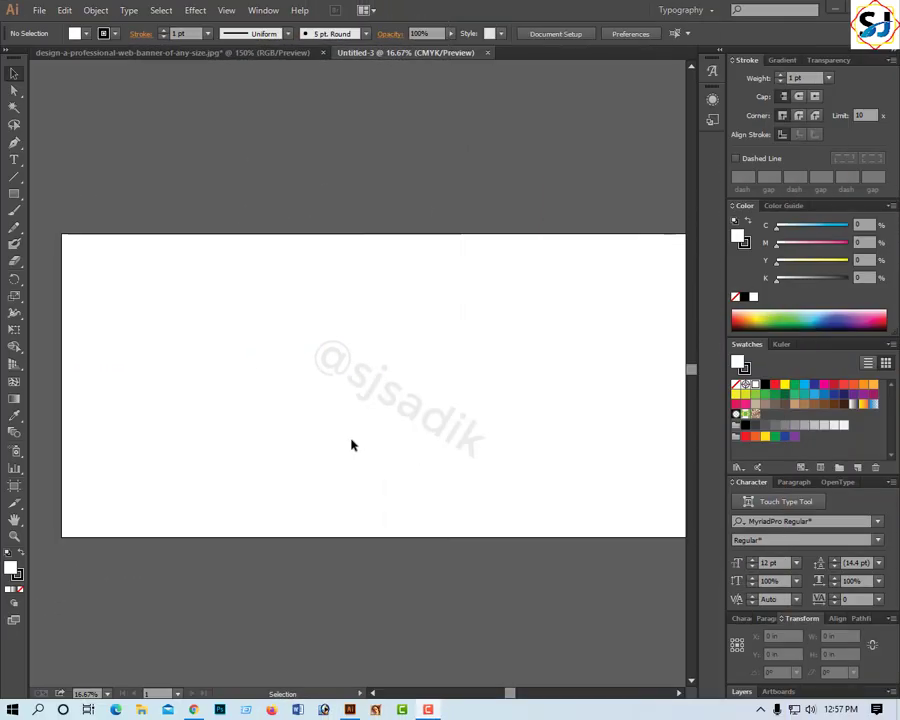
Draw a 96 × 36 in white rectangle and align it over the artboard.
{"action": "left_click", "coordinate": [355, 405], "text": "ctrl+alt"}
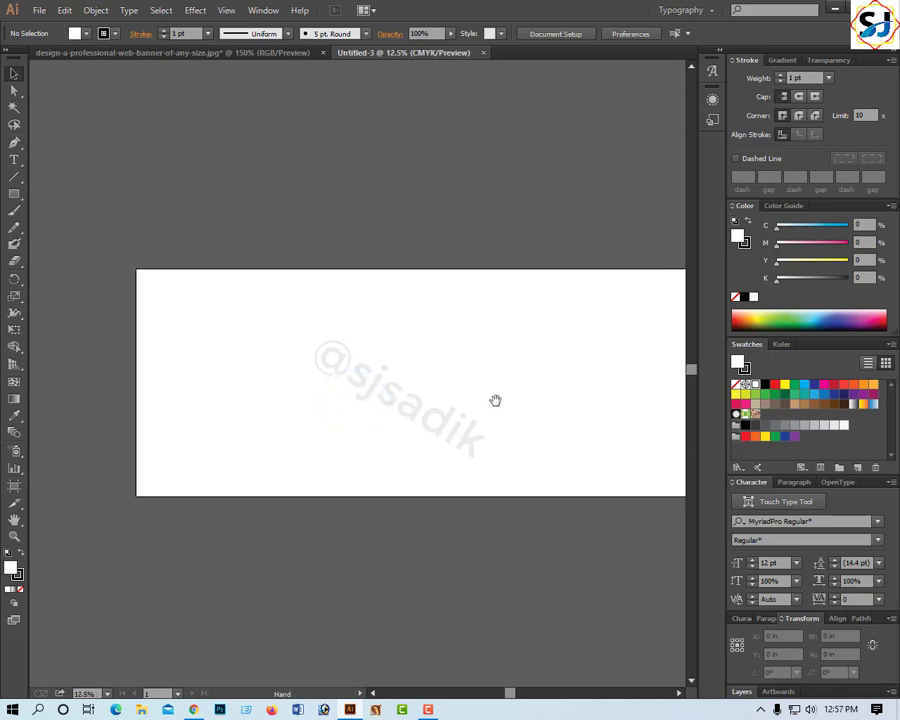
{"action": "left_click_drag", "start_coordinate": [497, 401], "coordinate": [431, 401]}
{"action": "left_click", "coordinate": [14, 193]}
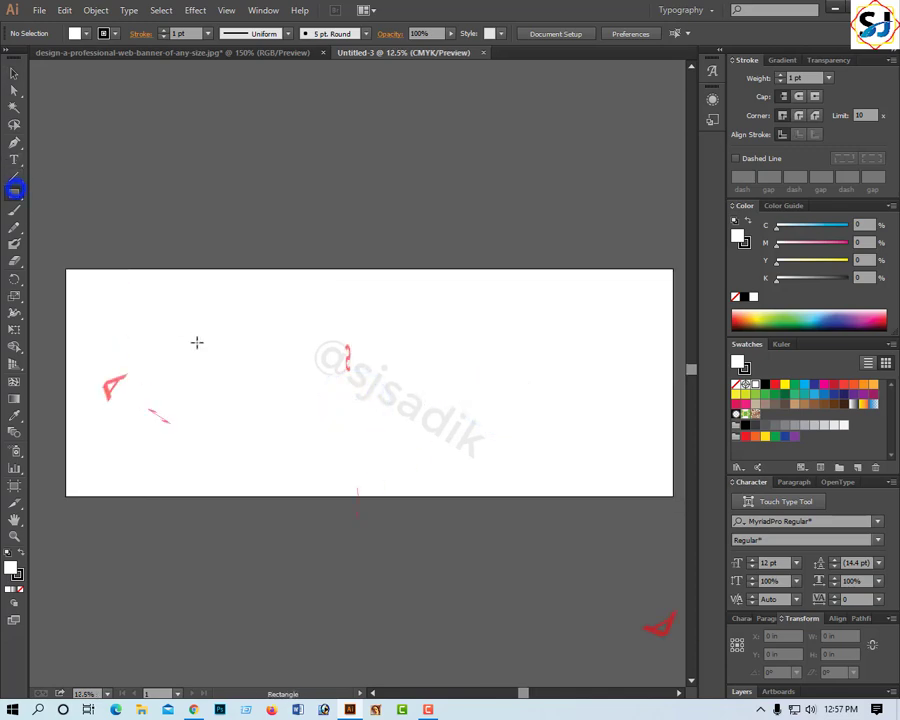
{"action": "left_click", "coordinate": [197, 343]}
{"action": "key", "text": "Return"}
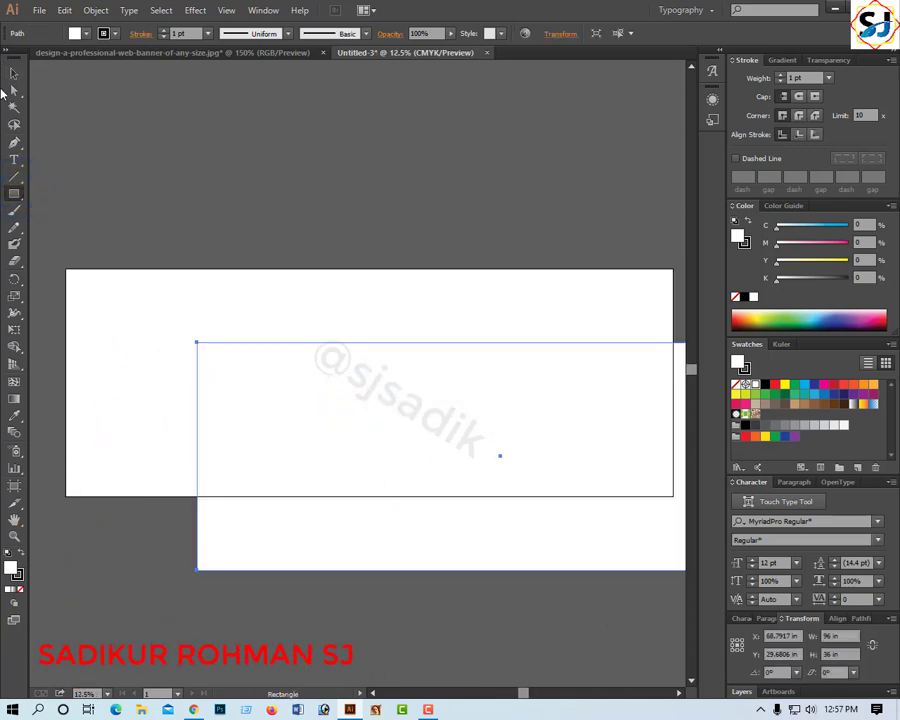
{"action": "left_click", "coordinate": [14, 72]}
{"action": "left_click_drag", "start_coordinate": [426, 458], "coordinate": [297, 391]}
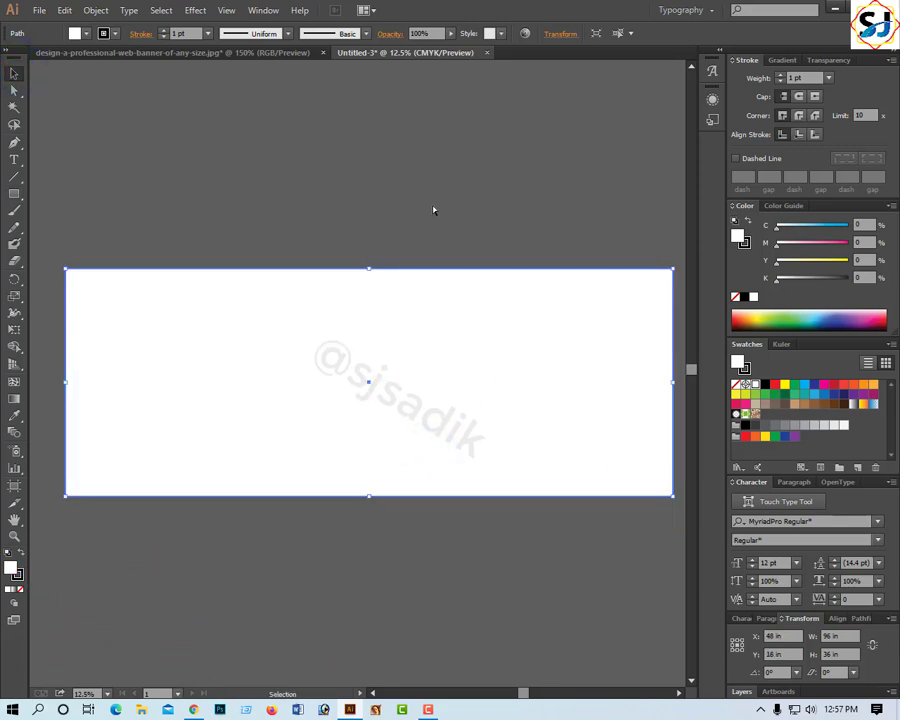
Show the rulers and place a vertical guide at the artboard's centre.
{"action": "key", "text": "ctrl+r"}
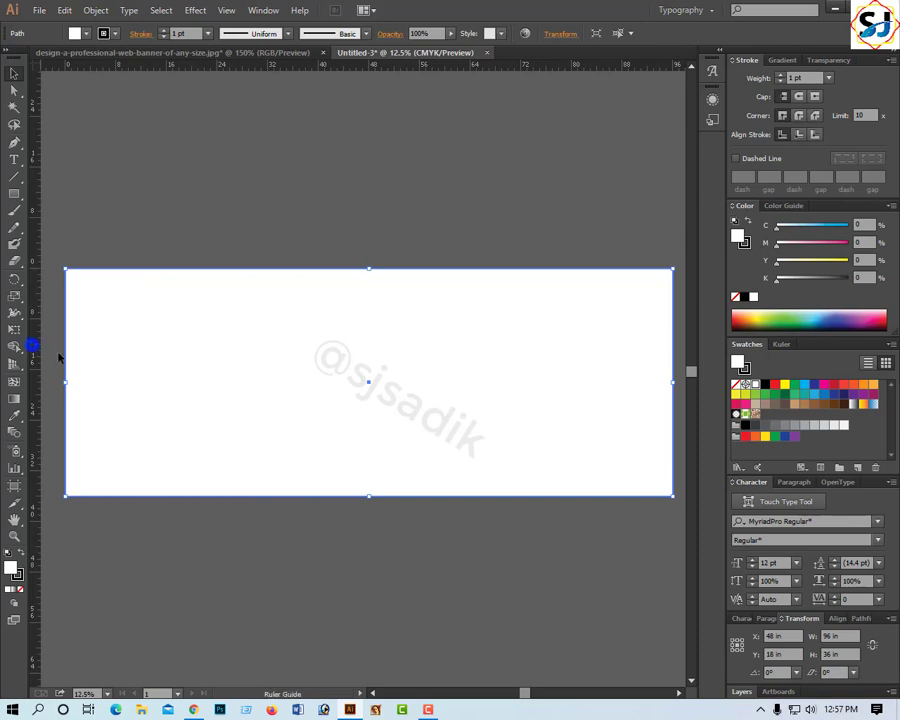
{"action": "left_click_drag", "start_coordinate": [59, 357], "coordinate": [368, 357]}
{"action": "left_click", "coordinate": [482, 183]}
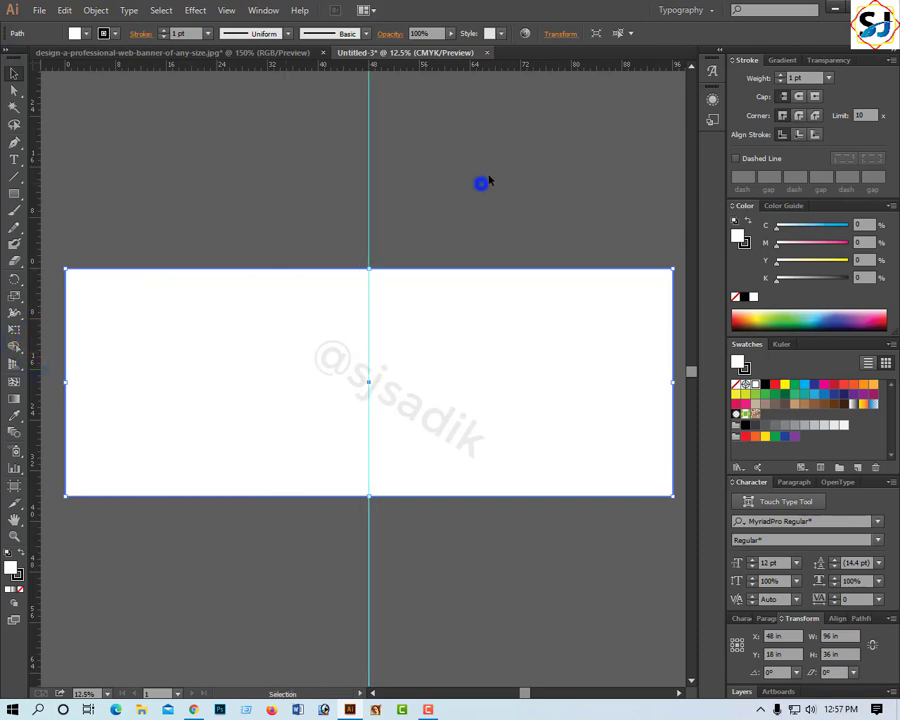
{"action": "key", "text": "ctrl+minus"}
Pen a path along the bottom, right and top edges, curving back down to the bottom.
{"action": "left_click", "coordinate": [14, 143]}
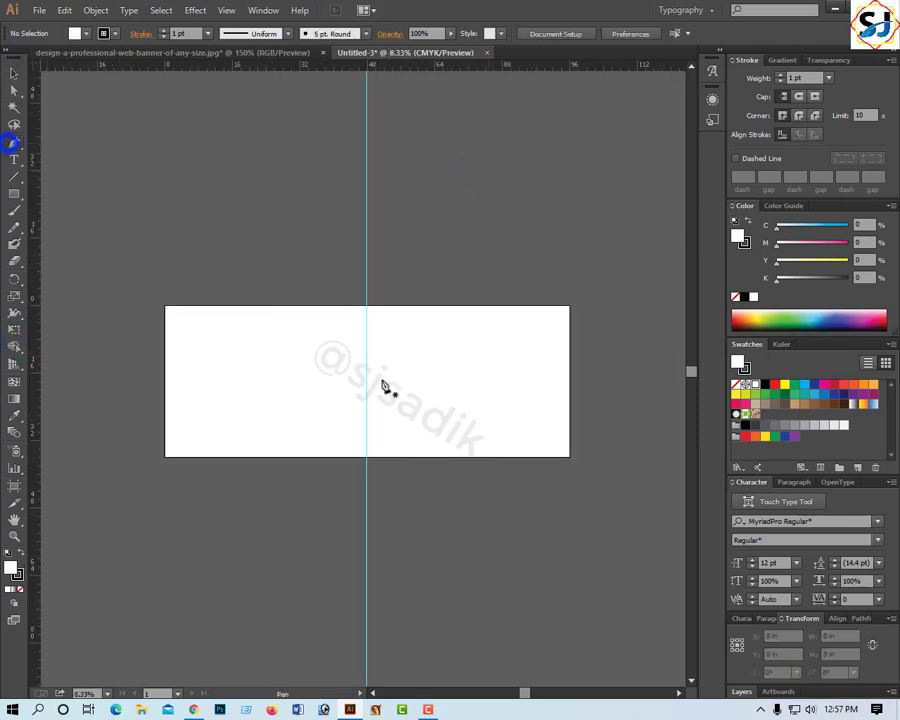
{"action": "left_click", "coordinate": [537, 437]}
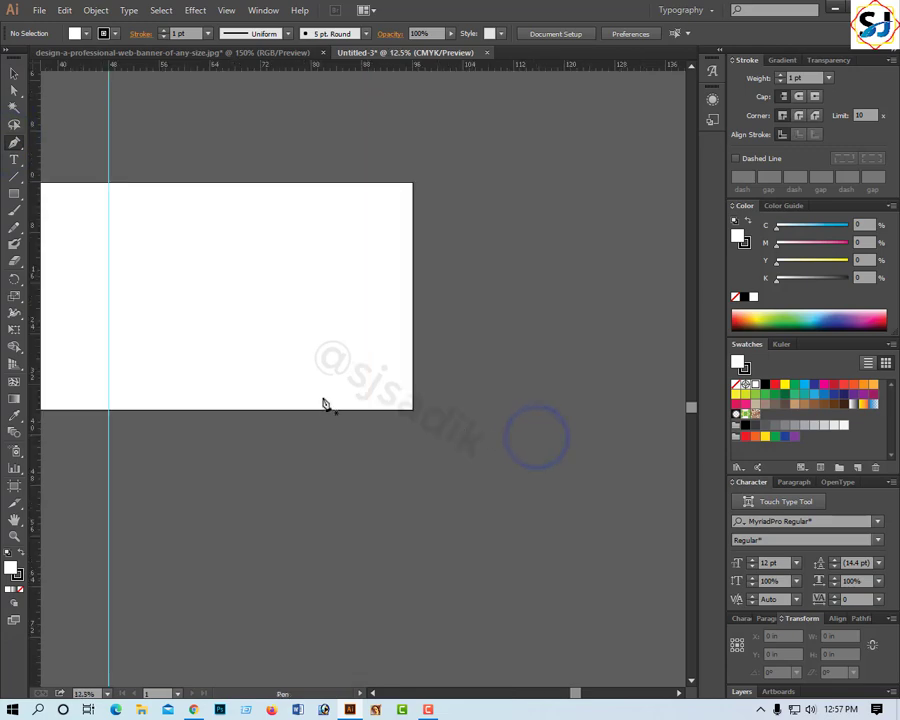
{"action": "left_click", "coordinate": [316, 392]}
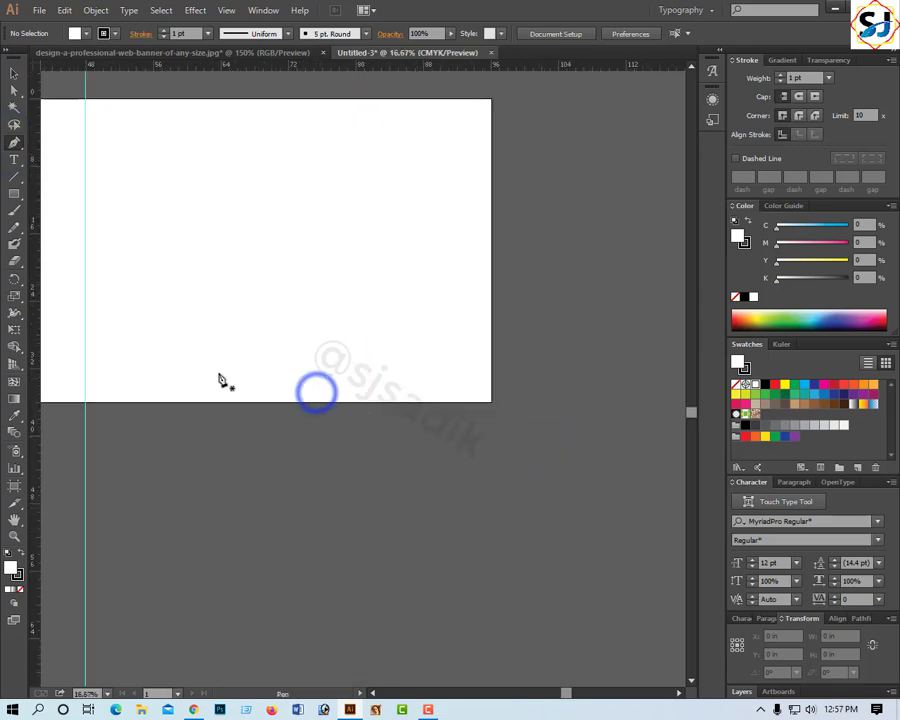
{"action": "left_click", "coordinate": [301, 403]}
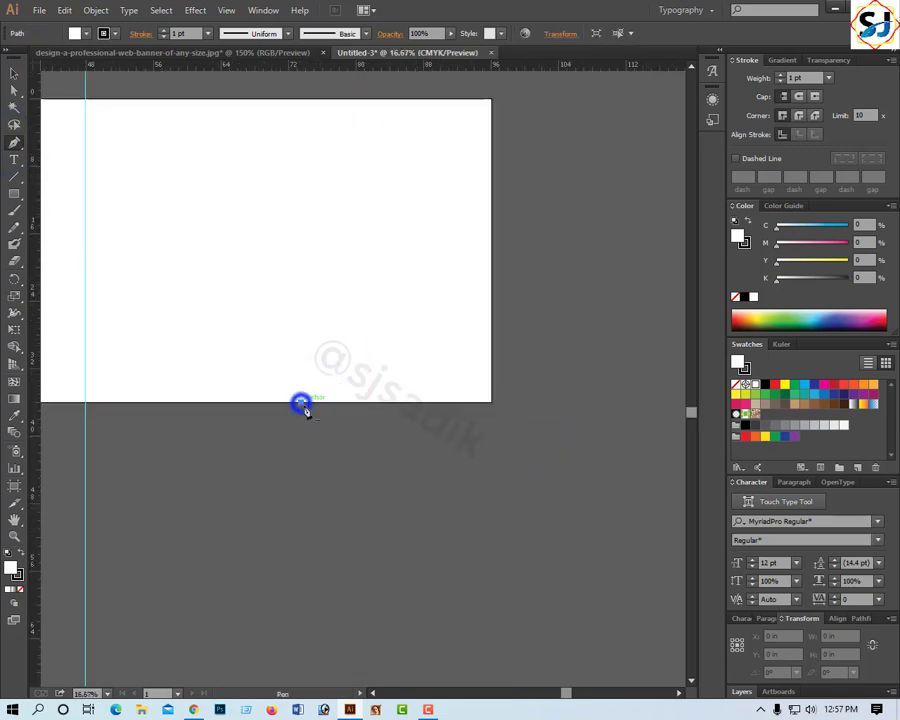
{"action": "left_click", "coordinate": [492, 404]}
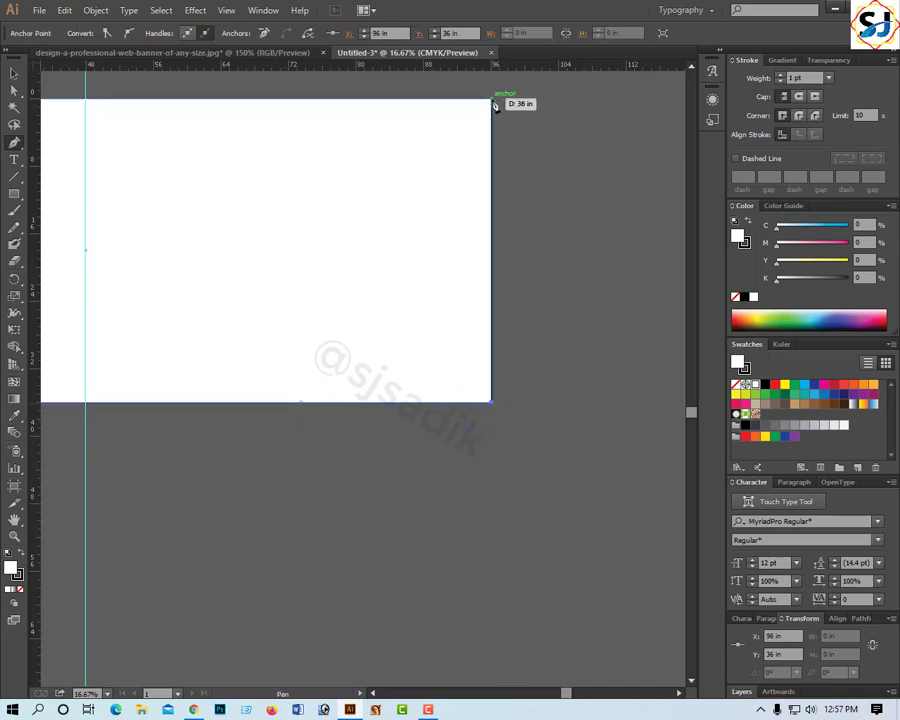
{"action": "left_click", "coordinate": [490, 100]}
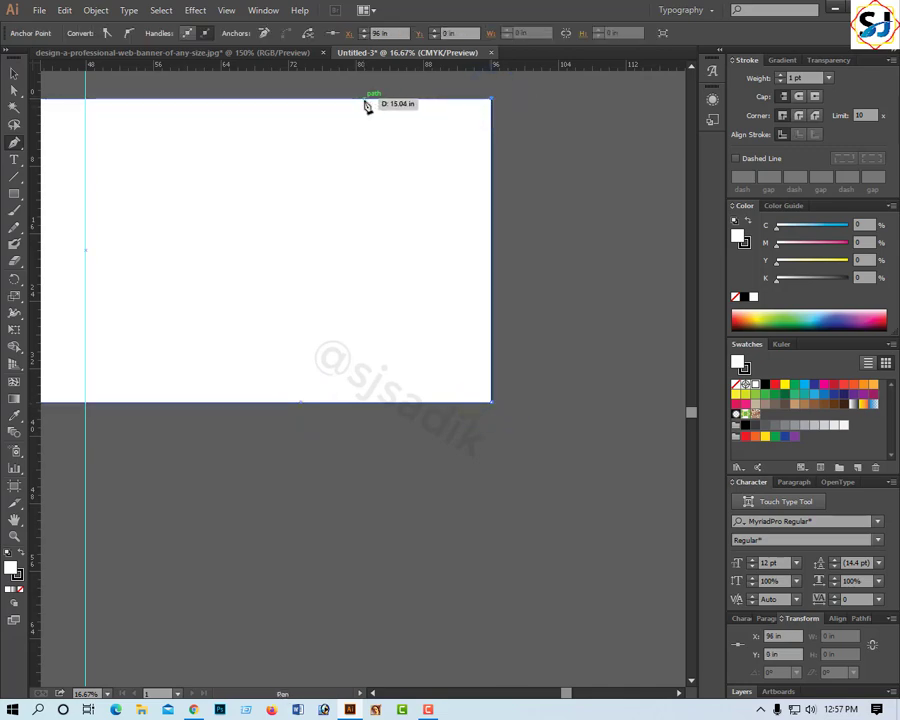
{"action": "left_click", "coordinate": [364, 99]}
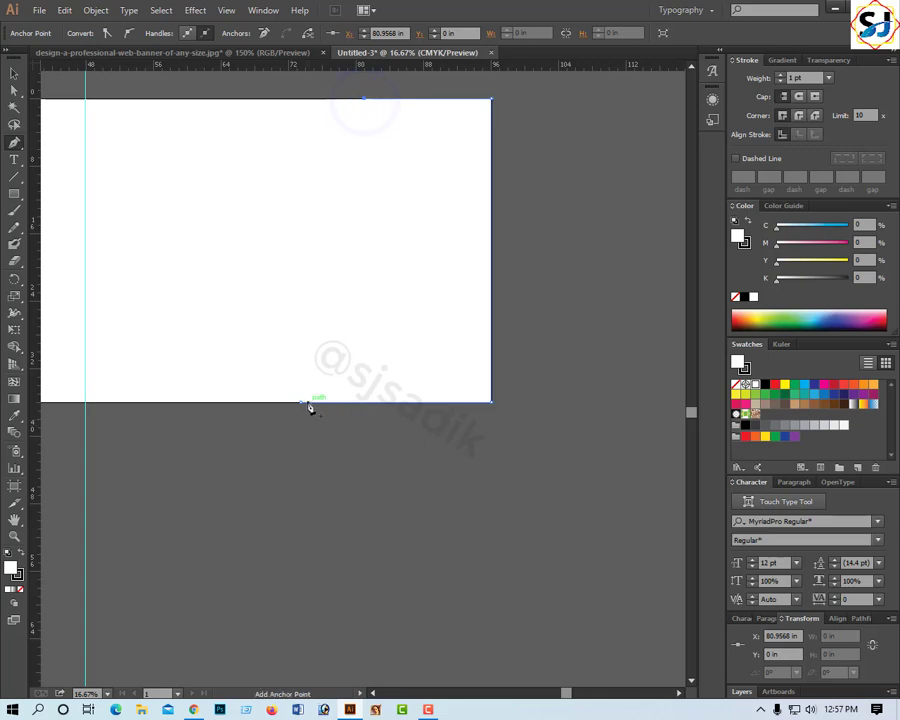
{"action": "mouse_move", "coordinate": [301, 402]}
{"action": "left_mouse_down"}
{"action": "mouse_move", "coordinate": [413, 595]}
{"action": "mouse_move", "coordinate": [424, 589]}
{"action": "left_mouse_up"}
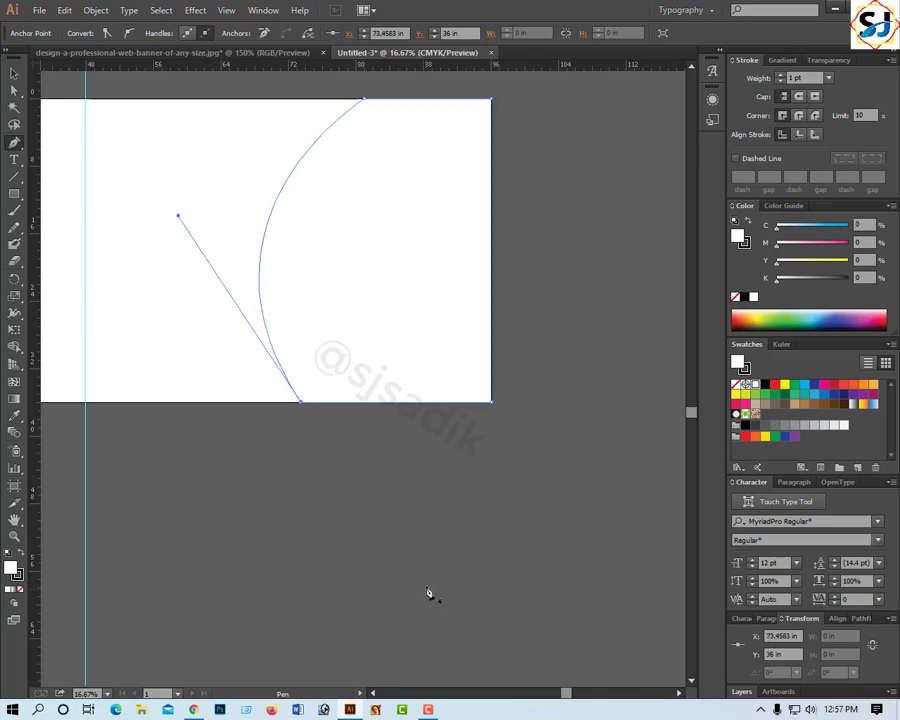
Give the shape no stroke and a 10% black light-grey fill.
{"action": "left_click", "coordinate": [746, 242]}
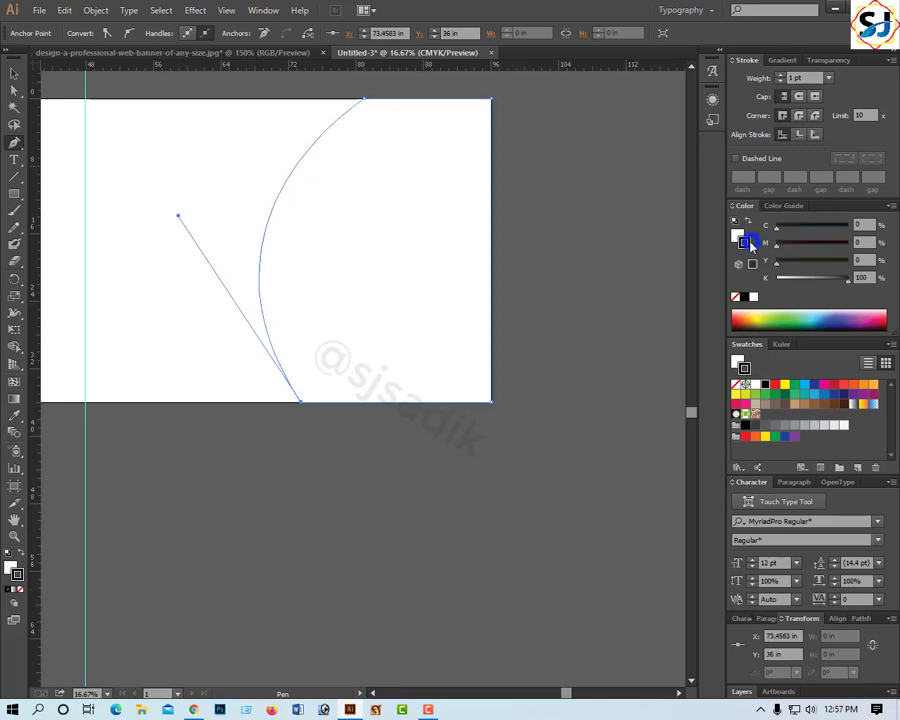
{"action": "left_click", "coordinate": [735, 297]}
{"action": "left_click", "coordinate": [739, 234]}
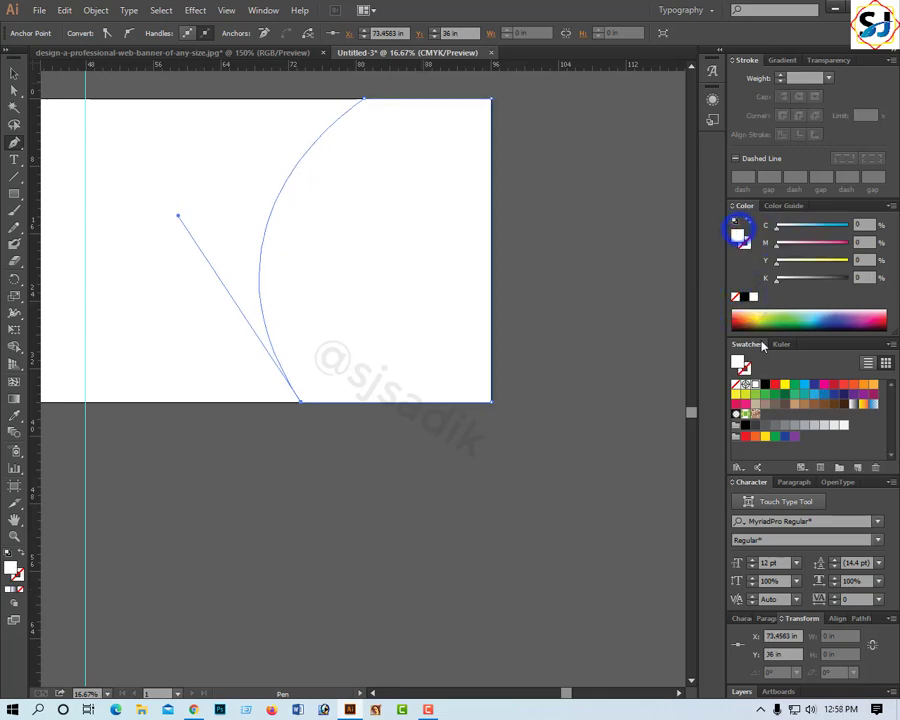
{"action": "left_click", "coordinate": [833, 428]}
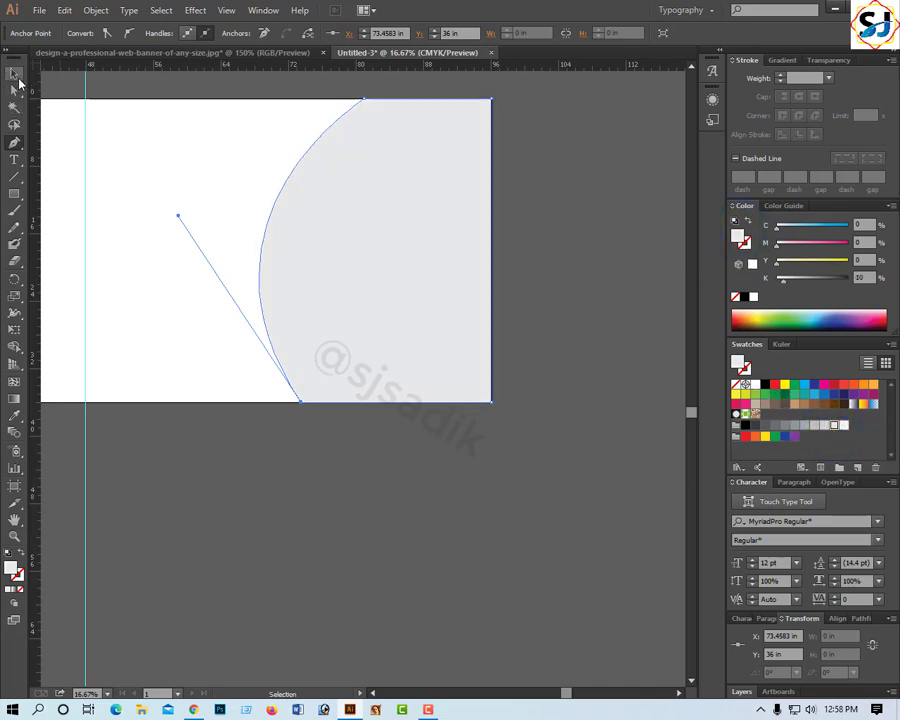
{"action": "left_click", "coordinate": [15, 74]}
{"action": "left_click", "coordinate": [247, 493]}
{"action": "key", "text": "ctrl+minus"}
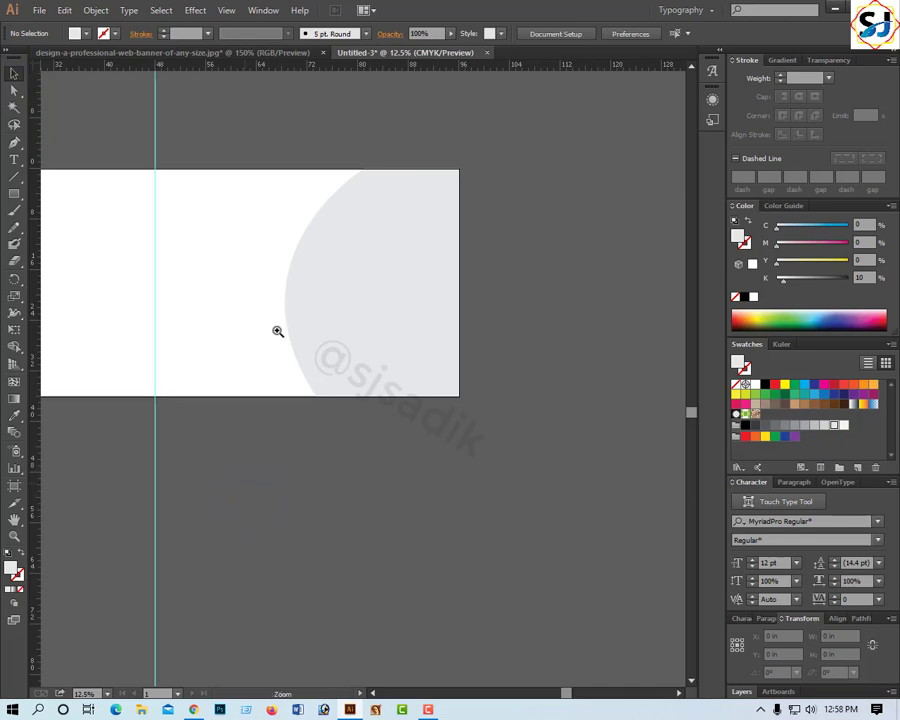
Start a pen path from the bottom edge to the bottom-left corner.
{"action": "left_click", "coordinate": [290, 290]}
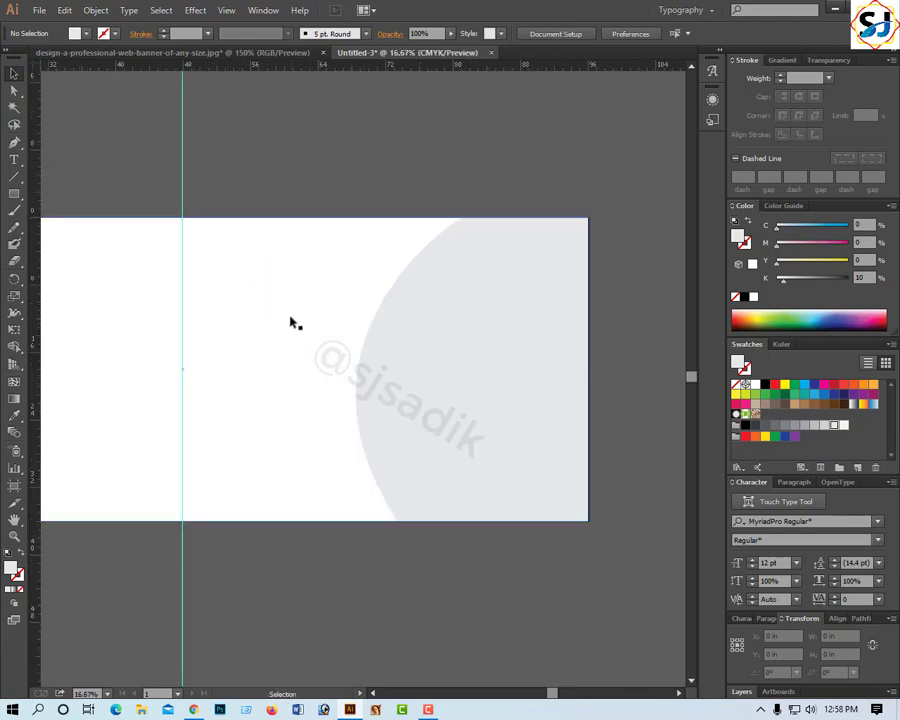
{"action": "key", "text": "ctrl+minus"}
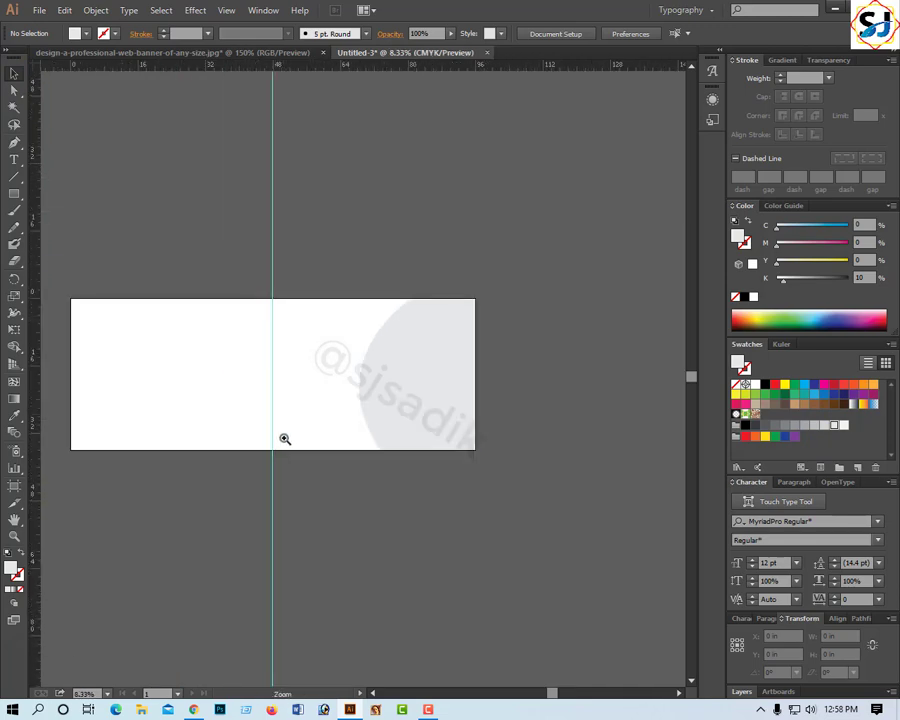
{"action": "left_click", "coordinate": [284, 439]}
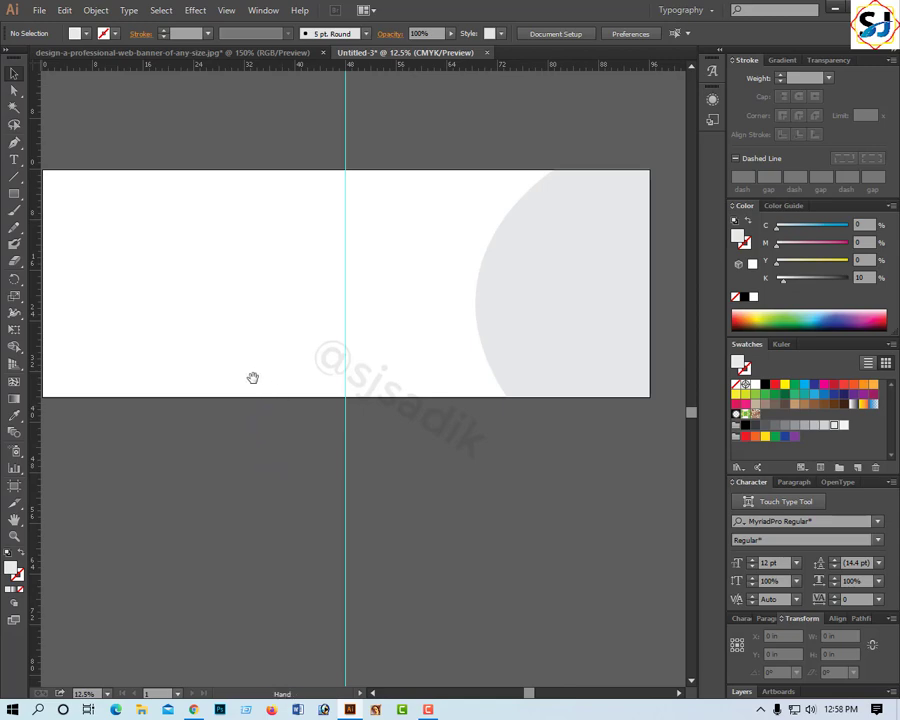
{"action": "left_click_drag", "start_coordinate": [253, 377], "coordinate": [280, 385]}
{"action": "left_click", "coordinate": [14, 142]}
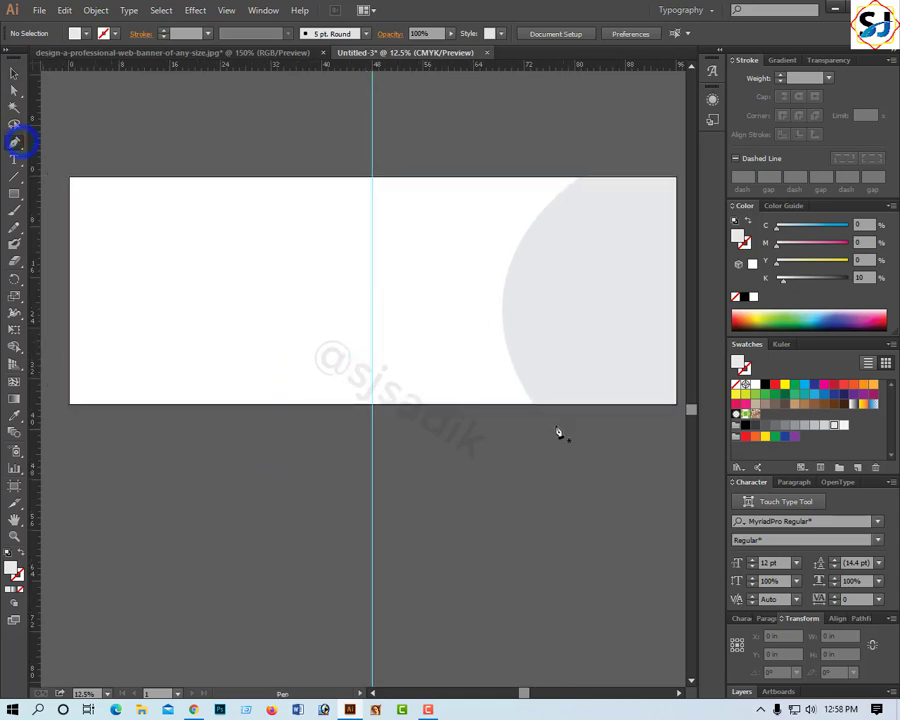
{"action": "left_click", "coordinate": [530, 404]}
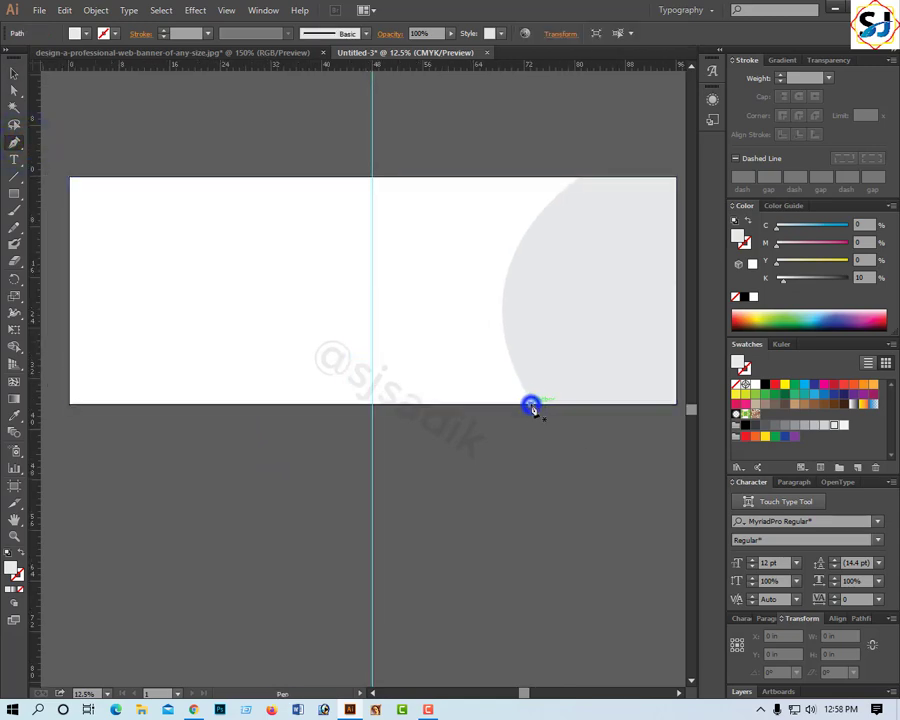
{"action": "left_click", "coordinate": [68, 404]}
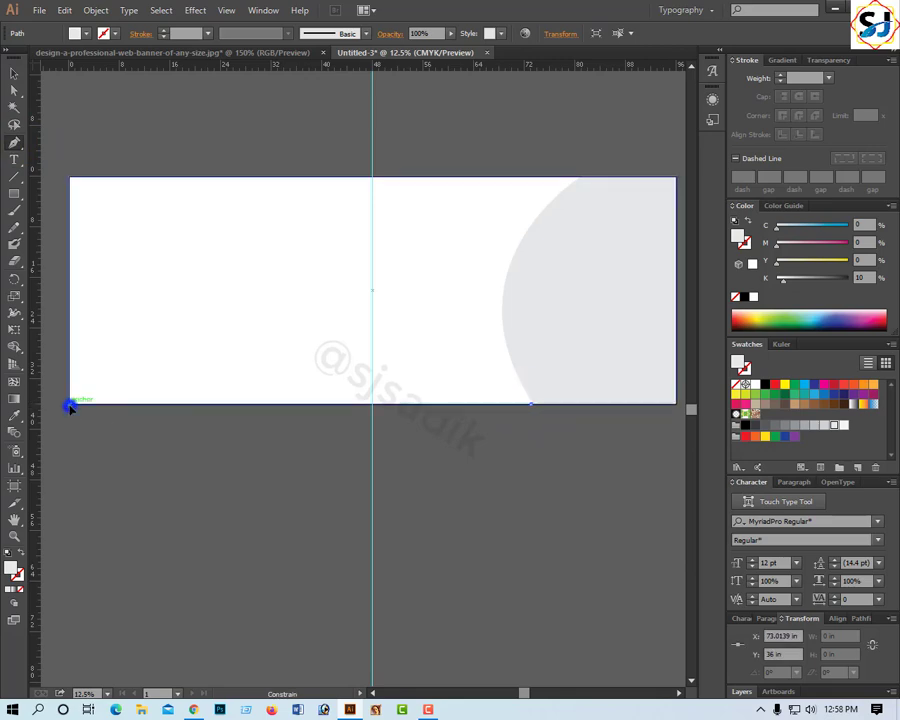
Continue up the left edge, arch a curved point across, and close at the start.
{"action": "left_click_drag", "start_coordinate": [68, 404], "coordinate": [72, 362]}
{"action": "left_click", "coordinate": [69, 353]}
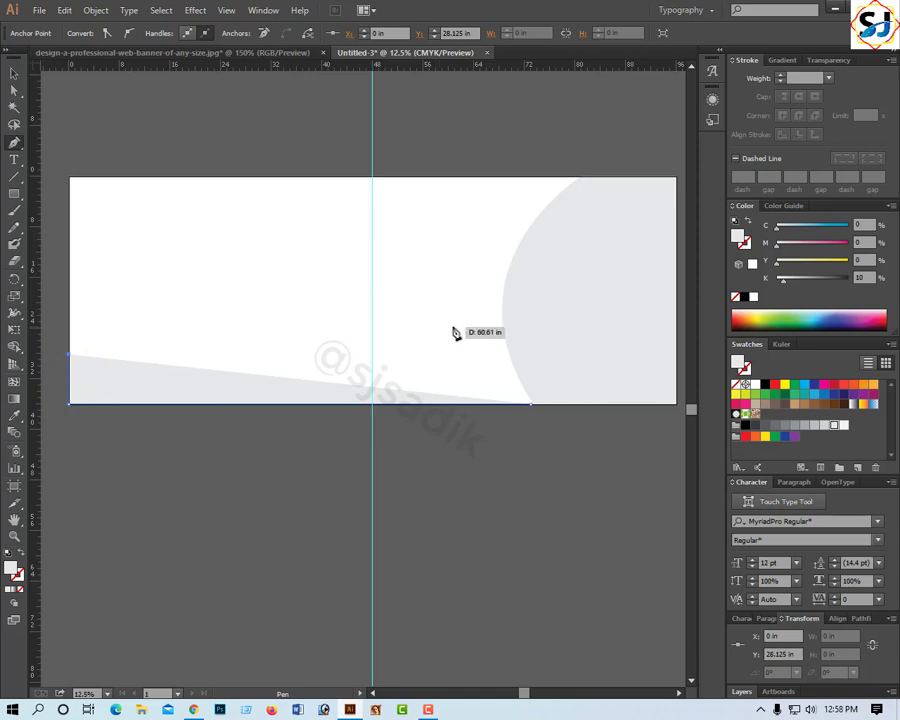
{"action": "left_click_drag", "start_coordinate": [453, 326], "coordinate": [626, 379]}
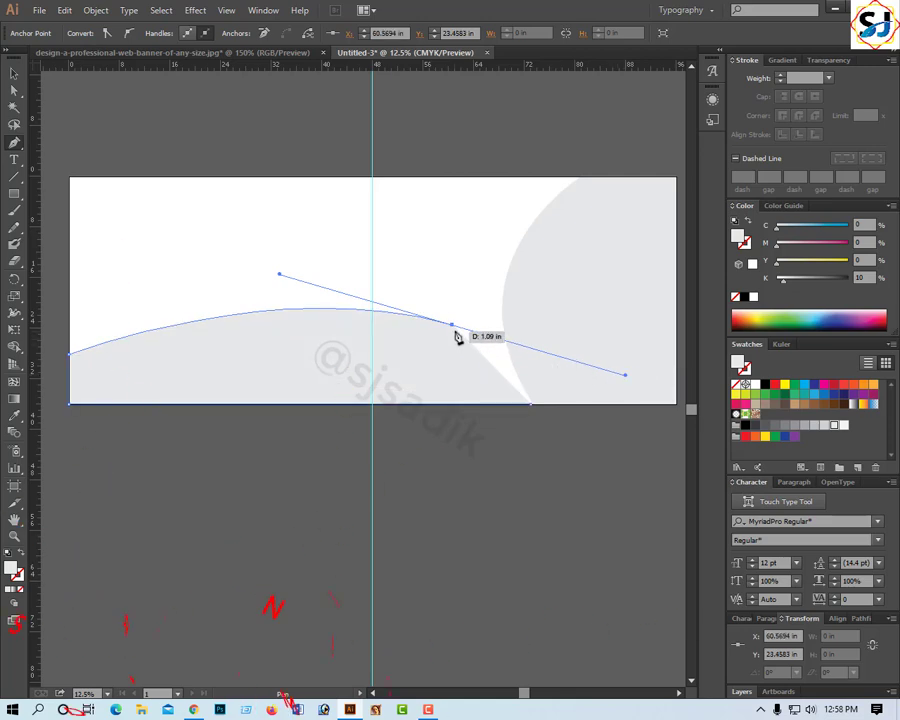
{"action": "key", "text": "ctrl+z"}
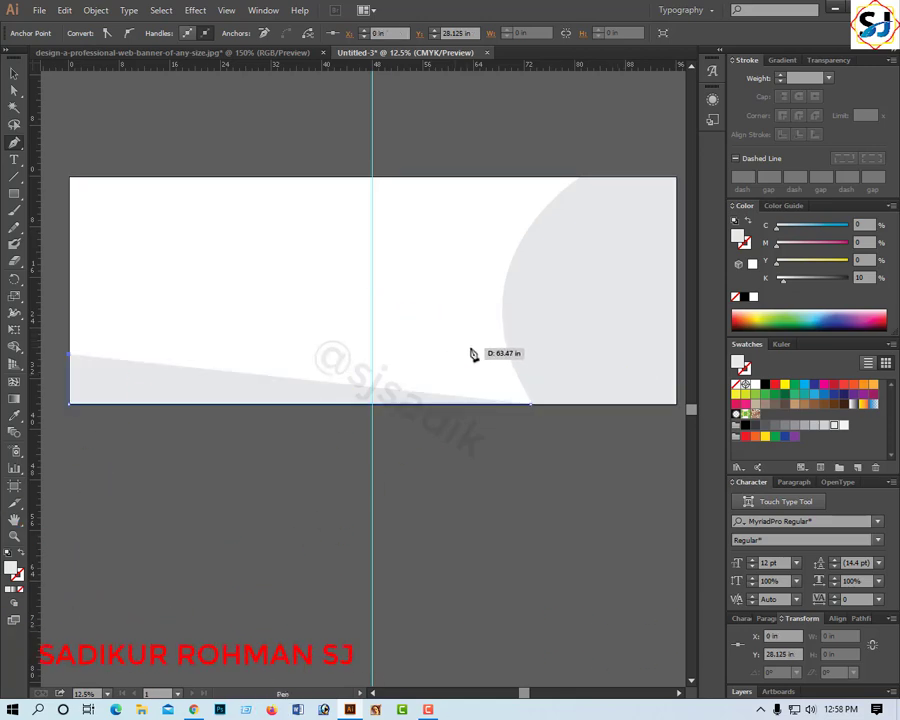
{"action": "mouse_move", "coordinate": [471, 346]}
{"action": "left_mouse_down"}
{"action": "mouse_move", "coordinate": [567, 404]}
{"action": "mouse_move", "coordinate": [623, 420]}
{"action": "mouse_move", "coordinate": [631, 413]}
{"action": "left_mouse_up"}
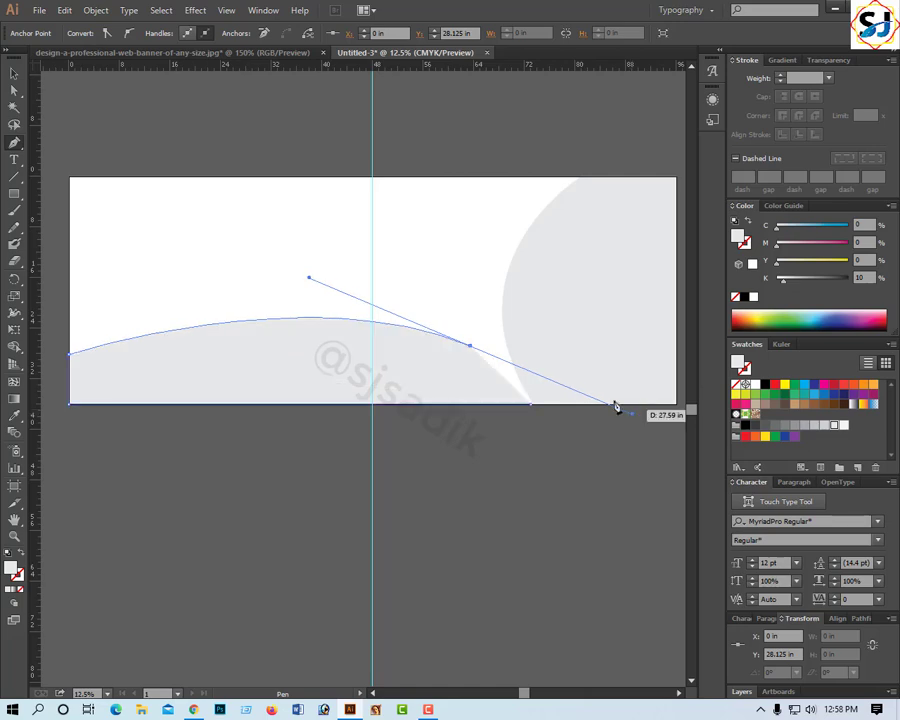
{"action": "left_click", "coordinate": [531, 404]}
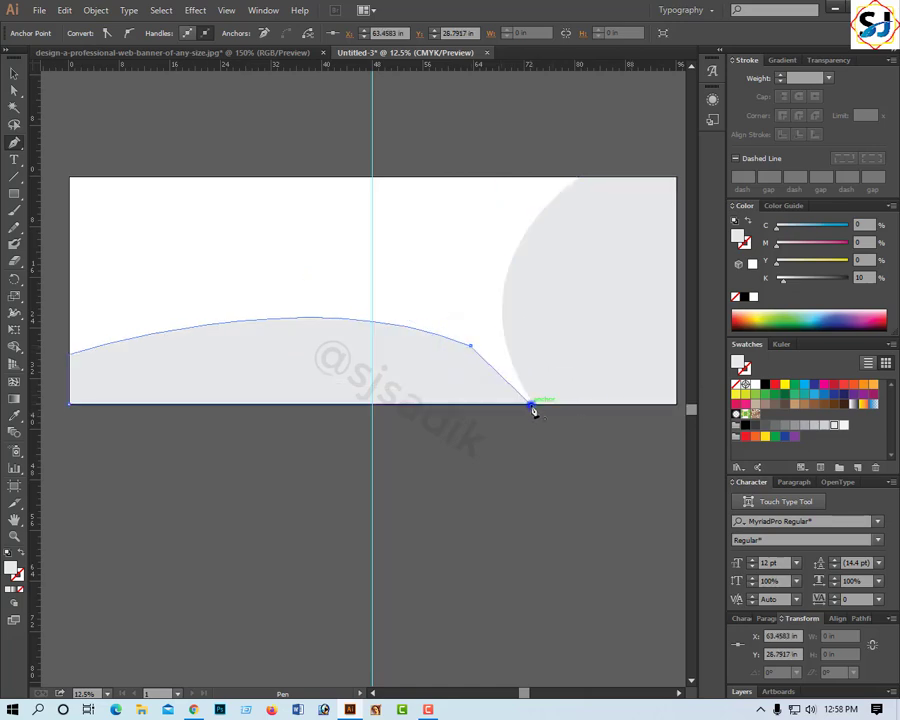
Pen a path from the top edge down to the bottom grey curve and back.
{"action": "left_click", "coordinate": [545, 181]}
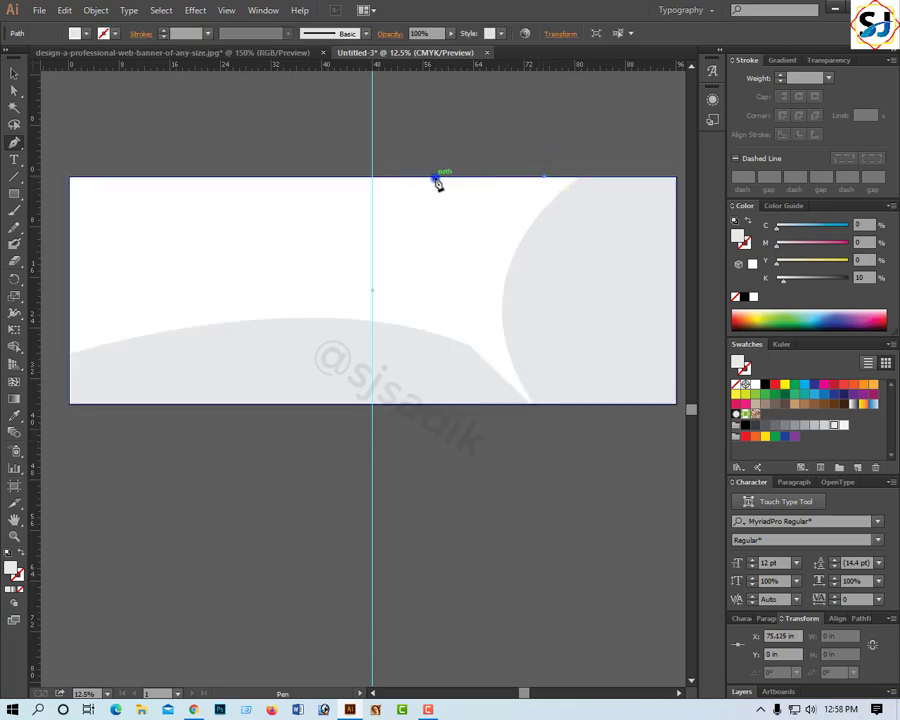
{"action": "left_click", "coordinate": [436, 180]}
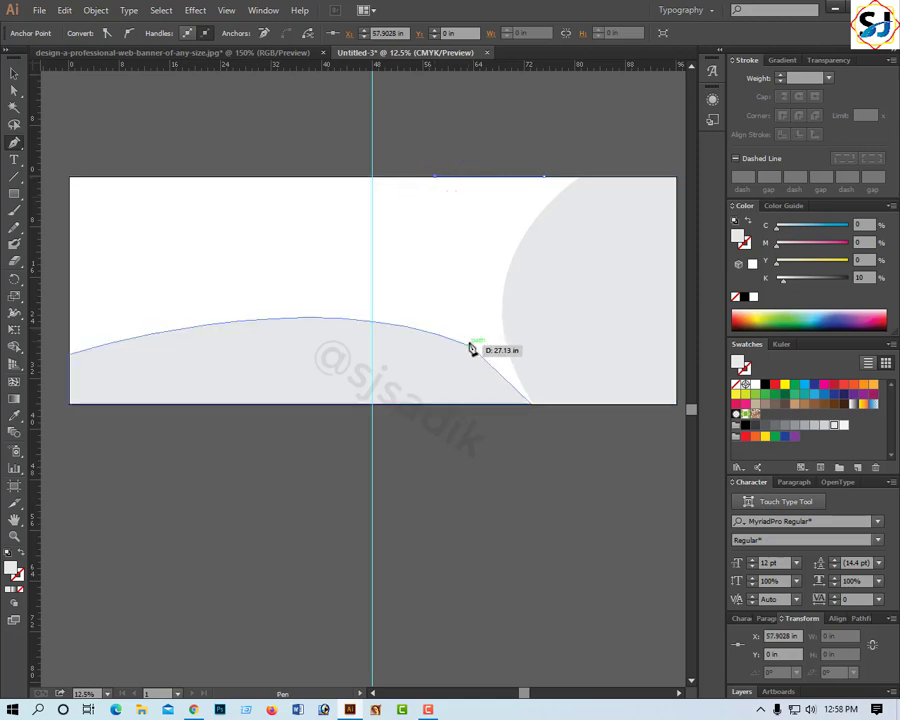
{"action": "mouse_move", "coordinate": [469, 346]}
{"action": "left_mouse_down"}
{"action": "mouse_move", "coordinate": [564, 422]}
{"action": "mouse_move", "coordinate": [575, 419]}
{"action": "left_mouse_up"}
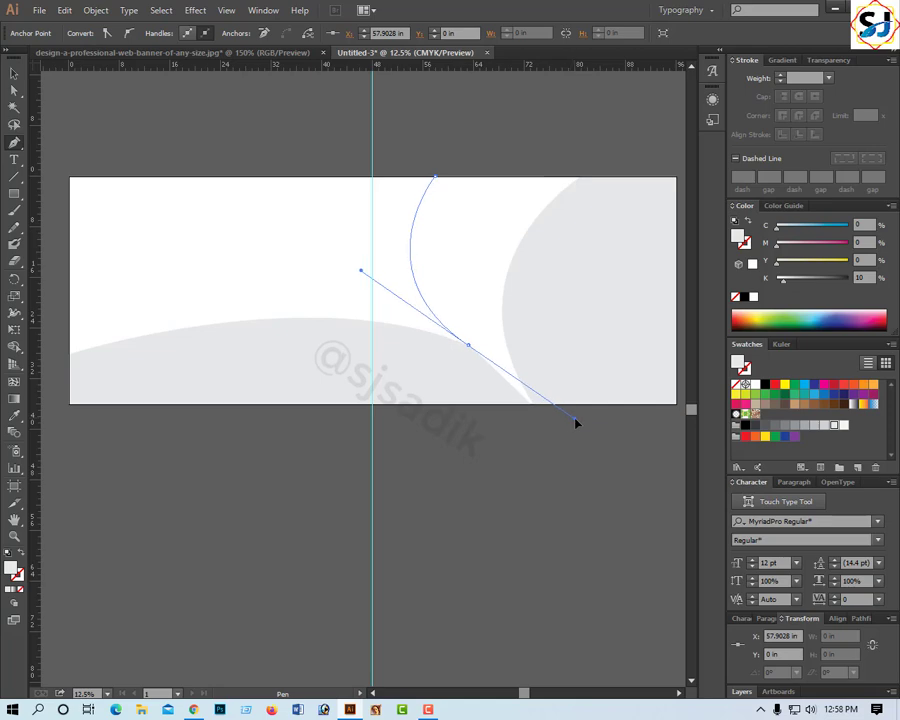
{"action": "left_click", "coordinate": [468, 346]}
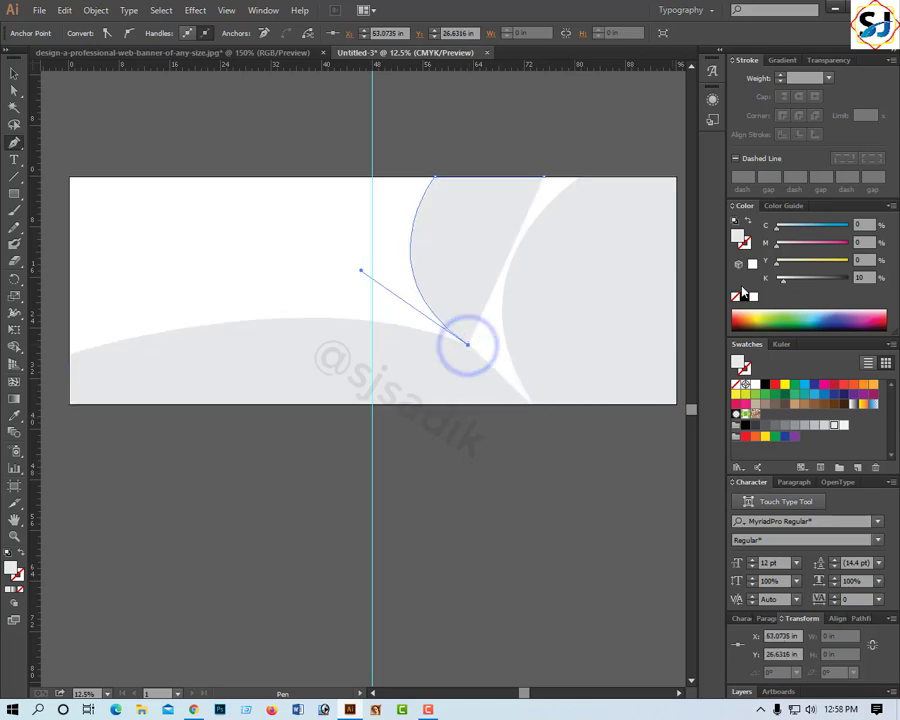
{"action": "left_click", "coordinate": [736, 297]}
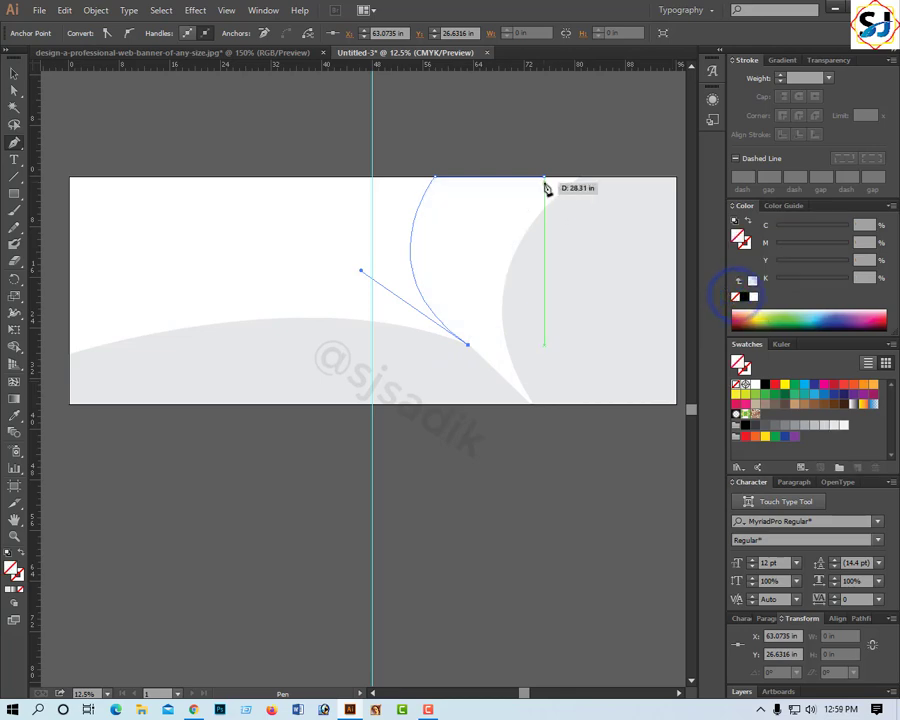
{"action": "left_click", "coordinate": [543, 177]}
Curve the closing edge and fill the sliver with 10% K grey.
{"action": "left_click_drag", "start_coordinate": [570, 186], "coordinate": [638, 110]}
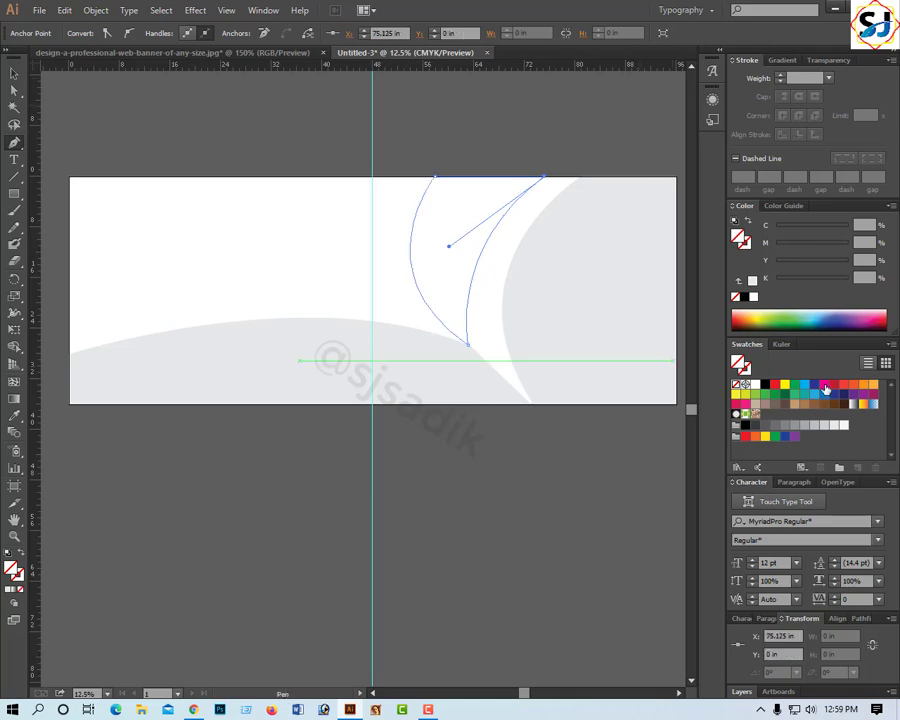
{"action": "left_click", "coordinate": [751, 283]}
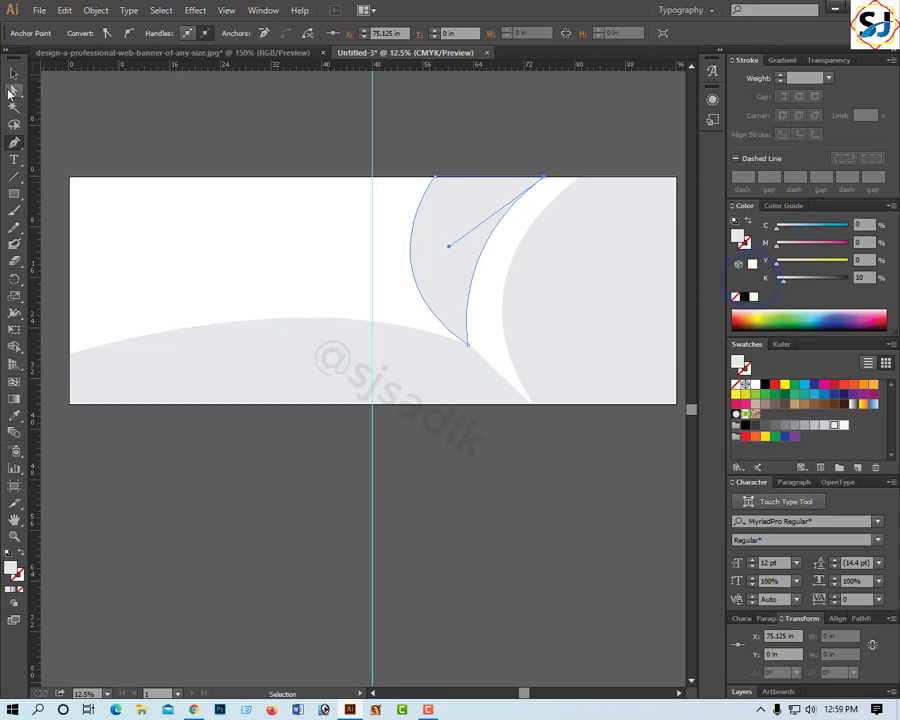
{"action": "left_click", "coordinate": [15, 74]}
{"action": "left_click", "coordinate": [252, 134]}
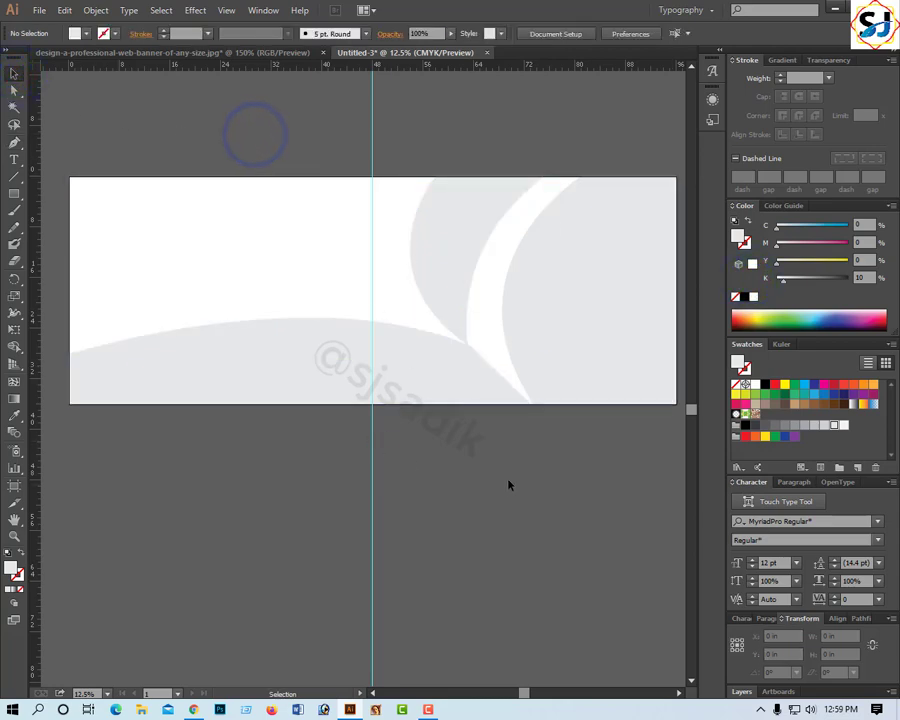
Start a pen shape at the left end of the bottom grey curve.
{"action": "left_click", "coordinate": [349, 363]}
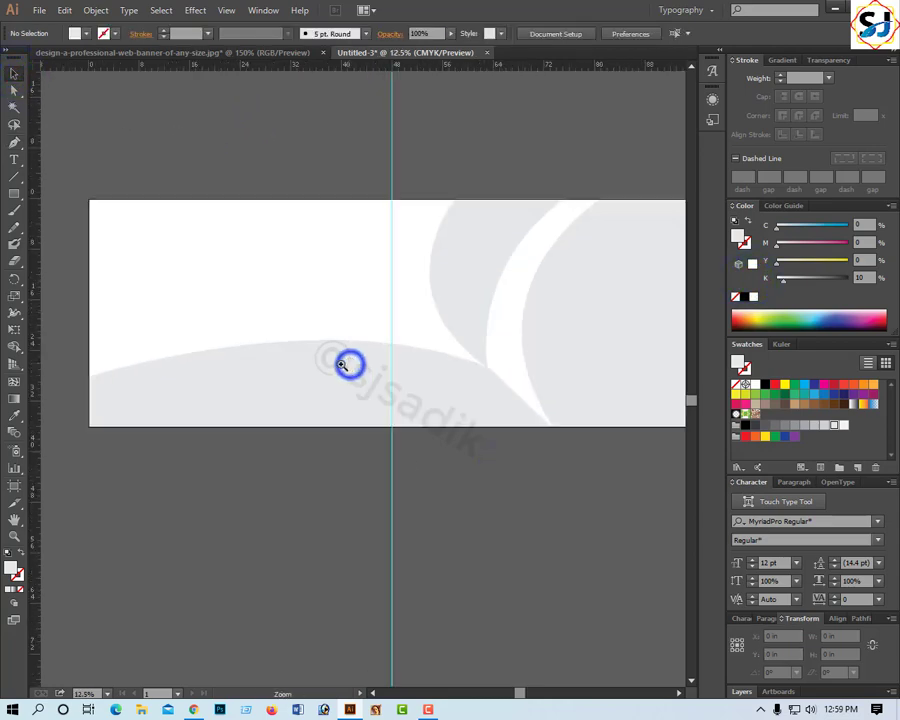
{"action": "left_click", "coordinate": [210, 364]}
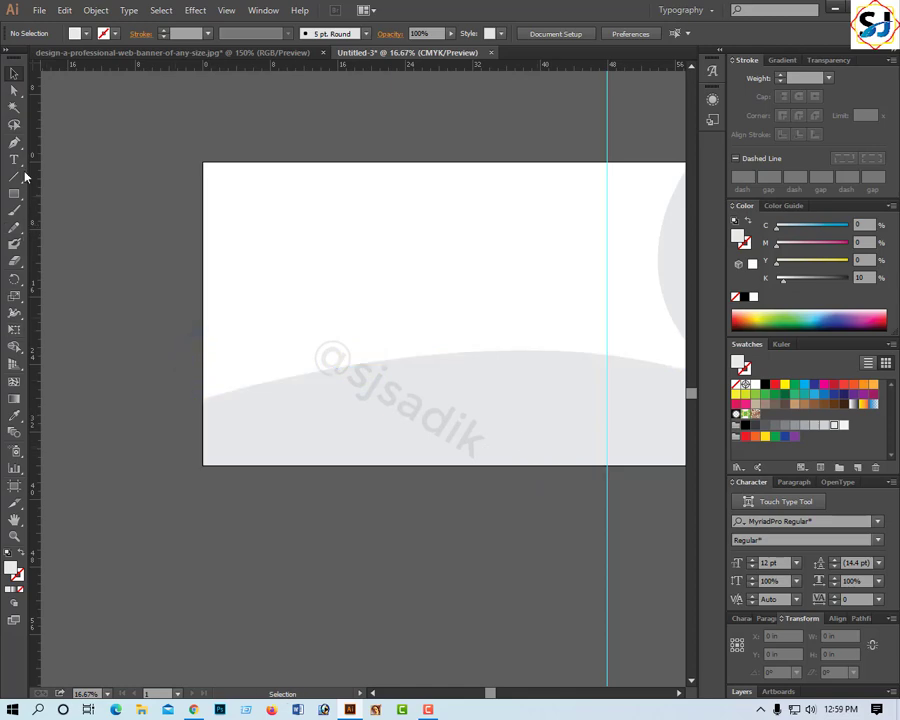
{"action": "key", "text": "ctrl+minus"}
{"action": "left_click", "coordinate": [15, 143]}
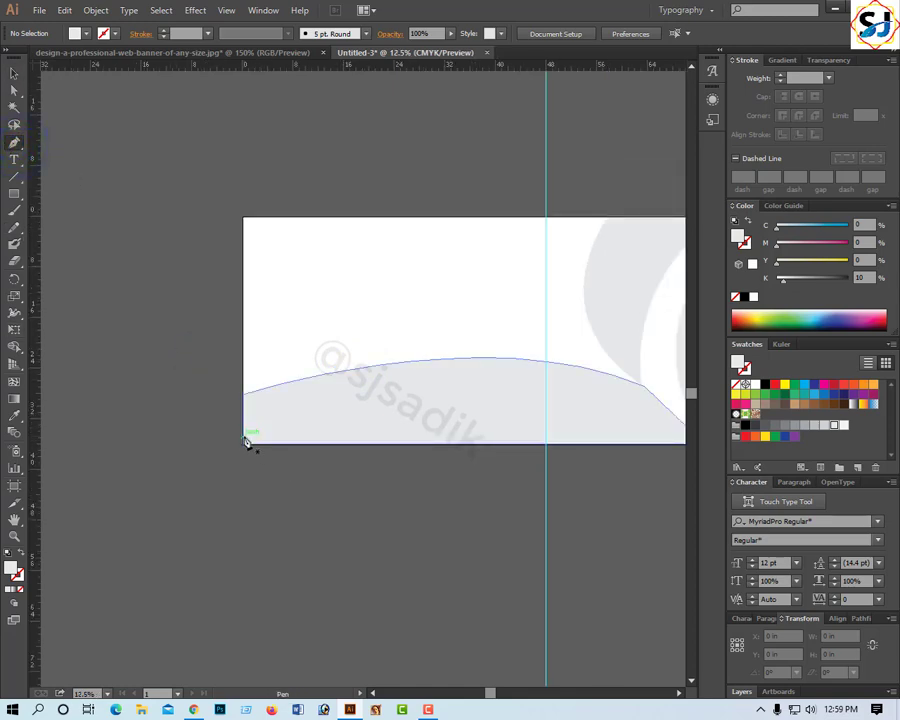
{"action": "left_click_drag", "start_coordinate": [245, 440], "coordinate": [246, 418]}
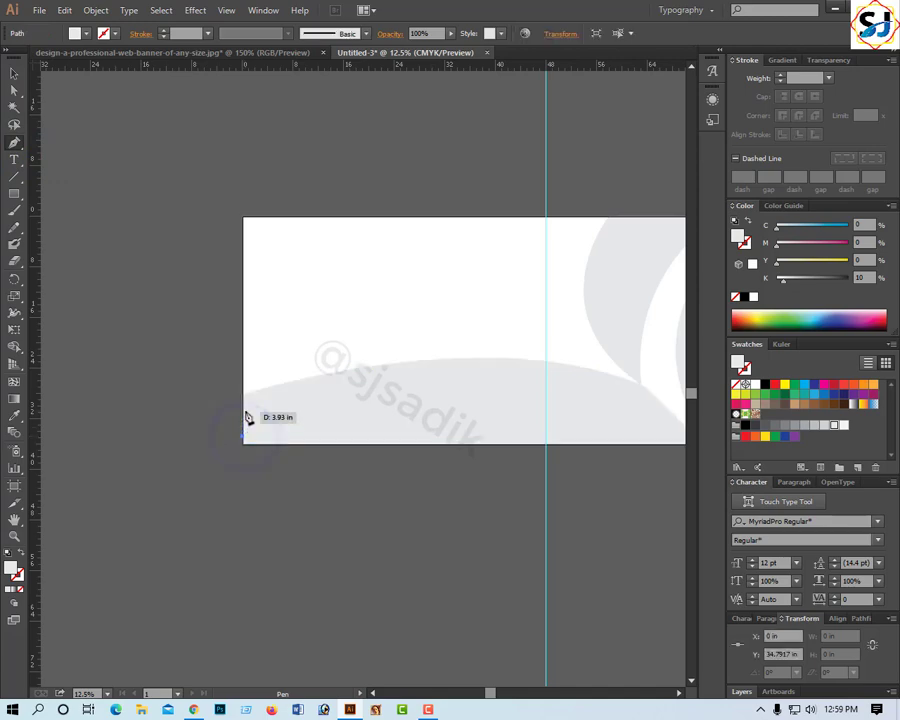
{"action": "left_click", "coordinate": [242, 409]}
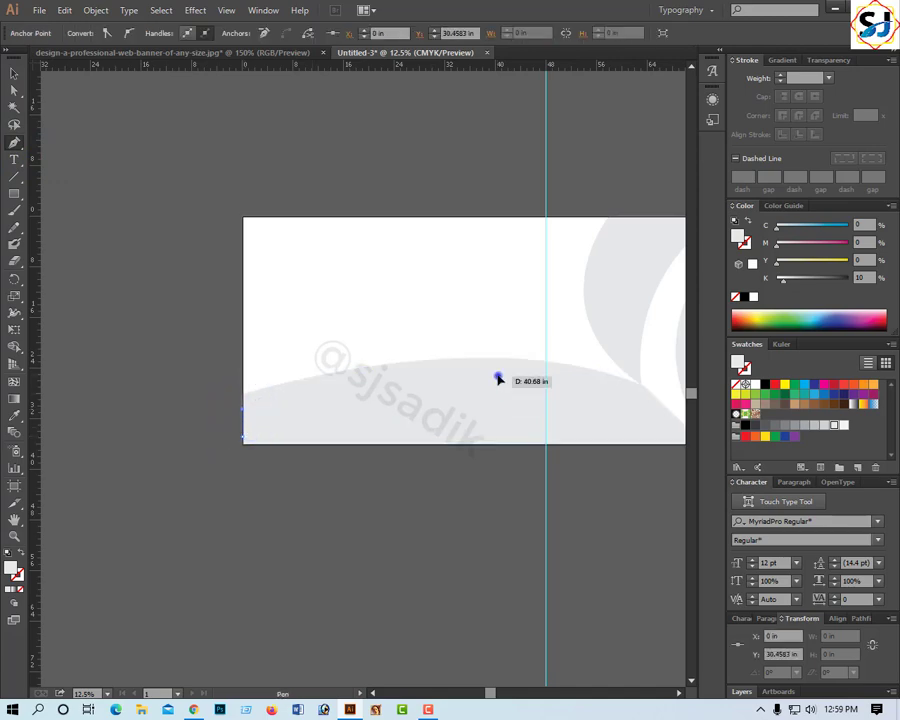
Curve the sliver along the bottom curve, fixing the wrong closing segment.
{"action": "mouse_move", "coordinate": [498, 376]}
{"action": "left_mouse_down"}
{"action": "mouse_move", "coordinate": [575, 397]}
{"action": "mouse_move", "coordinate": [628, 393]}
{"action": "left_mouse_up"}
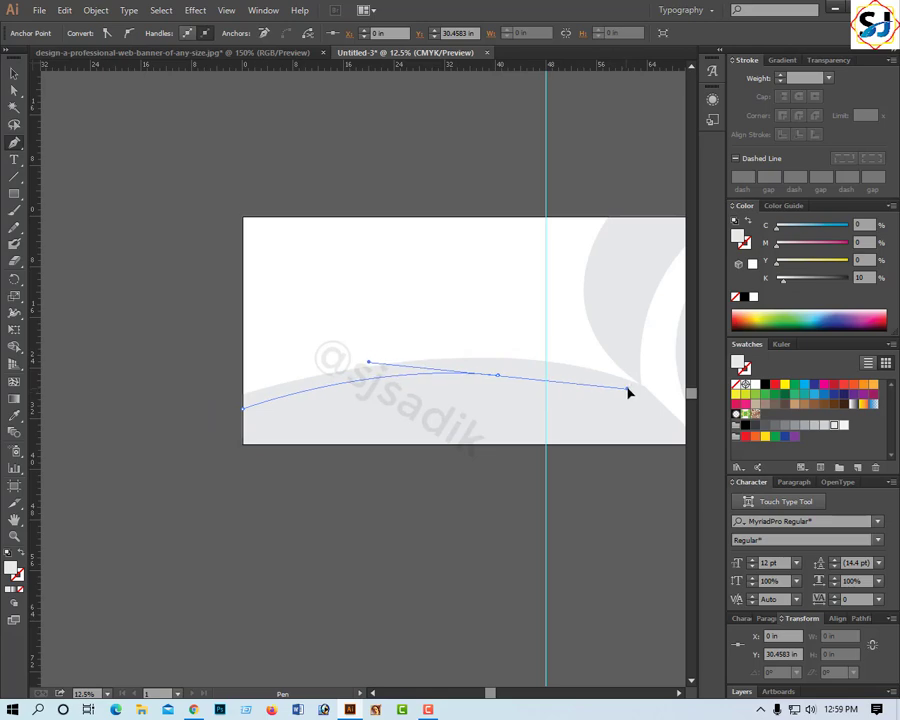
{"action": "left_click", "coordinate": [498, 376]}
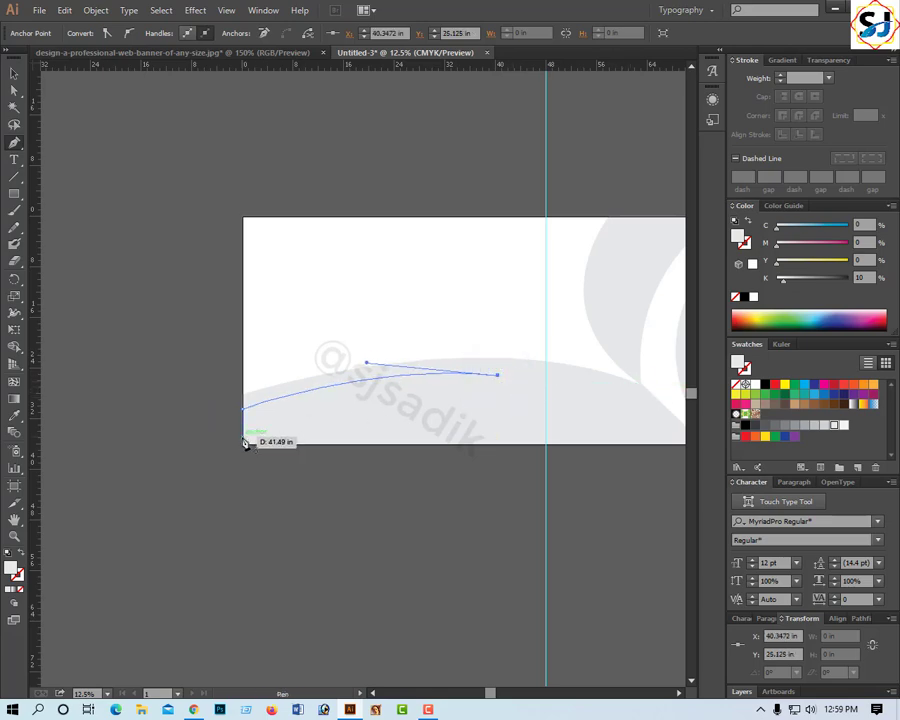
{"action": "mouse_move", "coordinate": [243, 441]}
{"action": "left_mouse_down"}
{"action": "mouse_move", "coordinate": [200, 500]}
{"action": "mouse_move", "coordinate": [170, 518]}
{"action": "left_mouse_up"}
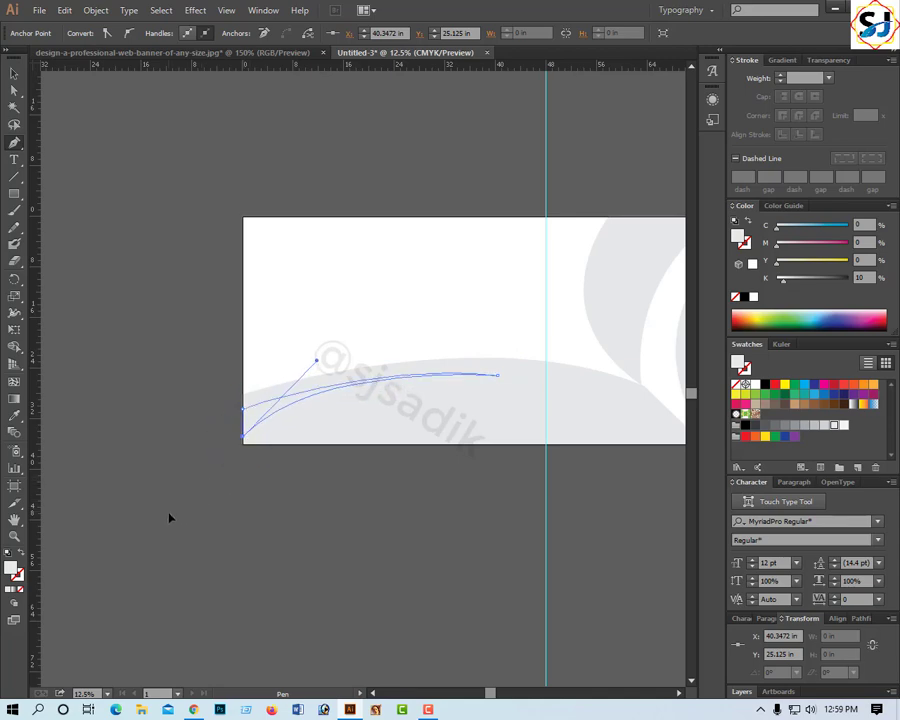
{"action": "key", "text": "ctrl+z"}
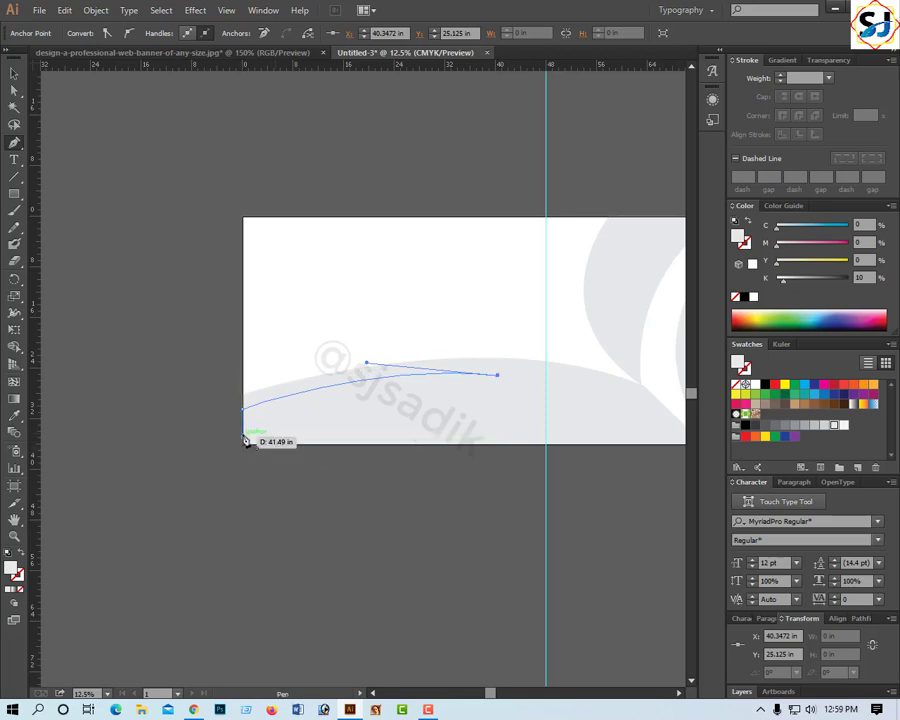
{"action": "mouse_move", "coordinate": [243, 436]}
{"action": "left_mouse_down"}
{"action": "mouse_move", "coordinate": [254, 458]}
{"action": "mouse_move", "coordinate": [170, 508]}
{"action": "left_mouse_up"}
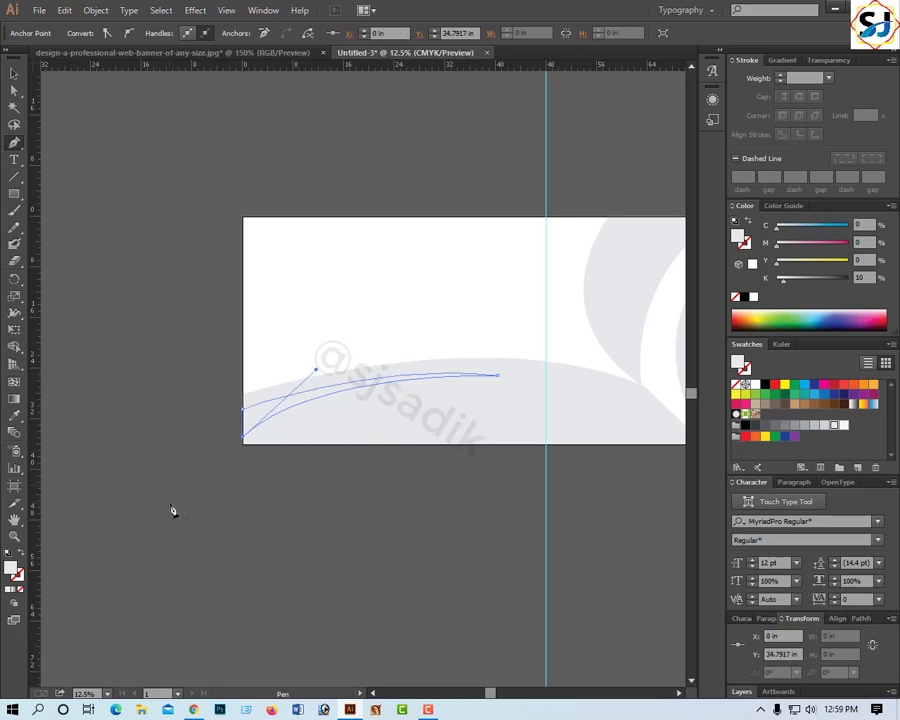
{"action": "key", "text": "v"}
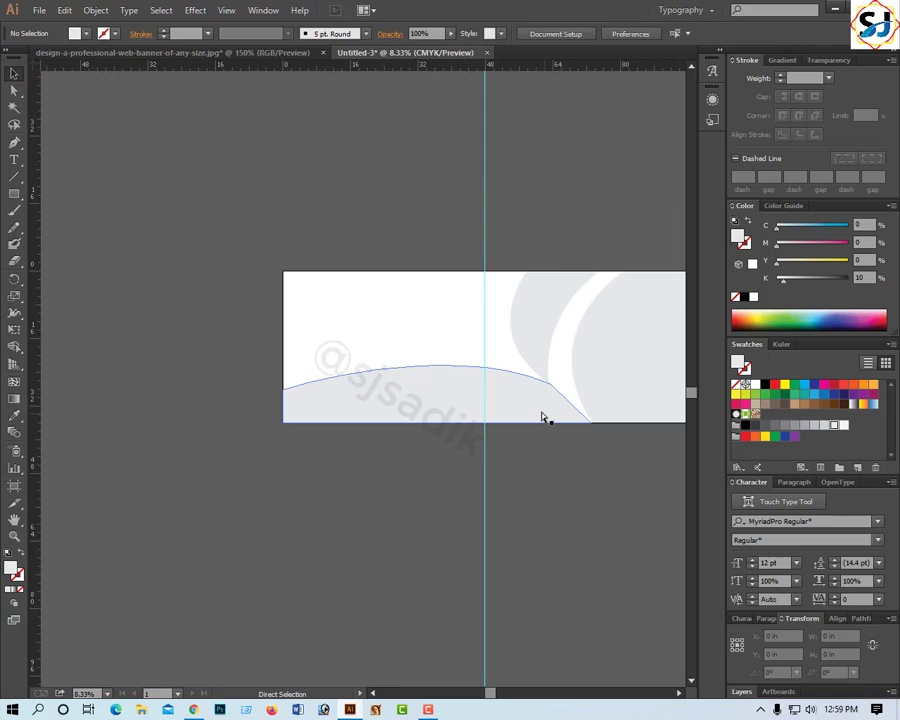
{"action": "key", "text": "ctrl+minus"}
Apply a linear gradient fill to the large right curved shape.
{"action": "left_click", "coordinate": [406, 296]}
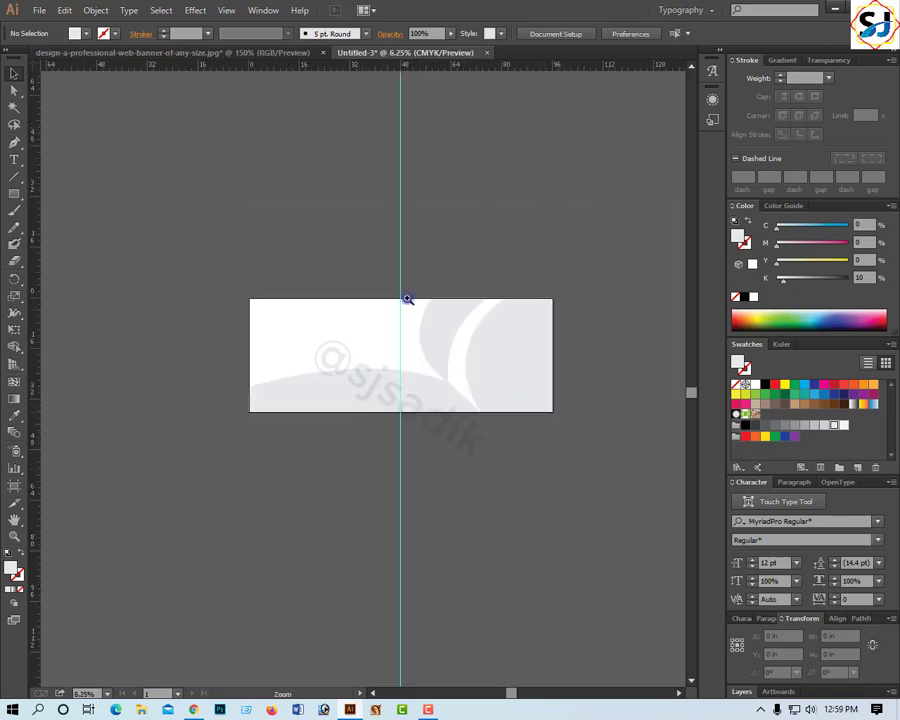
{"action": "left_click", "coordinate": [322, 399]}
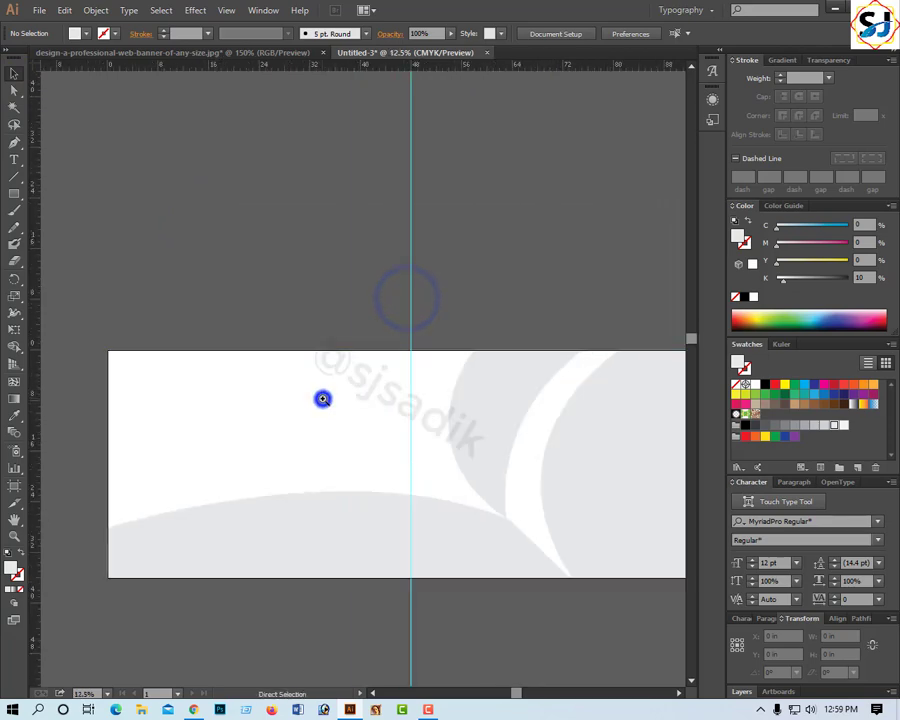
{"action": "left_click", "coordinate": [630, 430]}
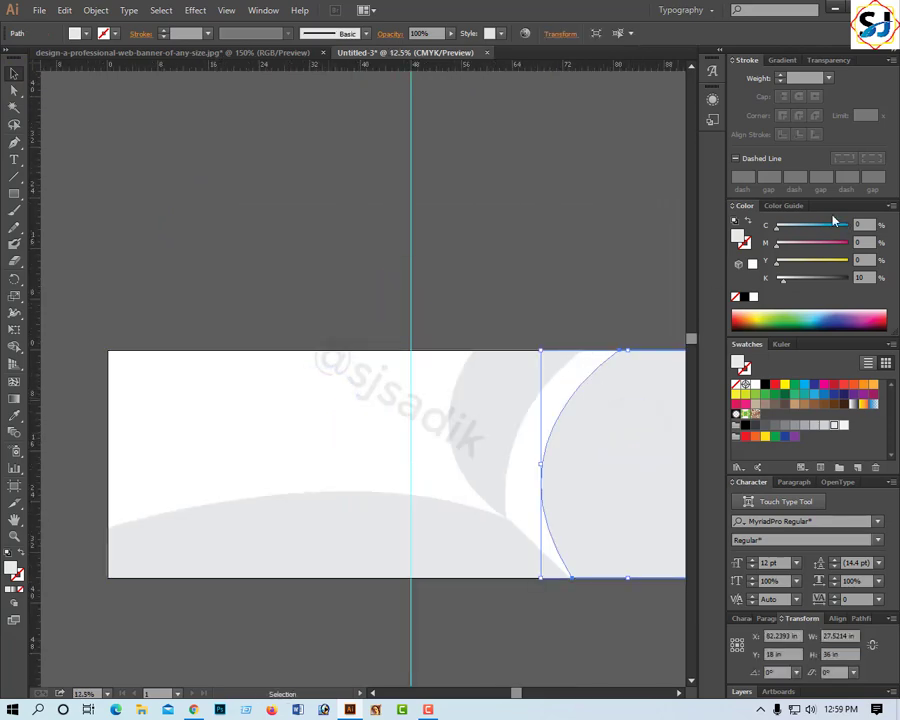
{"action": "left_click", "coordinate": [784, 60]}
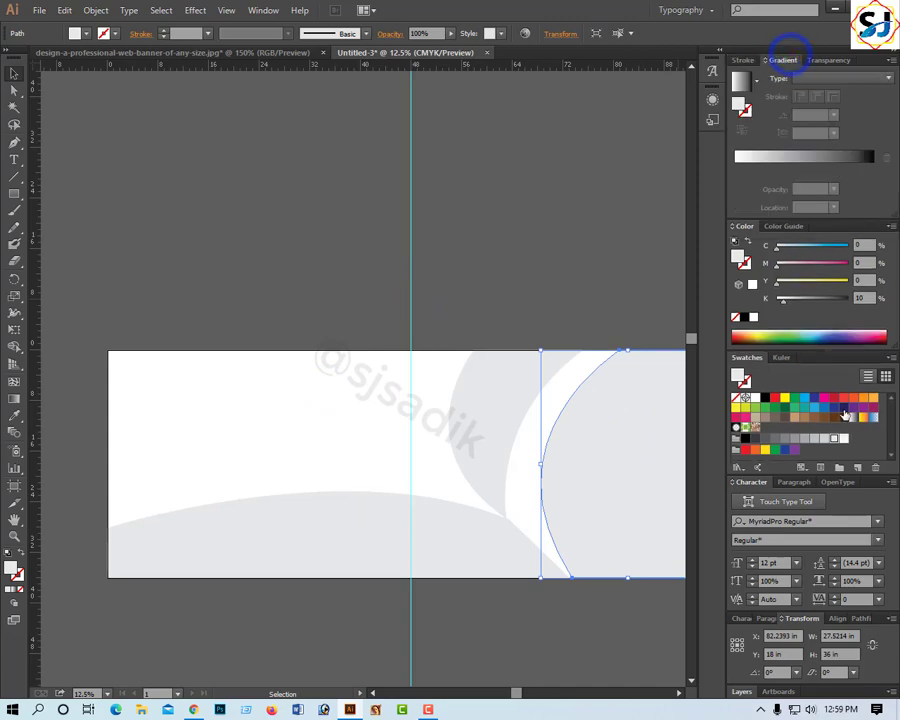
{"action": "left_click", "coordinate": [818, 160]}
Set the gradient's right stop to a slightly bluish cyan in CMYK.
{"action": "left_click", "coordinate": [872, 168]}
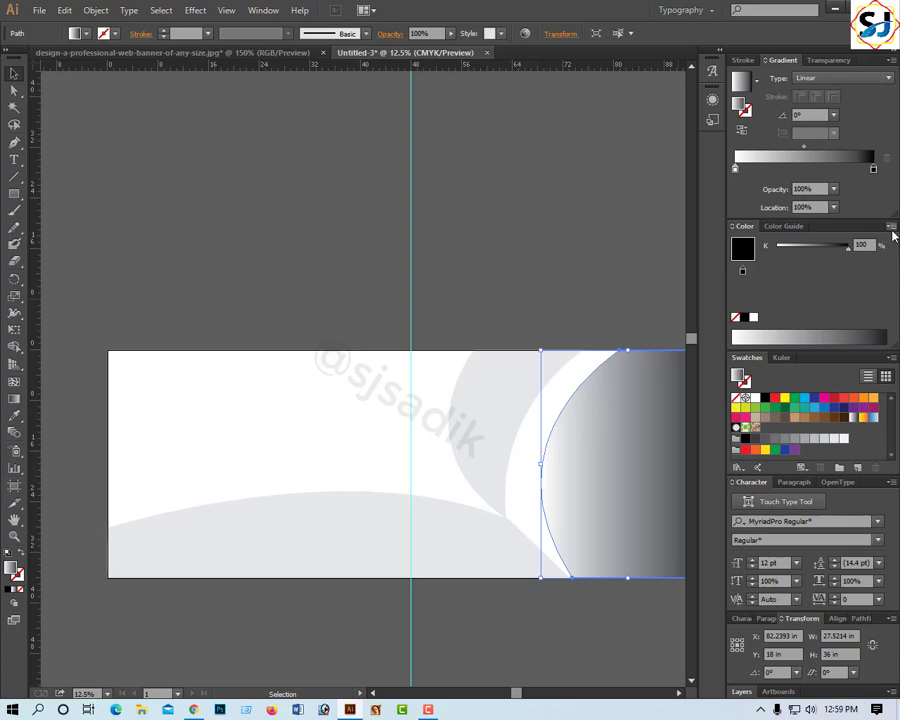
{"action": "left_click", "coordinate": [893, 227]}
{"action": "left_click", "coordinate": [817, 296]}
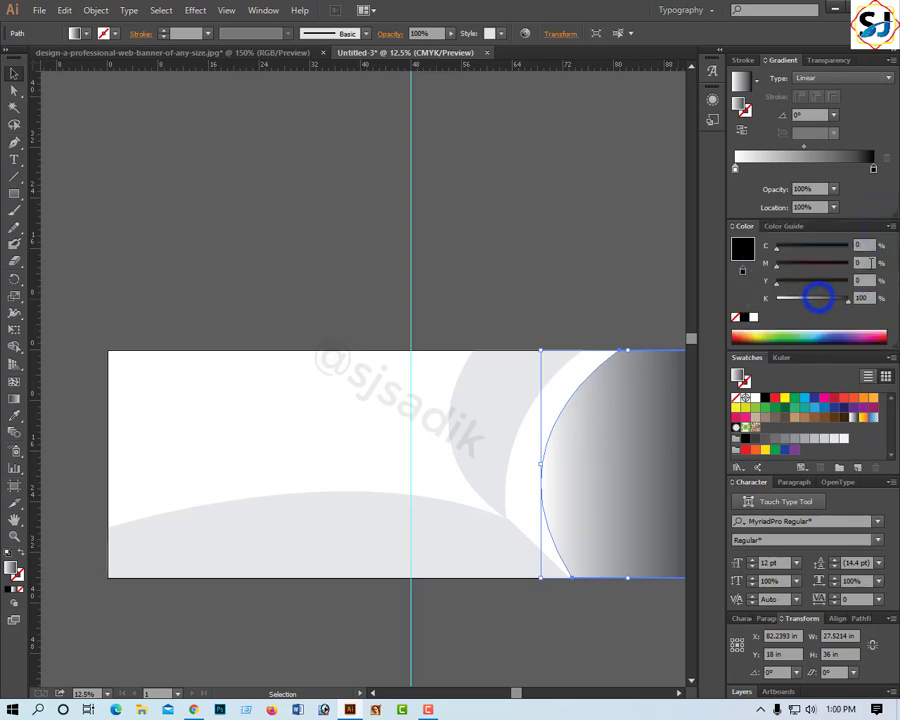
{"action": "left_click_drag", "start_coordinate": [843, 300], "coordinate": [777, 298]}
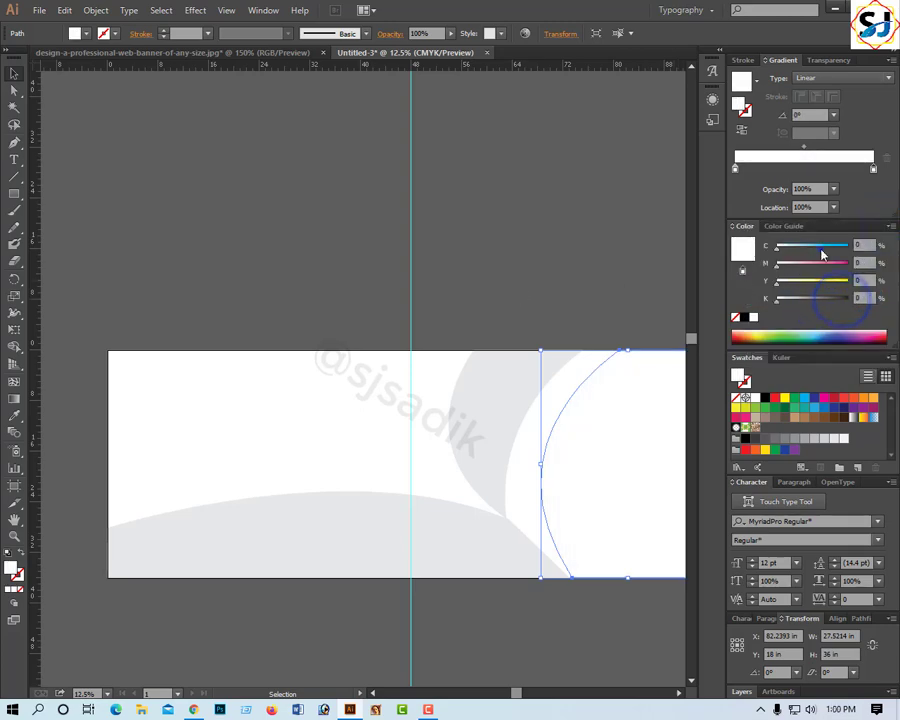
{"action": "left_click_drag", "start_coordinate": [777, 246], "coordinate": [848, 246]}
{"action": "left_click_drag", "start_coordinate": [792, 266], "coordinate": [803, 262]}
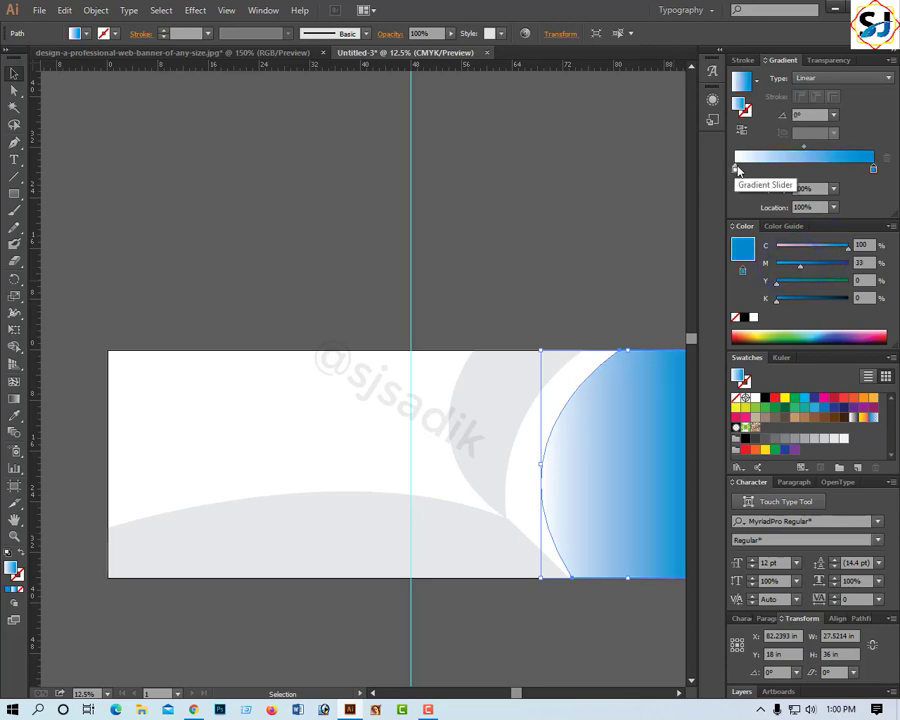
Set the gradient's left stop to cyan in CMYK.
{"action": "left_click", "coordinate": [735, 168]}
{"action": "left_click", "coordinate": [891, 227]}
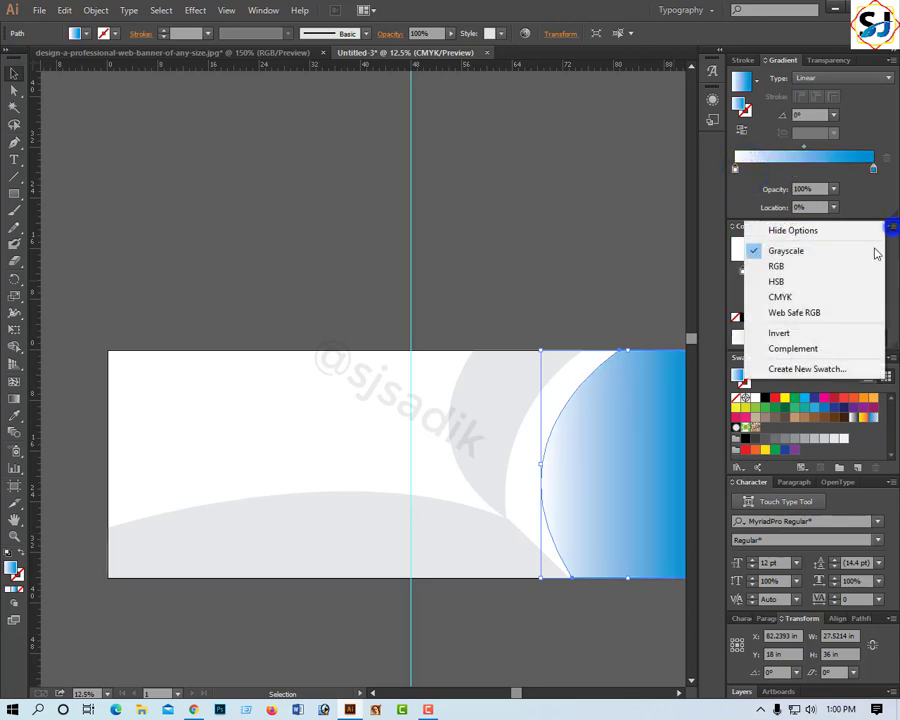
{"action": "left_click", "coordinate": [826, 298]}
{"action": "left_click", "coordinate": [797, 247]}
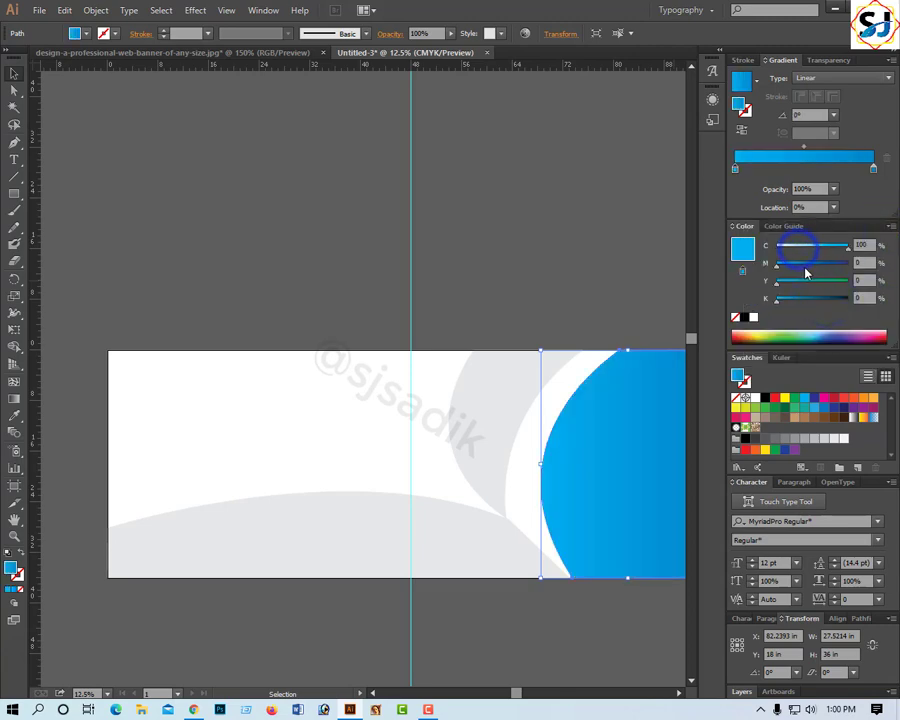
{"action": "key", "text": "ctrl+minus"}
{"action": "left_click", "coordinate": [557, 380]}
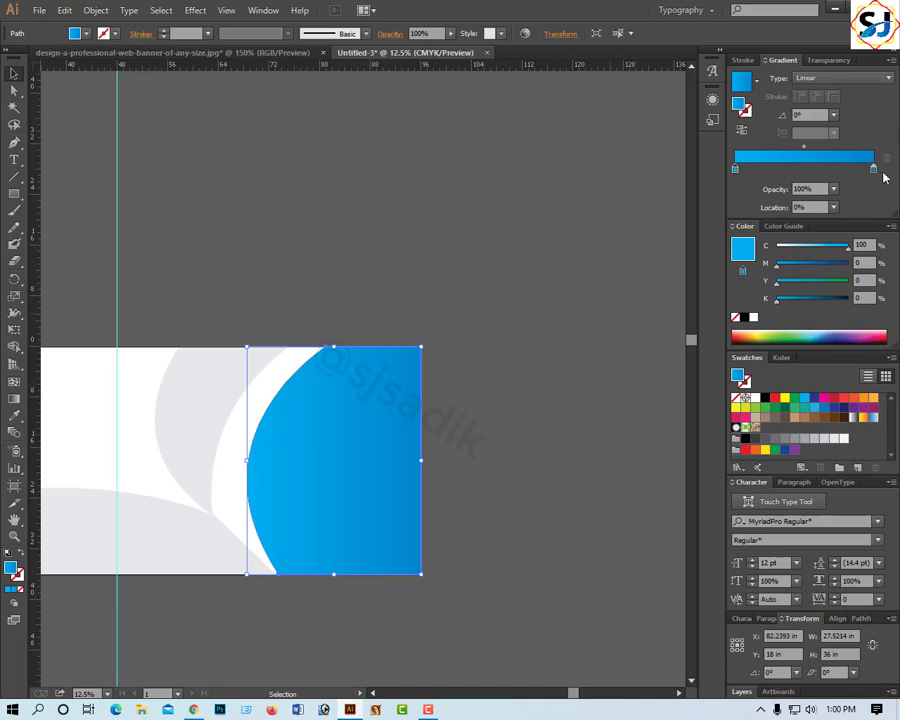
Deepen the right stop to blue by raising magenta to about 52.
{"action": "left_click", "coordinate": [869, 168]}
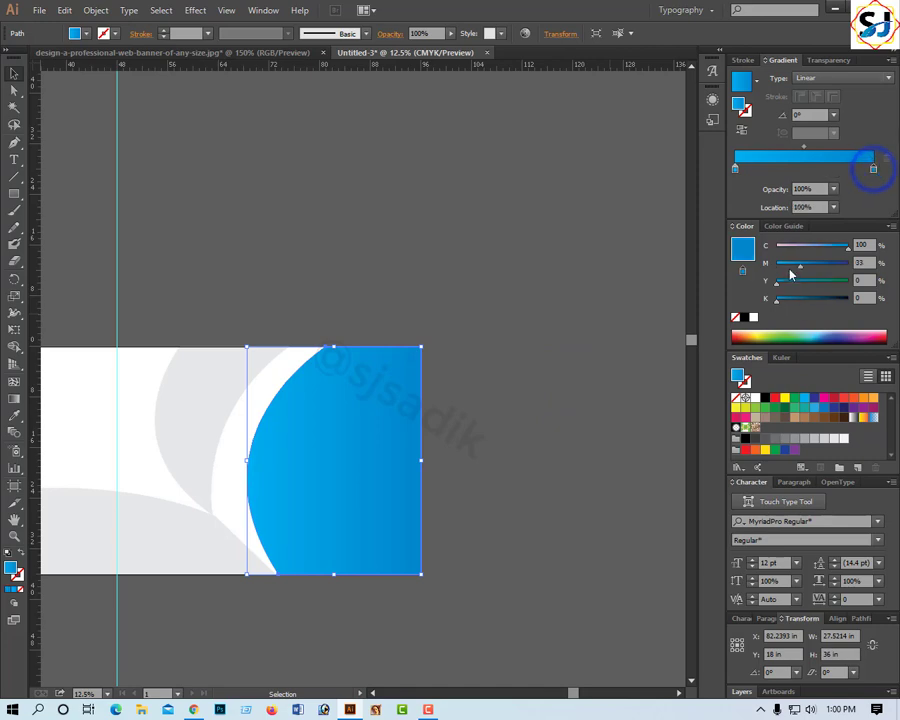
{"action": "left_click_drag", "start_coordinate": [777, 268], "coordinate": [815, 270]}
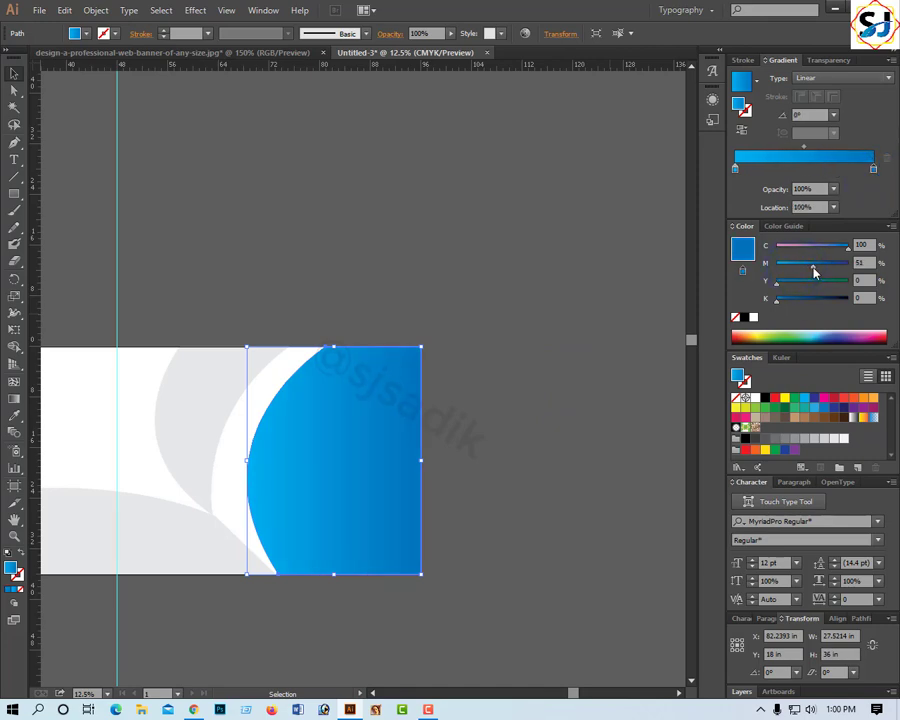
{"action": "left_click", "coordinate": [203, 277]}
{"action": "key", "text": "ctrl+minus"}
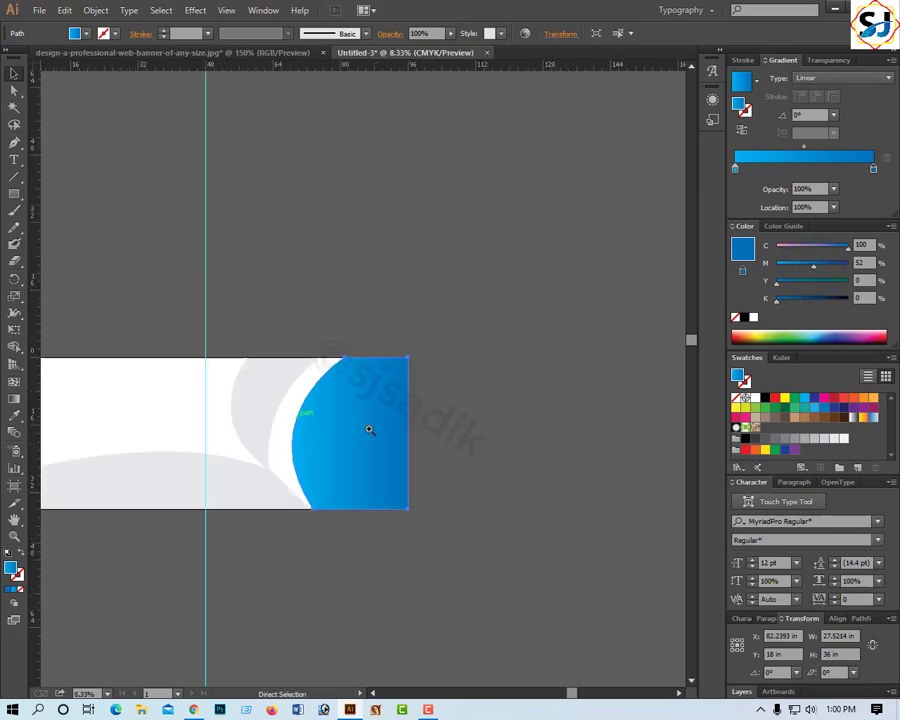
Apply the gradient fill to the middle grey crescent.
{"action": "left_click", "coordinate": [258, 372]}
{"action": "left_click", "coordinate": [430, 409]}
{"action": "key", "text": "v"}
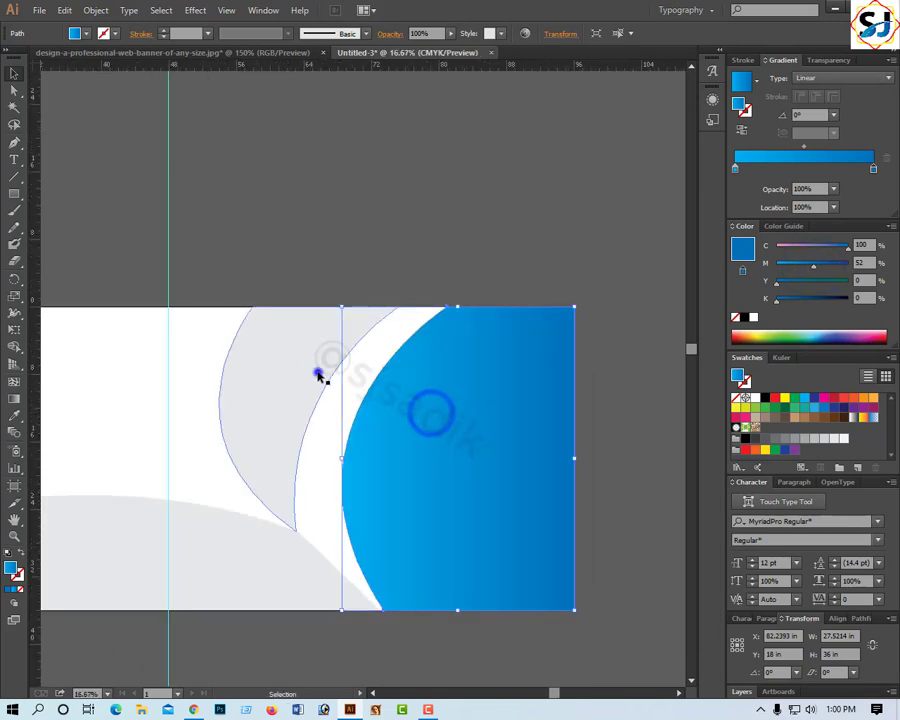
{"action": "left_click", "coordinate": [318, 372]}
{"action": "left_click", "coordinate": [818, 158]}
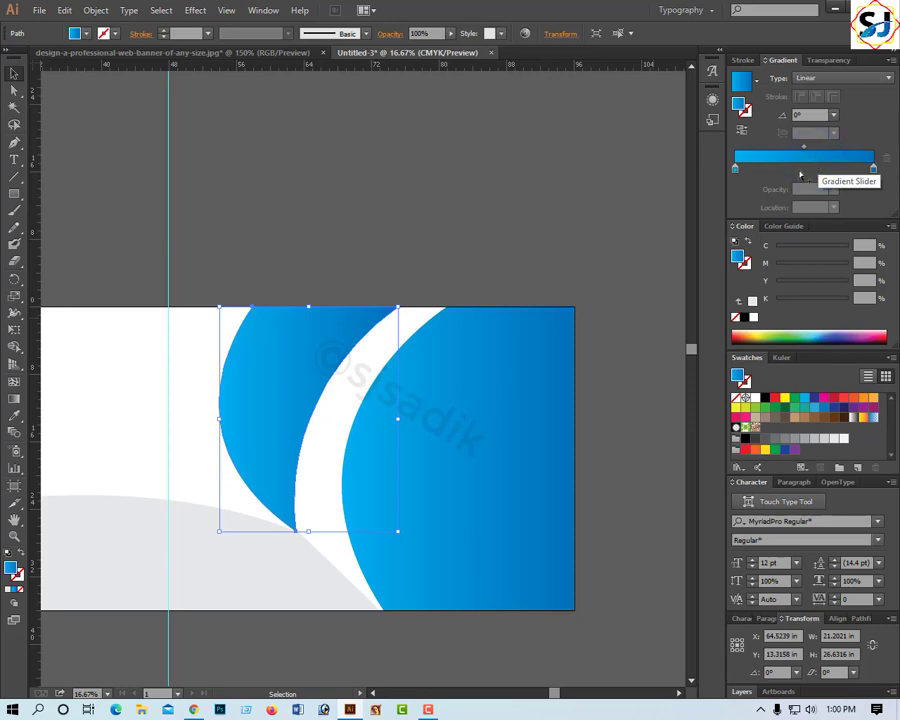
{"action": "key", "text": "a"}
Widen the crescent on both sides.
{"action": "left_click", "coordinate": [335, 394]}
{"action": "left_click", "coordinate": [357, 366]}
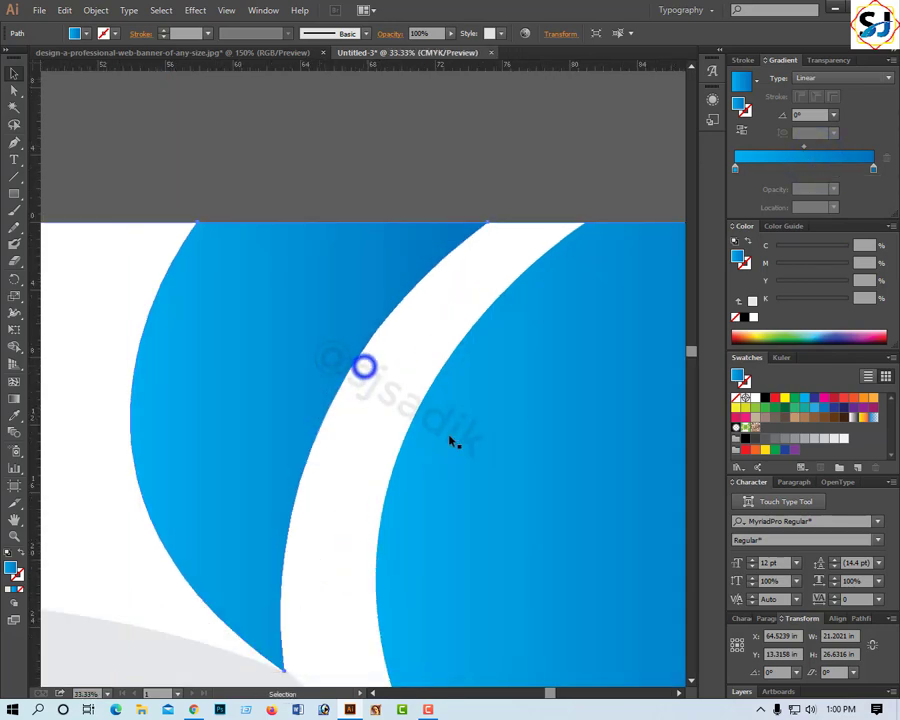
{"action": "key", "text": "v"}
{"action": "left_click_drag", "start_coordinate": [487, 448], "coordinate": [514, 447]}
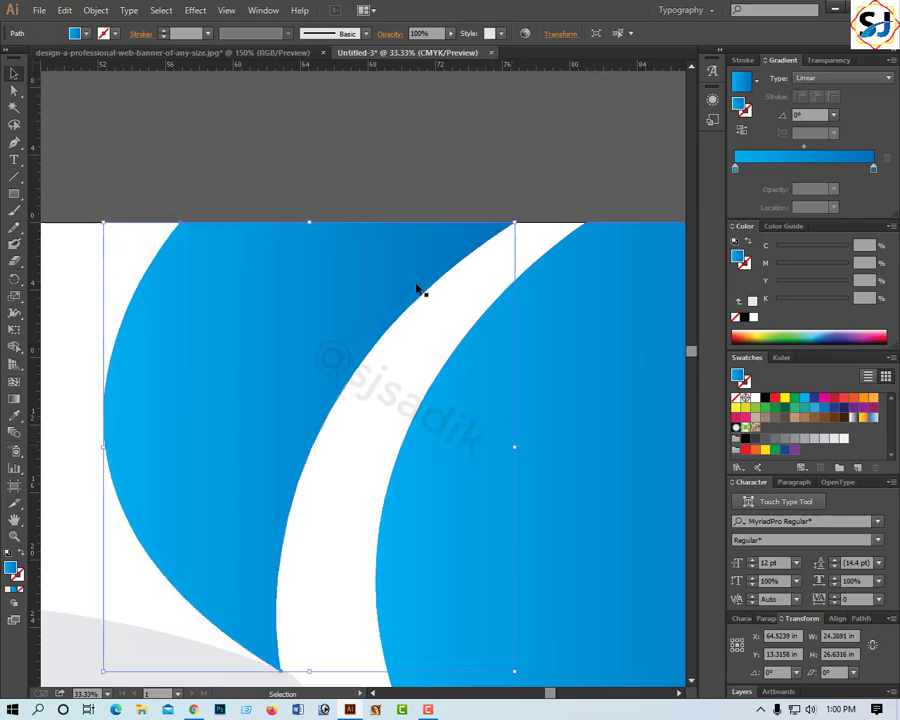
{"action": "left_click", "coordinate": [394, 174]}
{"action": "left_click", "coordinate": [370, 302]}
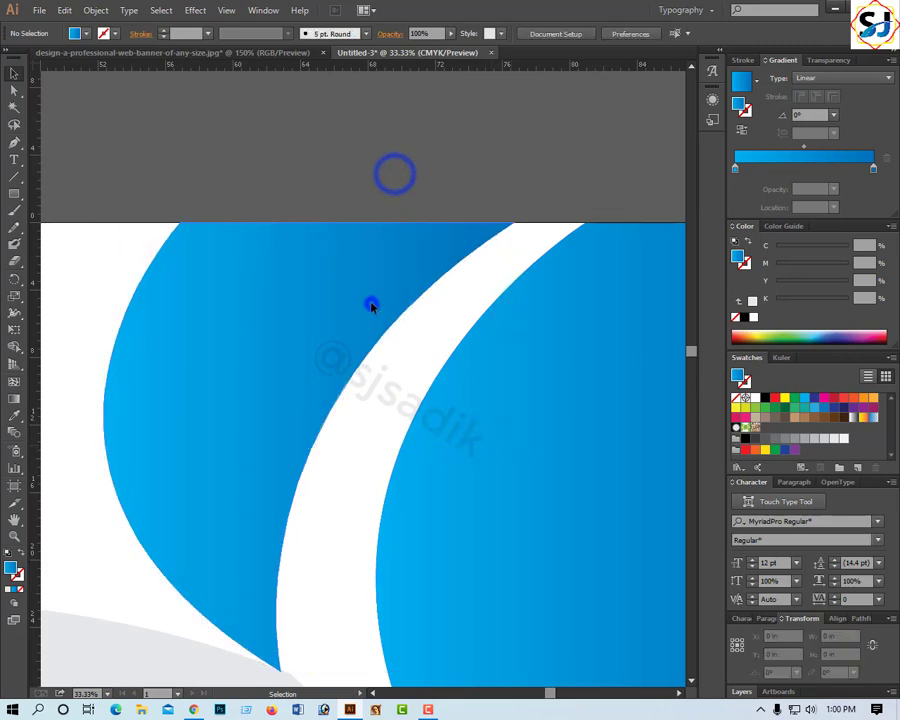
Set the crescent gradient's right stop to bright red.
{"action": "left_click", "coordinate": [873, 169]}
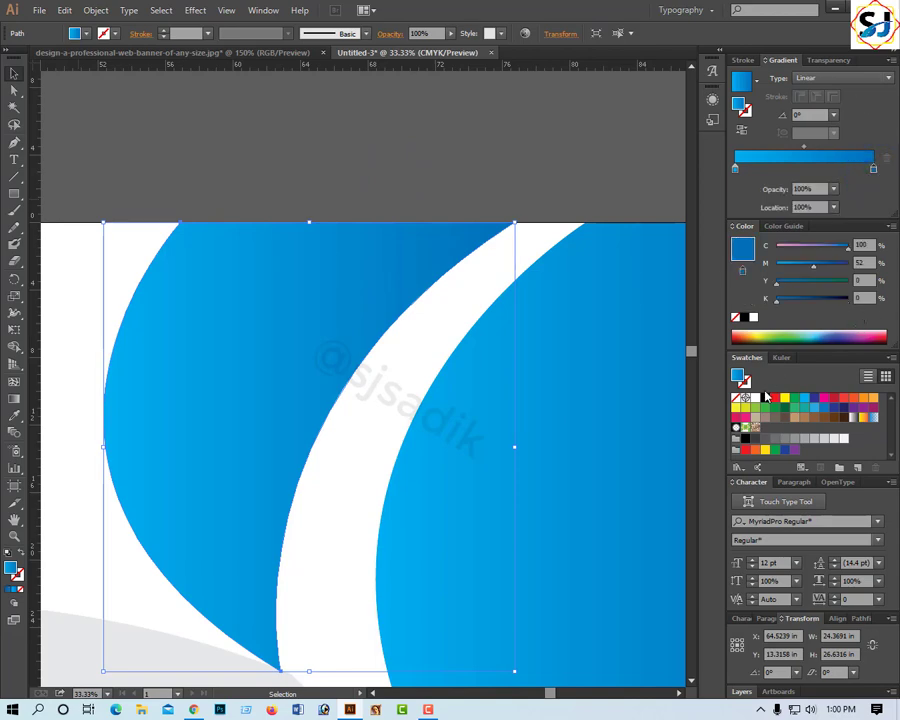
{"action": "left_click", "coordinate": [774, 398]}
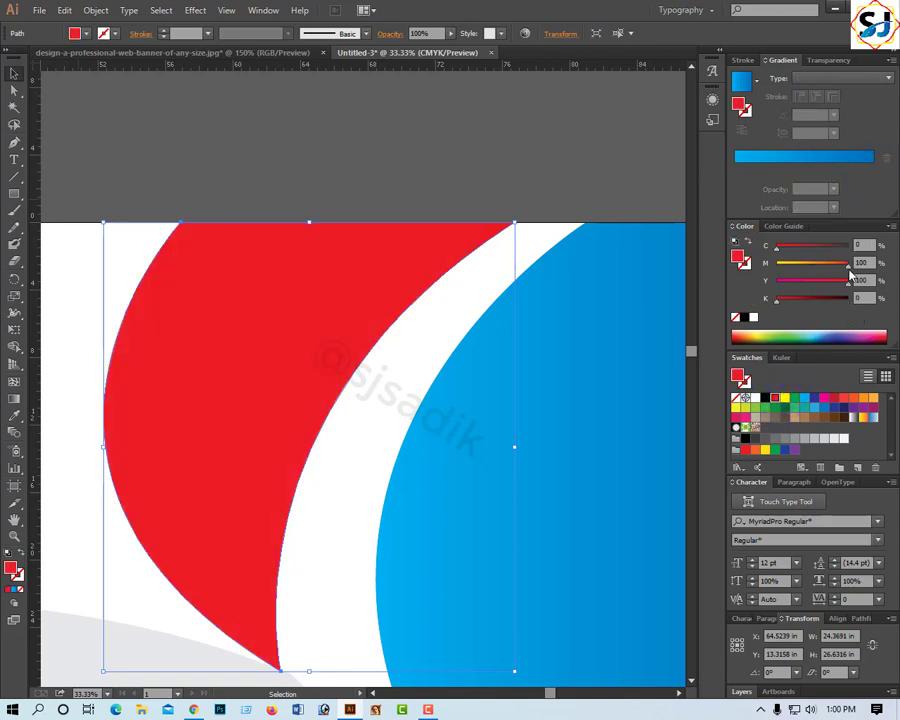
{"action": "left_click", "coordinate": [848, 157]}
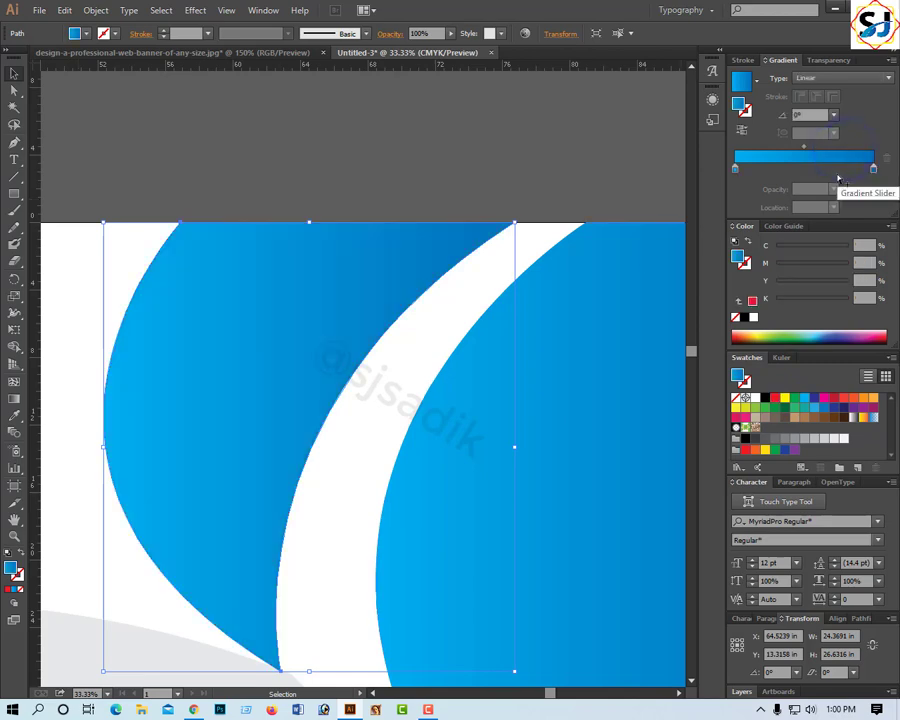
{"action": "left_click", "coordinate": [873, 170]}
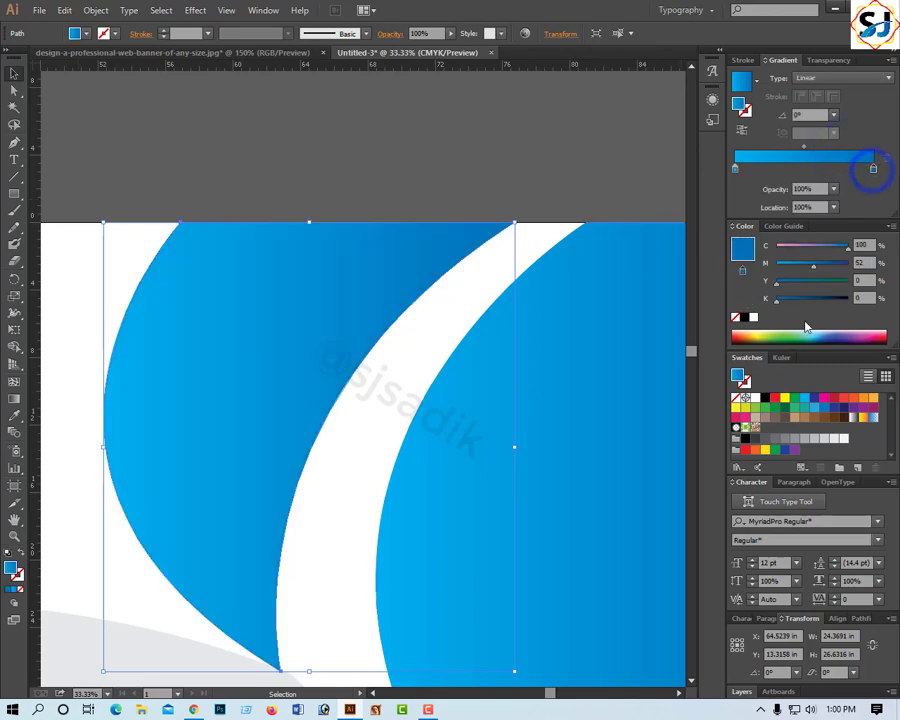
{"action": "mouse_move", "coordinate": [828, 268]}
{"action": "left_mouse_down"}
{"action": "mouse_move", "coordinate": [850, 264]}
{"action": "mouse_move", "coordinate": [775, 293]}
{"action": "mouse_move", "coordinate": [843, 272]}
{"action": "left_mouse_up"}
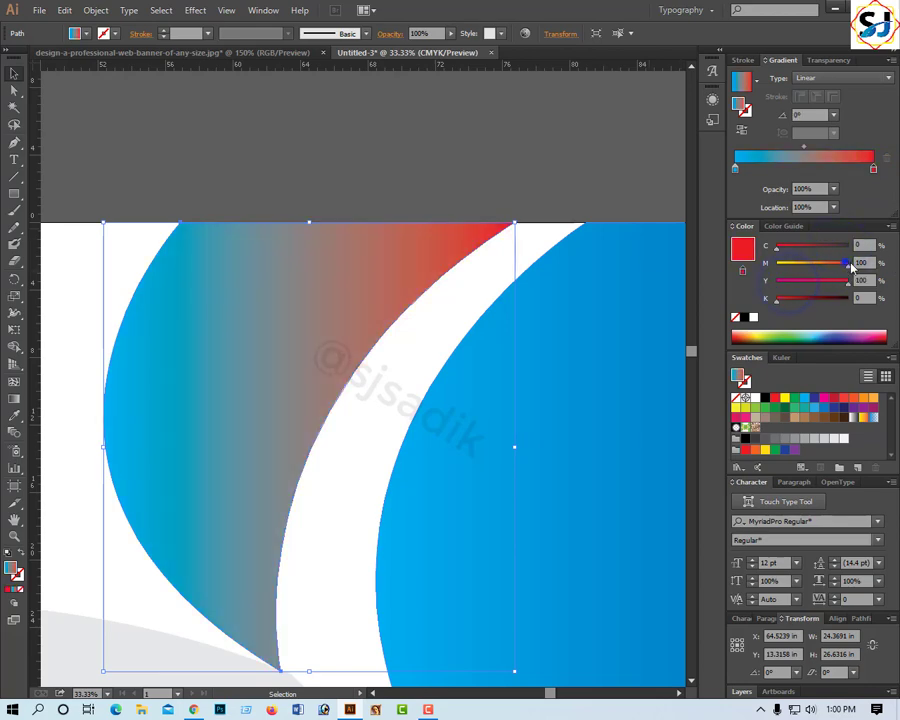
Set the gradient's left stop to a deeper red.
{"action": "left_click", "coordinate": [736, 170]}
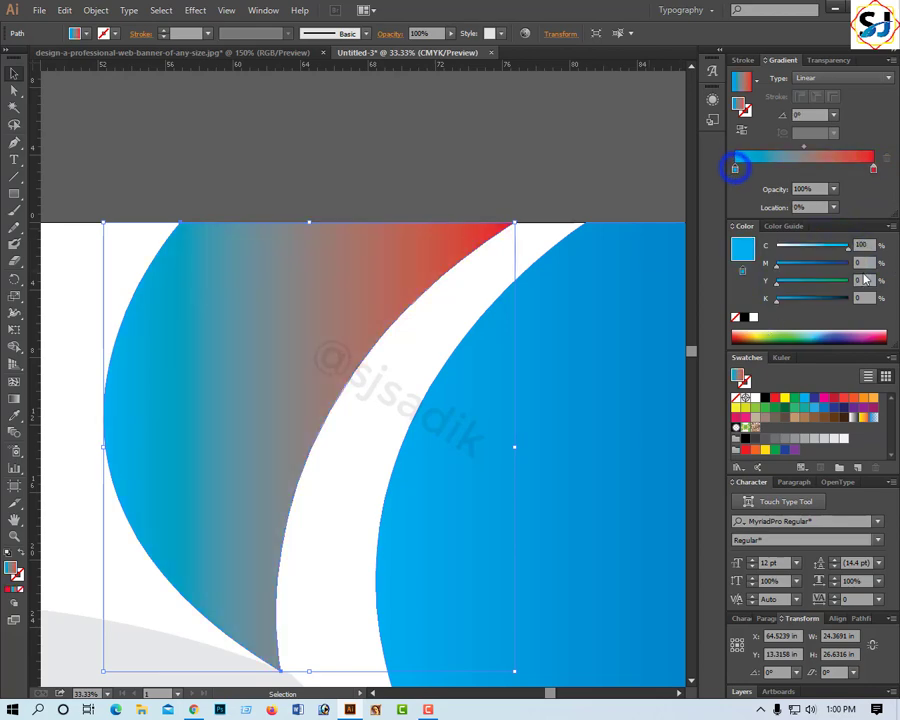
{"action": "mouse_move", "coordinate": [840, 246]}
{"action": "left_mouse_down"}
{"action": "mouse_move", "coordinate": [776, 246]}
{"action": "mouse_move", "coordinate": [848, 263]}
{"action": "left_mouse_up"}
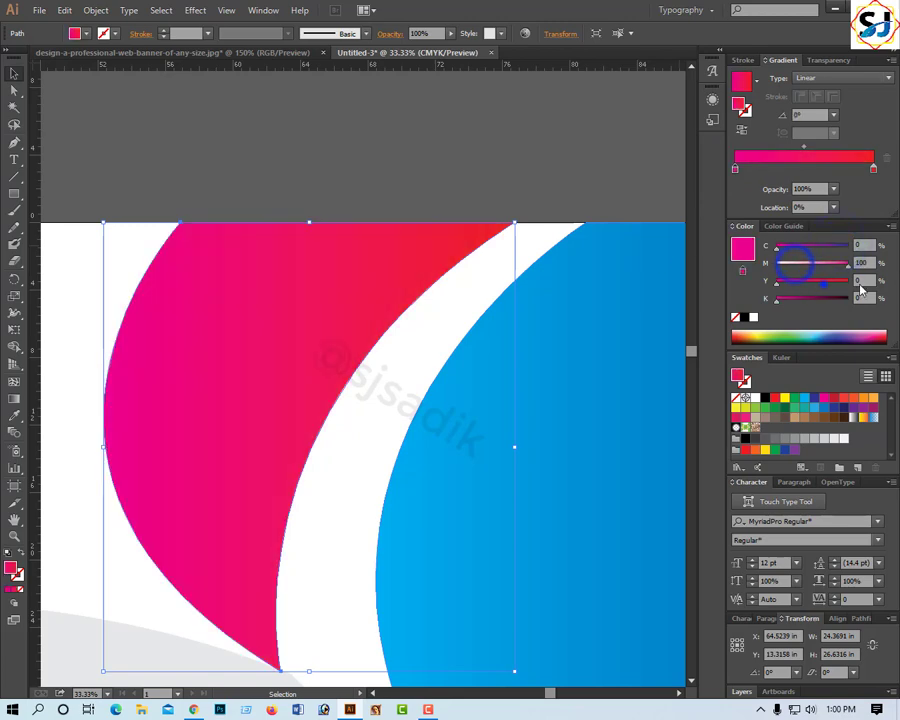
{"action": "left_click_drag", "start_coordinate": [776, 281], "coordinate": [848, 281]}
{"action": "left_click", "coordinate": [800, 252]}
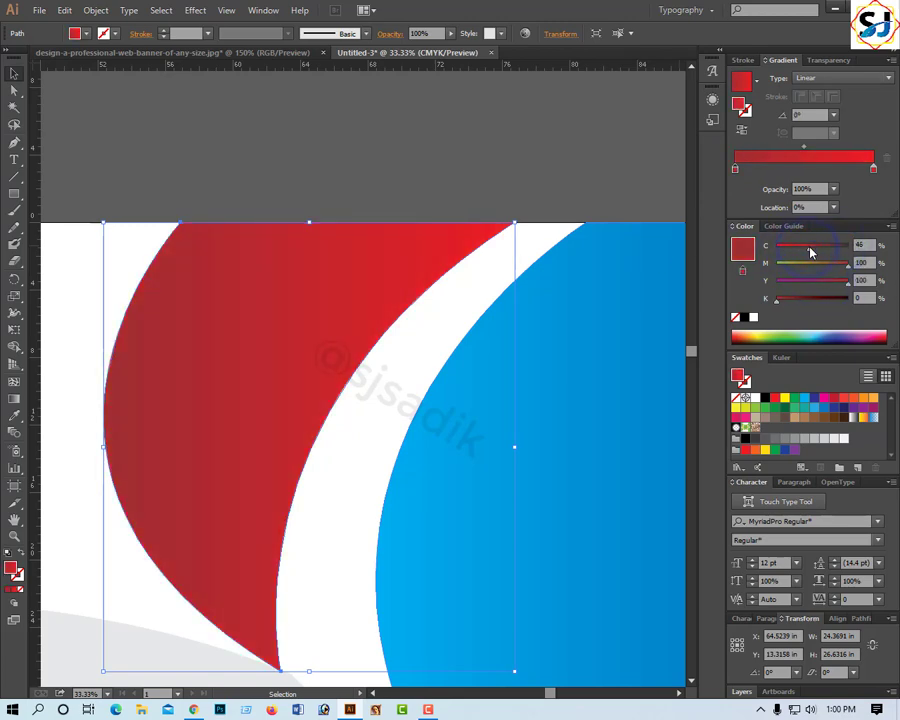
{"action": "key", "text": "ctrl+minus"}
{"action": "key", "text": "ctrl+minus"}
{"action": "key", "text": "ctrl+minus"}
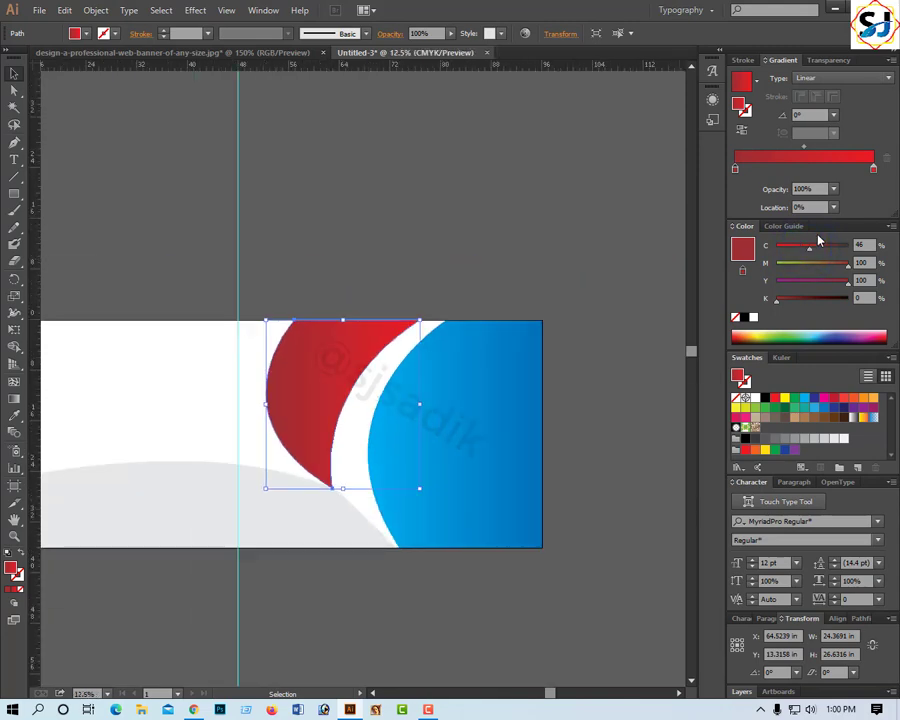
Fill the bottom grey wave with the red gradient.
{"action": "left_click", "coordinate": [278, 502]}
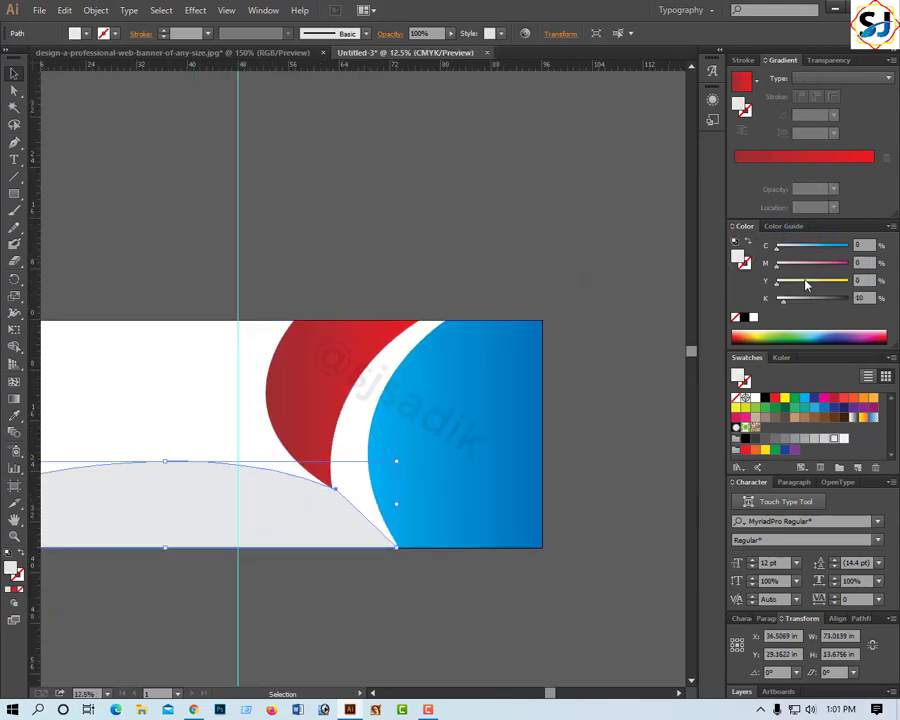
{"action": "left_click", "coordinate": [808, 157]}
{"action": "left_click", "coordinate": [458, 181]}
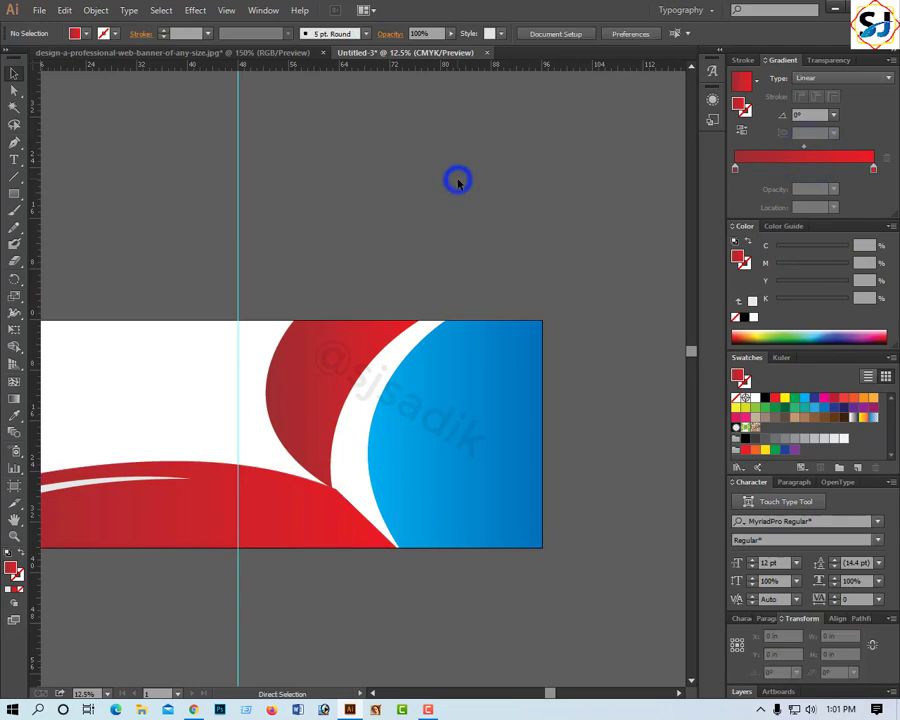
{"action": "key", "text": "ctrl+minus"}
{"action": "key", "text": "ctrl+minus"}
{"action": "left_click", "coordinate": [321, 462]}
{"action": "left_click", "coordinate": [400, 309]}
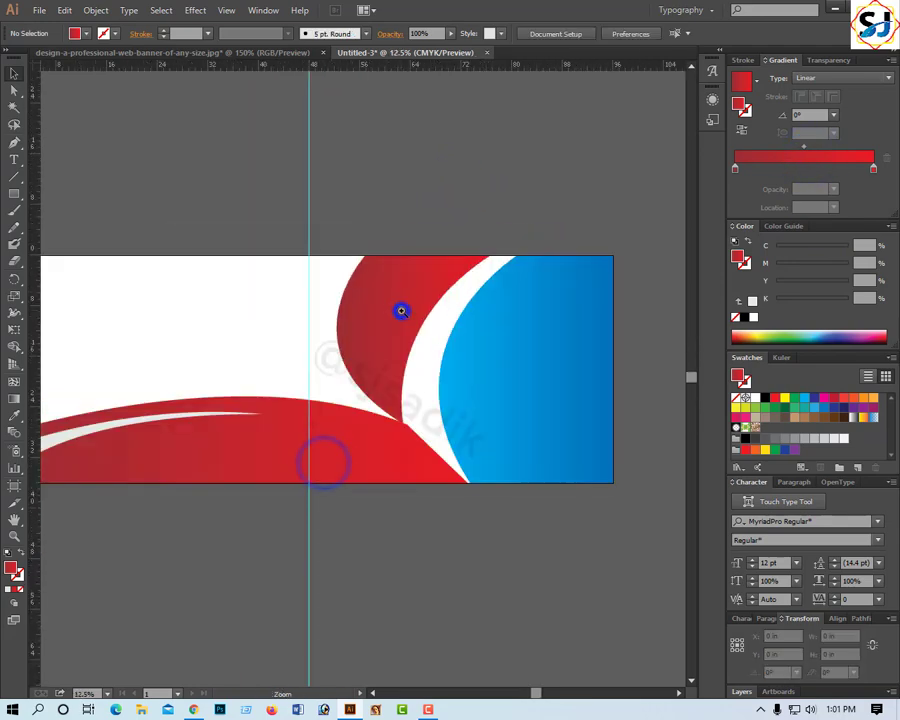
{"action": "left_click", "coordinate": [389, 372]}
Stretch the upper red curve down to meet the bottom wave.
{"action": "key", "text": "v"}
{"action": "left_click", "coordinate": [398, 448]}
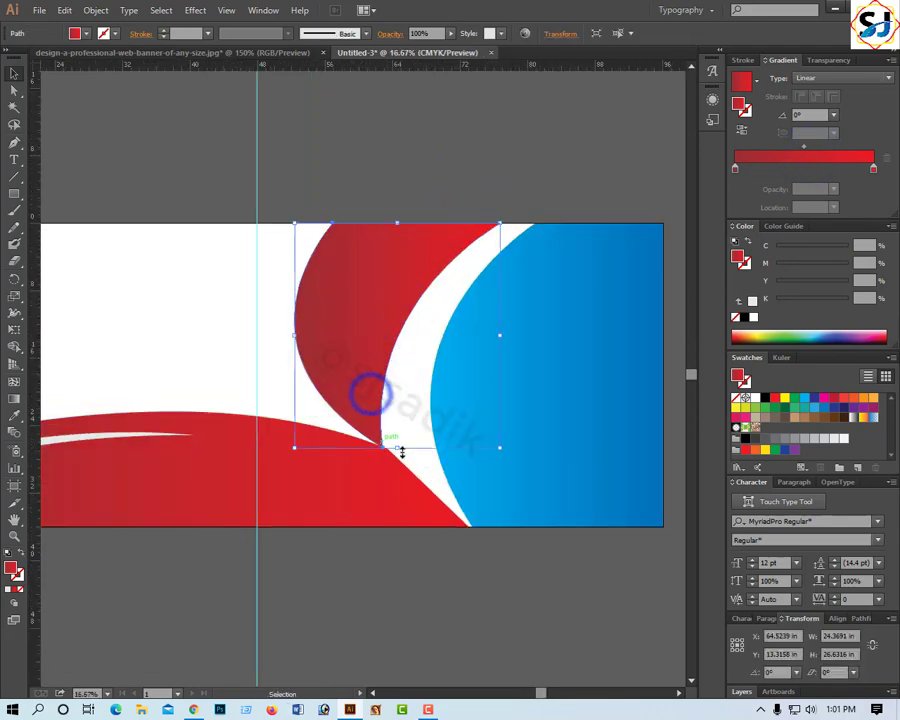
{"action": "left_click_drag", "start_coordinate": [399, 450], "coordinate": [397, 461]}
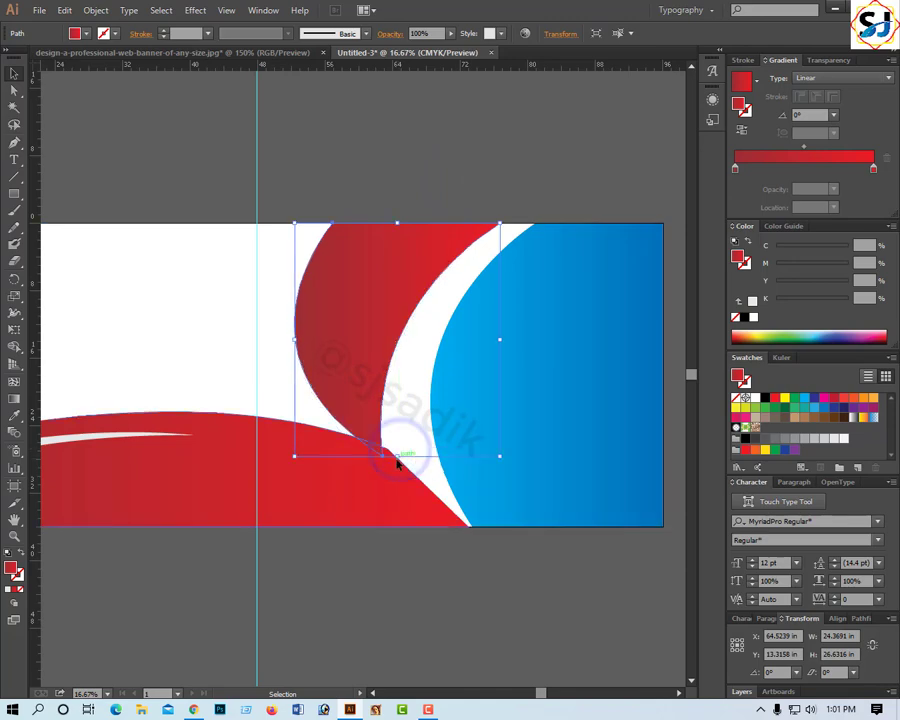
{"action": "left_click", "coordinate": [395, 535]}
Bring the bottom red wave to the front via Arrange.
{"action": "left_click", "coordinate": [377, 491]}
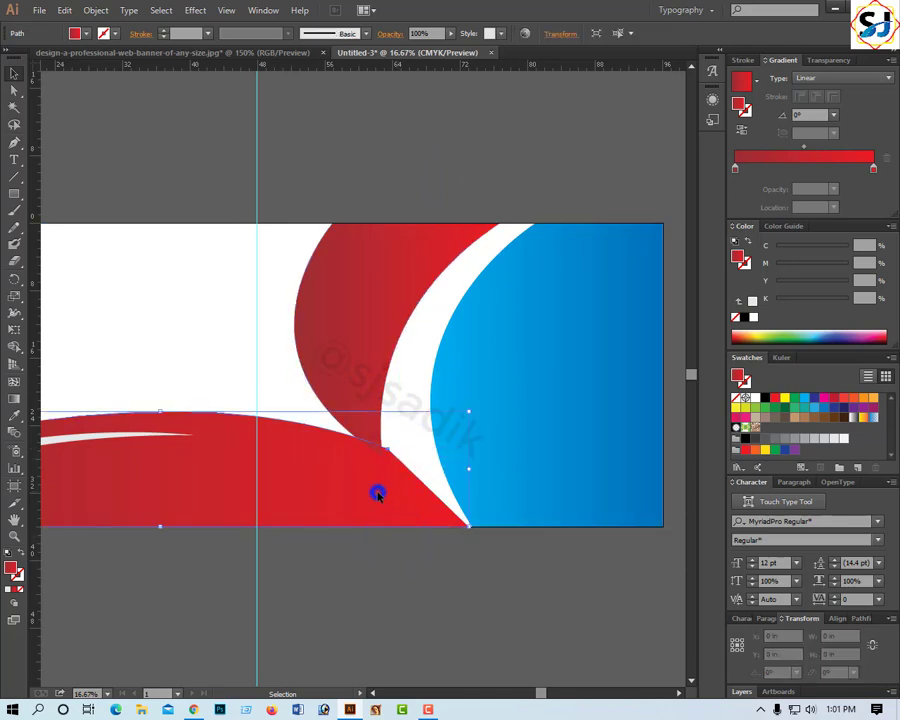
{"action": "right_click", "coordinate": [178, 430]}
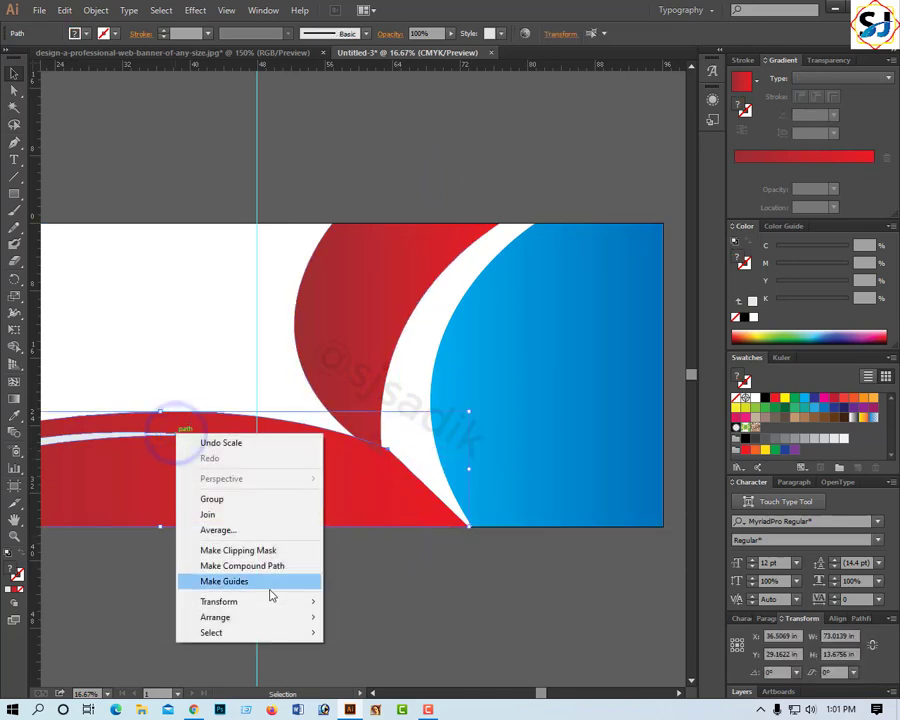
{"action": "left_click", "coordinate": [258, 618]}
{"action": "left_click", "coordinate": [335, 617]}
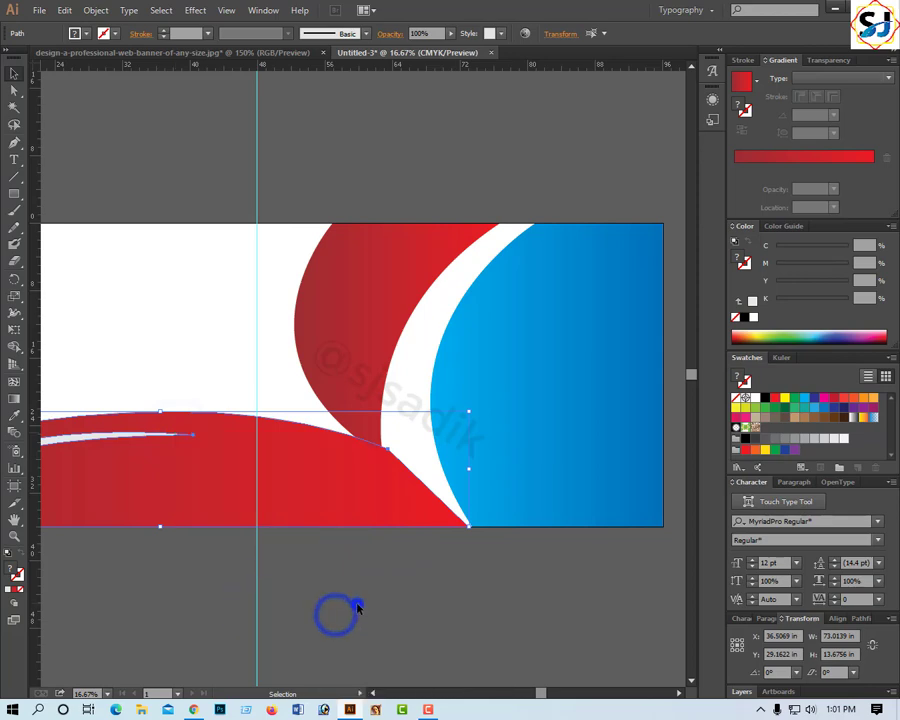
{"action": "left_click", "coordinate": [357, 604]}
Widen the upper red curve to about 25.95 in.
{"action": "left_click", "coordinate": [375, 418]}
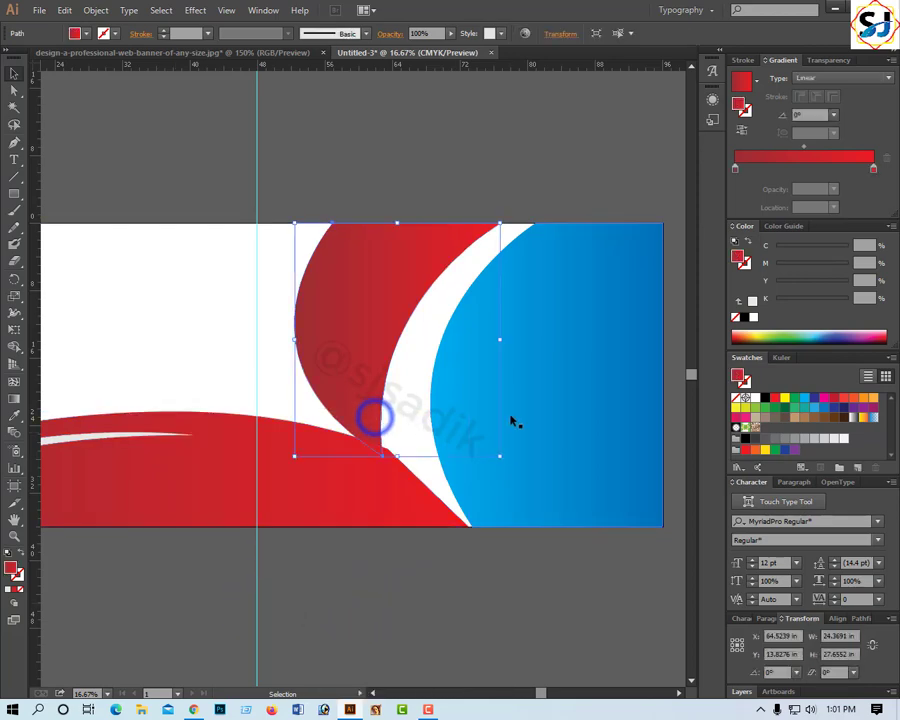
{"action": "left_click_drag", "start_coordinate": [500, 456], "coordinate": [512, 458]}
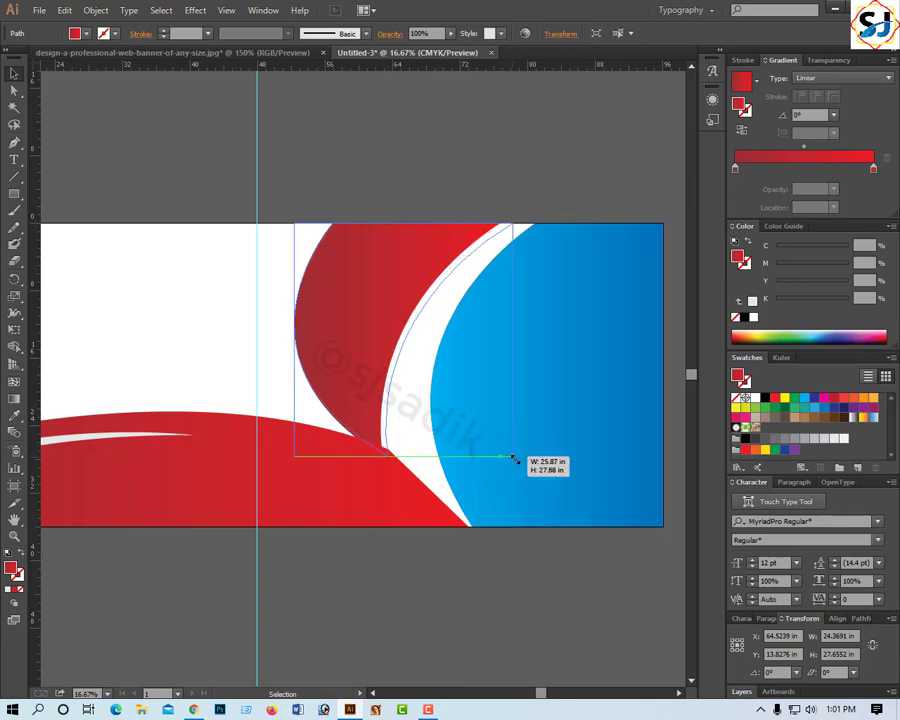
{"action": "left_click_drag", "start_coordinate": [515, 459], "coordinate": [516, 459]}
{"action": "left_click", "coordinate": [449, 583]}
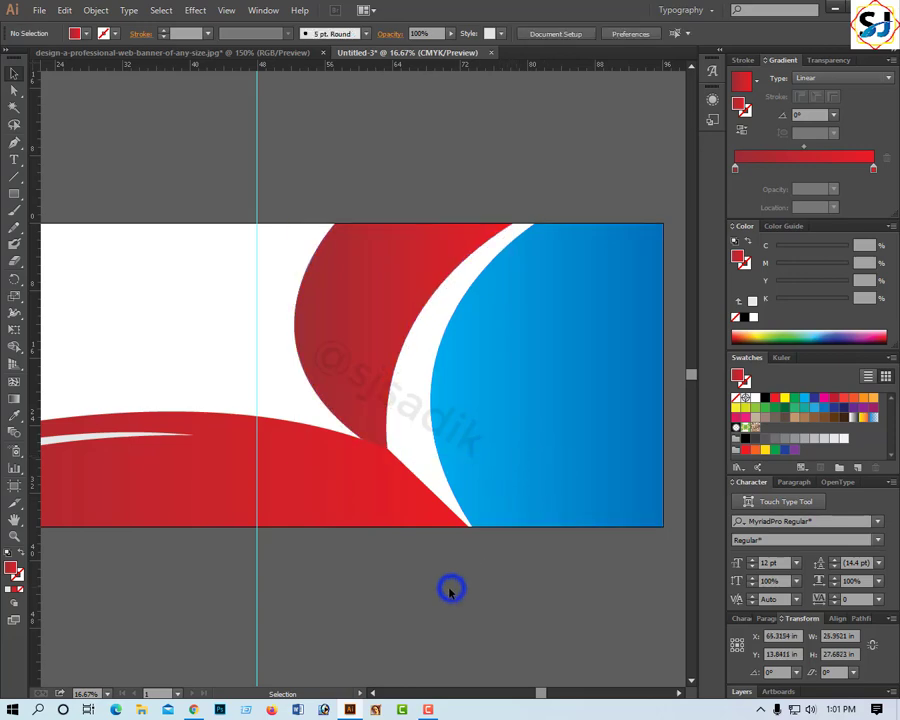
Apply a linear gradient to the thin white curve inside the red swoosh.
{"action": "key", "text": "ctrl+minus"}
{"action": "key", "text": "z"}
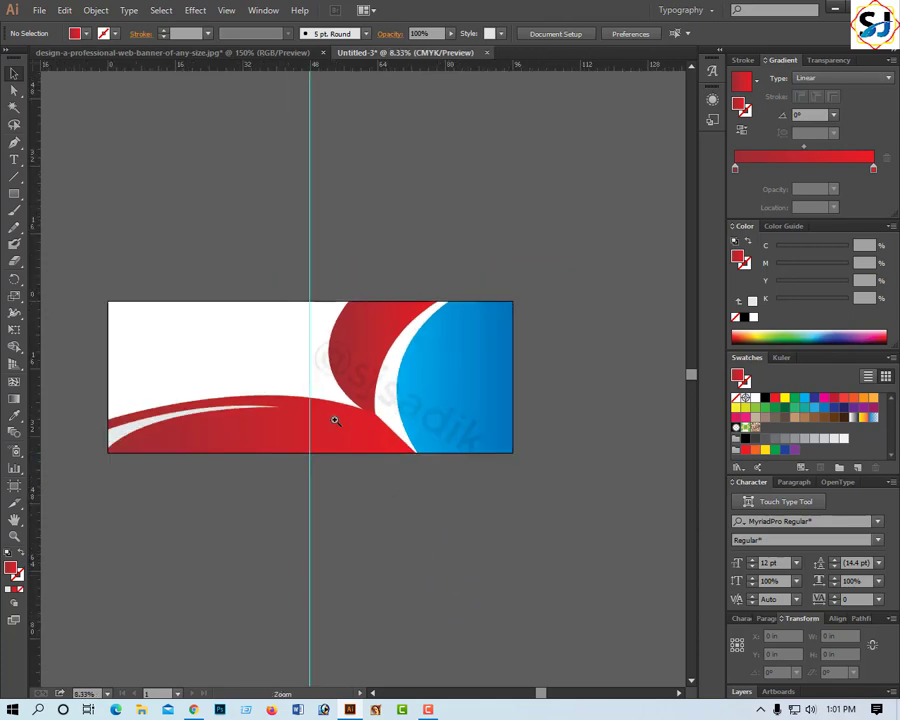
{"action": "left_click", "coordinate": [245, 335]}
{"action": "left_click", "coordinate": [370, 488]}
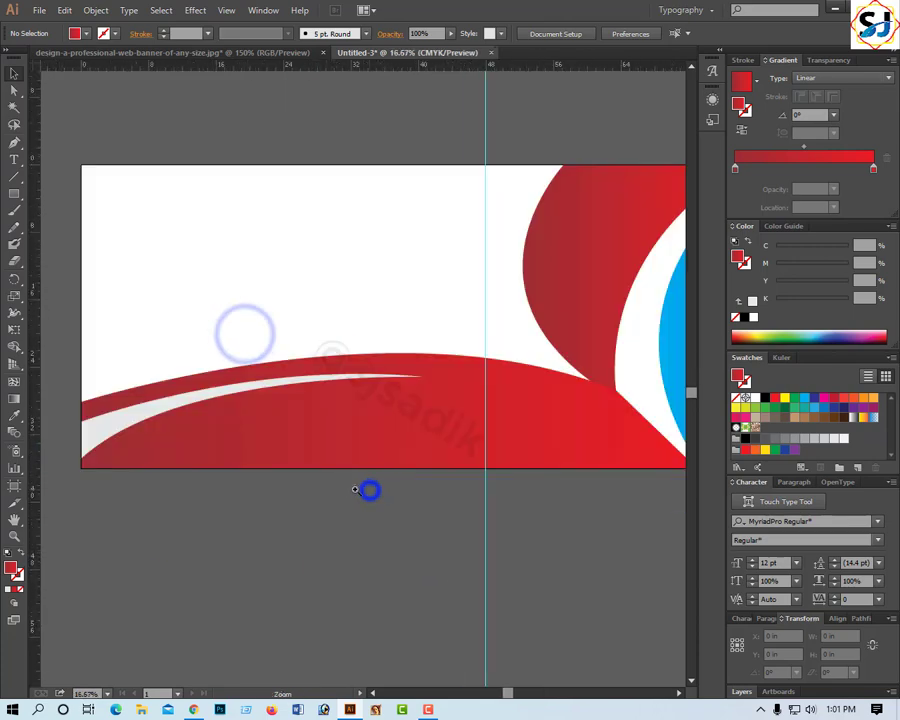
{"action": "left_click", "coordinate": [284, 397]}
{"action": "left_click", "coordinate": [362, 353]}
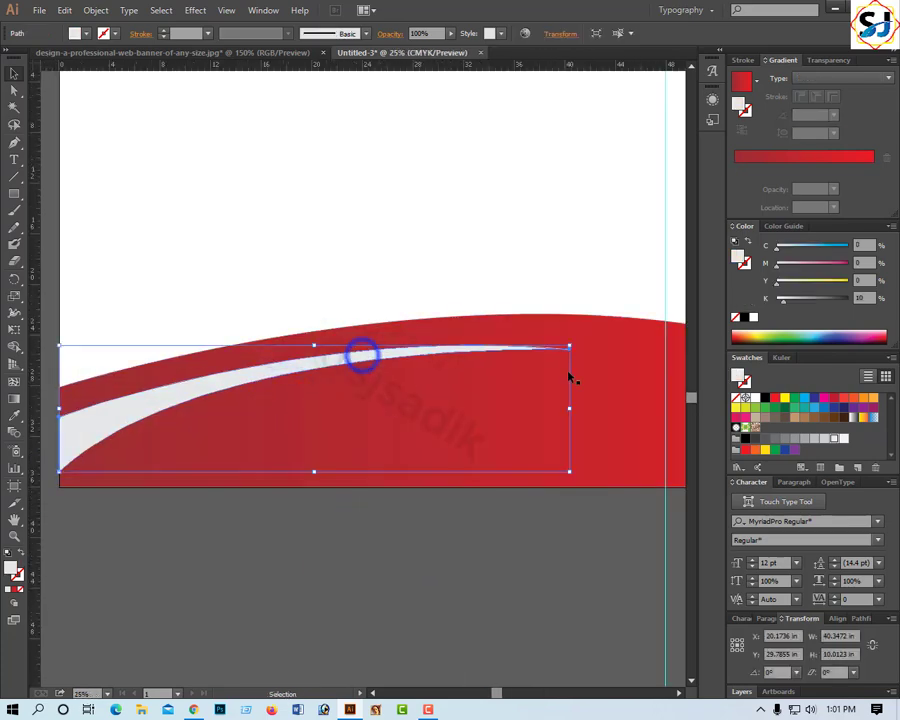
{"action": "left_click", "coordinate": [830, 157]}
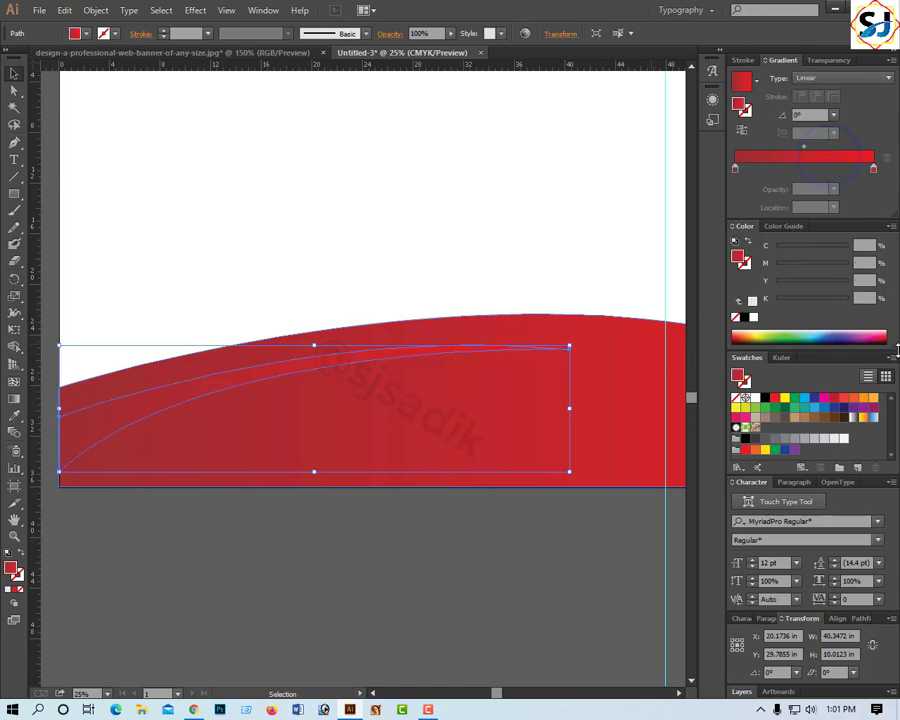
Set the gradient's right stop to orange and left stop to yellow.
{"action": "left_click", "coordinate": [873, 170]}
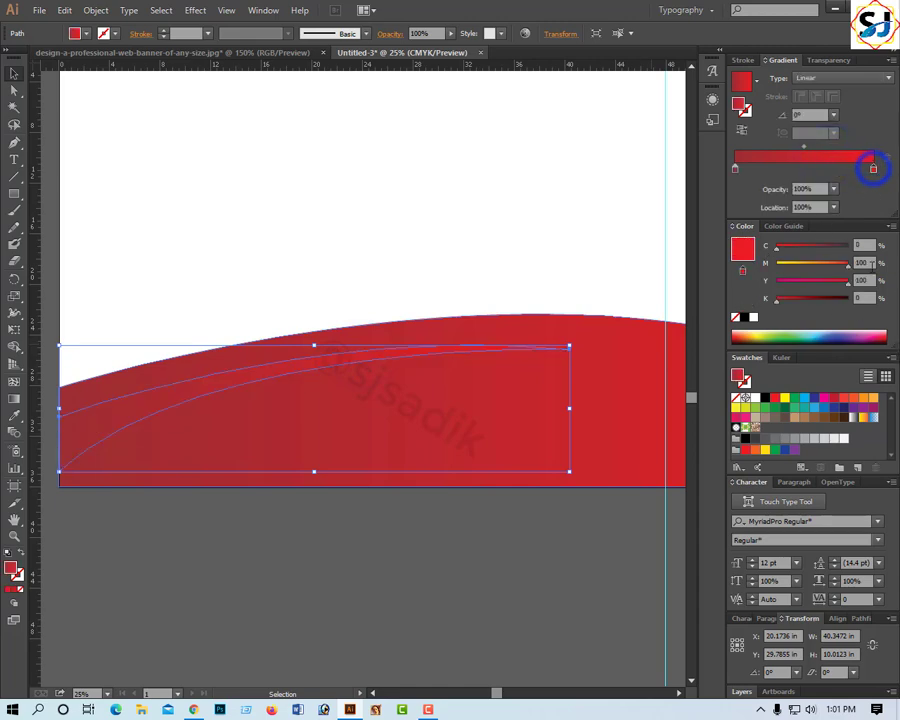
{"action": "left_click", "coordinate": [814, 263]}
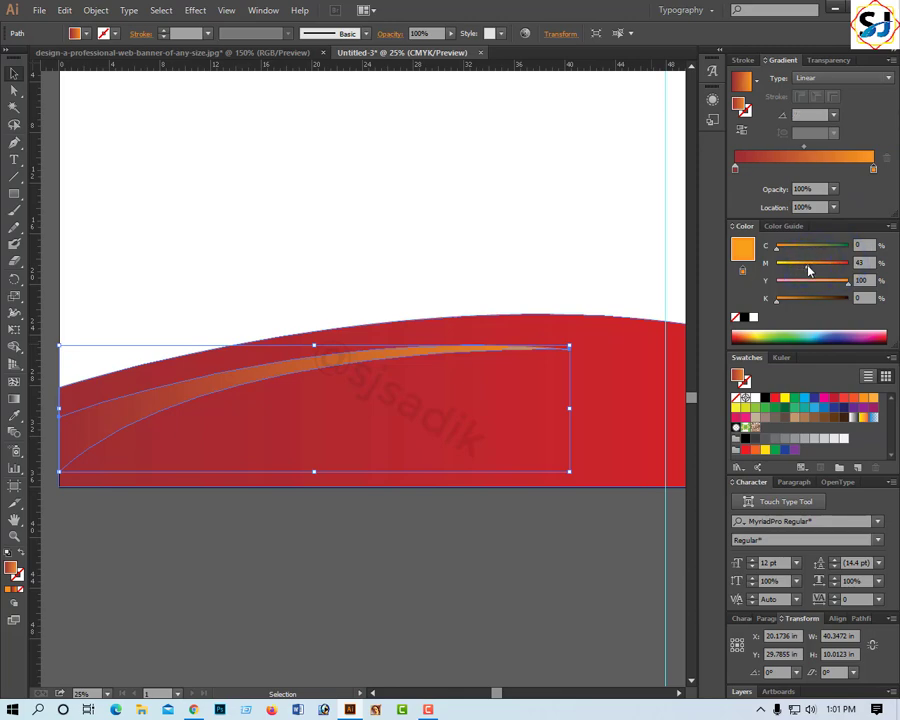
{"action": "left_click", "coordinate": [737, 172]}
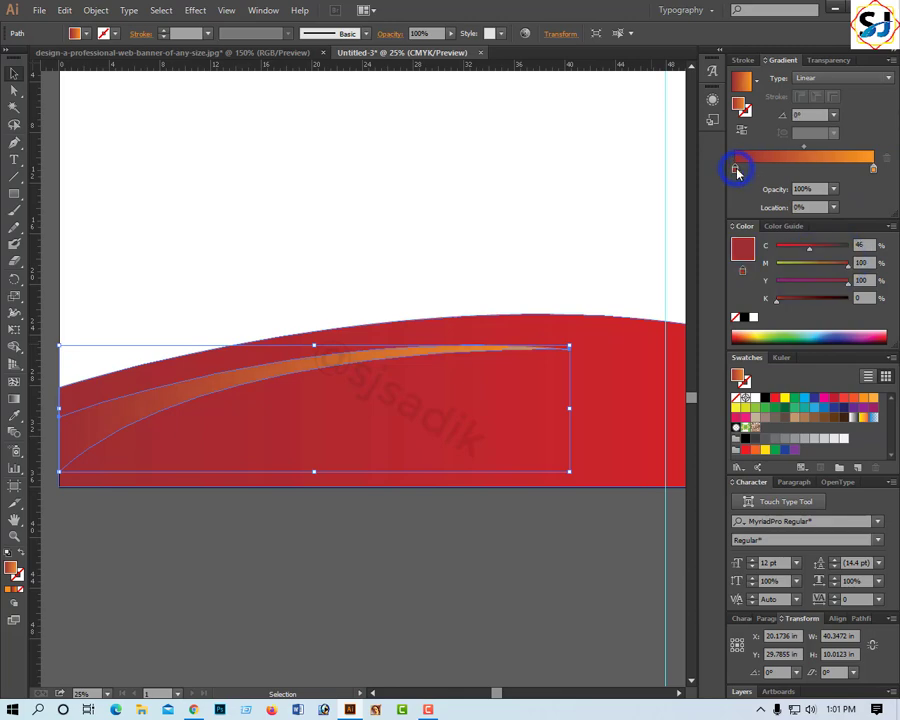
{"action": "mouse_move", "coordinate": [840, 264]}
{"action": "left_mouse_down"}
{"action": "mouse_move", "coordinate": [780, 264]}
{"action": "mouse_move", "coordinate": [777, 246]}
{"action": "left_mouse_up"}
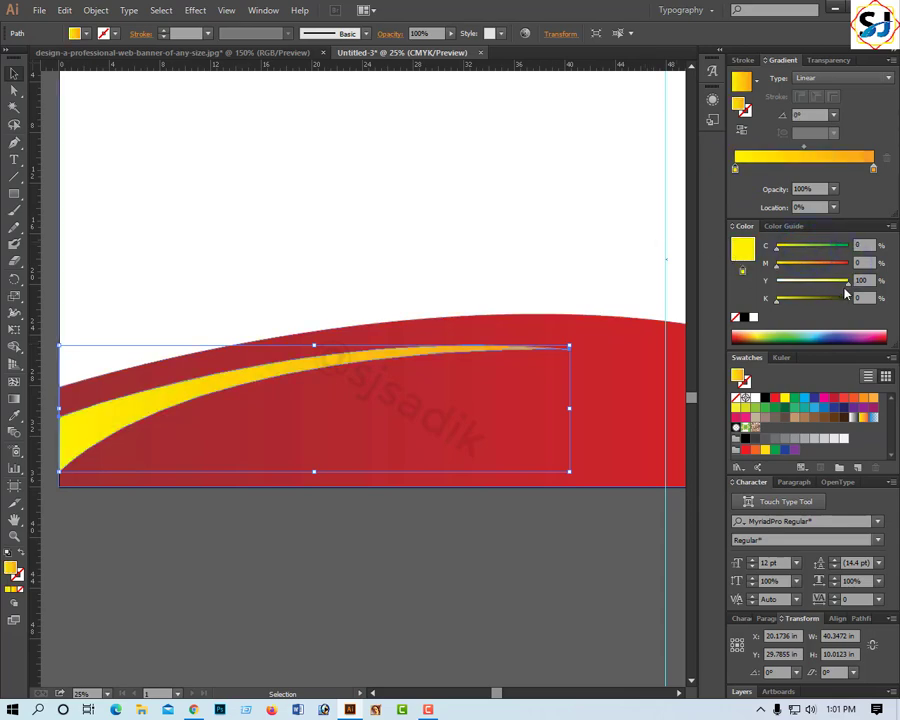
{"action": "left_click", "coordinate": [396, 588]}
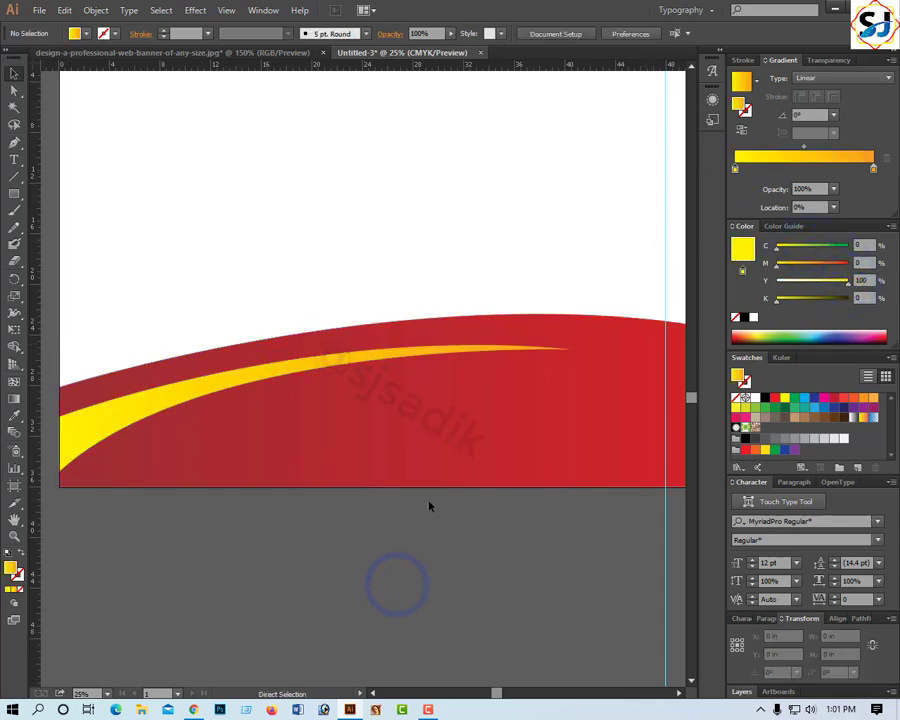
{"action": "key", "text": "ctrl+minus"}
{"action": "key", "text": "ctrl+minus"}
{"action": "key", "text": "ctrl+minus"}
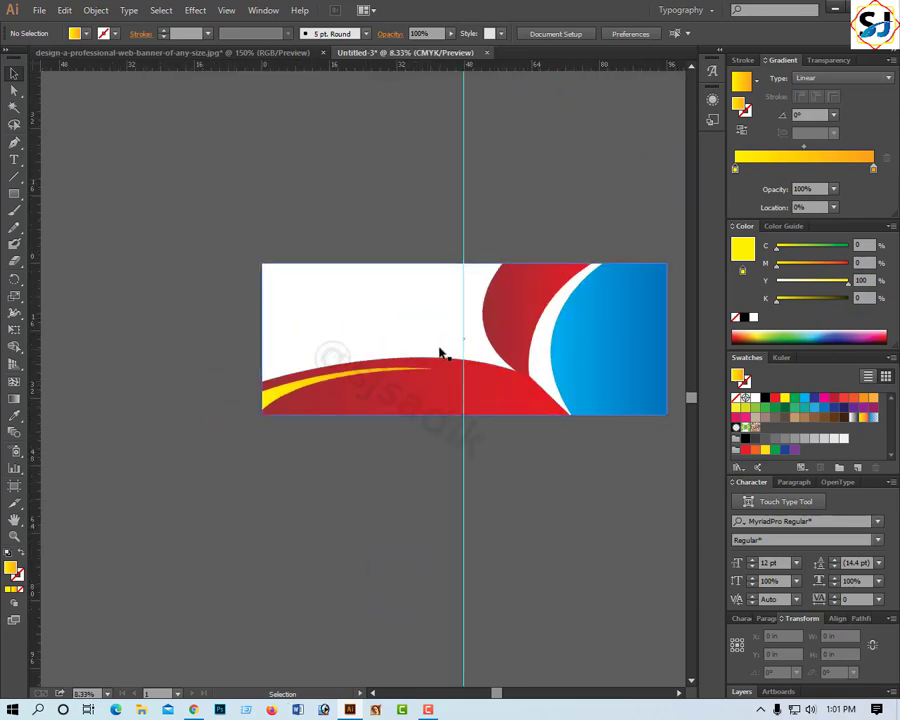
Cut the whole text block from the reference document and paste it into Untitled-3.
{"action": "left_click", "coordinate": [408, 321]}
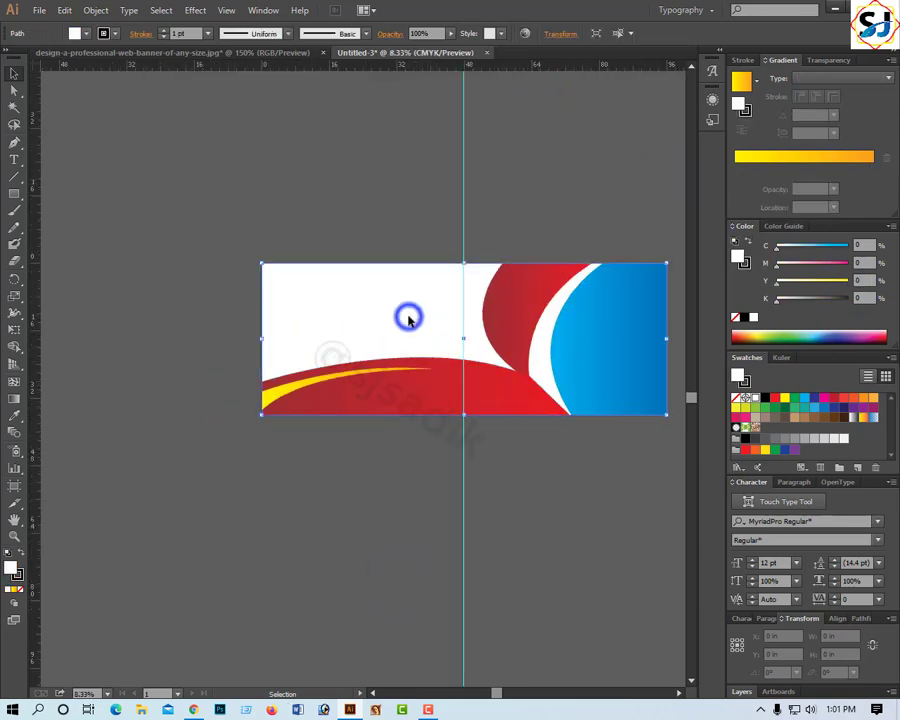
{"action": "left_click", "coordinate": [538, 224]}
{"action": "left_click", "coordinate": [457, 335]}
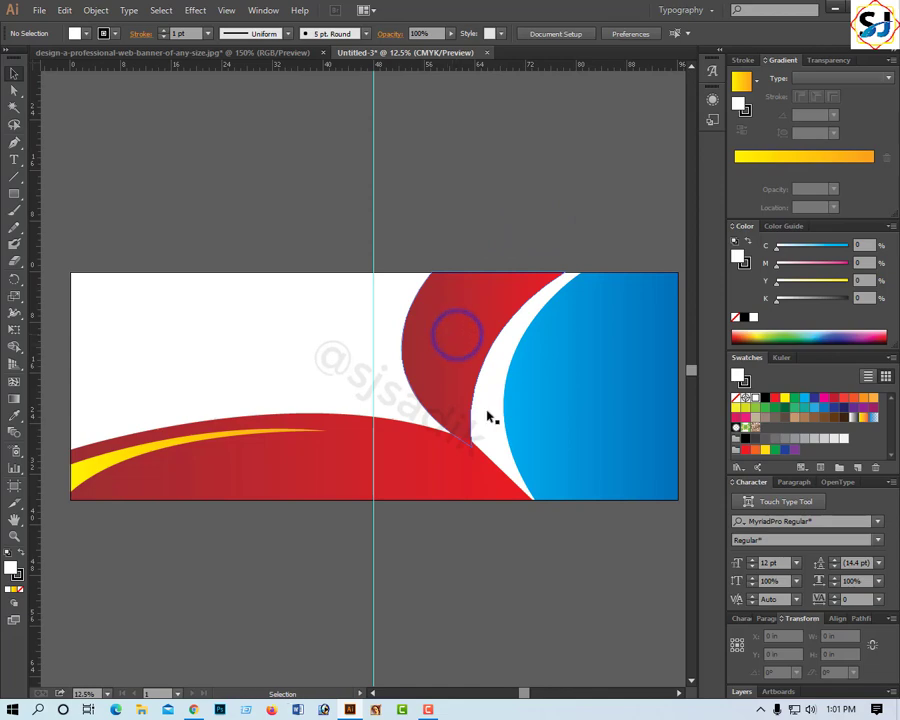
{"action": "left_click", "coordinate": [253, 142]}
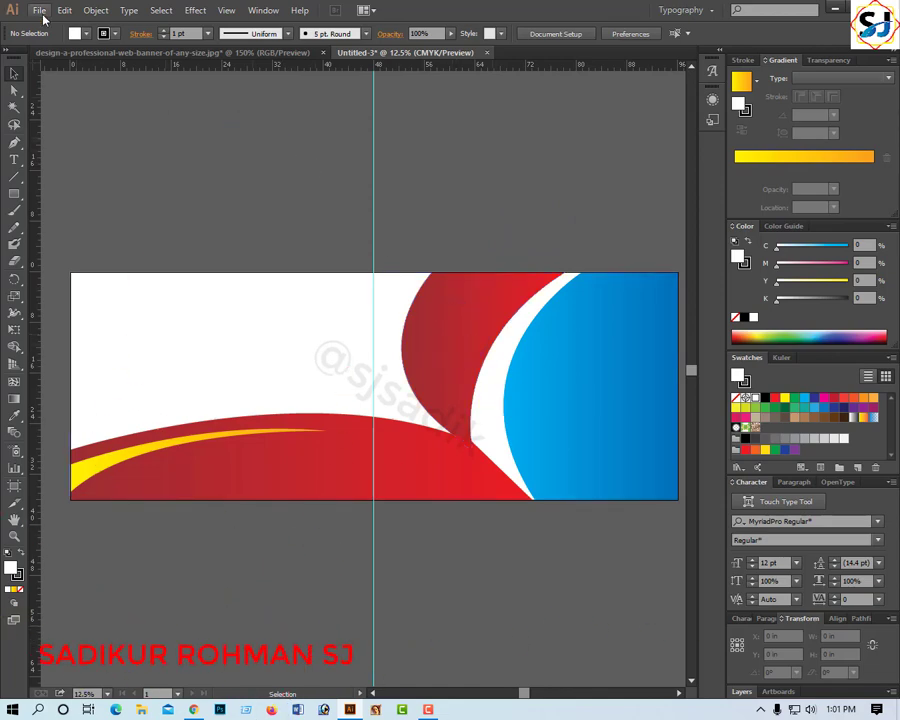
{"action": "left_click", "coordinate": [124, 56]}
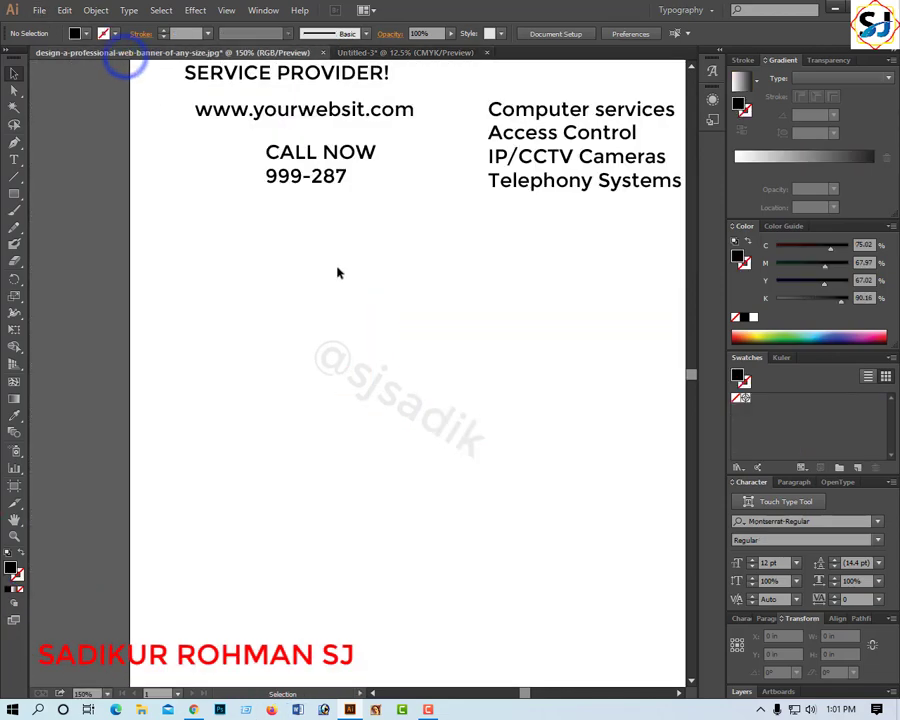
{"action": "key", "text": "ctrl+1"}
{"action": "key", "text": "a"}
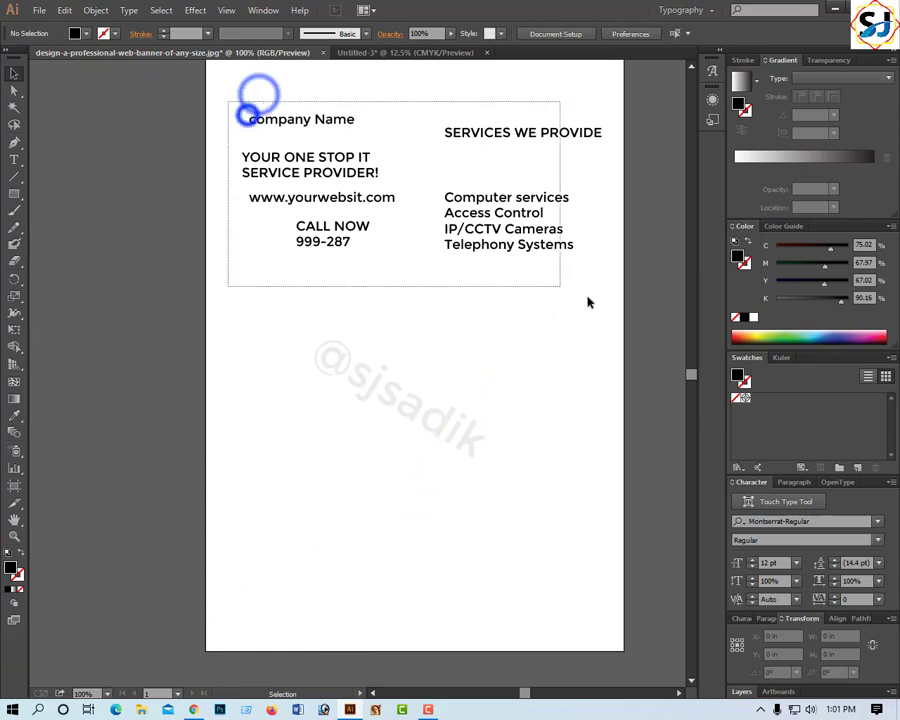
{"action": "left_click_drag", "start_coordinate": [230, 95], "coordinate": [585, 300]}
{"action": "key", "text": "Delete"}
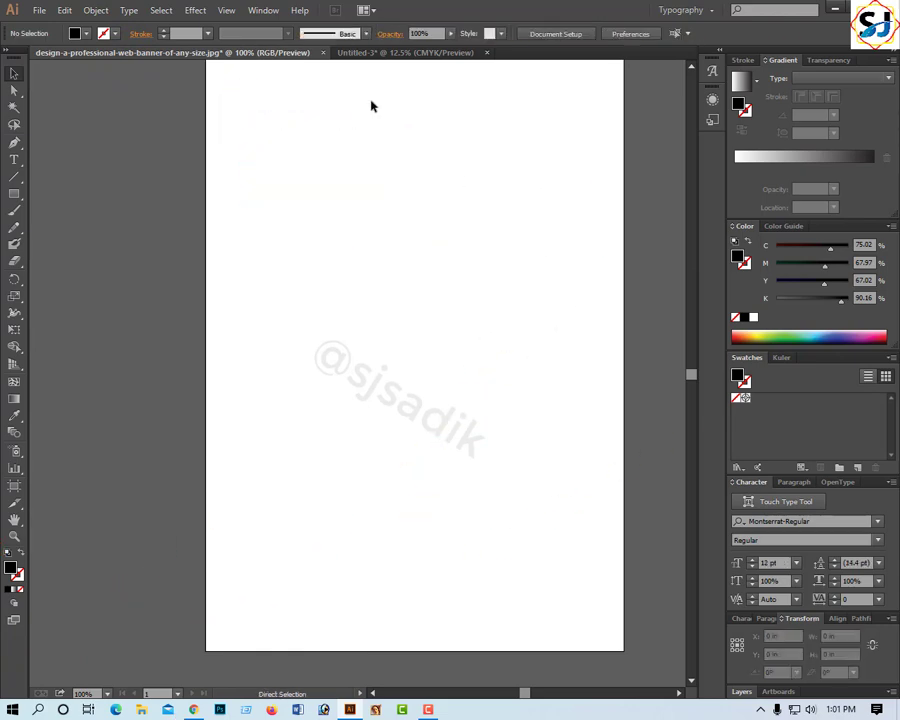
{"action": "left_click", "coordinate": [385, 53]}
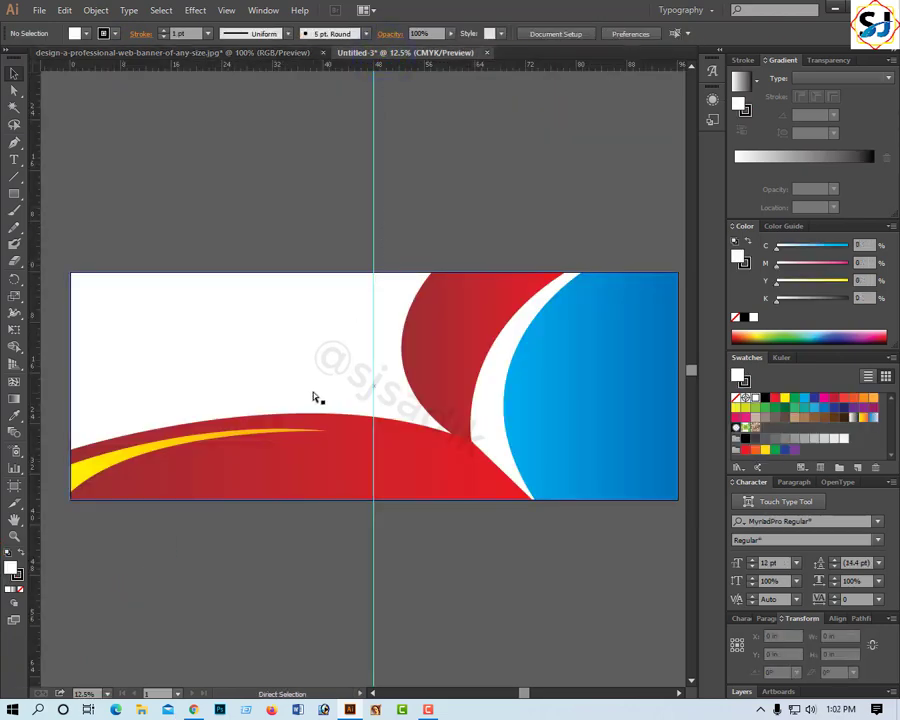
{"action": "key", "text": "ctrl+v"}
Scale the pasted text group up to a readable size with panels hidden.
{"action": "key", "text": "v"}
{"action": "key", "text": "Tab"}
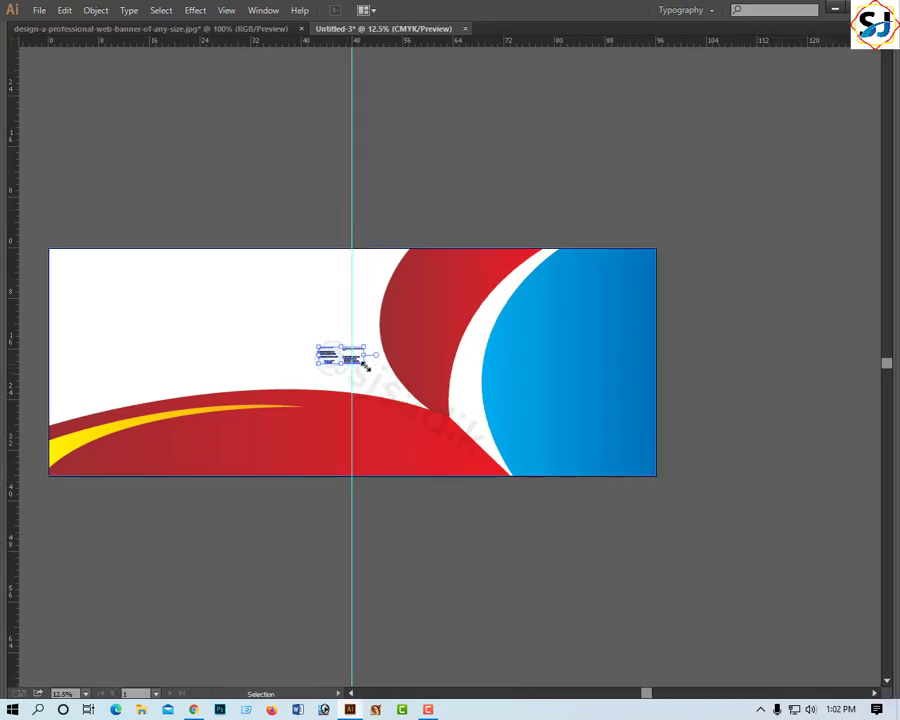
{"action": "mouse_move", "coordinate": [364, 365]}
{"action": "left_mouse_down"}
{"action": "mouse_move", "coordinate": [387, 382]}
{"action": "mouse_move", "coordinate": [426, 382]}
{"action": "left_mouse_up"}
{"action": "left_click", "coordinate": [357, 165]}
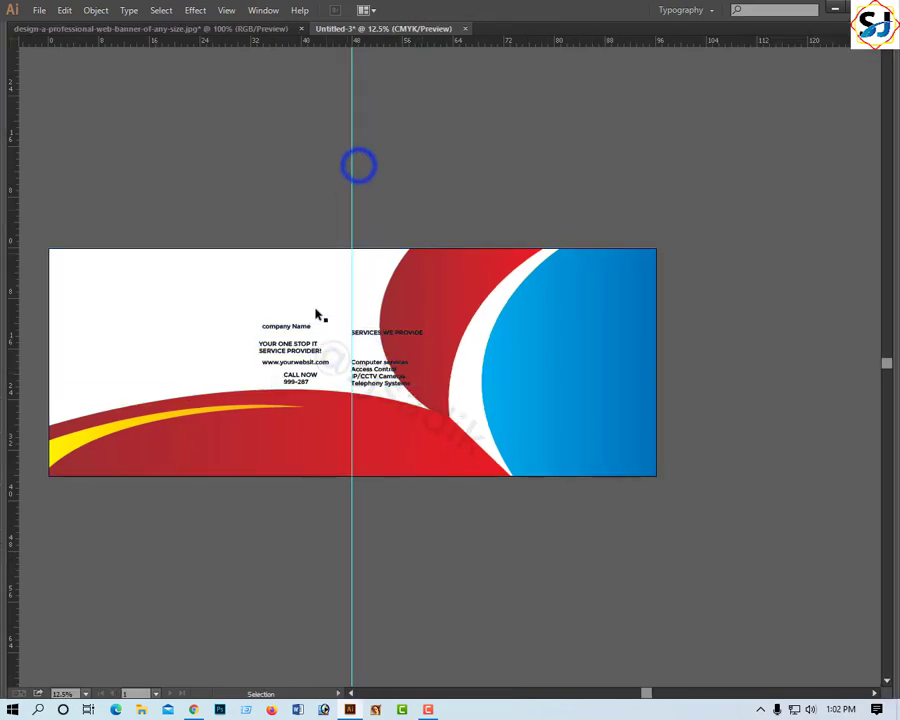
Zoom in and drag 'company Name' to the banner's upper left.
{"action": "key", "text": "z"}
{"action": "left_click", "coordinate": [251, 310]}
{"action": "key", "text": "v"}
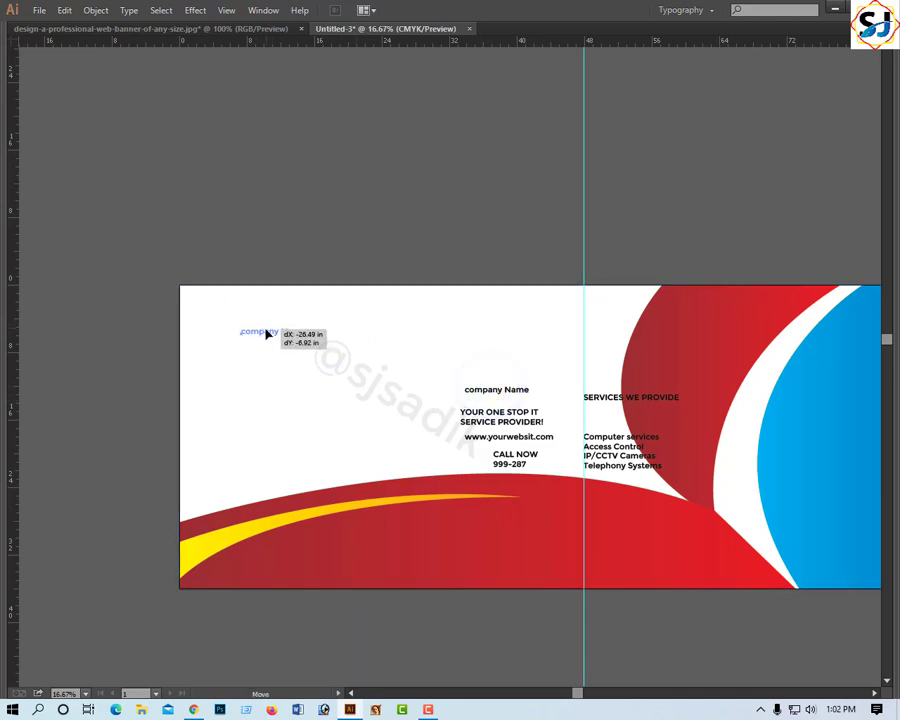
{"action": "left_click_drag", "start_coordinate": [300, 314], "coordinate": [320, 334]}
{"action": "key", "text": "Tab"}
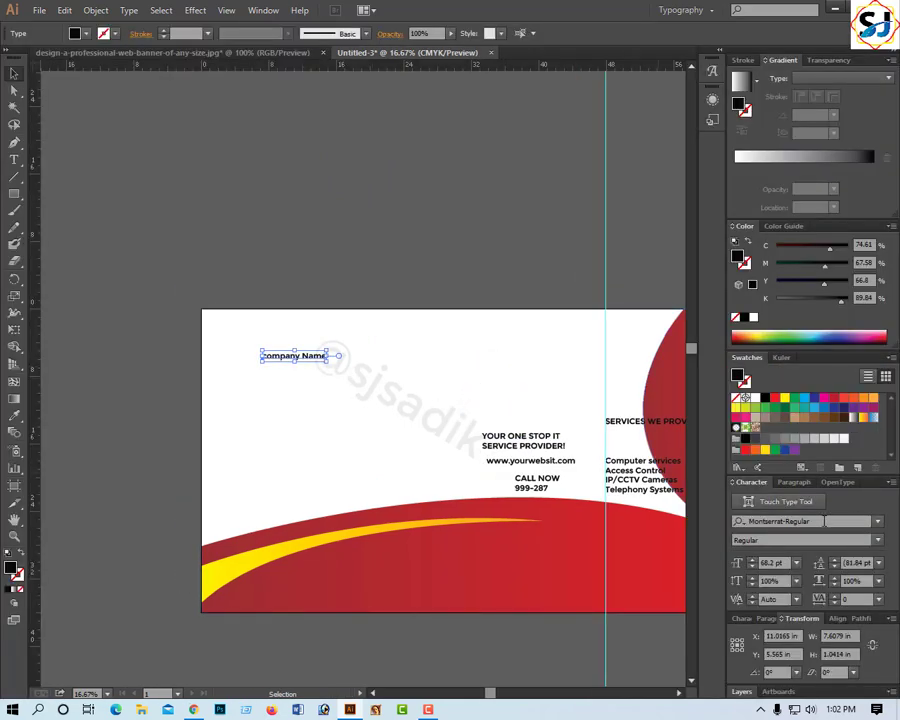
Set company Name's font to Times New Roman.
{"action": "left_click", "coordinate": [823, 521]}
{"action": "scroll", "coordinate": [822, 521], "scroll_direction": "down", "scroll_amount": 4}
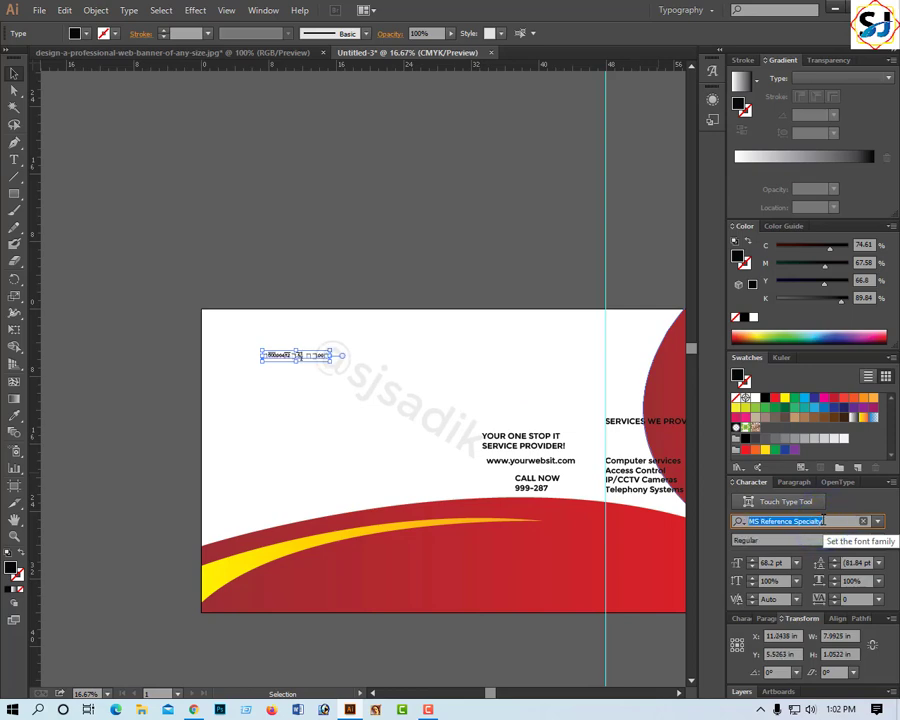
{"action": "scroll", "coordinate": [823, 521], "scroll_direction": "down", "scroll_amount": 2}
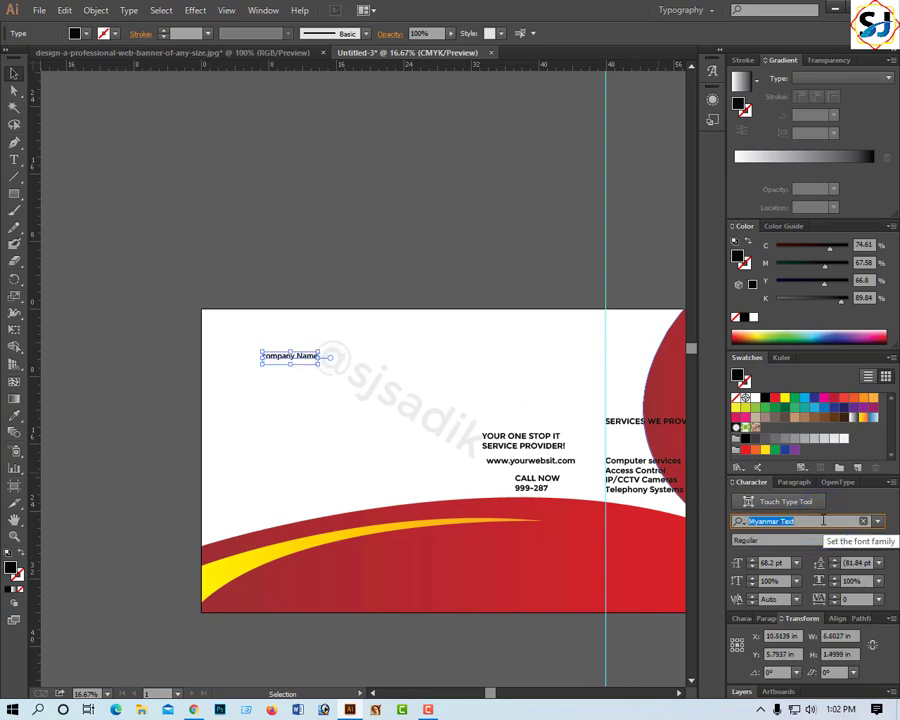
{"action": "scroll", "coordinate": [822, 521], "scroll_direction": "down", "scroll_amount": 1}
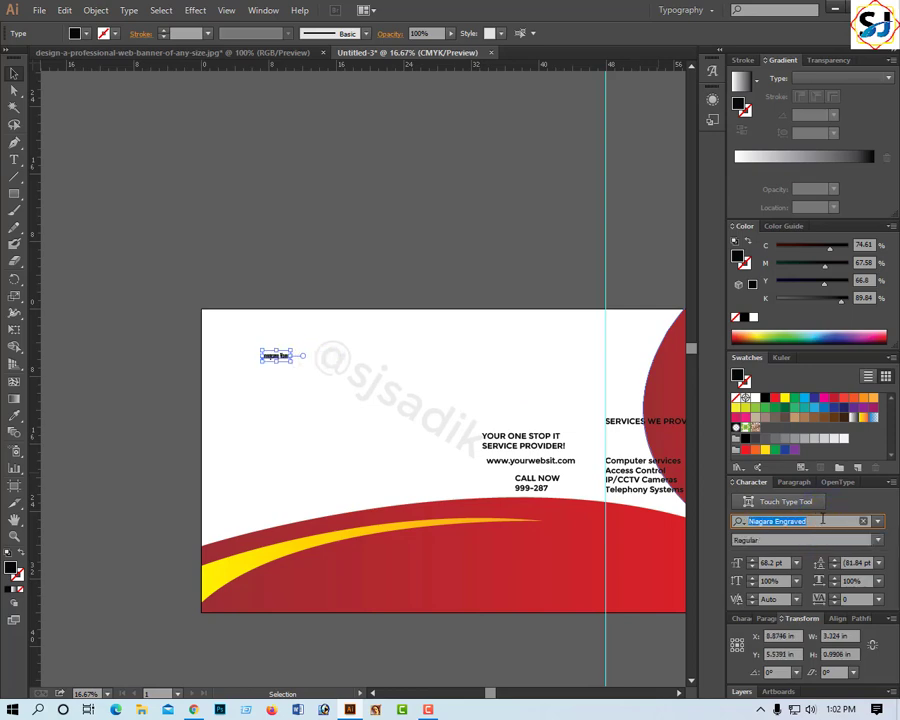
{"action": "scroll", "coordinate": [823, 521], "scroll_direction": "down", "scroll_amount": 2}
{"action": "scroll", "coordinate": [823, 520], "scroll_direction": "down", "scroll_amount": 2}
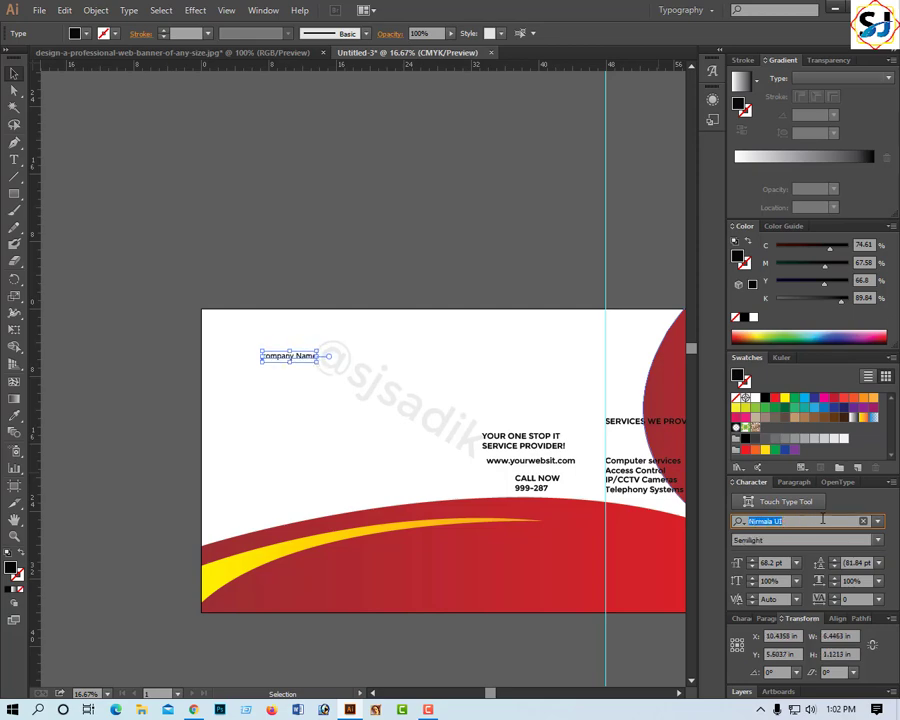
{"action": "scroll", "coordinate": [822, 520], "scroll_direction": "down", "scroll_amount": 1}
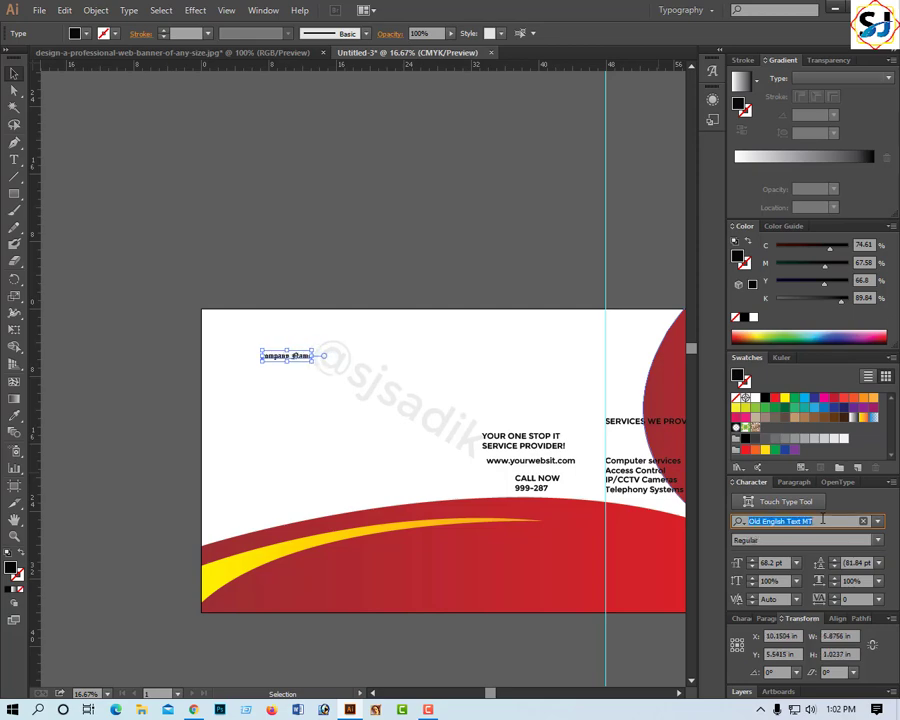
{"action": "type", "text": "ti"}
{"action": "key", "text": "Return"}
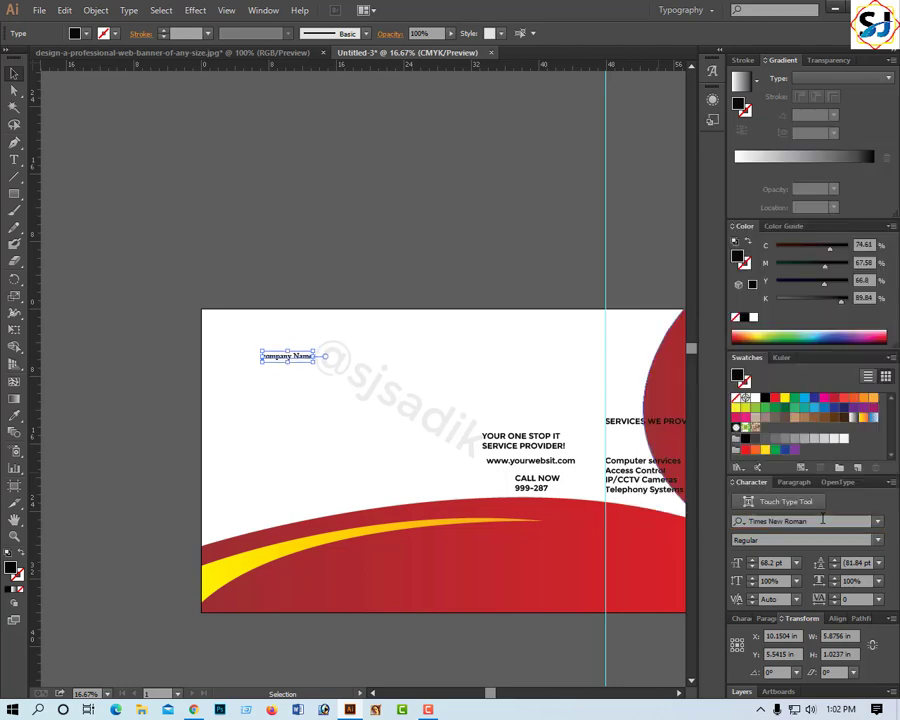
Make company Name Bold at 250 pt and nudge it down-left.
{"action": "left_click", "coordinate": [876, 540]}
{"action": "left_click", "coordinate": [791, 590]}
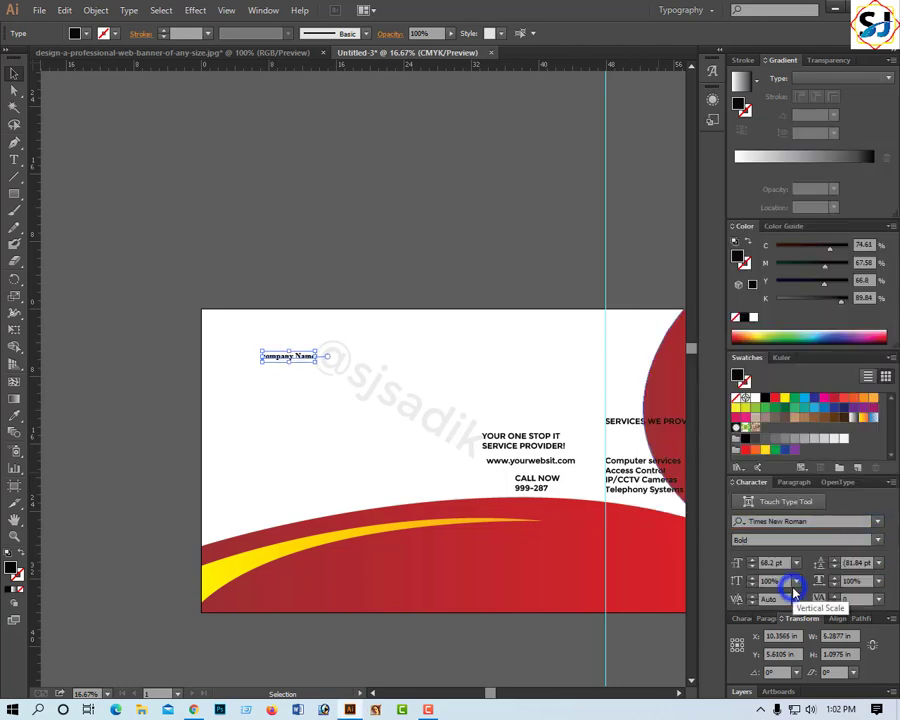
{"action": "left_click", "coordinate": [796, 563]}
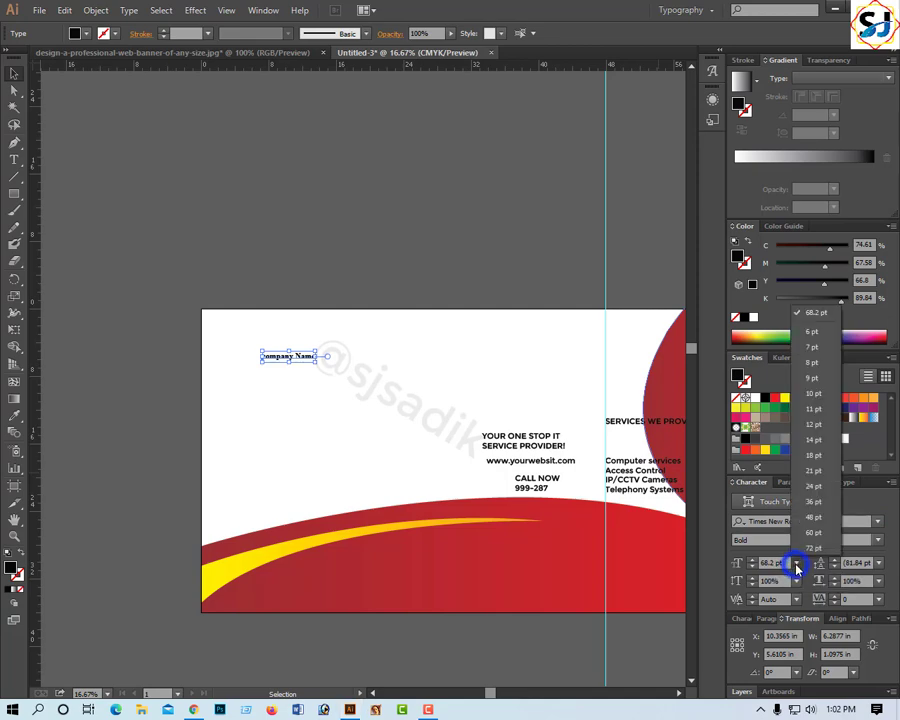
{"action": "left_click", "coordinate": [813, 548]}
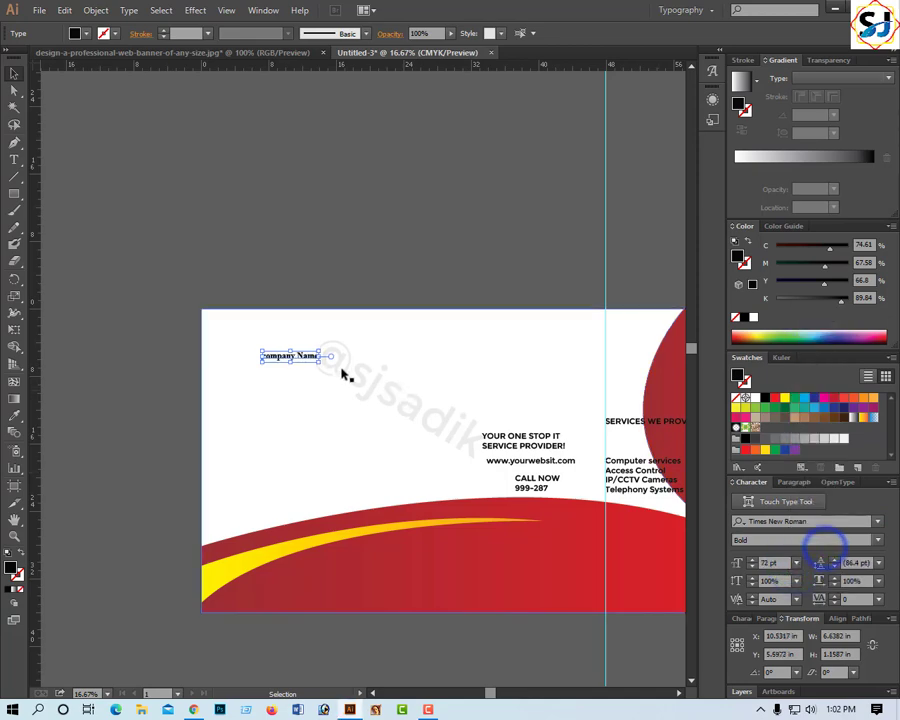
{"action": "left_click", "coordinate": [781, 563]}
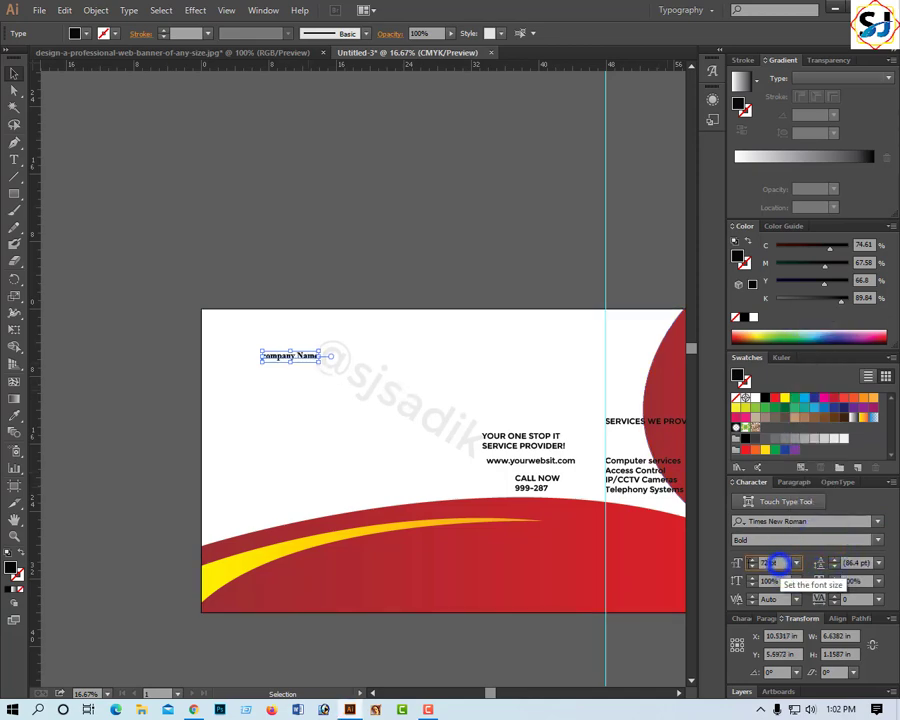
{"action": "type", "text": "250"}
{"action": "key", "text": "Return"}
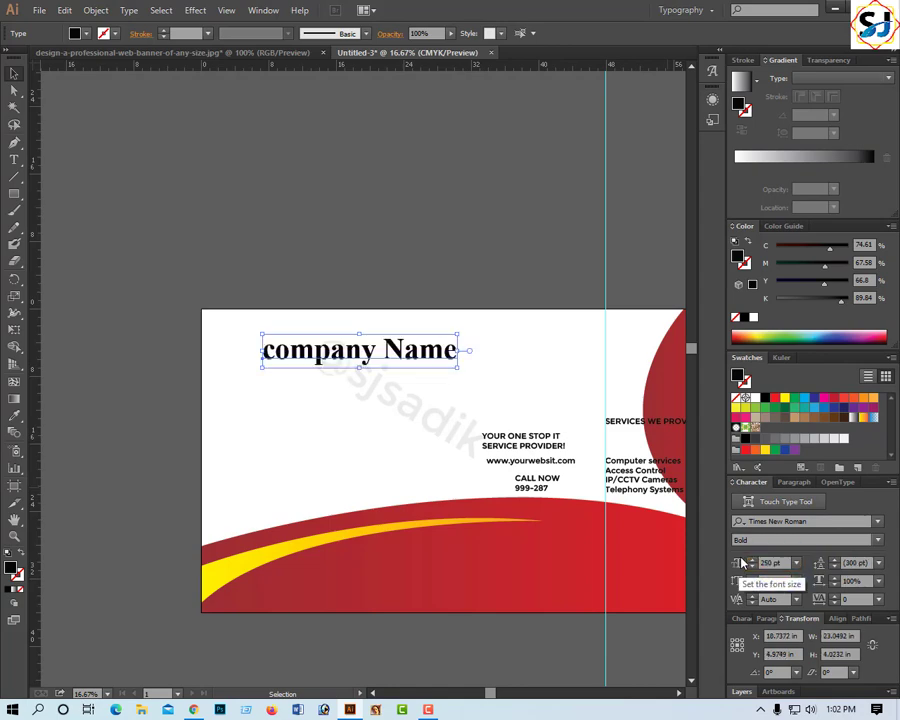
{"action": "mouse_move", "coordinate": [313, 356]}
{"action": "left_mouse_down"}
{"action": "mouse_move", "coordinate": [294, 375]}
{"action": "mouse_move", "coordinate": [287, 370]}
{"action": "left_mouse_up"}
Nudge company Name into place and draw a black rectangle above the banner.
{"action": "left_click_drag", "start_coordinate": [484, 438], "coordinate": [428, 421]}
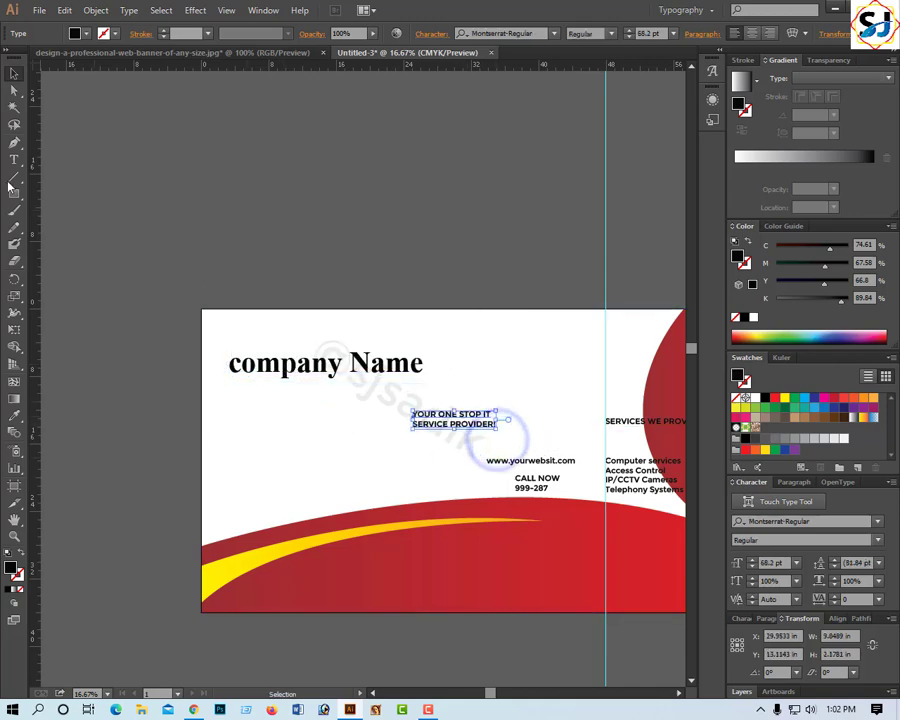
{"action": "left_click", "coordinate": [21, 196]}
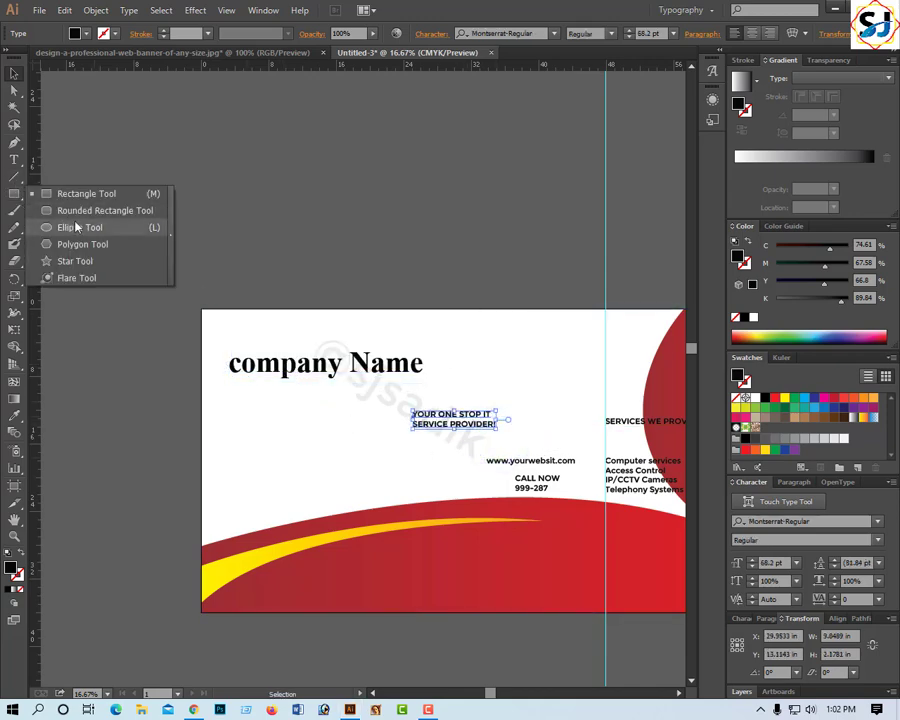
{"action": "left_click", "coordinate": [76, 209]}
{"action": "left_click_drag", "start_coordinate": [204, 170], "coordinate": [426, 219]}
Try deleting the rectangle's left anchor points, undoing each deletion.
{"action": "left_click", "coordinate": [14, 92]}
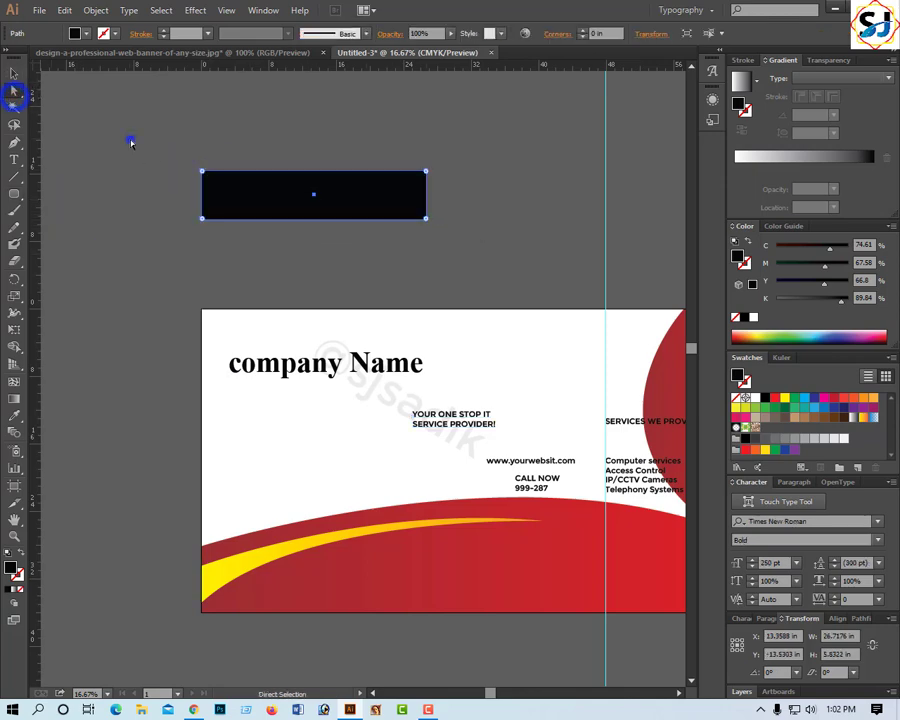
{"action": "left_click", "coordinate": [128, 138]}
{"action": "left_click_drag", "start_coordinate": [163, 147], "coordinate": [203, 229]}
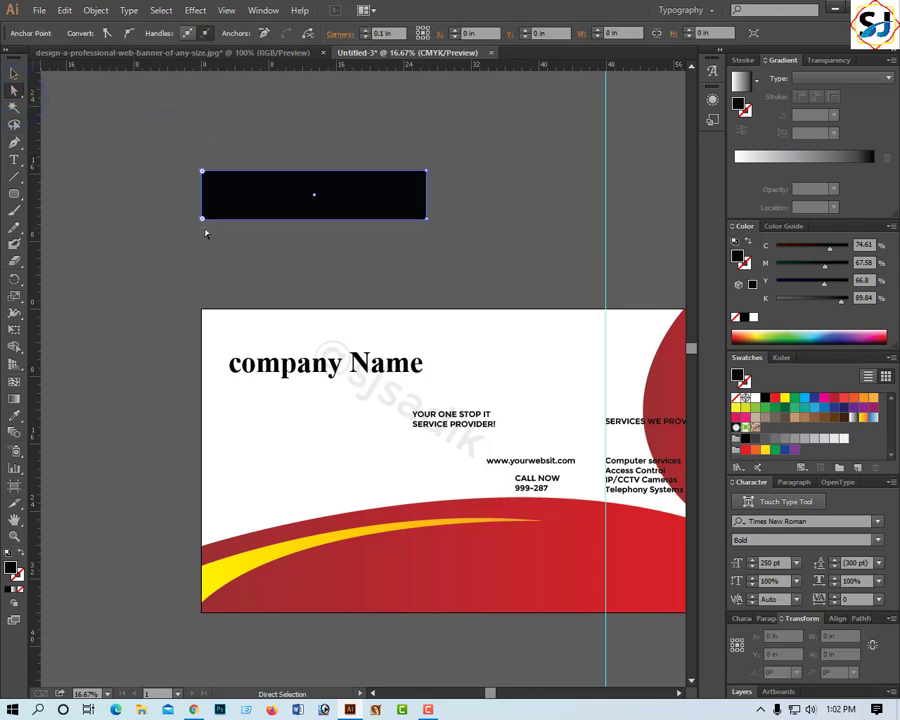
{"action": "key", "text": "Delete"}
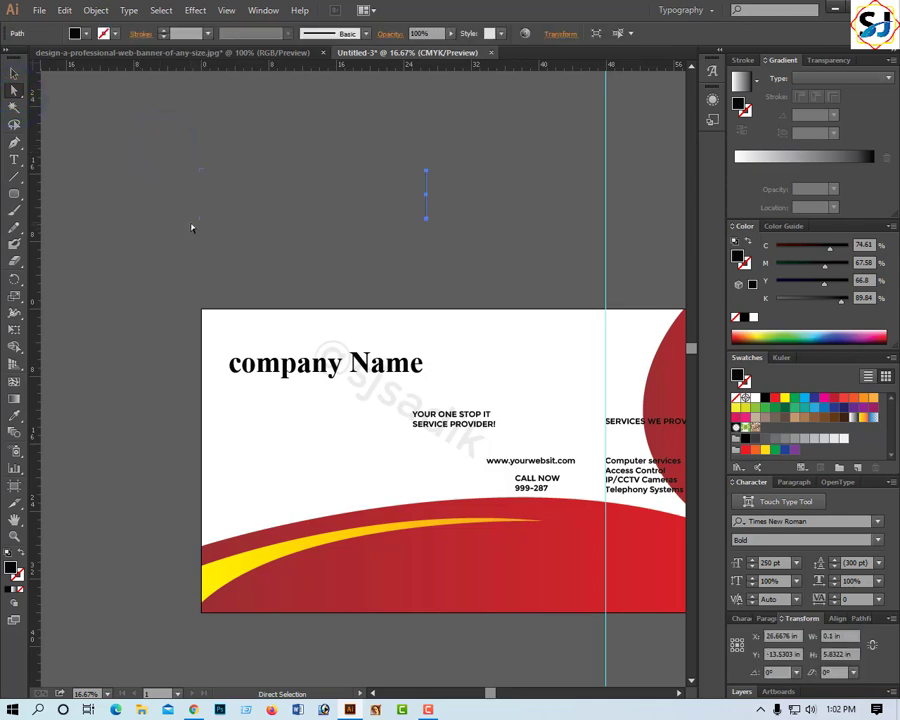
{"action": "key", "text": "ctrl+z"}
{"action": "left_click", "coordinate": [157, 164]}
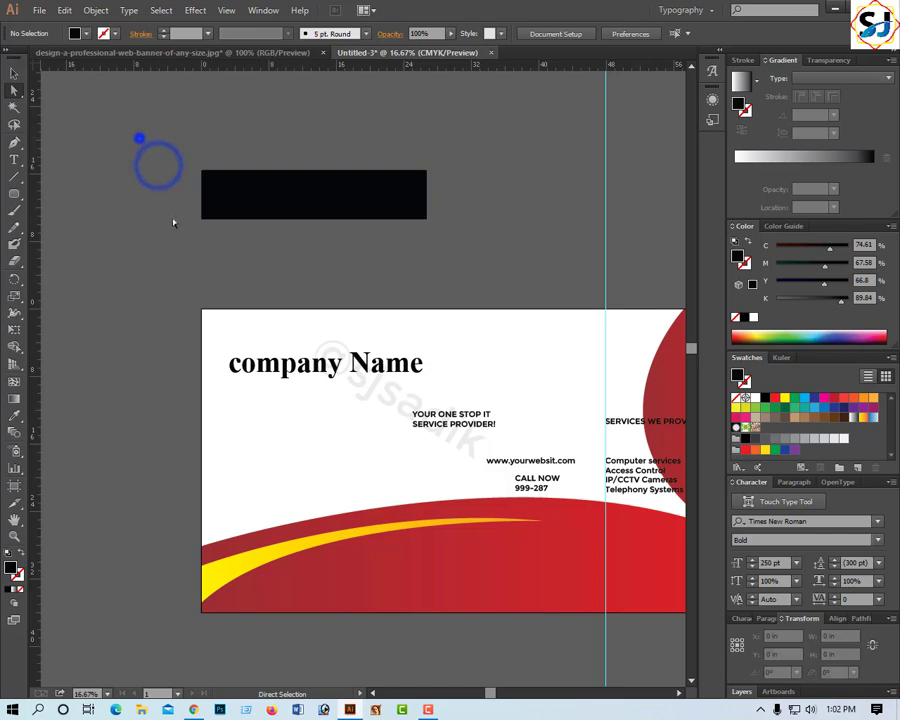
{"action": "left_click_drag", "start_coordinate": [139, 139], "coordinate": [205, 268]}
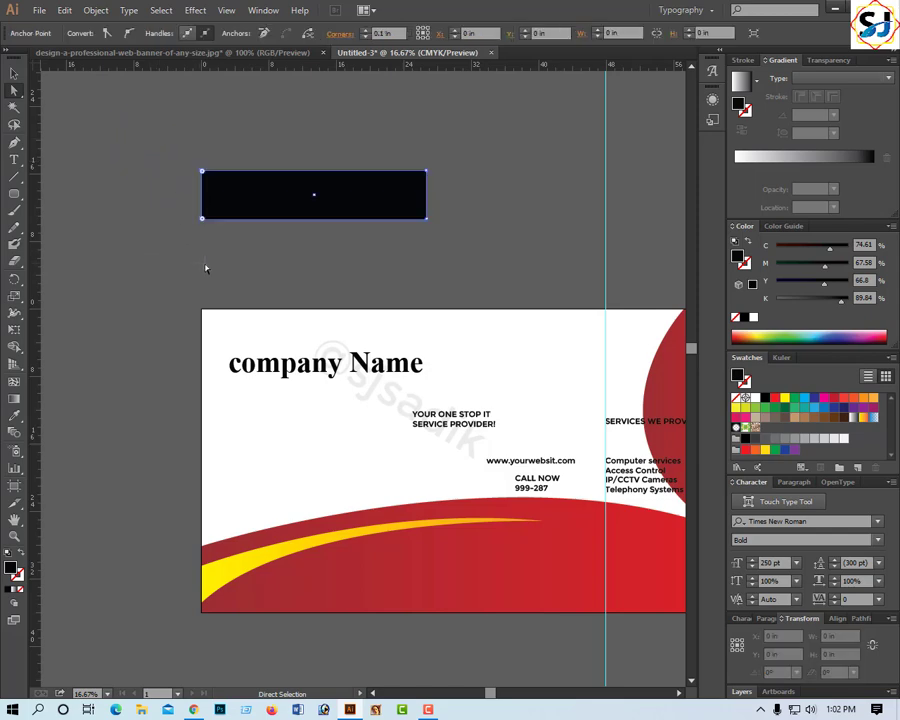
{"action": "left_click", "coordinate": [180, 196]}
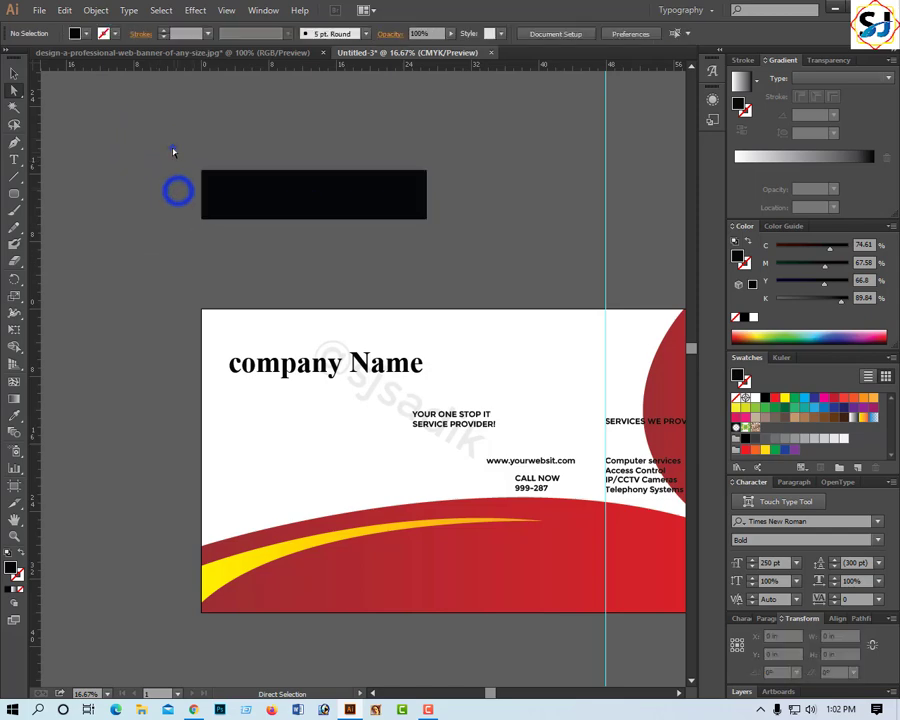
{"action": "left_click_drag", "start_coordinate": [172, 146], "coordinate": [206, 242]}
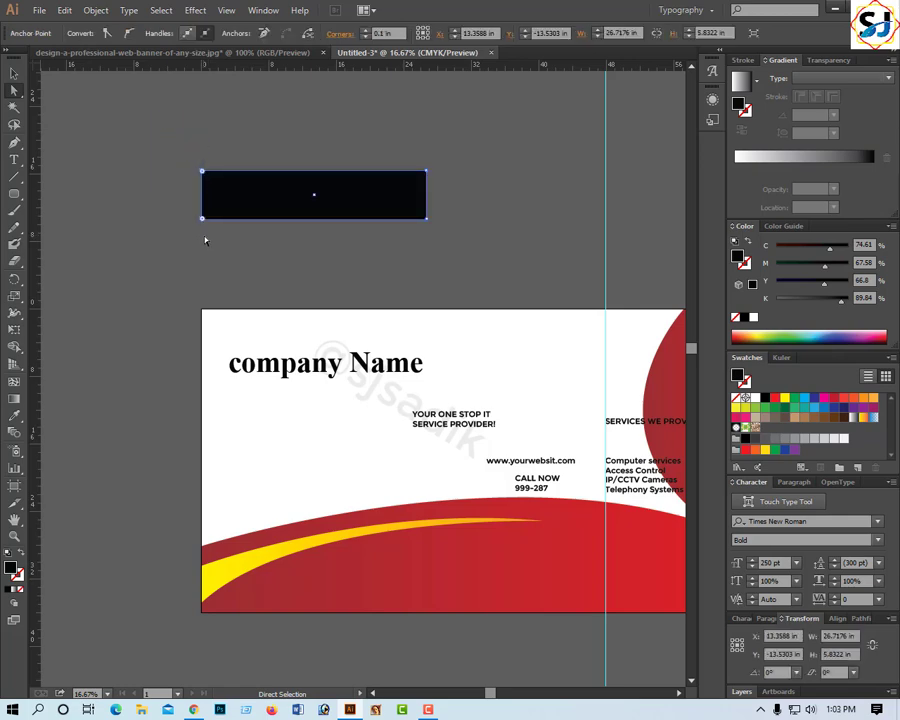
{"action": "key", "text": "Delete"}
{"action": "key", "text": "ctrl+z"}
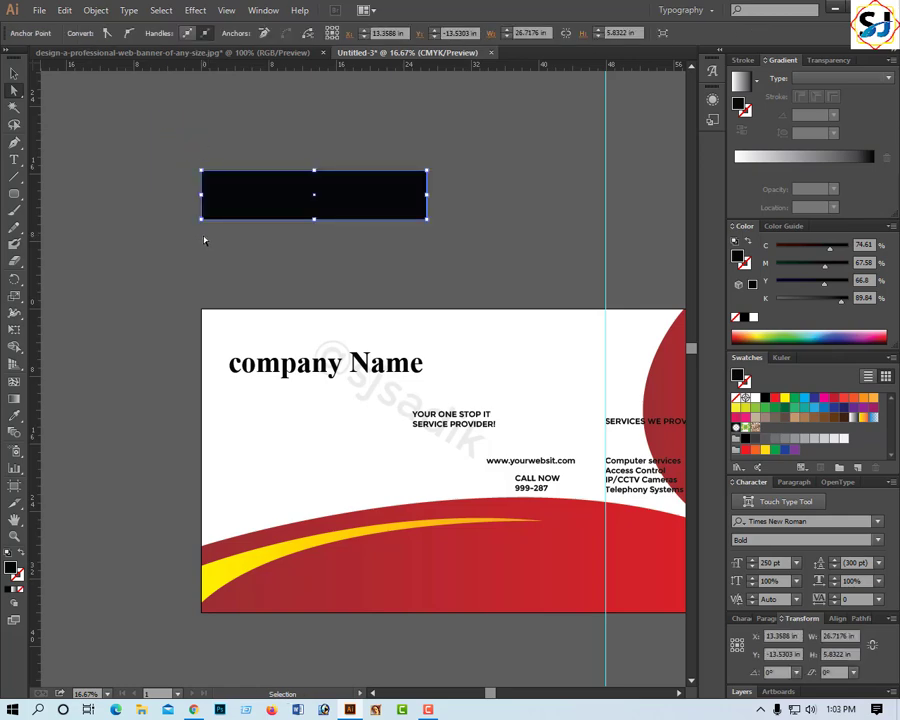
Move the black rectangle down onto the banner below company Name.
{"action": "left_click", "coordinate": [14, 73]}
{"action": "left_click", "coordinate": [118, 176]}
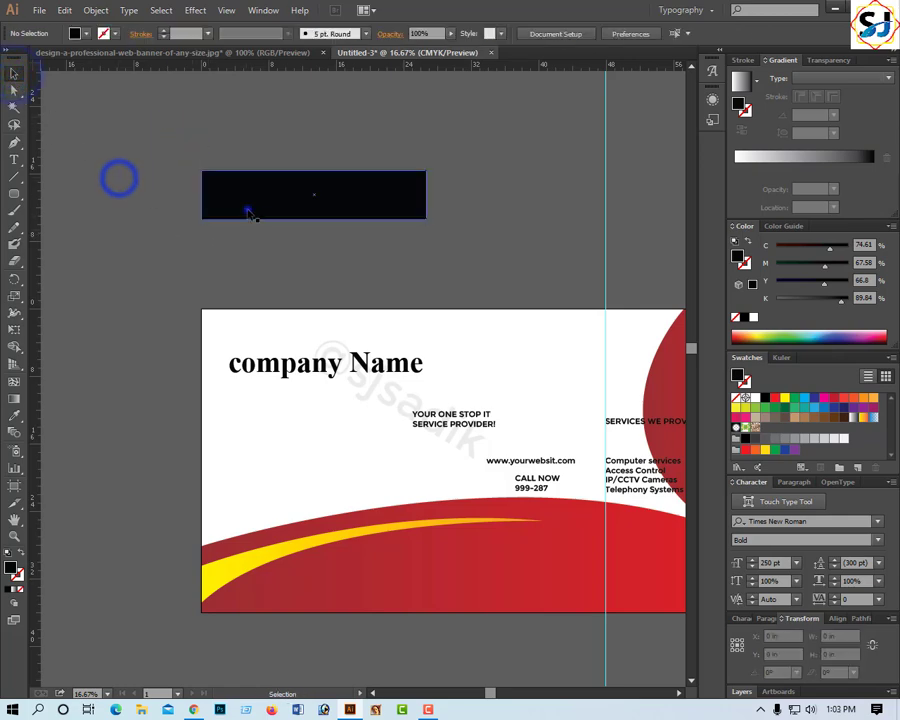
{"action": "left_click", "coordinate": [244, 210]}
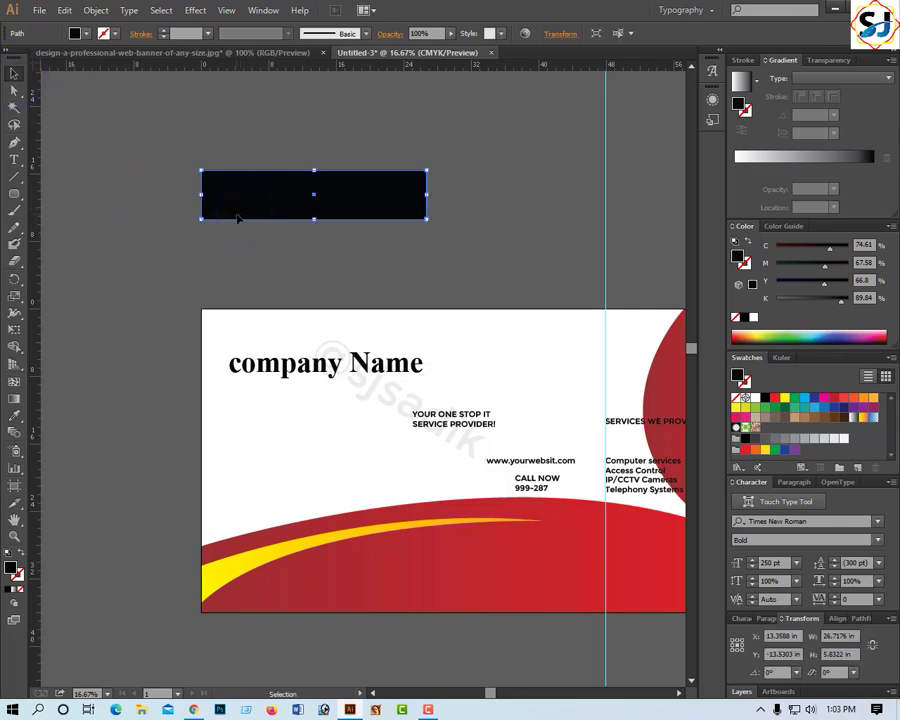
{"action": "left_click", "coordinate": [214, 142]}
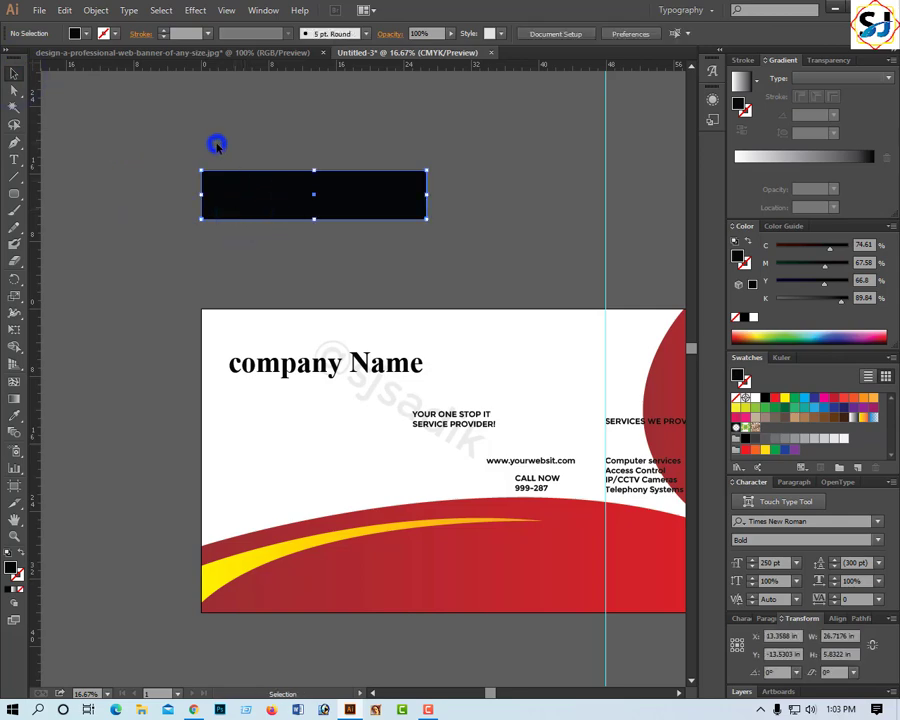
{"action": "left_click", "coordinate": [221, 180]}
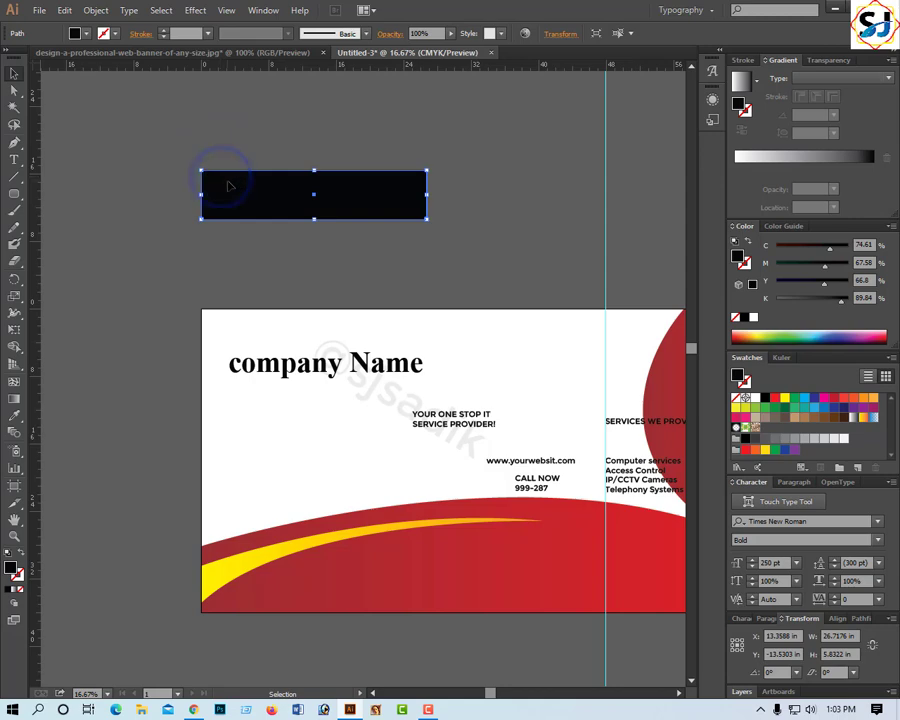
{"action": "left_click_drag", "start_coordinate": [221, 180], "coordinate": [232, 446]}
Apply the red wave's linear gradient to the black rectangle.
{"action": "left_click", "coordinate": [365, 240]}
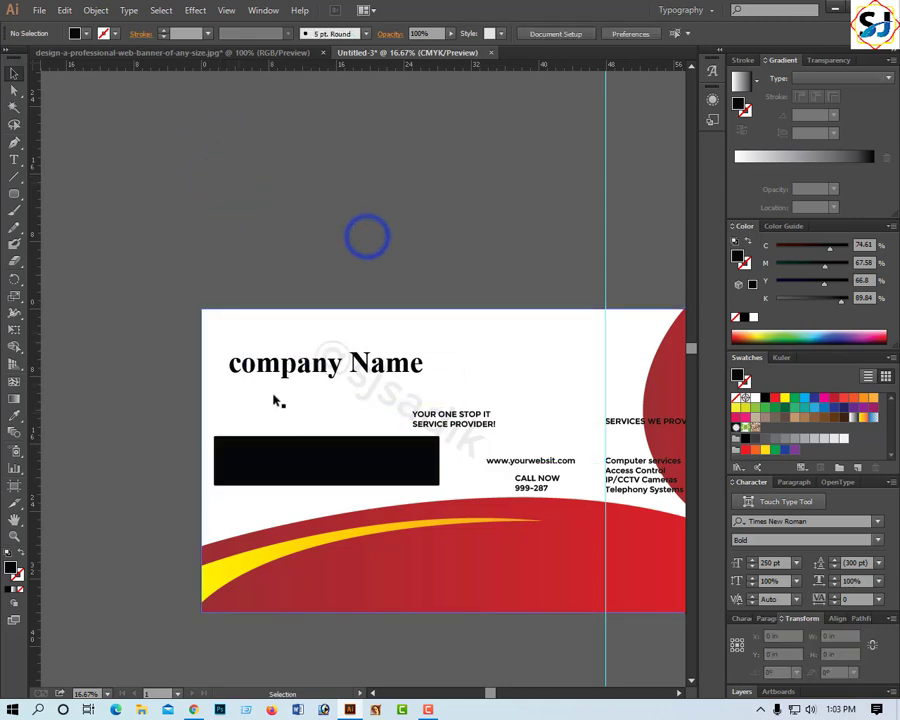
{"action": "left_click", "coordinate": [376, 444]}
{"action": "left_click", "coordinate": [358, 400]}
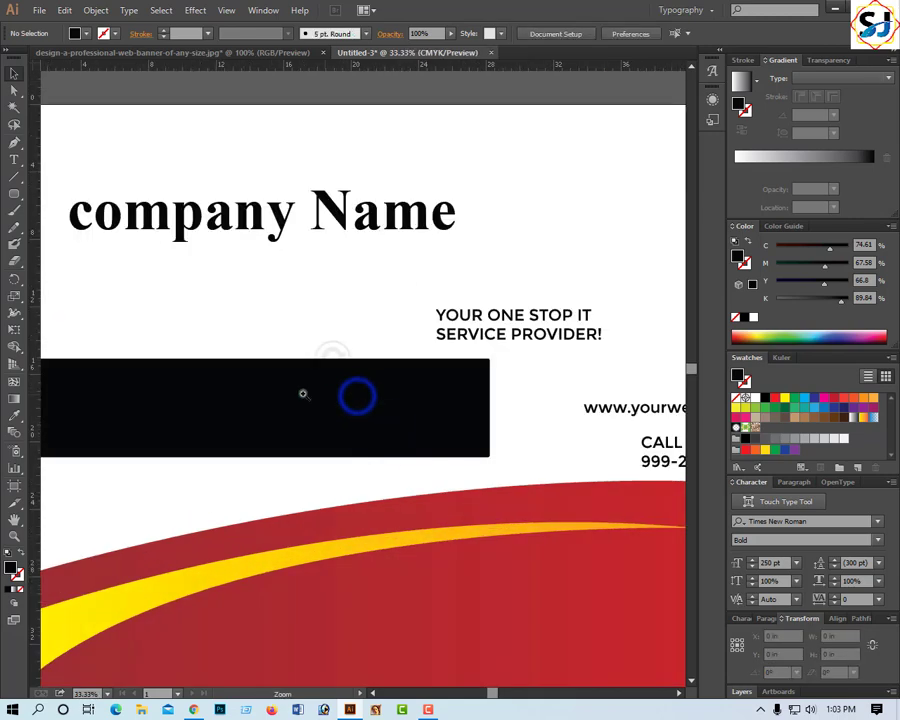
{"action": "key", "text": "v"}
{"action": "left_click", "coordinate": [298, 388]}
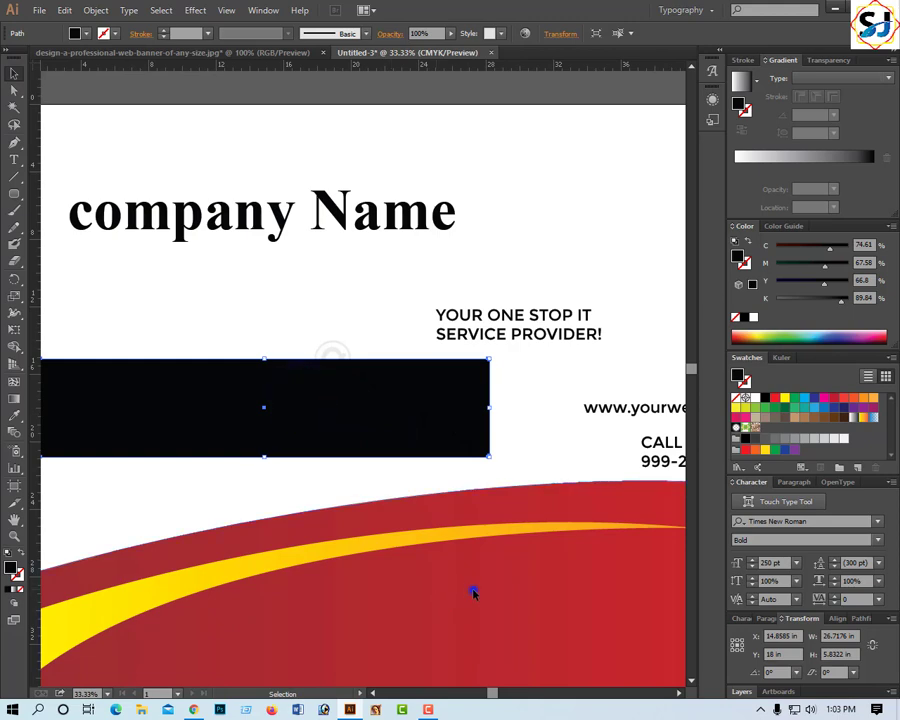
{"action": "left_click", "coordinate": [474, 588]}
{"action": "left_click", "coordinate": [396, 395]}
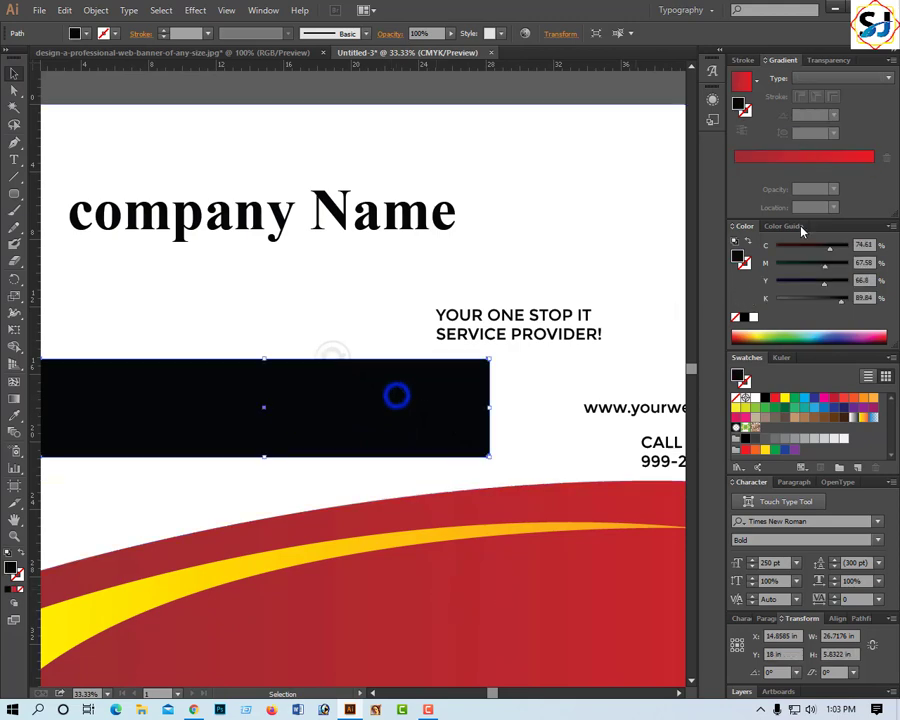
{"action": "left_click", "coordinate": [820, 150]}
Align the gradient rectangle to the artboard's left edge, raise it, and narrow it.
{"action": "key", "text": "alt+space"}
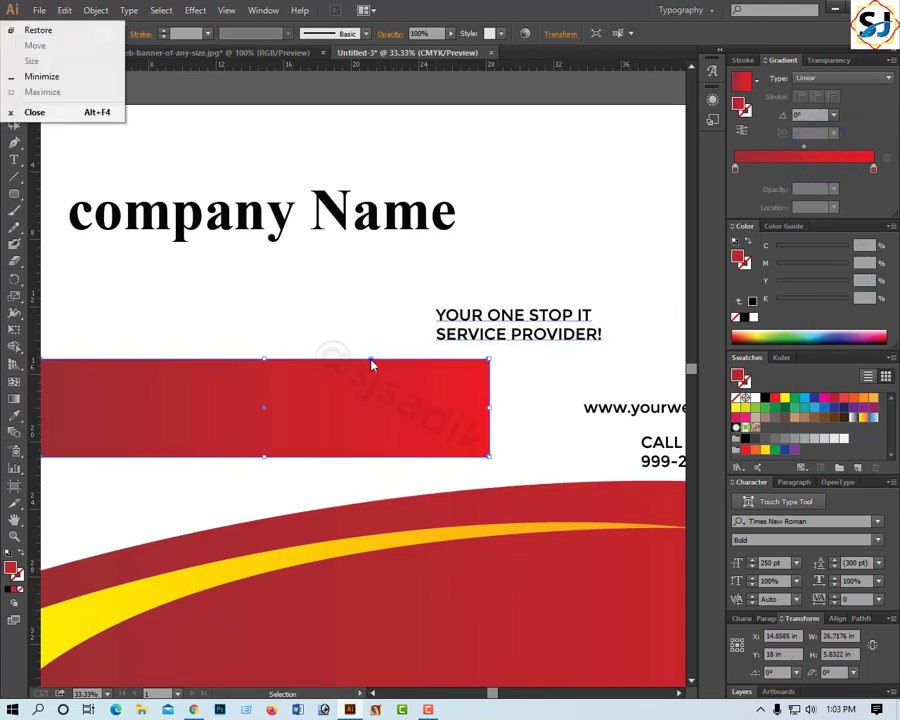
{"action": "left_click_drag", "start_coordinate": [370, 360], "coordinate": [372, 340]}
{"action": "left_click", "coordinate": [203, 291]}
{"action": "left_click", "coordinate": [194, 326]}
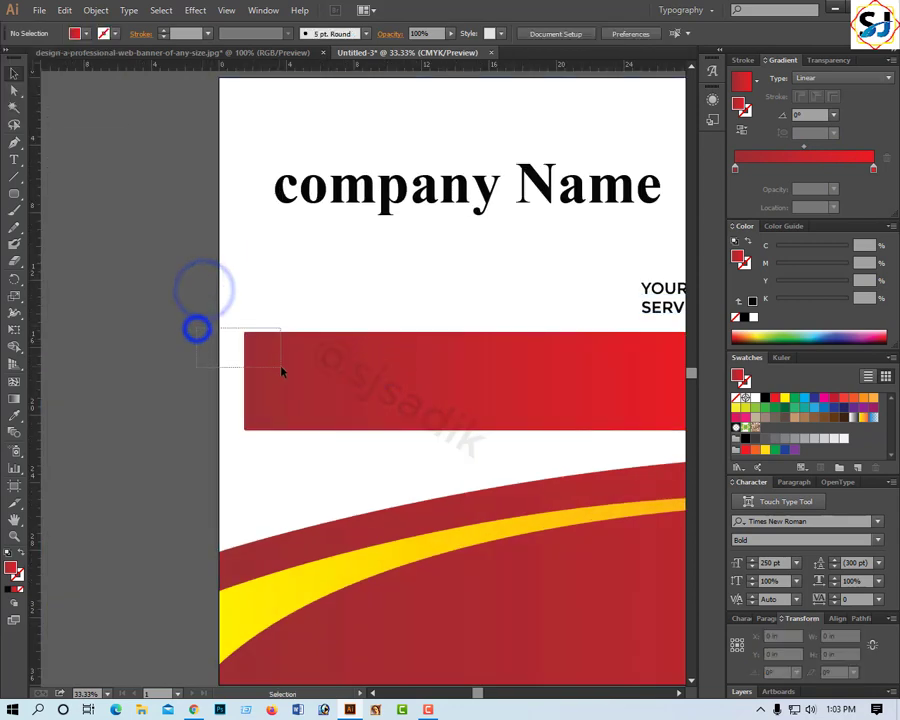
{"action": "left_click", "coordinate": [838, 619]}
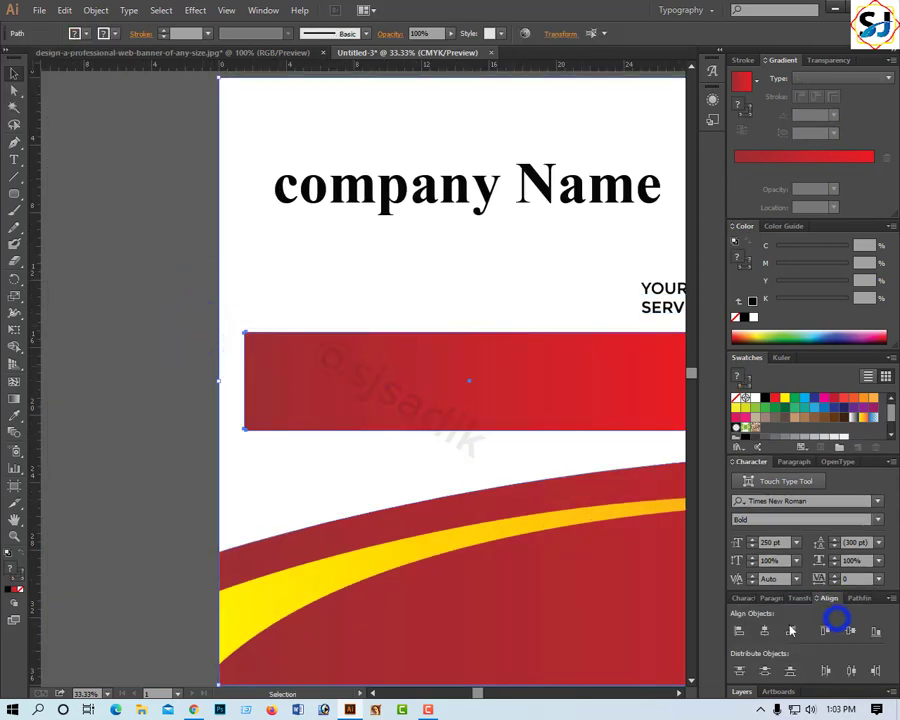
{"action": "left_click", "coordinate": [740, 631]}
{"action": "left_click", "coordinate": [199, 396]}
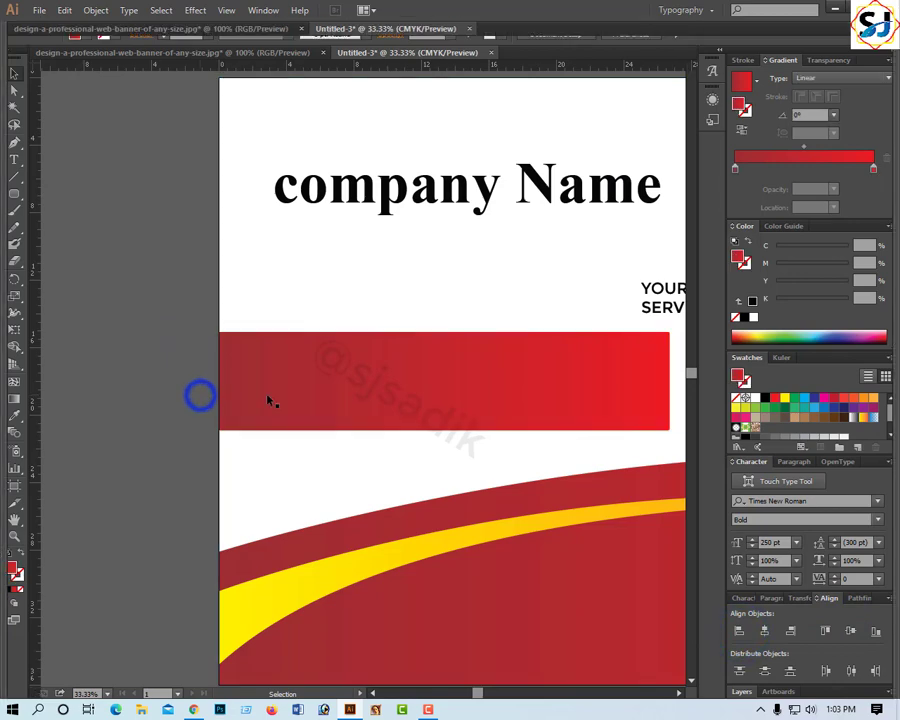
{"action": "key", "text": "Tab"}
{"action": "left_click_drag", "start_coordinate": [378, 368], "coordinate": [378, 343]}
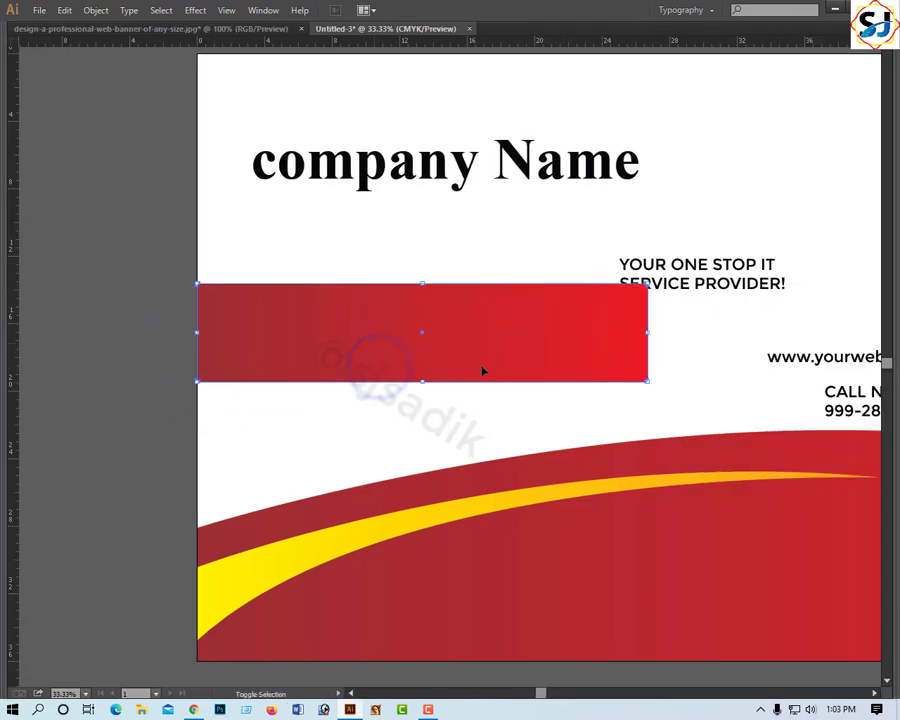
{"action": "left_click_drag", "start_coordinate": [648, 334], "coordinate": [535, 335]}
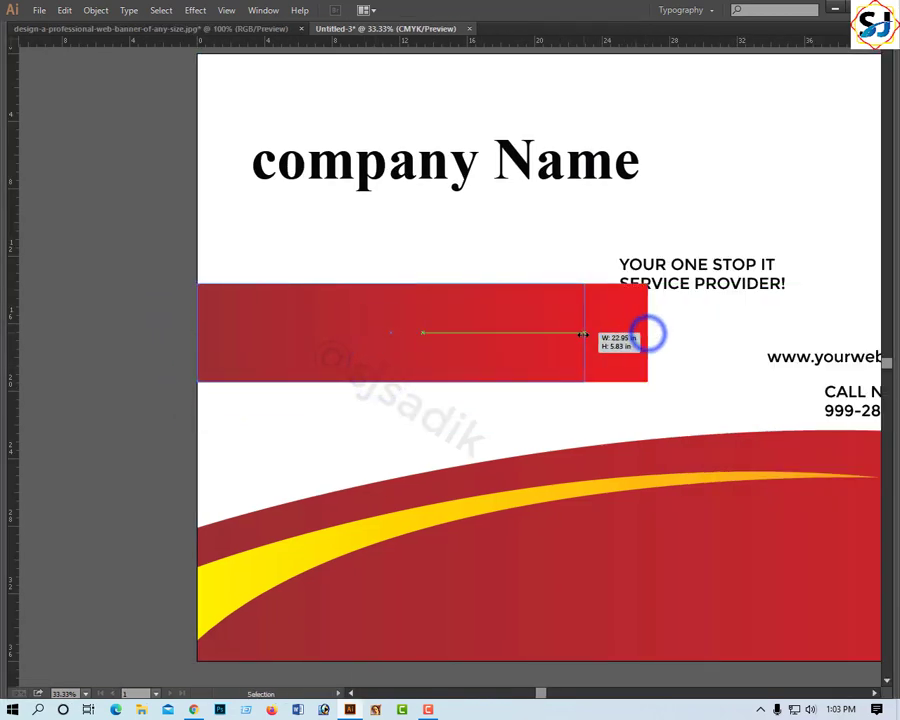
{"action": "key", "text": "Tab"}
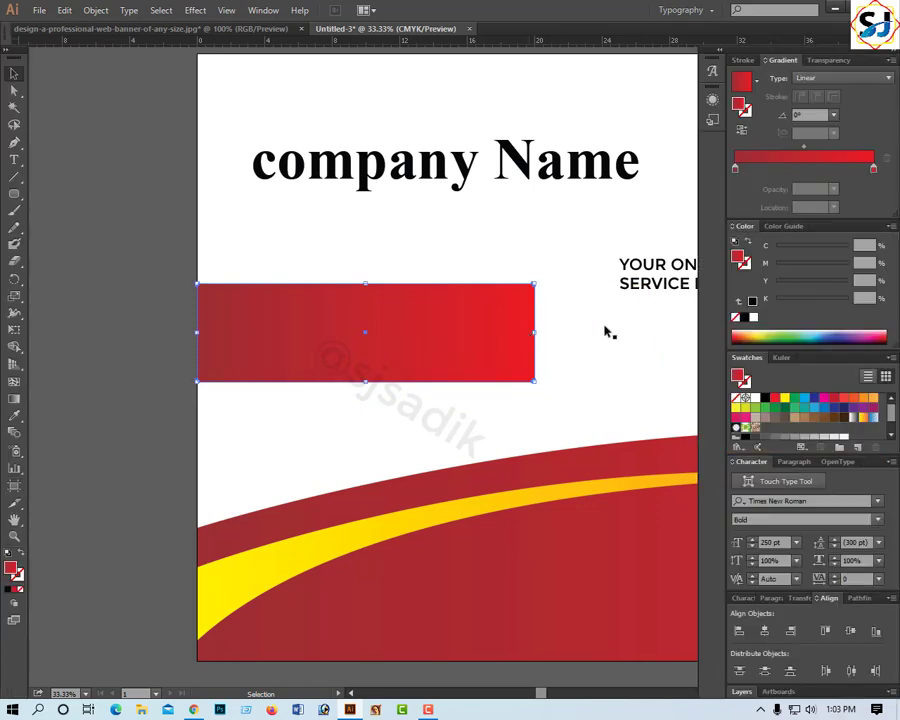
Recolour the gradient stops from light green on the left to deeper green on the right.
{"action": "left_click", "coordinate": [873, 169]}
{"action": "left_click_drag", "start_coordinate": [848, 263], "coordinate": [777, 263]}
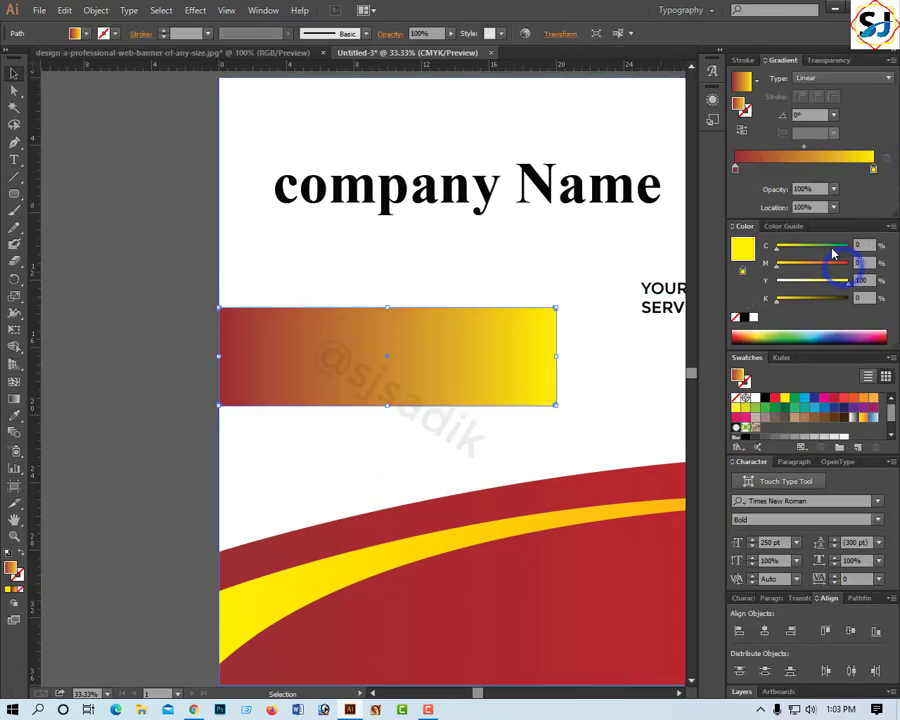
{"action": "left_click", "coordinate": [848, 246]}
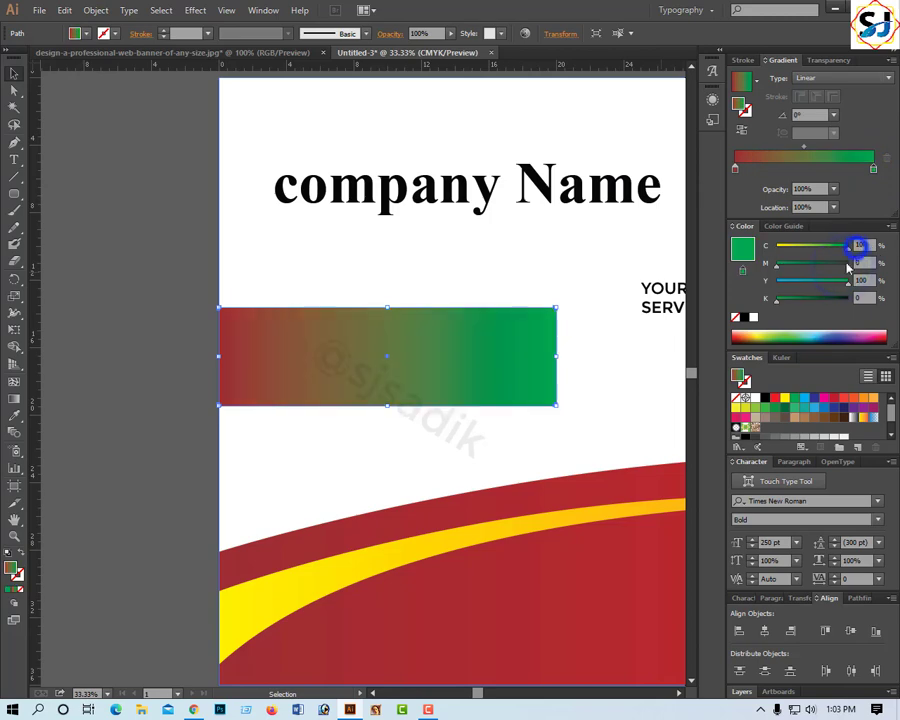
{"action": "left_click", "coordinate": [735, 170]}
{"action": "left_click_drag", "start_coordinate": [810, 246], "coordinate": [777, 246]}
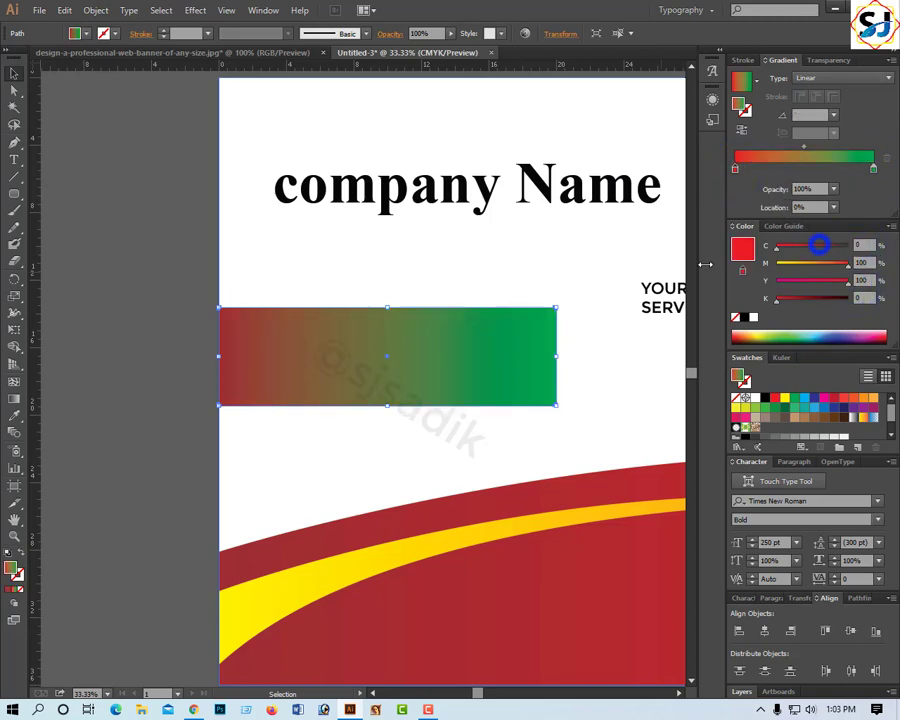
{"action": "mouse_move", "coordinate": [848, 263]}
{"action": "left_mouse_down"}
{"action": "mouse_move", "coordinate": [777, 263]}
{"action": "mouse_move", "coordinate": [818, 247]}
{"action": "left_mouse_up"}
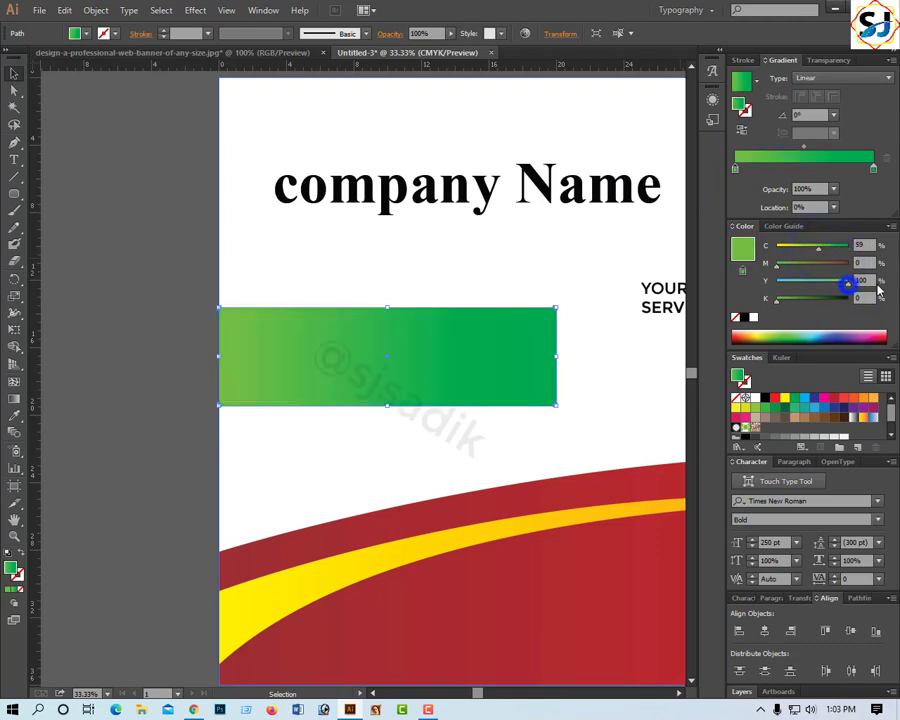
{"action": "left_click", "coordinate": [140, 294]}
{"action": "key", "text": "Tab"}
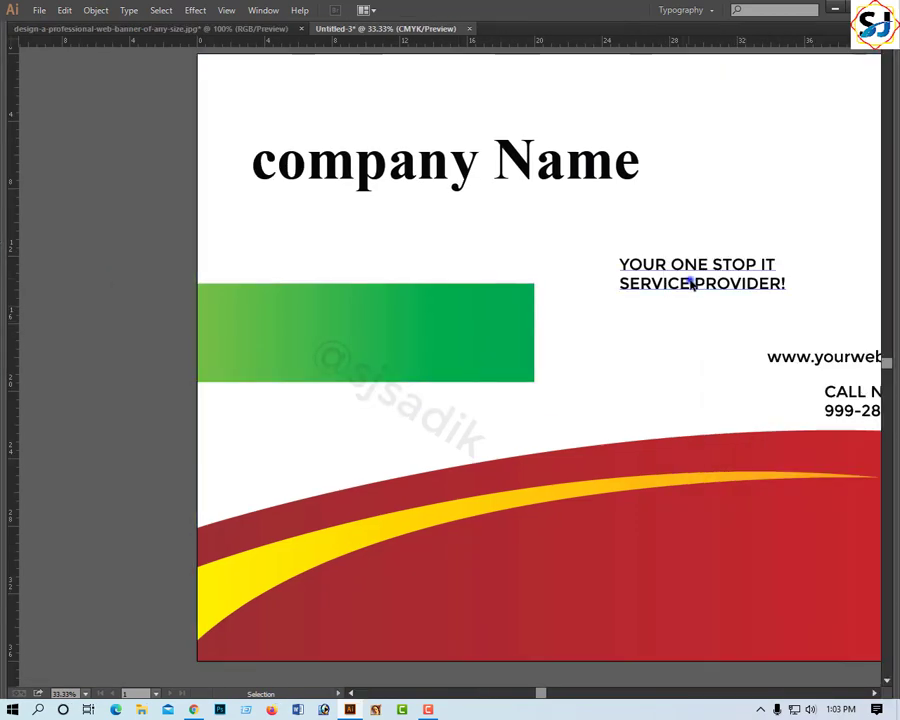
Bring the tagline to front over the green bar and set it to 150 pt.
{"action": "left_click_drag", "start_coordinate": [690, 284], "coordinate": [357, 345]}
{"action": "key", "text": "Tab"}
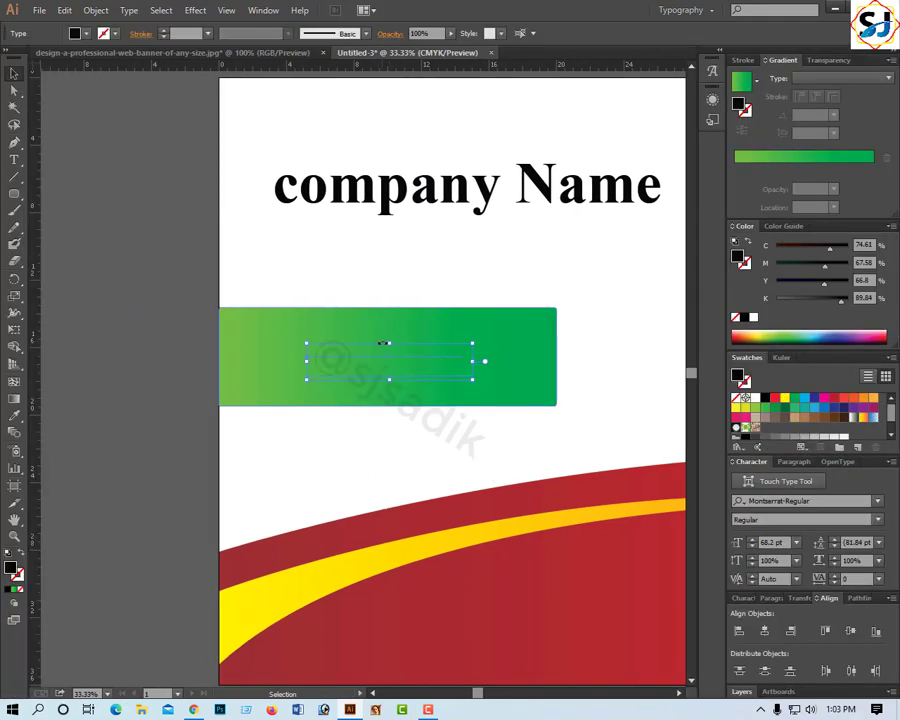
{"action": "right_click", "coordinate": [383, 343]}
{"action": "mouse_move", "coordinate": [421, 473]}
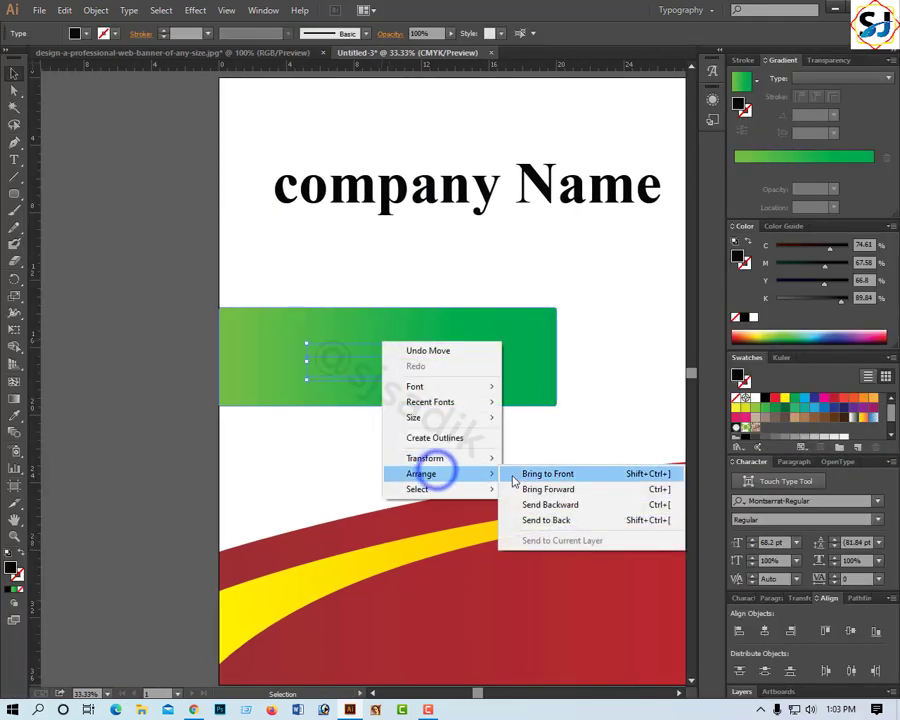
{"action": "left_click", "coordinate": [530, 474]}
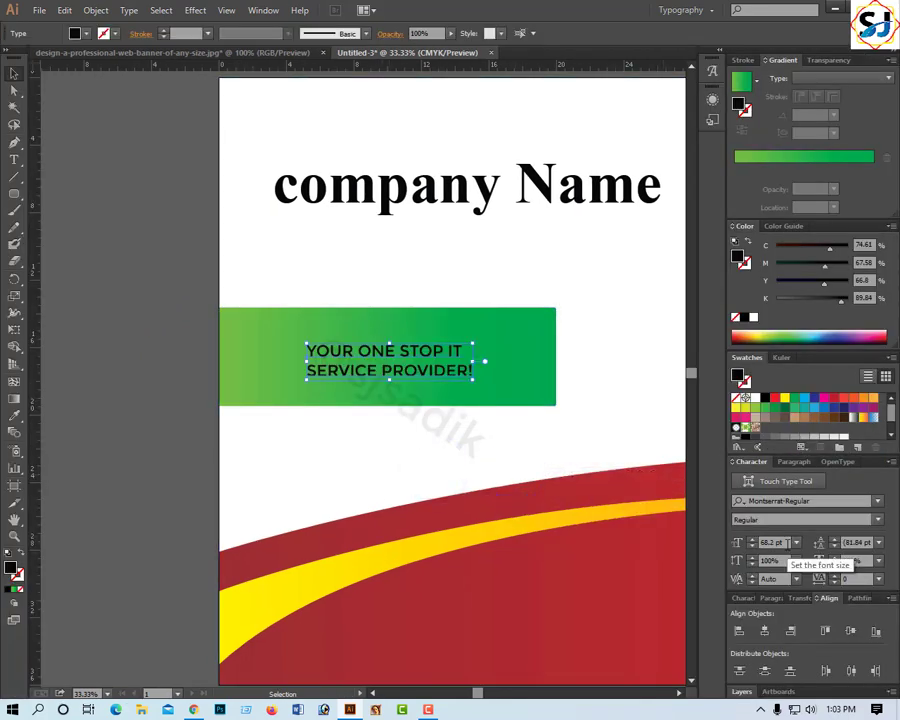
{"action": "type", "text": "150"}
{"action": "key", "text": "Return"}
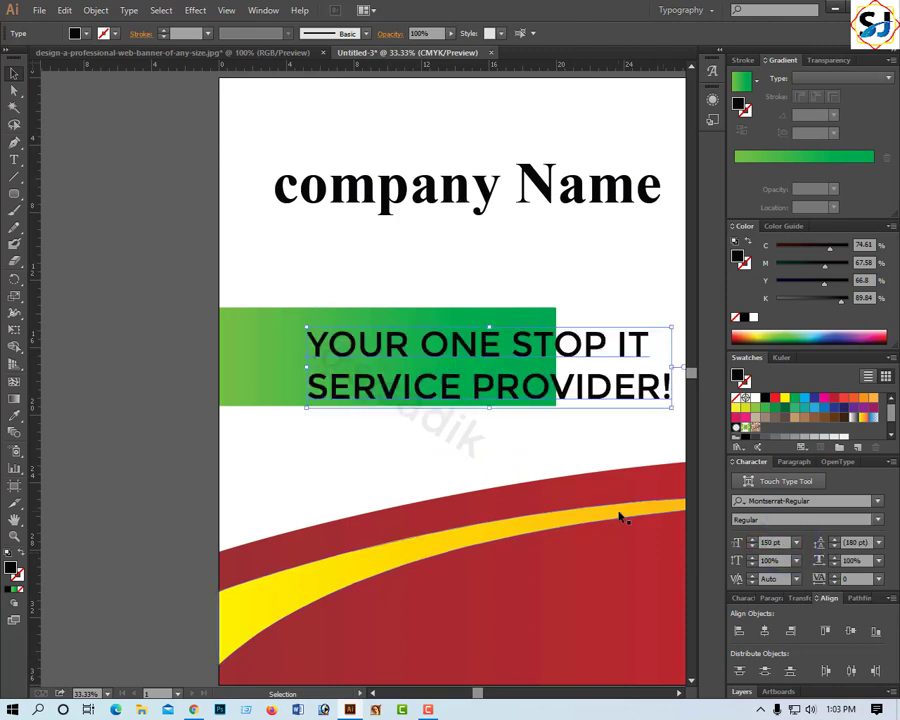
Place the tagline on the green bar, widen the bar, and make the text white.
{"action": "left_click_drag", "start_coordinate": [462, 344], "coordinate": [404, 337]}
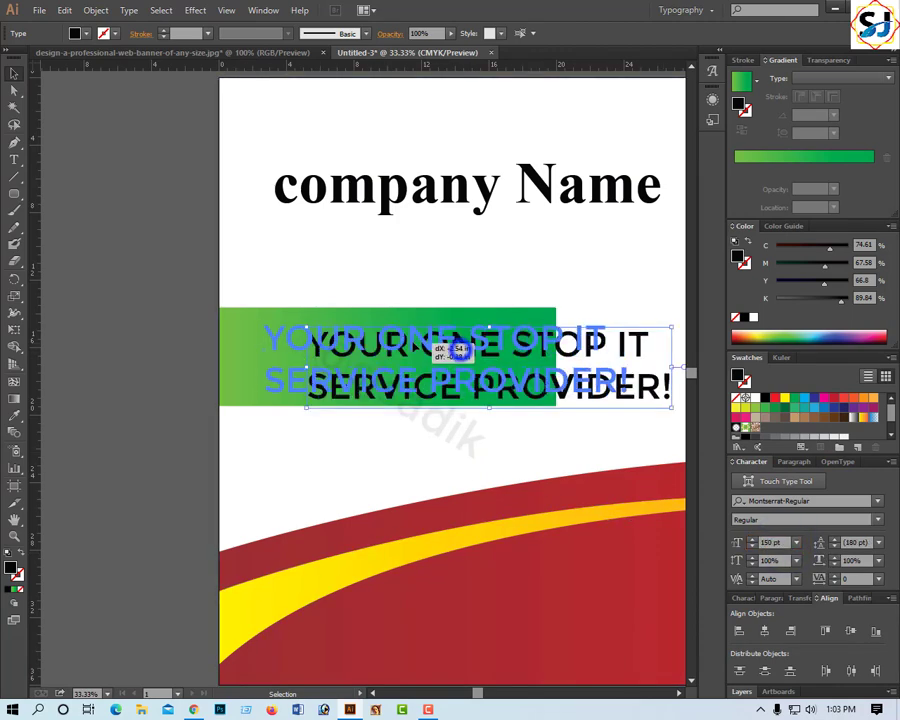
{"action": "left_click", "coordinate": [559, 307]}
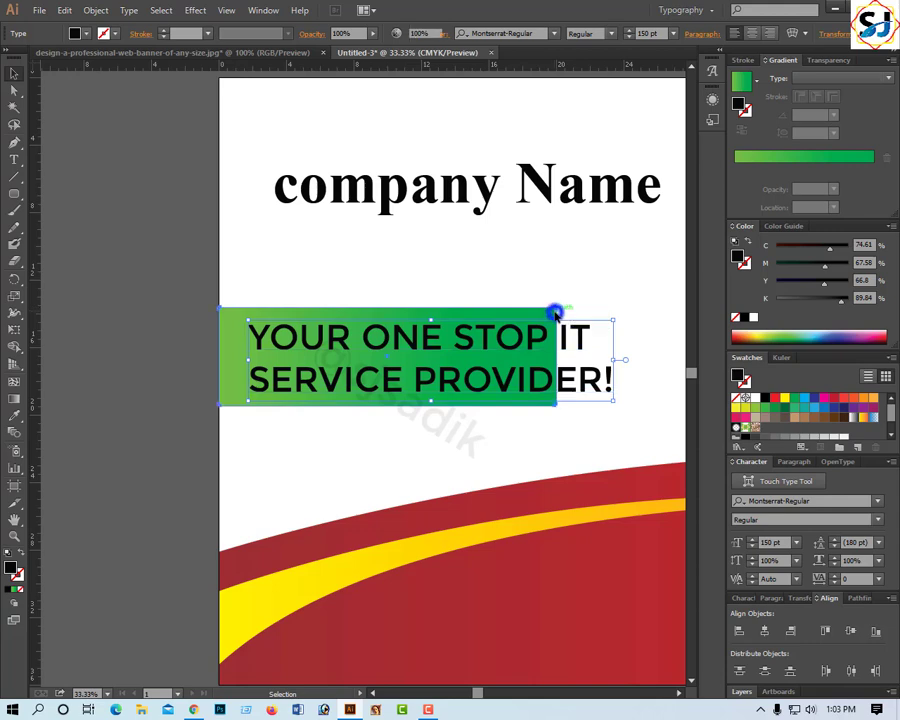
{"action": "left_click_drag", "start_coordinate": [557, 358], "coordinate": [626, 360]}
{"action": "left_click", "coordinate": [468, 346]}
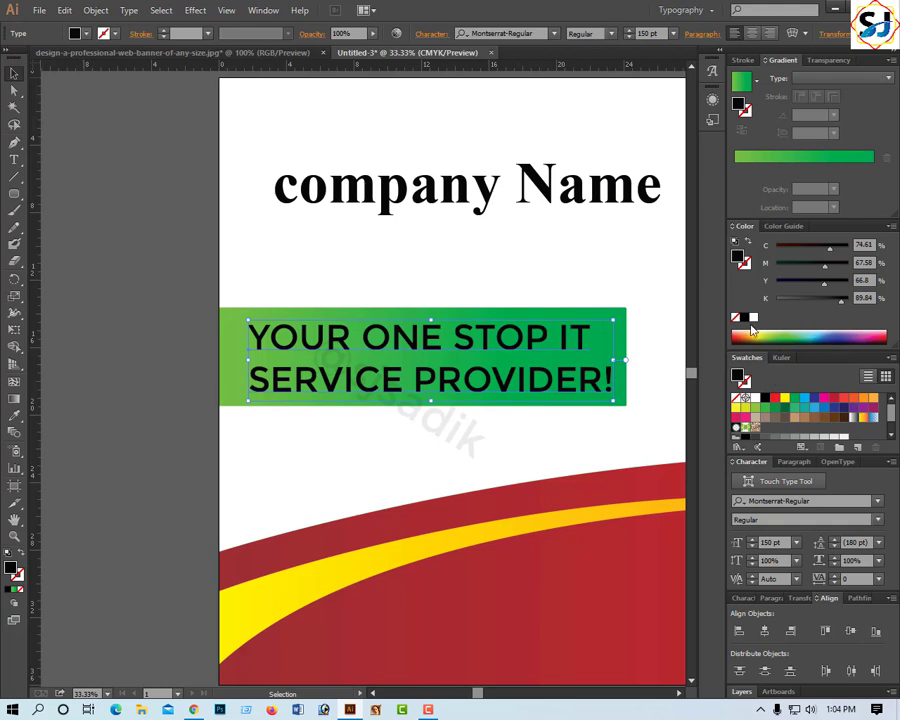
{"action": "left_click", "coordinate": [754, 318]}
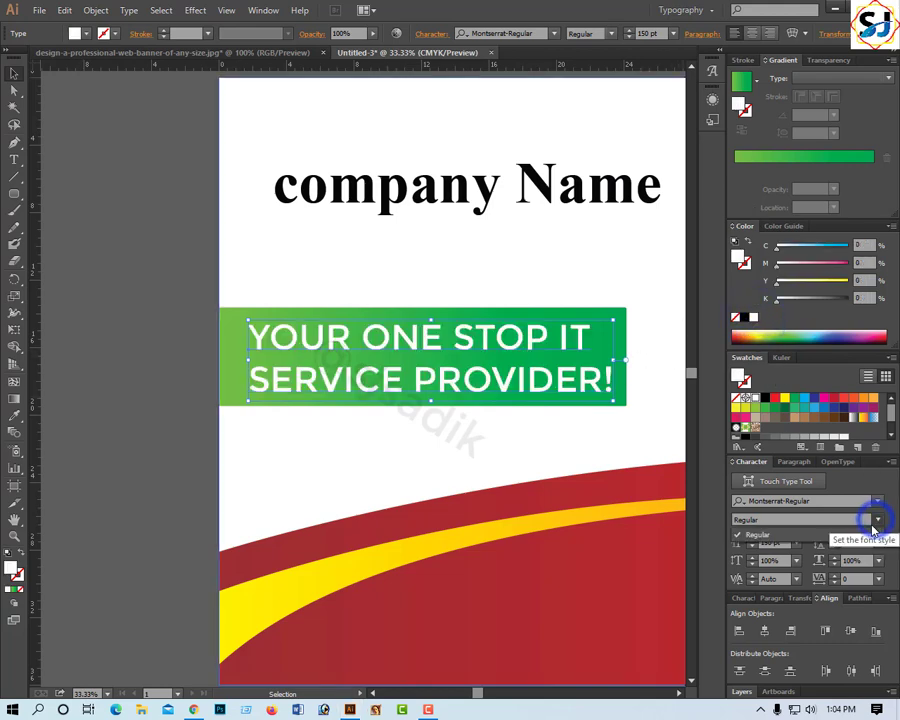
Widen the green bar slightly more and nudge the tagline right and up.
{"action": "left_click", "coordinate": [872, 519]}
{"action": "left_click", "coordinate": [625, 335]}
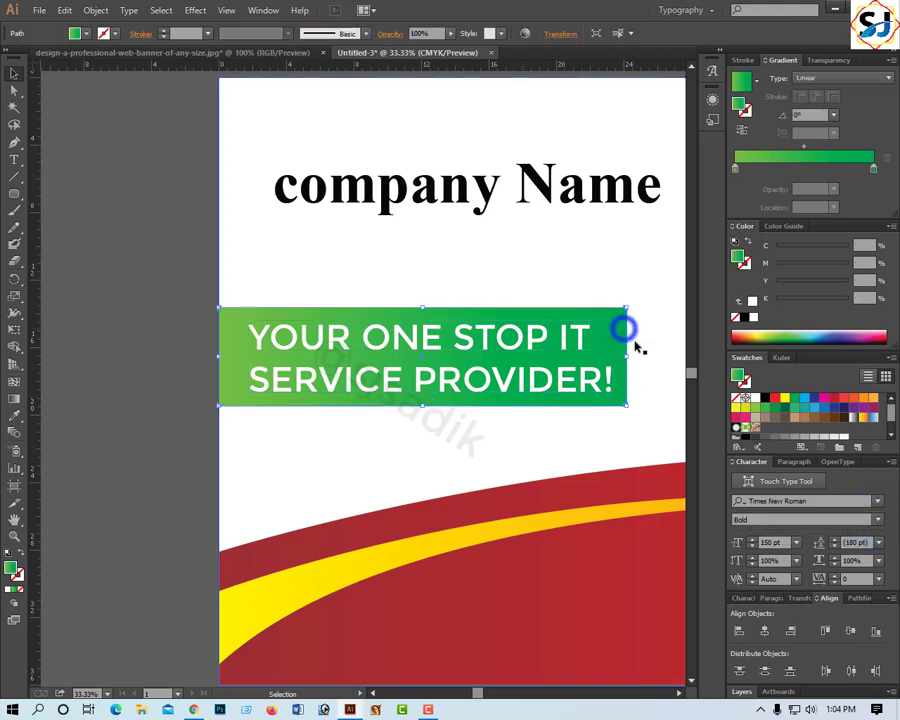
{"action": "left_click_drag", "start_coordinate": [626, 356], "coordinate": [641, 356]}
{"action": "left_click", "coordinate": [563, 335]}
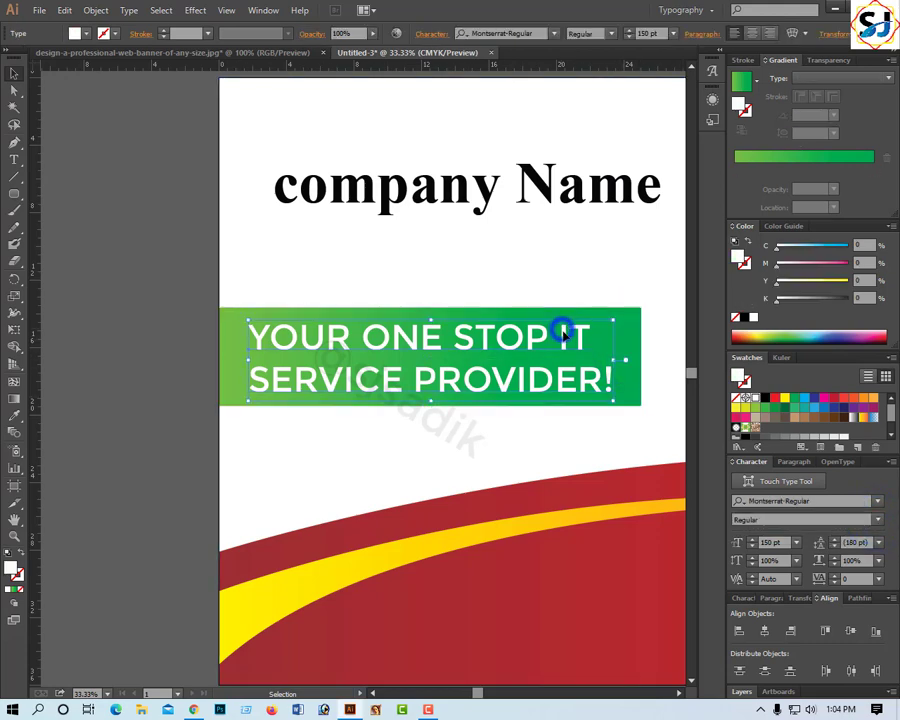
{"action": "key", "text": "Right"}
{"action": "key", "text": "Right"}
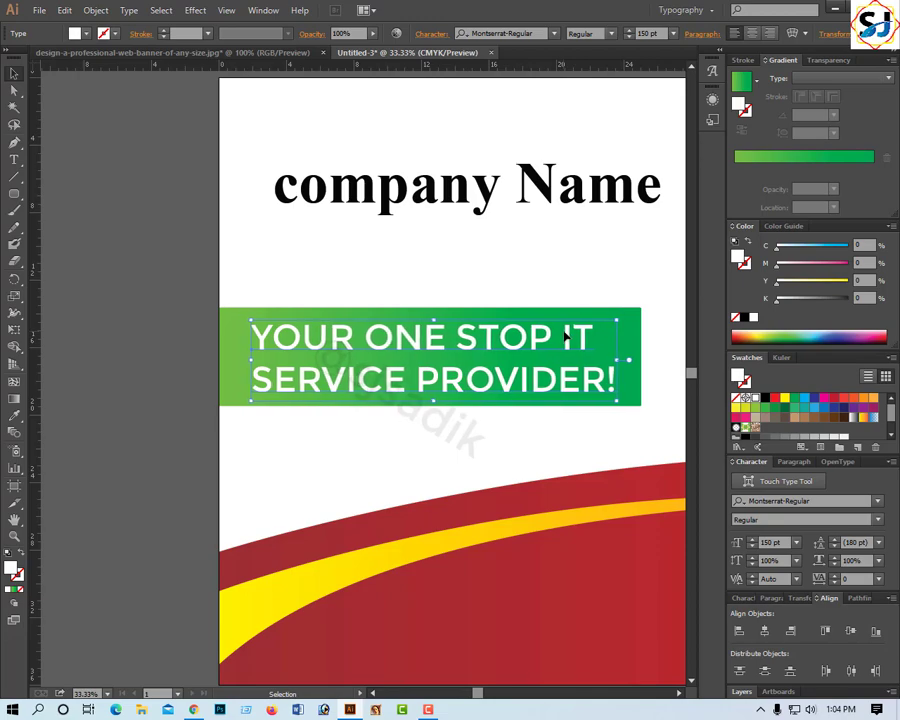
{"action": "key", "text": "Right"}
{"action": "key", "text": "Right"}
{"action": "key", "text": "Up"}
{"action": "key", "text": "Up"}
{"action": "key", "text": "Up"}
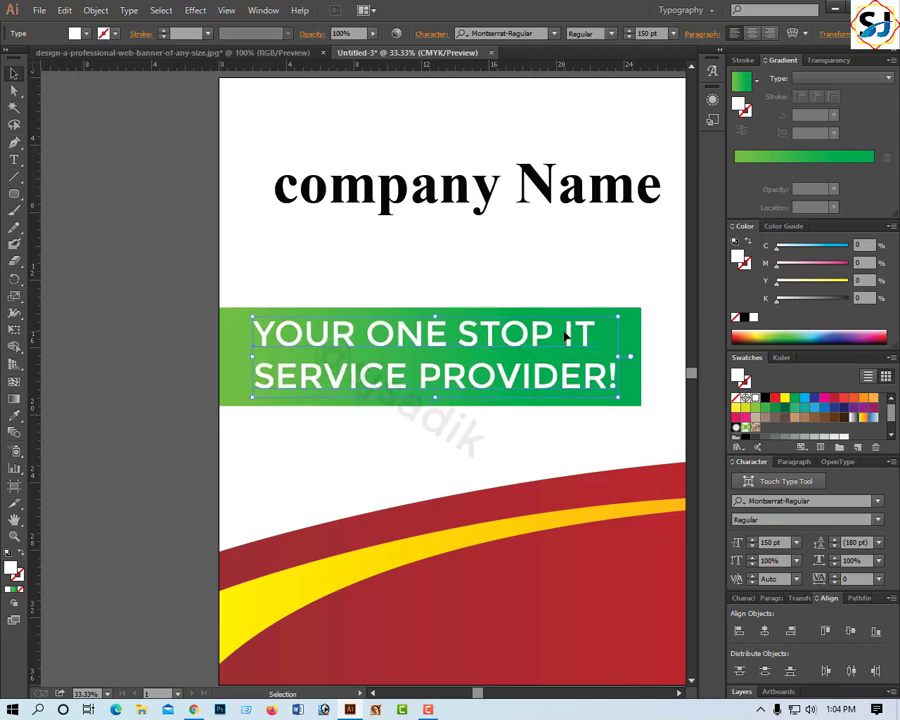
{"action": "key", "text": "a"}
{"action": "key", "text": "ctrl+minus"}
{"action": "key", "text": "ctrl+minus"}
{"action": "key", "text": "ctrl+minus"}
{"action": "key", "text": "ctrl+minus"}
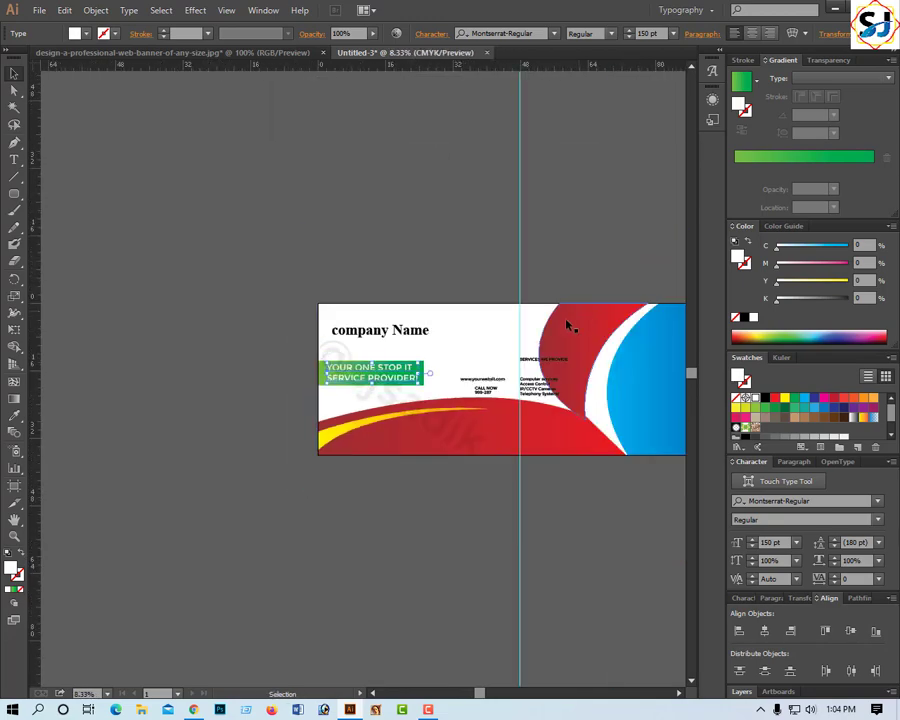
{"action": "left_click", "coordinate": [508, 235]}
{"action": "left_click", "coordinate": [516, 384]}
{"action": "left_click", "coordinate": [296, 366]}
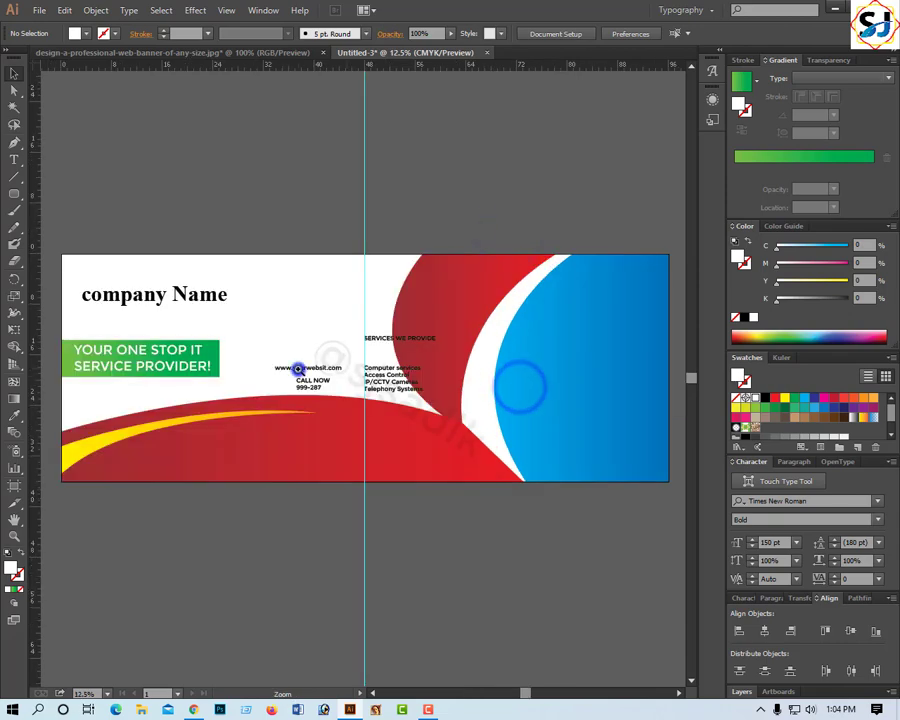
{"action": "key", "text": "v"}
{"action": "key", "text": "Tab"}
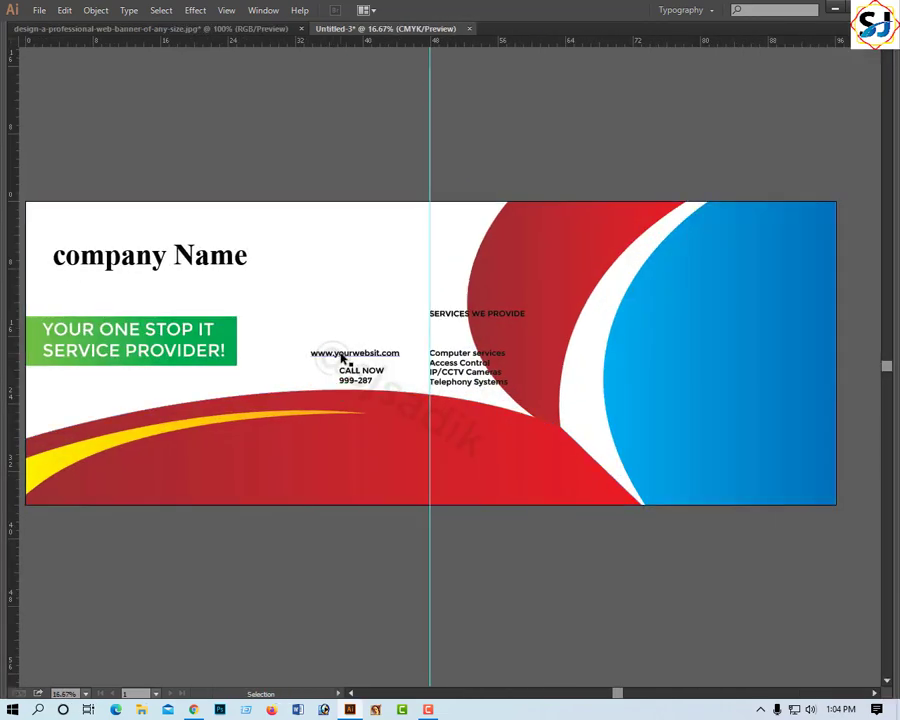
{"action": "left_click_drag", "start_coordinate": [343, 353], "coordinate": [250, 467]}
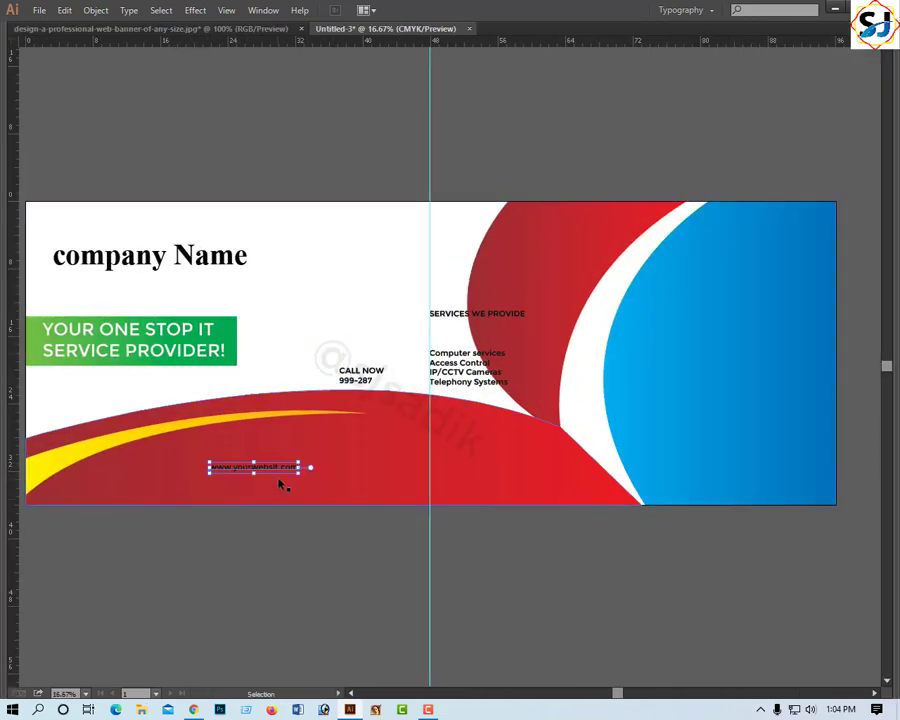
{"action": "key", "text": "Tab"}
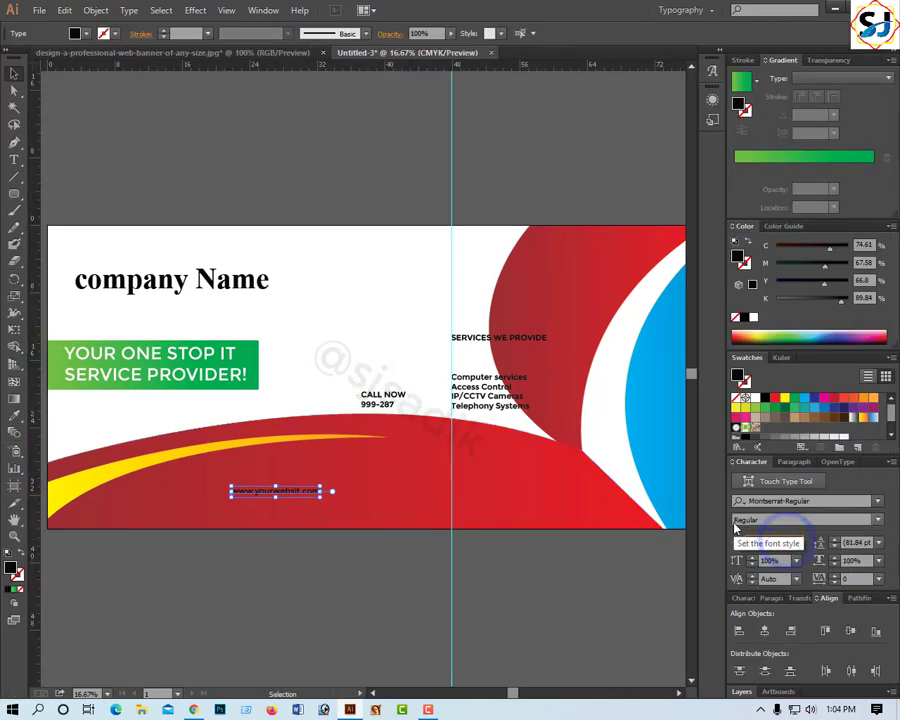
Enlarge the website text to about 128 pt and make it white.
{"action": "left_click", "coordinate": [312, 482]}
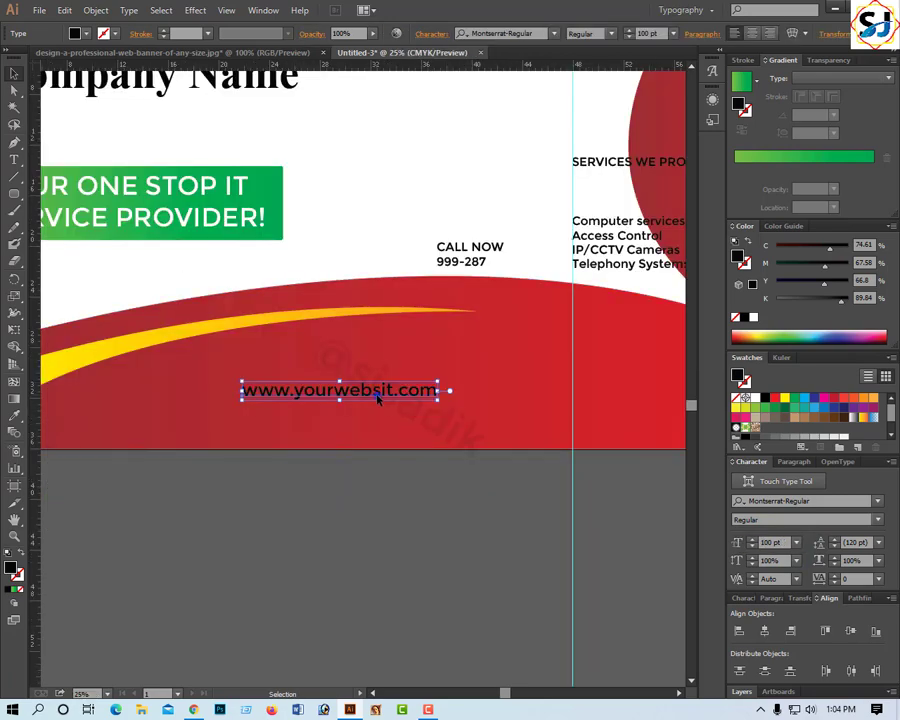
{"action": "left_click_drag", "start_coordinate": [378, 389], "coordinate": [358, 403]}
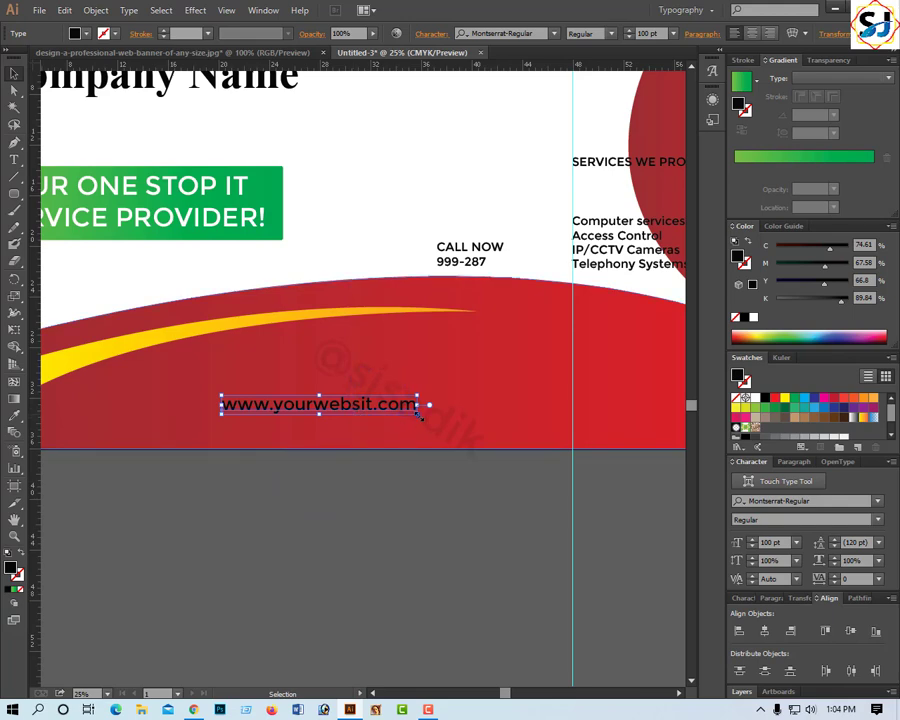
{"action": "left_click_drag", "start_coordinate": [418, 413], "coordinate": [444, 413]}
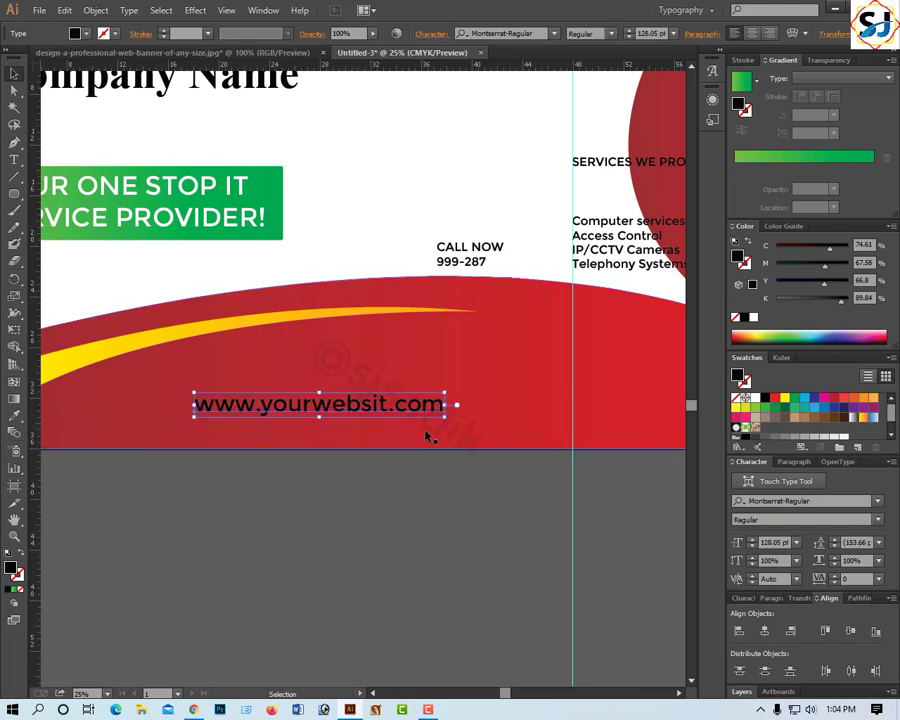
{"action": "left_click", "coordinate": [748, 317]}
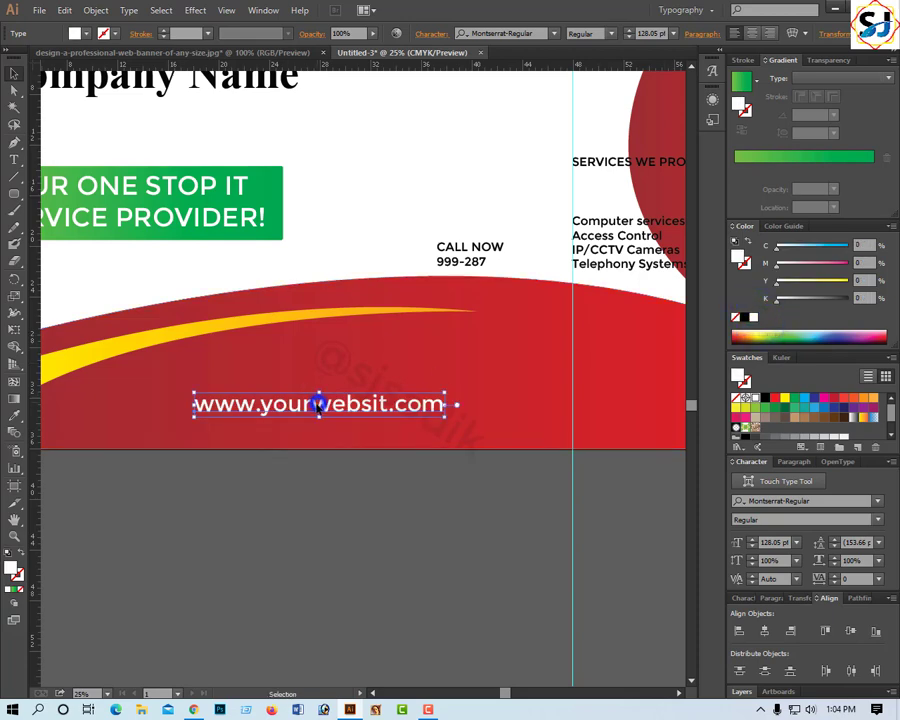
{"action": "left_click_drag", "start_coordinate": [317, 404], "coordinate": [308, 410]}
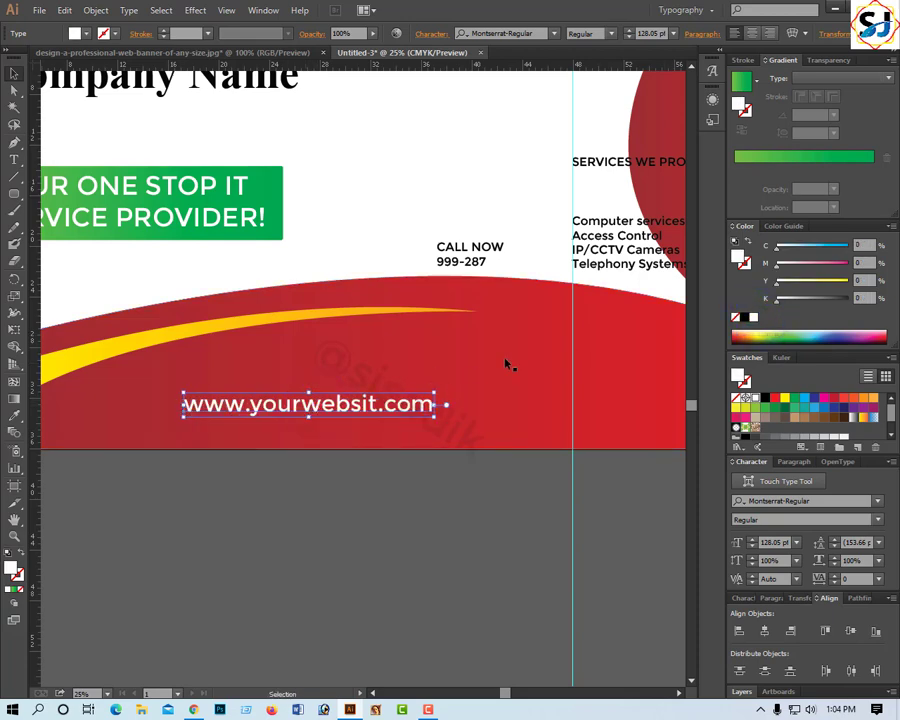
{"action": "key", "text": "alt"}
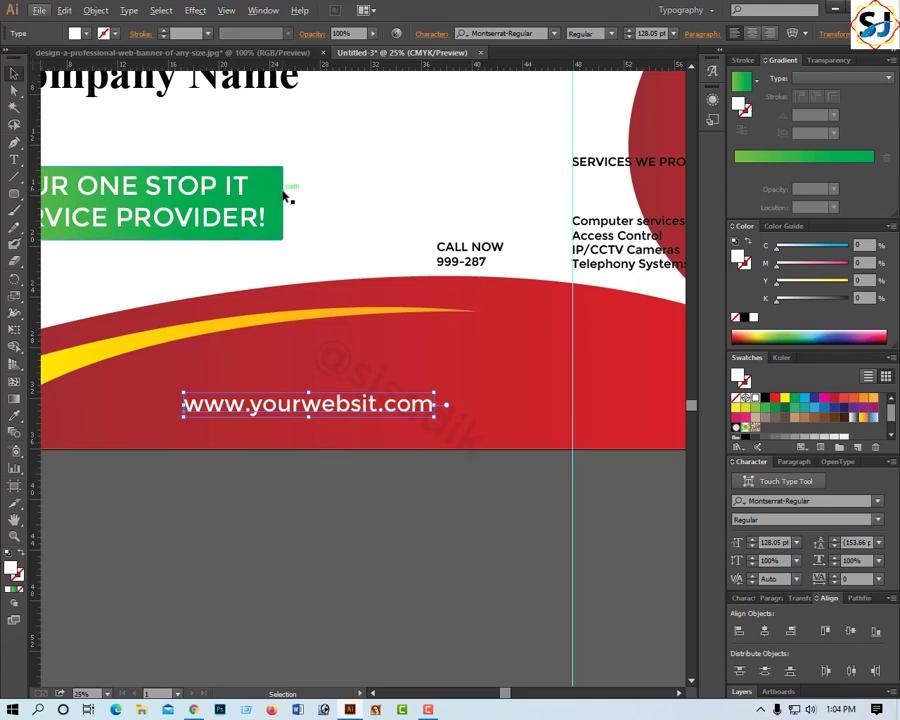
Duplicate the green bar to the right, make it shorter, and fill it white.
{"action": "left_click_drag", "start_coordinate": [285, 196], "coordinate": [514, 196]}
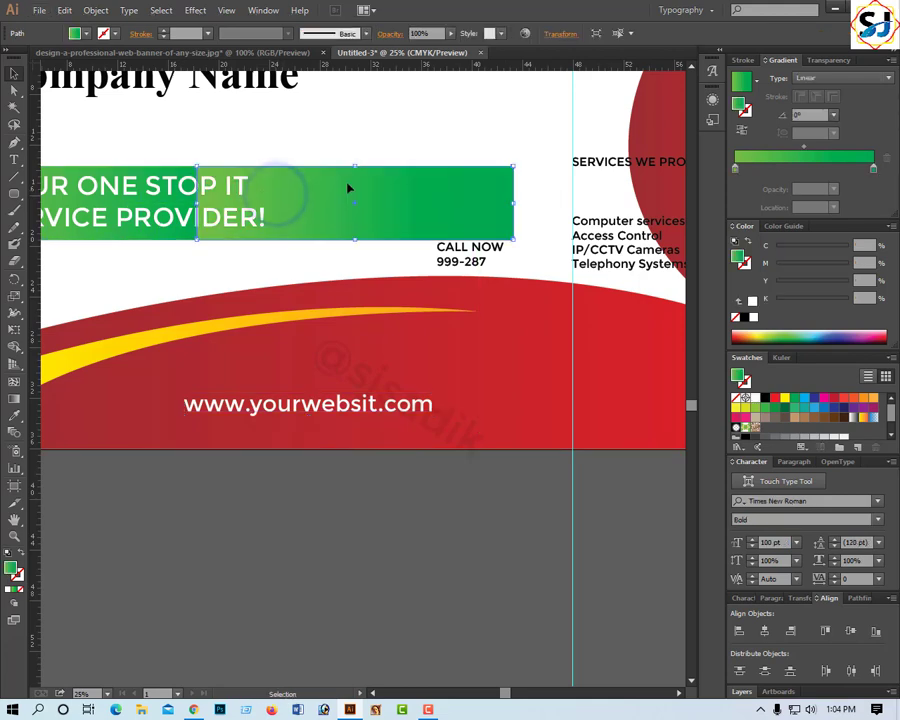
{"action": "left_click_drag", "start_coordinate": [355, 167], "coordinate": [355, 183]}
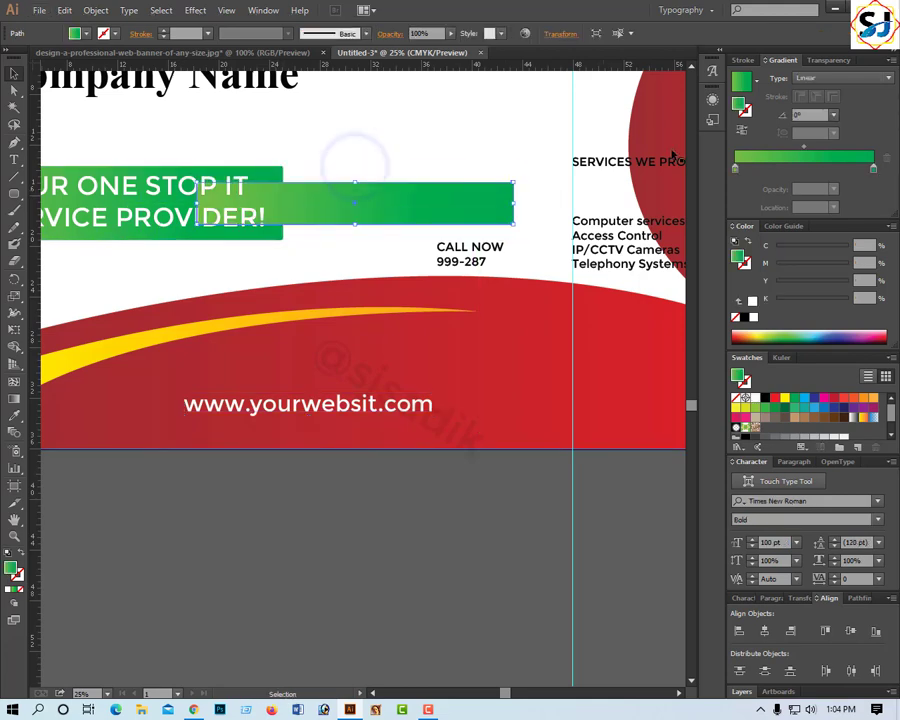
{"action": "left_click", "coordinate": [736, 316]}
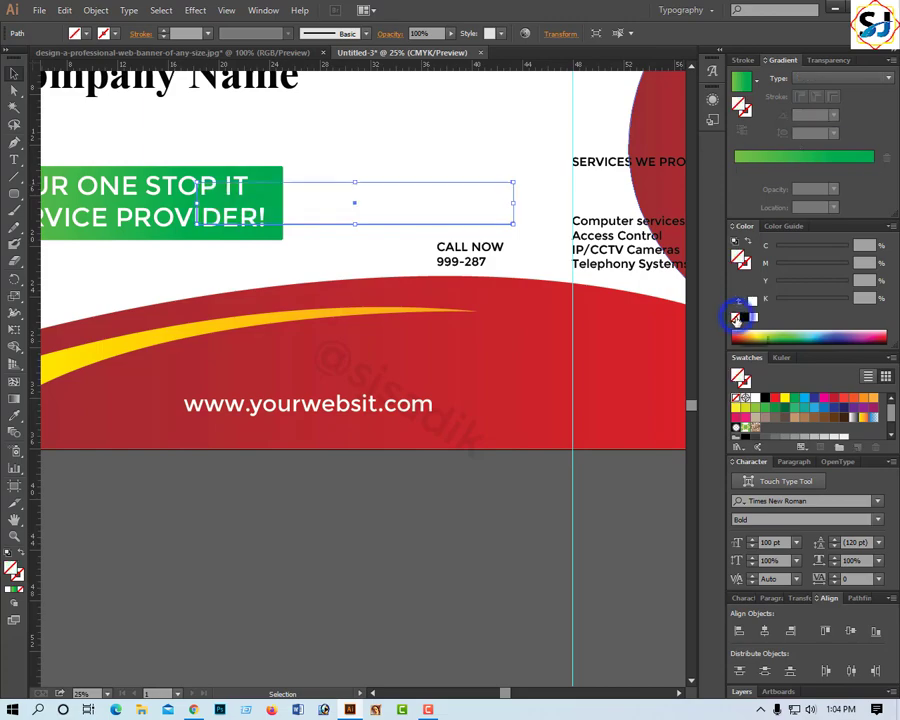
{"action": "left_click", "coordinate": [580, 346]}
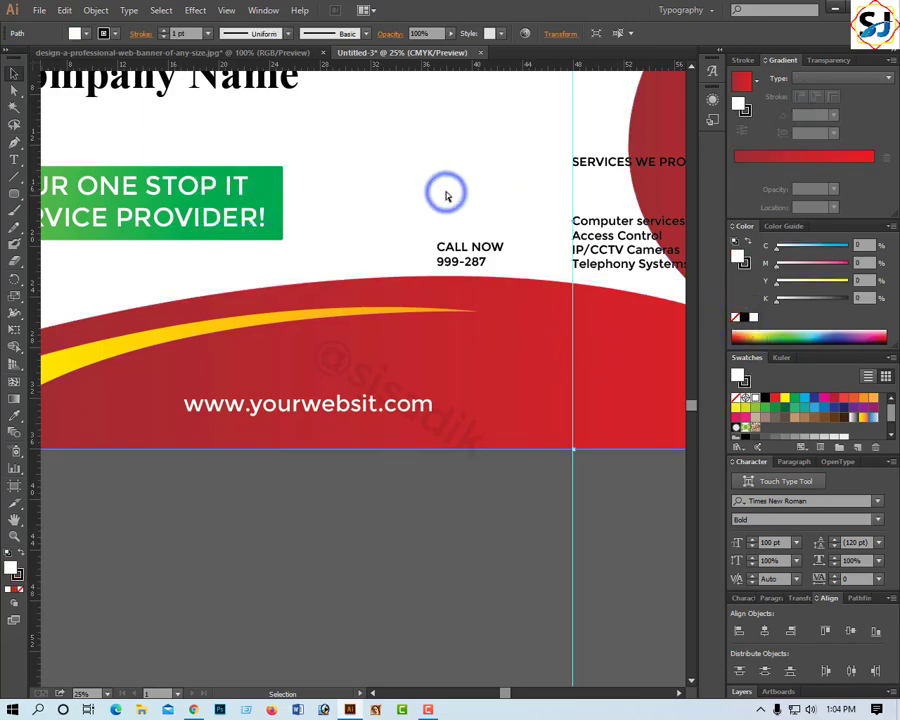
{"action": "key", "text": "ctrl+y"}
{"action": "left_click", "coordinate": [465, 183]}
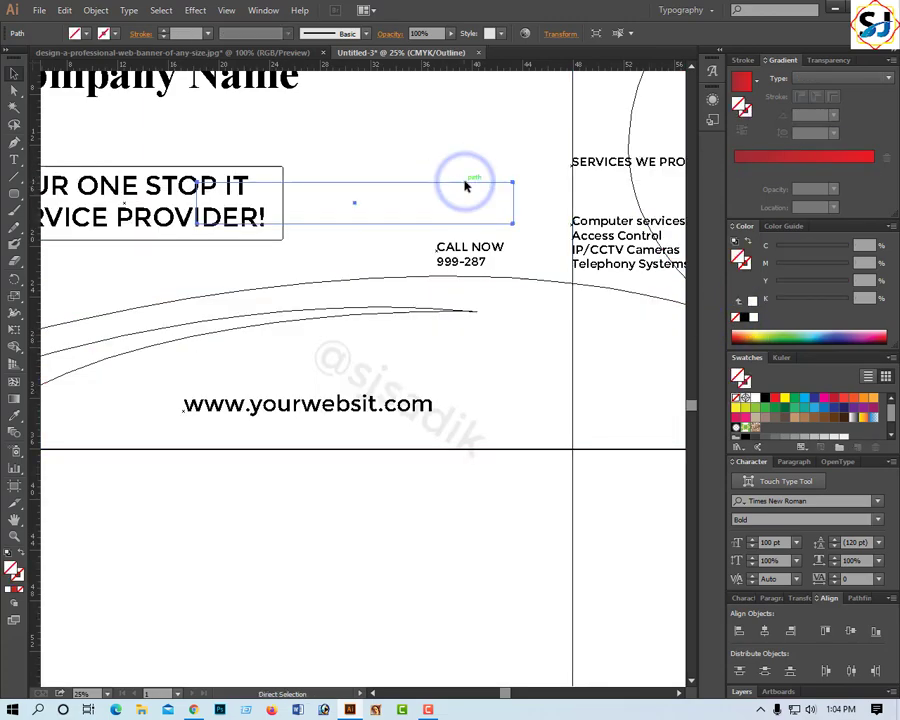
{"action": "key", "text": "ctrl+y"}
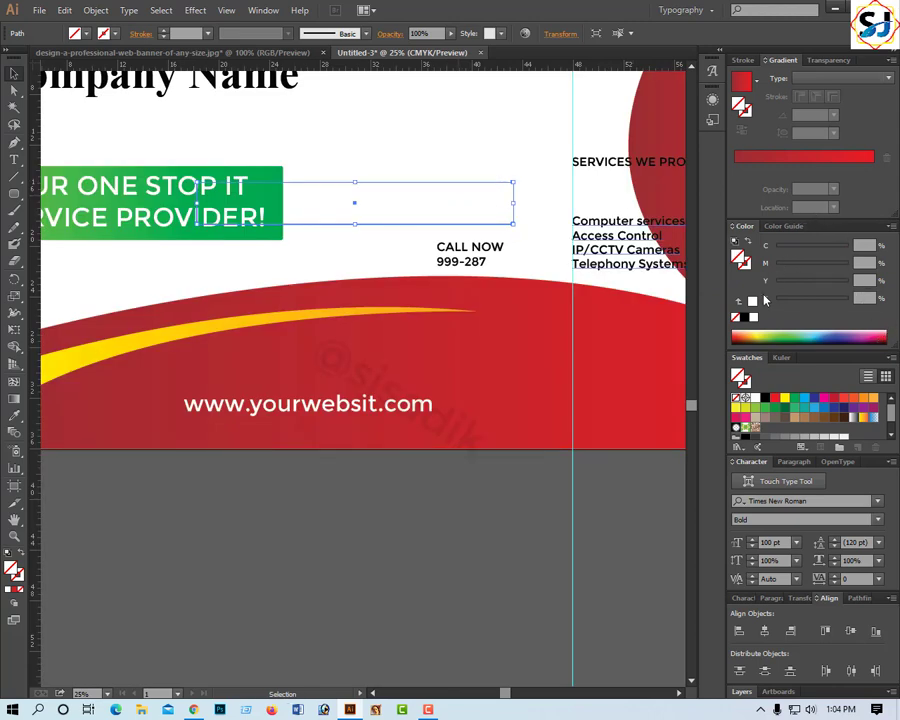
{"action": "left_click", "coordinate": [778, 298]}
Place the white bar beside the website text and make it shorter and narrower.
{"action": "left_click_drag", "start_coordinate": [457, 206], "coordinate": [628, 402]}
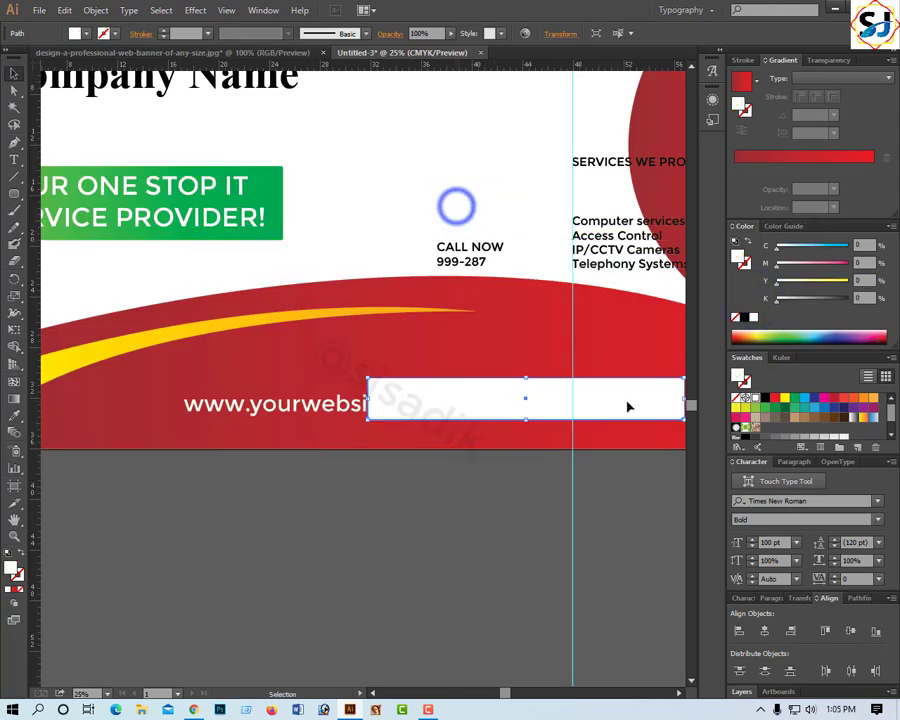
{"action": "key", "text": "ctrl+minus"}
{"action": "key", "text": "ctrl+minus"}
{"action": "key", "text": "Tab"}
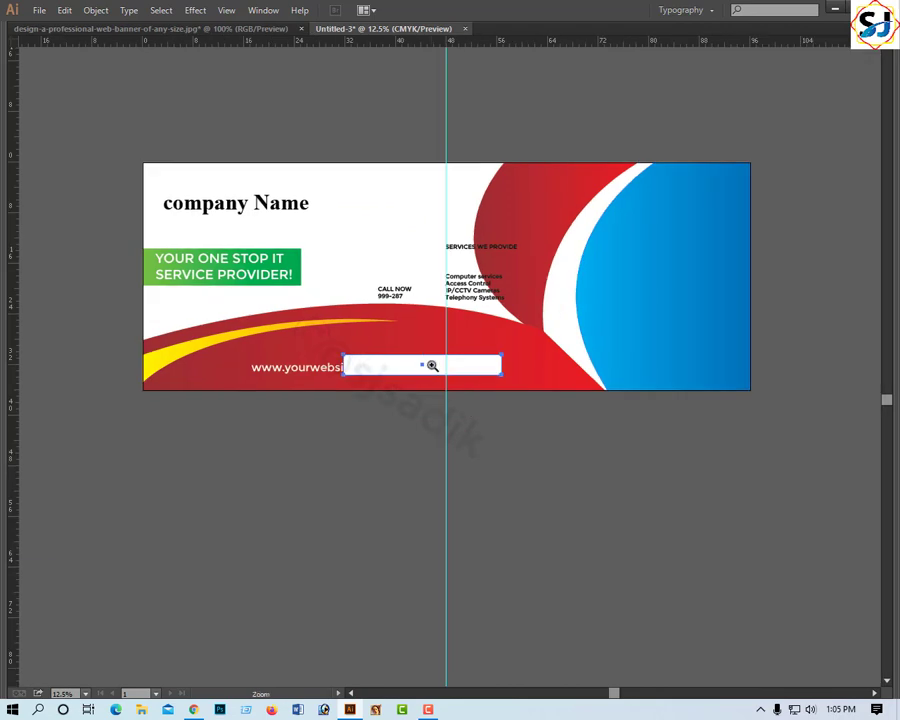
{"action": "left_click", "coordinate": [432, 366]}
{"action": "left_click_drag", "start_coordinate": [458, 368], "coordinate": [533, 369]}
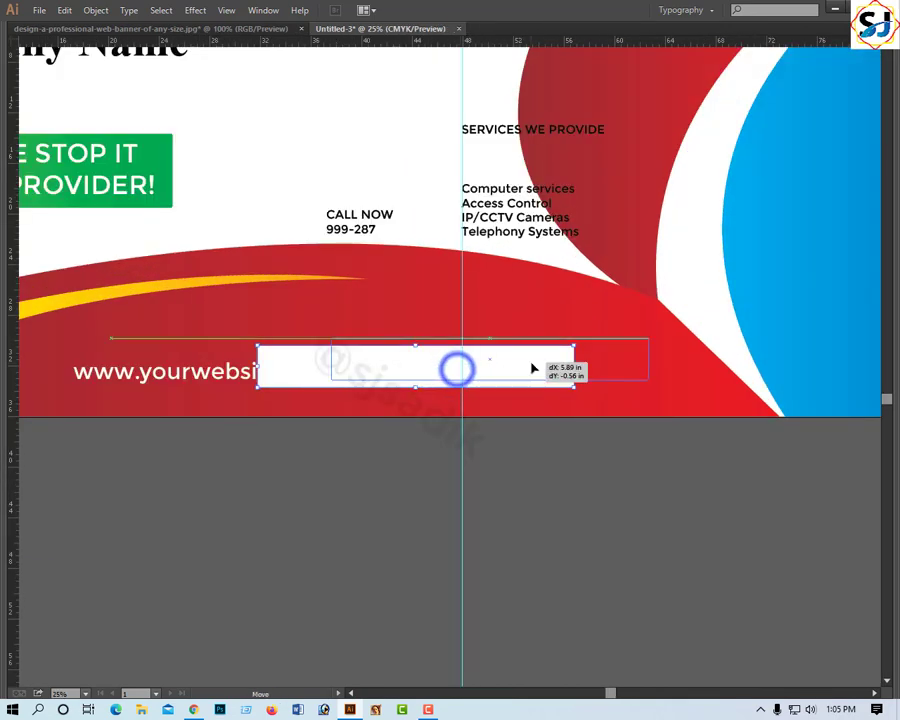
{"action": "left_click", "coordinate": [334, 359]}
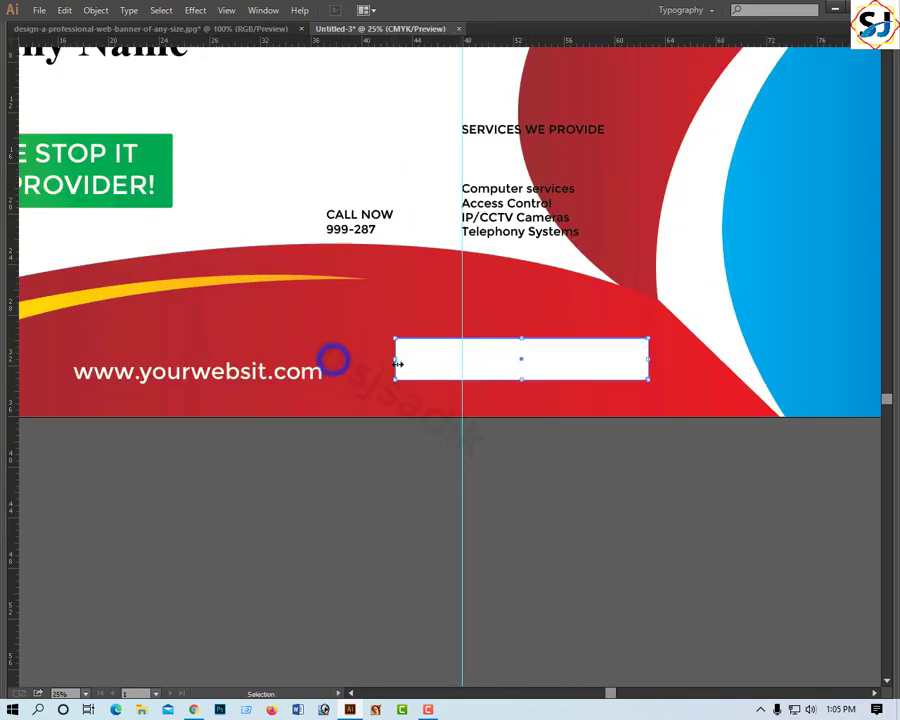
{"action": "left_click", "coordinate": [508, 357]}
{"action": "left_click", "coordinate": [438, 353]}
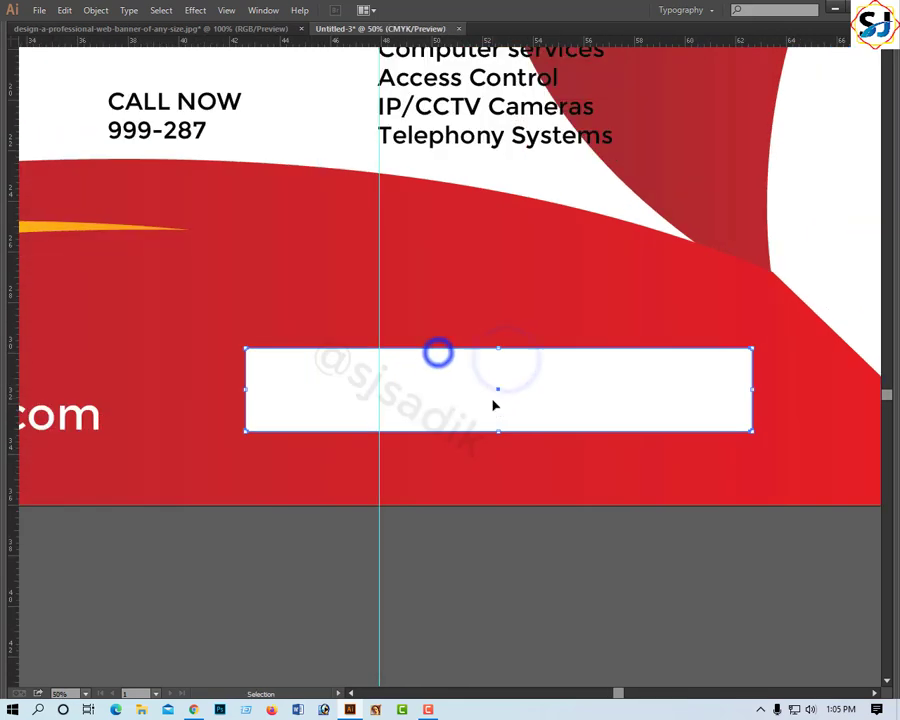
{"action": "left_click_drag", "start_coordinate": [500, 432], "coordinate": [498, 418]}
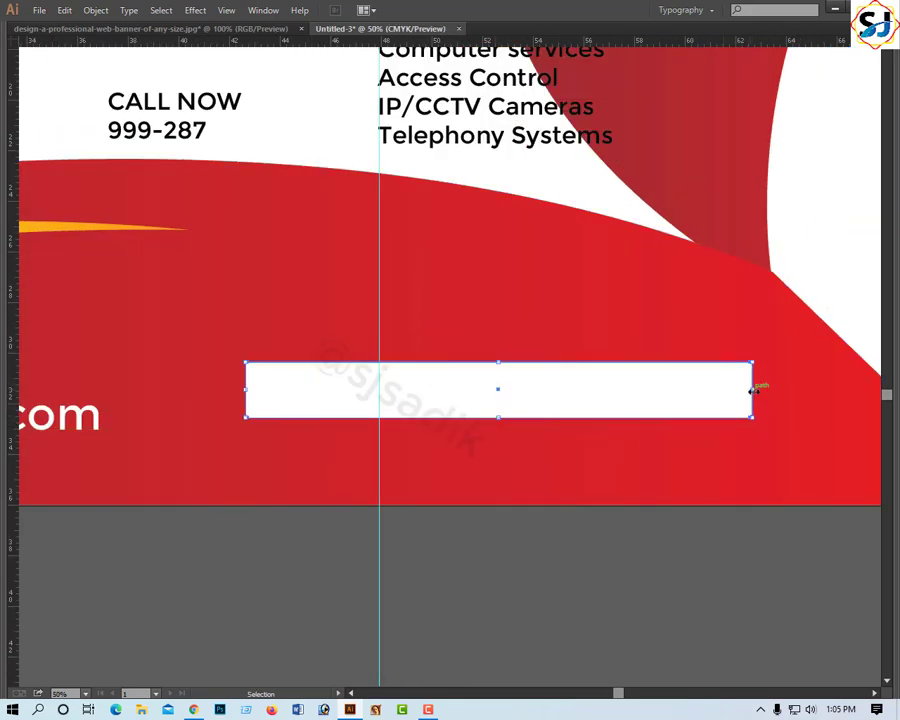
{"action": "left_click_drag", "start_coordinate": [753, 390], "coordinate": [676, 390]}
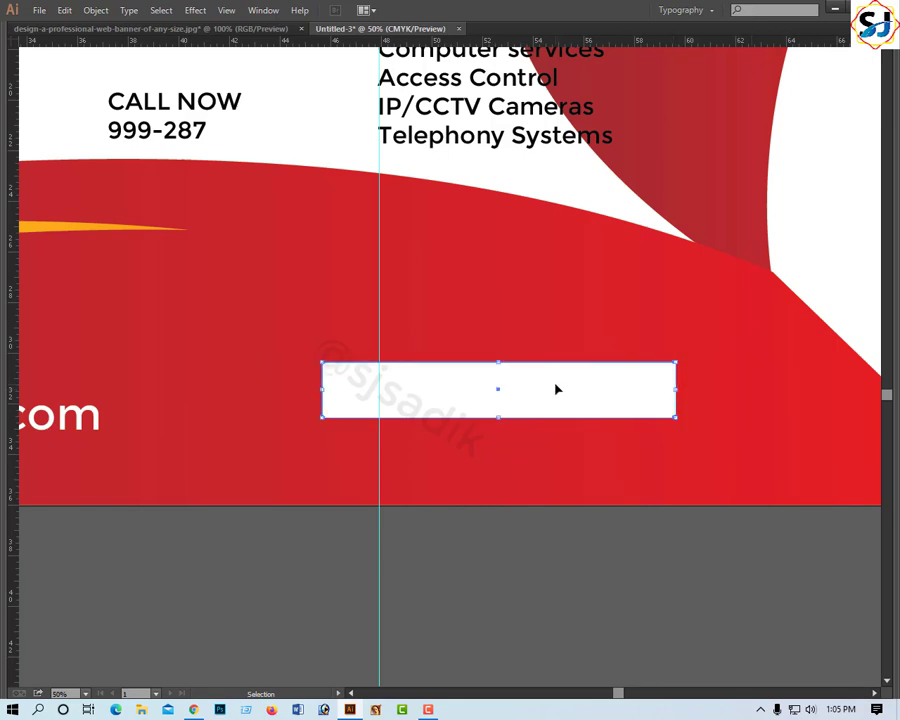
{"action": "left_click_drag", "start_coordinate": [557, 389], "coordinate": [550, 398]}
Move CALL NOW 999-287 into the red area and delete the 999-287 line.
{"action": "left_click", "coordinate": [165, 92]}
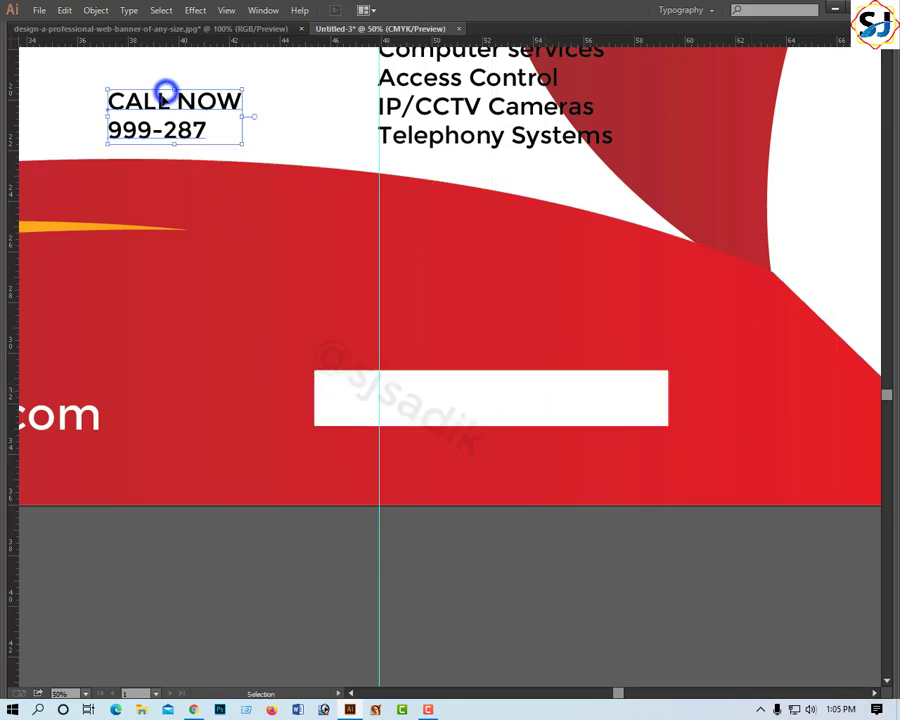
{"action": "mouse_move", "coordinate": [165, 92]}
{"action": "left_mouse_down"}
{"action": "mouse_move", "coordinate": [500, 282]}
{"action": "mouse_move", "coordinate": [546, 321]}
{"action": "left_mouse_up"}
{"action": "double_click", "coordinate": [507, 321]}
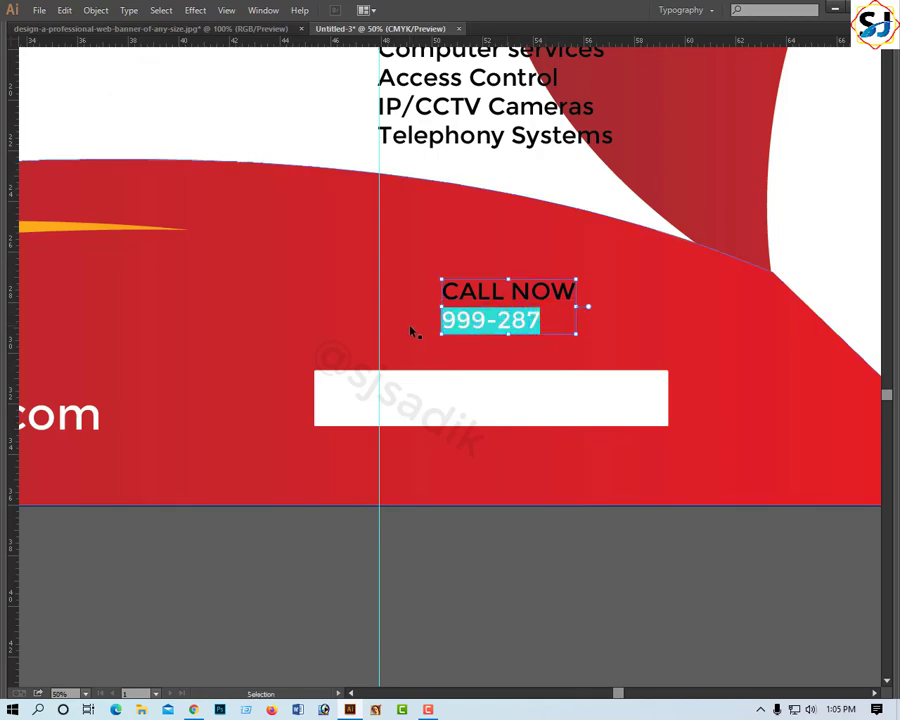
{"action": "key", "text": "BackSpace"}
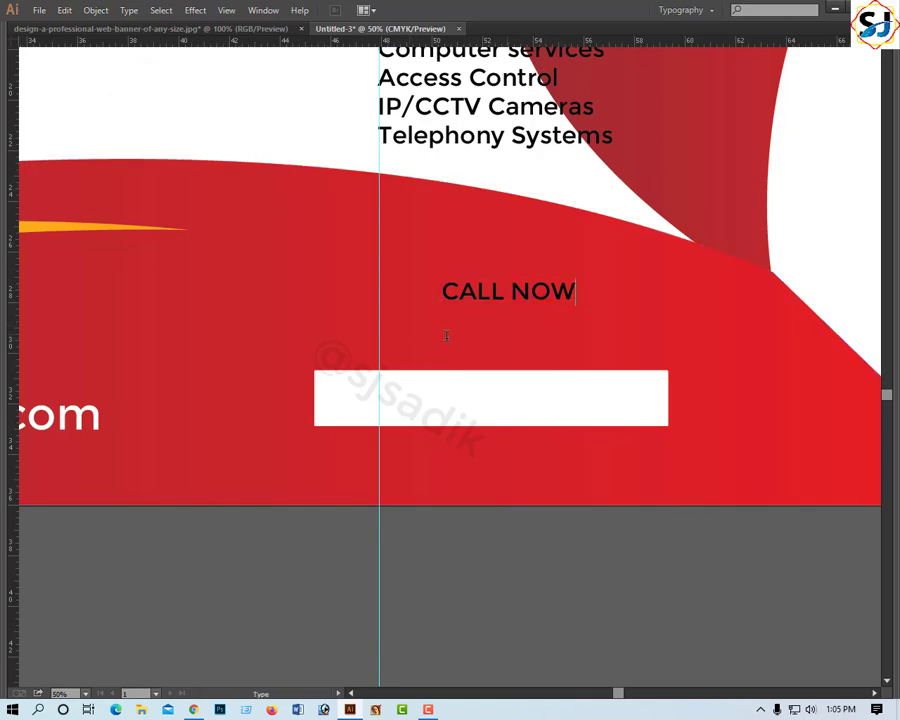
Move the CALL NOW text down to sit just above the white bar.
{"action": "key", "text": "Escape"}
{"action": "key", "text": "Tab"}
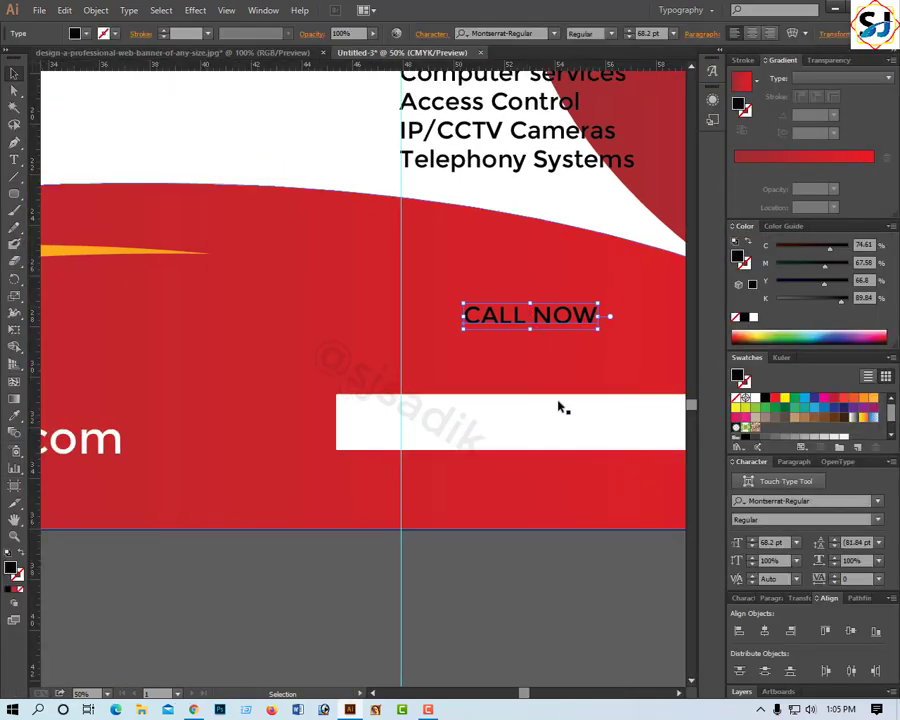
{"action": "key", "text": "alt"}
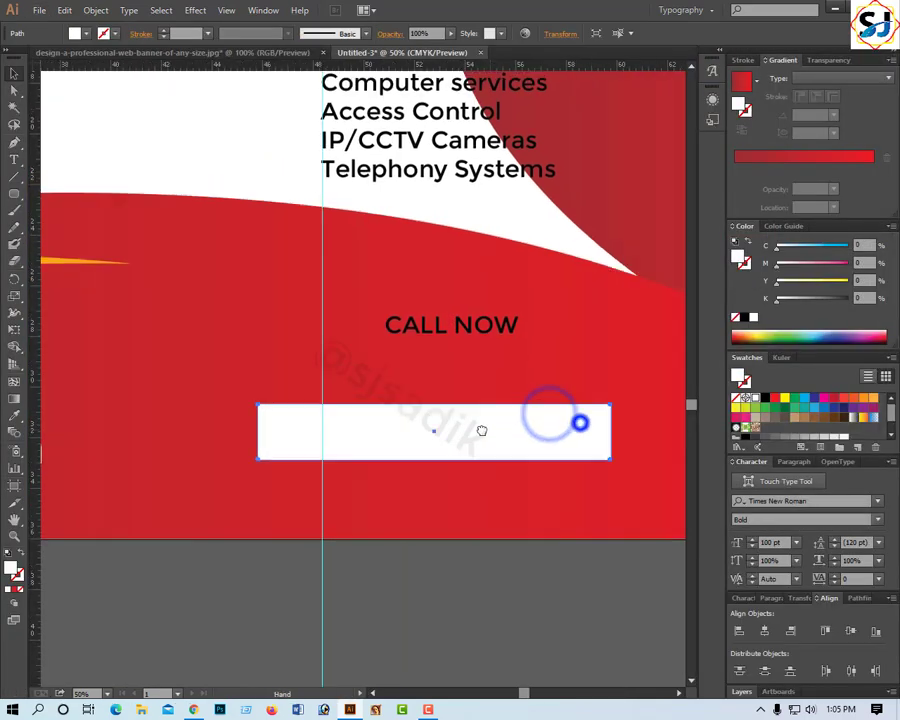
{"action": "left_click_drag", "start_coordinate": [548, 412], "coordinate": [444, 422]}
{"action": "left_click_drag", "start_coordinate": [465, 333], "coordinate": [543, 381]}
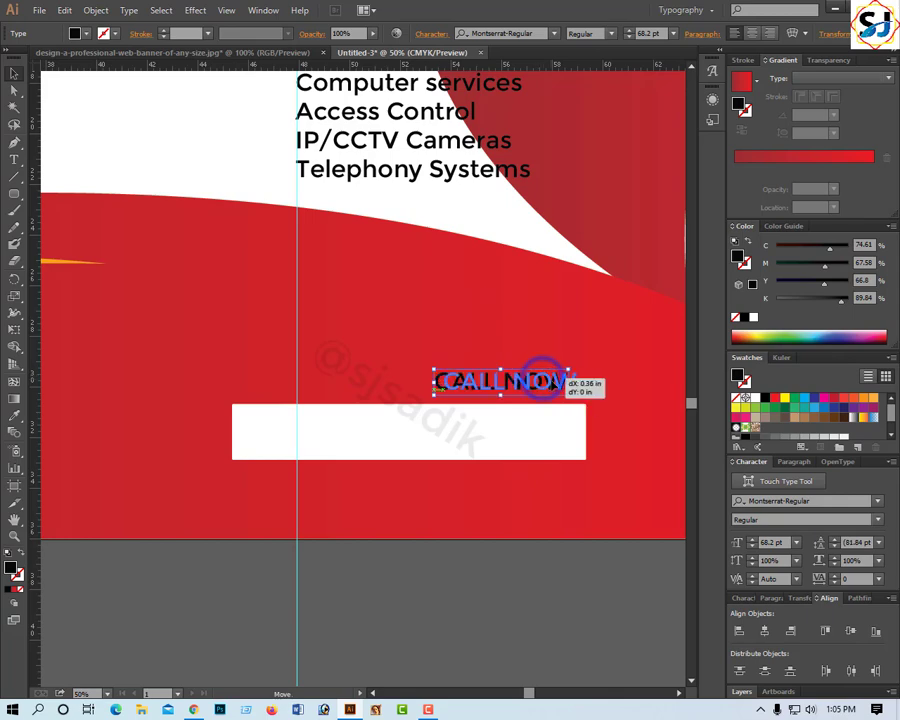
{"action": "left_click_drag", "start_coordinate": [543, 381], "coordinate": [552, 385]}
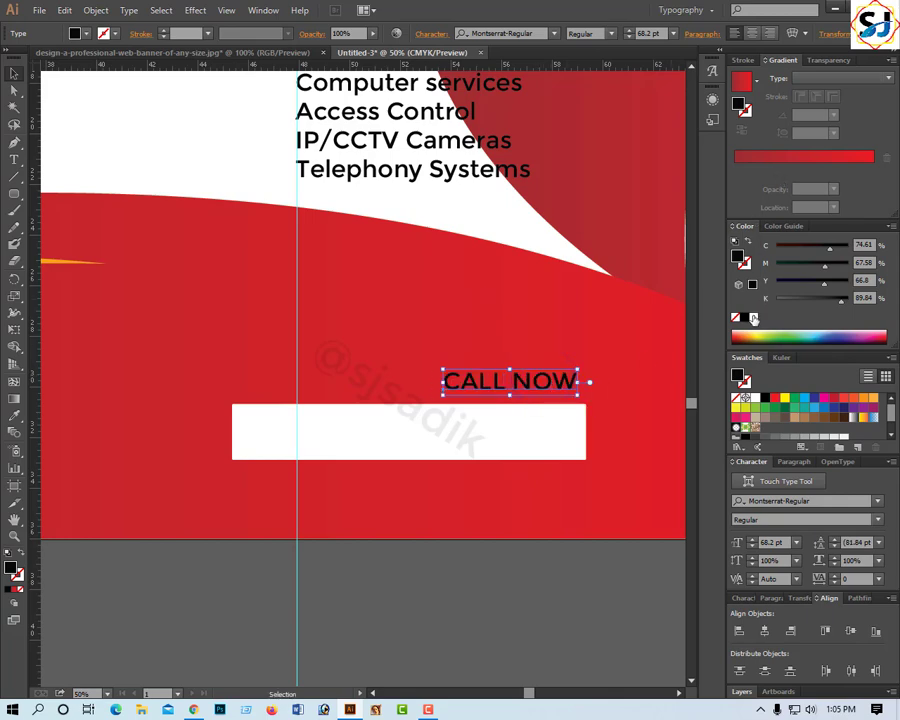
Colour CALL NOW yellow and nudge it slightly lower.
{"action": "left_click", "coordinate": [754, 318]}
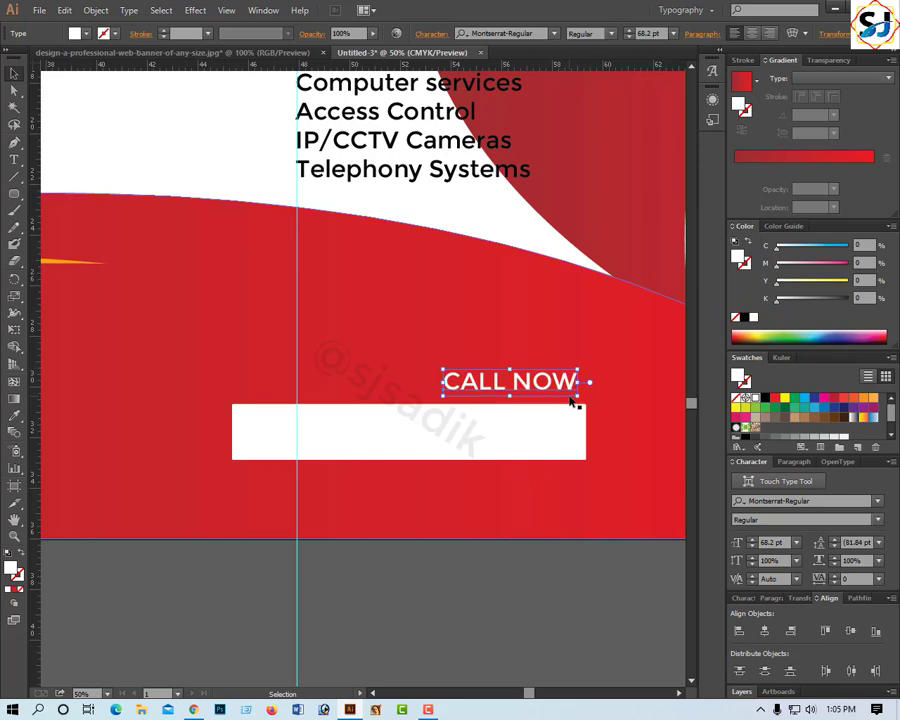
{"action": "key", "text": "Down"}
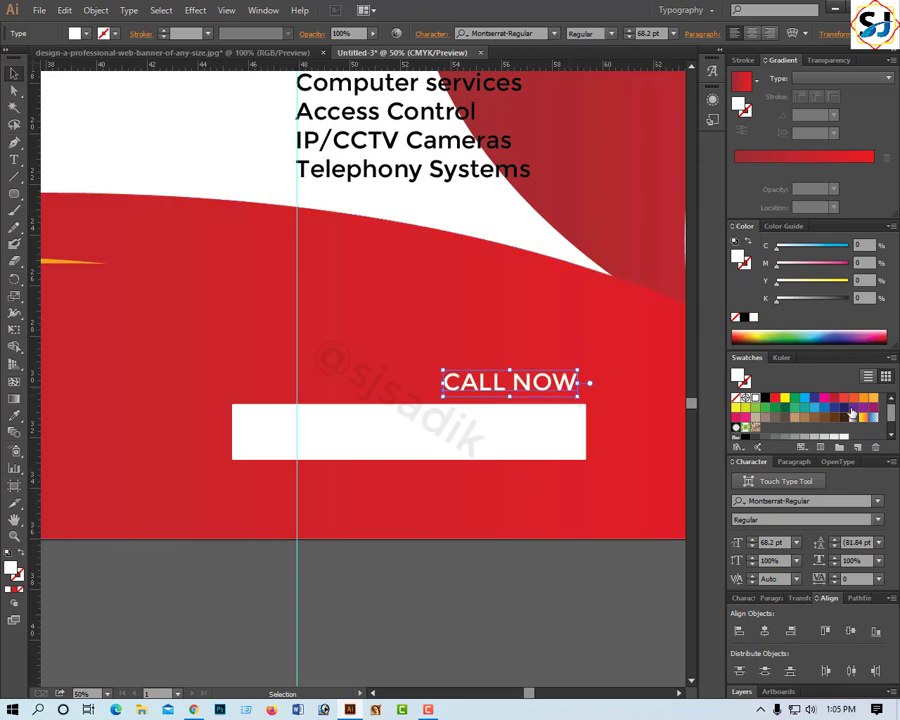
{"action": "left_click", "coordinate": [848, 281]}
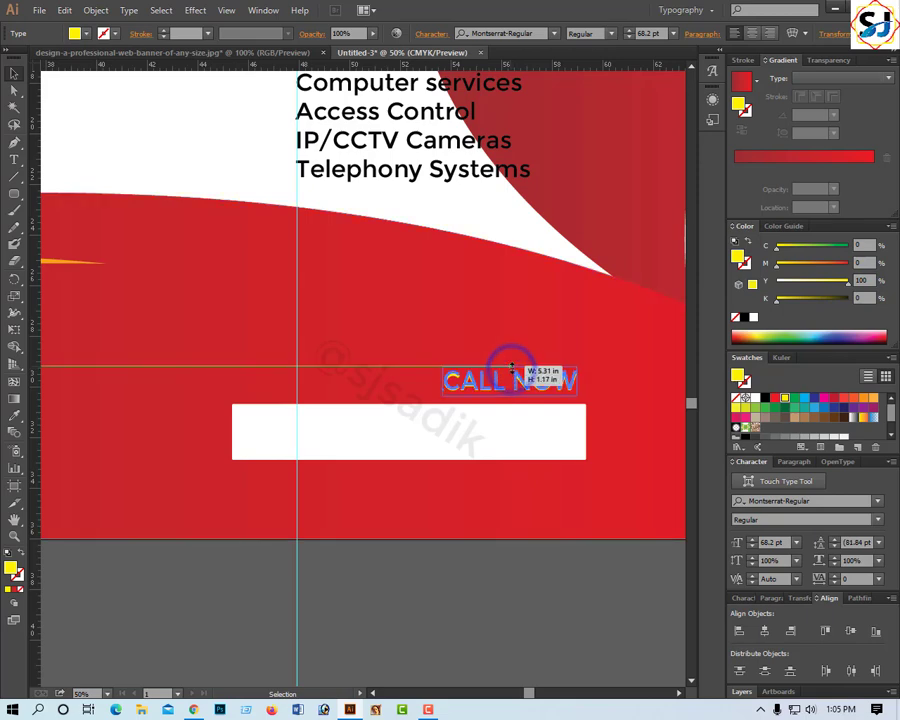
{"action": "left_click_drag", "start_coordinate": [511, 370], "coordinate": [511, 368]}
Set CALL NOW to 100 pt with 100% horizontal scale, centred over the bar.
{"action": "left_click", "coordinate": [786, 541]}
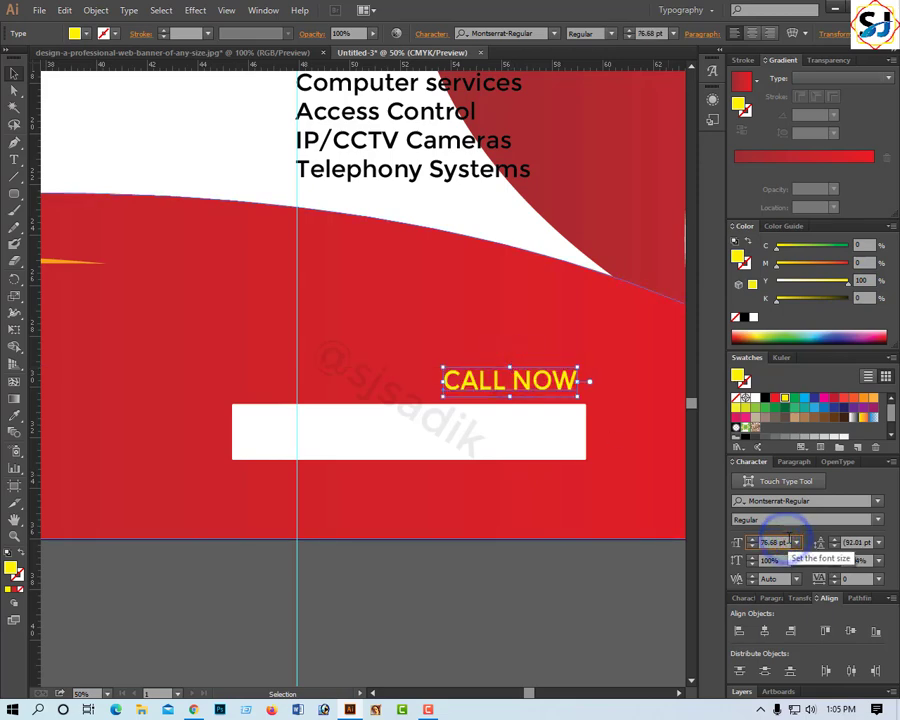
{"action": "left_click", "coordinate": [789, 541]}
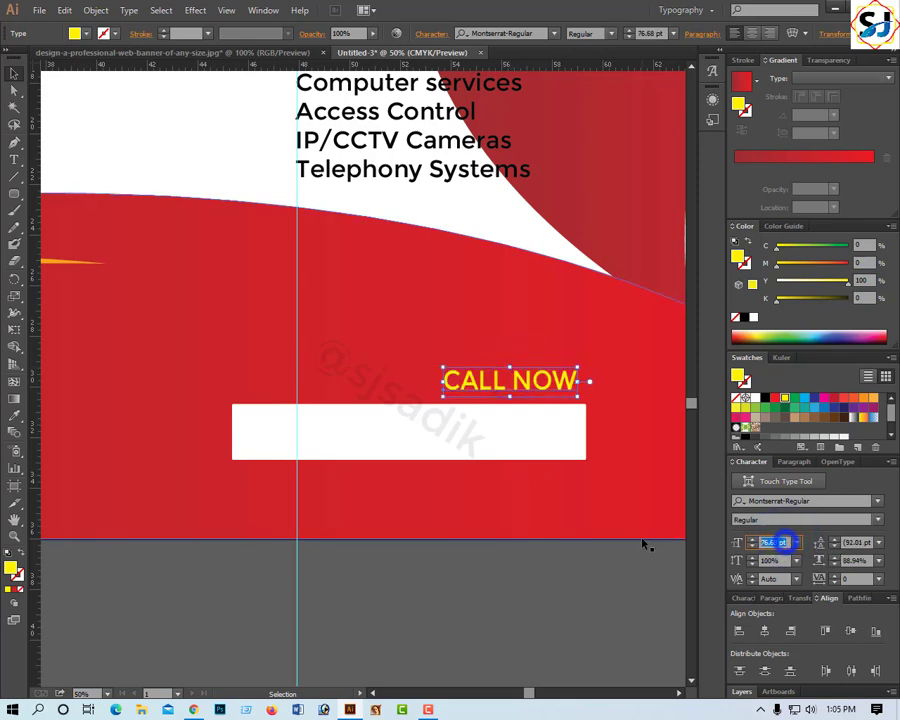
{"action": "type", "text": "100"}
{"action": "key", "text": "Return"}
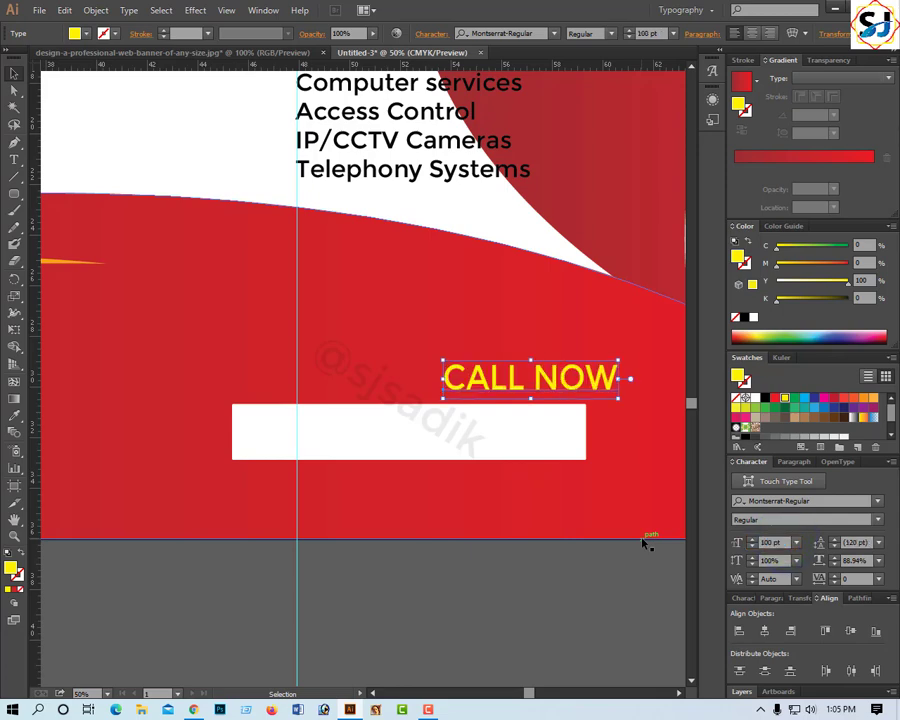
{"action": "left_click", "coordinate": [879, 562]}
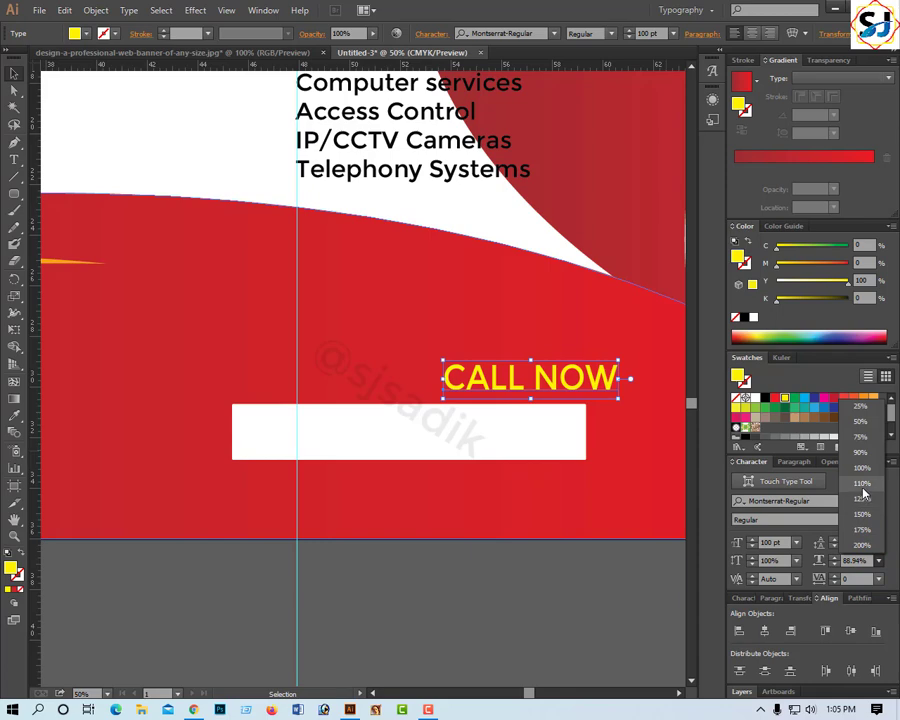
{"action": "left_click", "coordinate": [862, 467]}
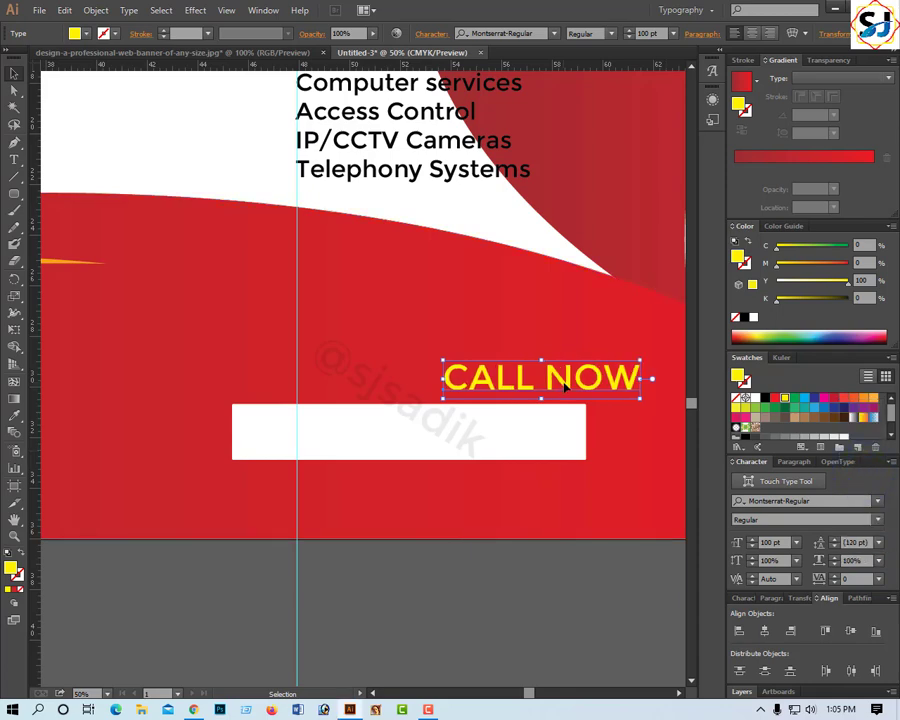
{"action": "mouse_move", "coordinate": [566, 387]}
{"action": "left_mouse_down"}
{"action": "mouse_move", "coordinate": [518, 387]}
{"action": "mouse_move", "coordinate": [510, 321]}
{"action": "left_mouse_up"}
Duplicate CALL NOW above itself and replace the copy's text with 999-287.
{"action": "key", "text": "t"}
{"action": "left_click", "coordinate": [506, 320]}
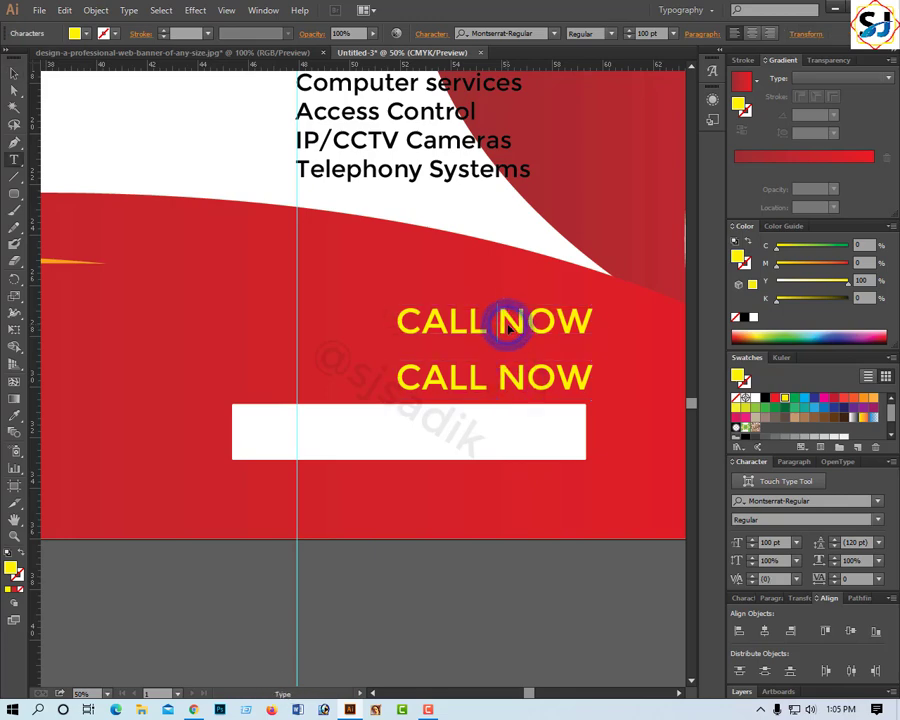
{"action": "key", "text": "ctrl+a"}
{"action": "key", "text": "ctrl+v"}
{"action": "key", "text": "Escape"}
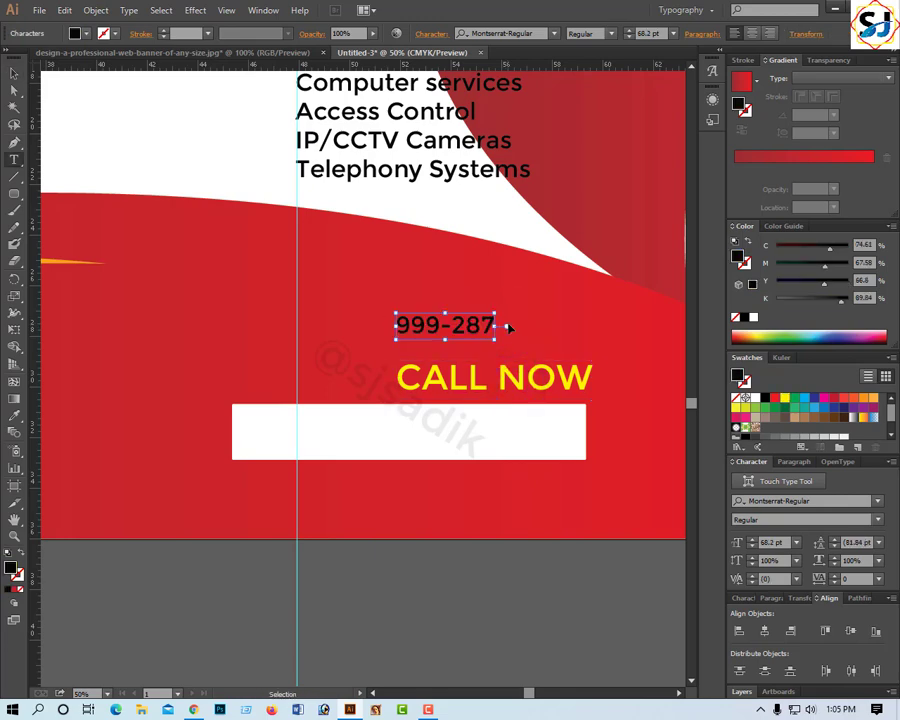
Set the 999-287 text to 100 pt.
{"action": "triple_click", "coordinate": [496, 324]}
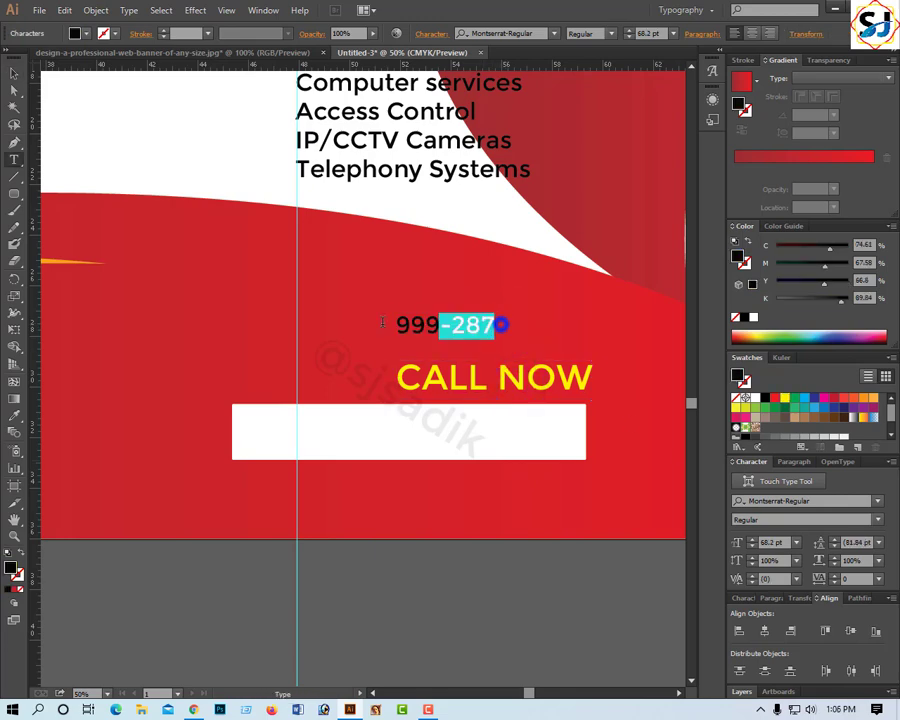
{"action": "left_click", "coordinate": [783, 551]}
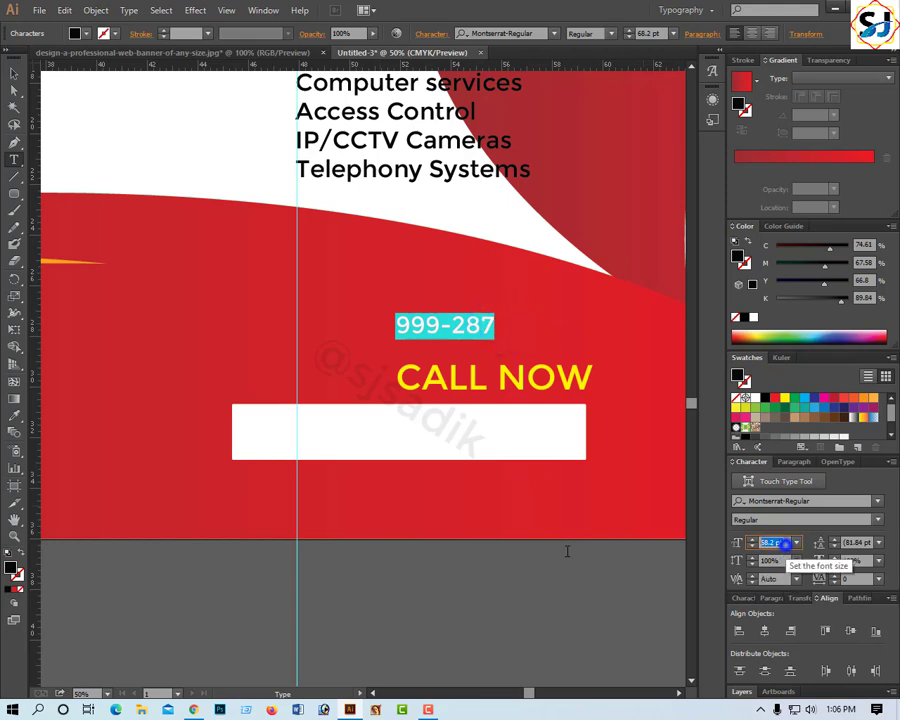
{"action": "type", "text": "100"}
{"action": "key", "text": "Return"}
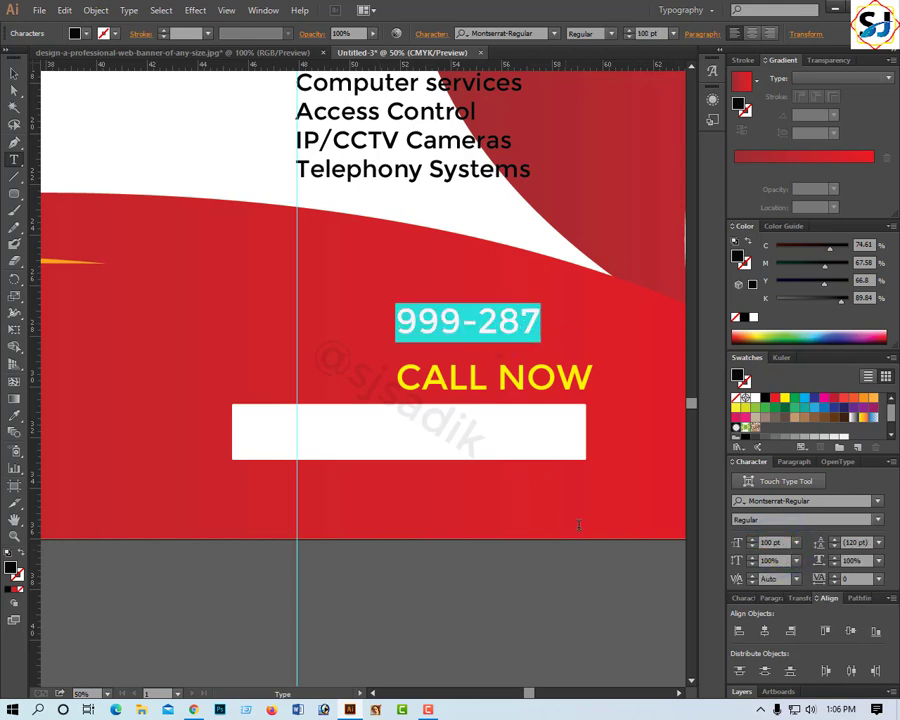
{"action": "left_click", "coordinate": [15, 75]}
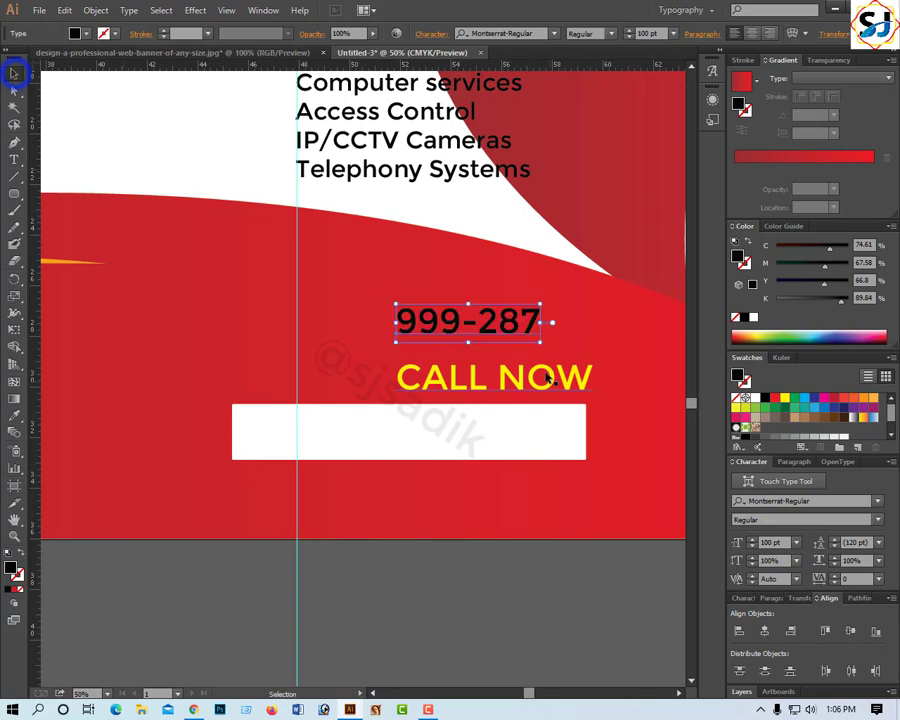
Place 999-287 on the white bar and bring it in front of the bar.
{"action": "left_click_drag", "start_coordinate": [517, 330], "coordinate": [553, 438]}
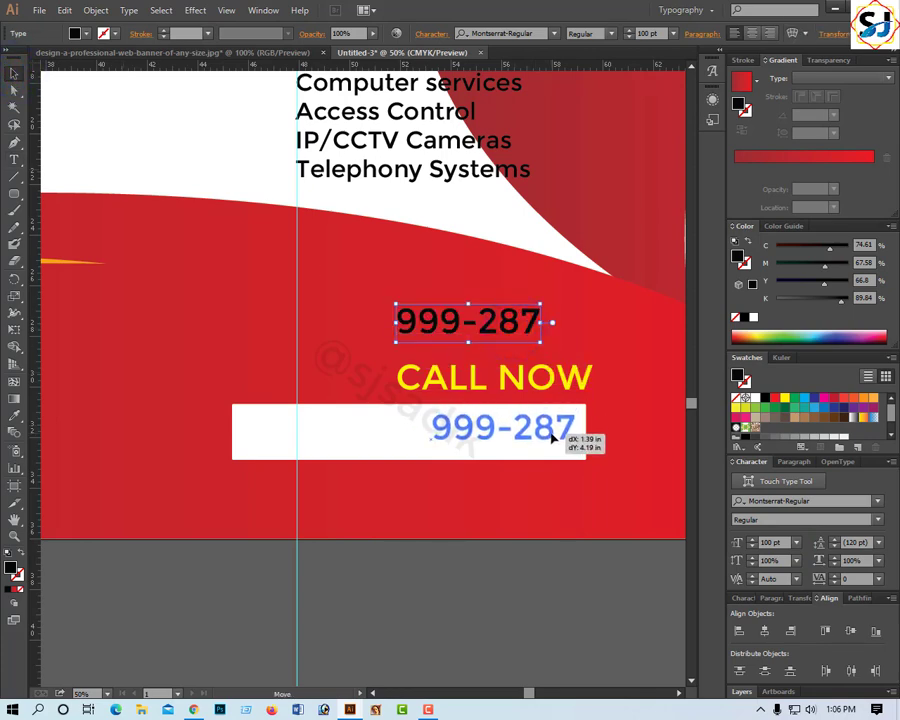
{"action": "right_click", "coordinate": [553, 438]}
{"action": "mouse_move", "coordinate": [592, 567]}
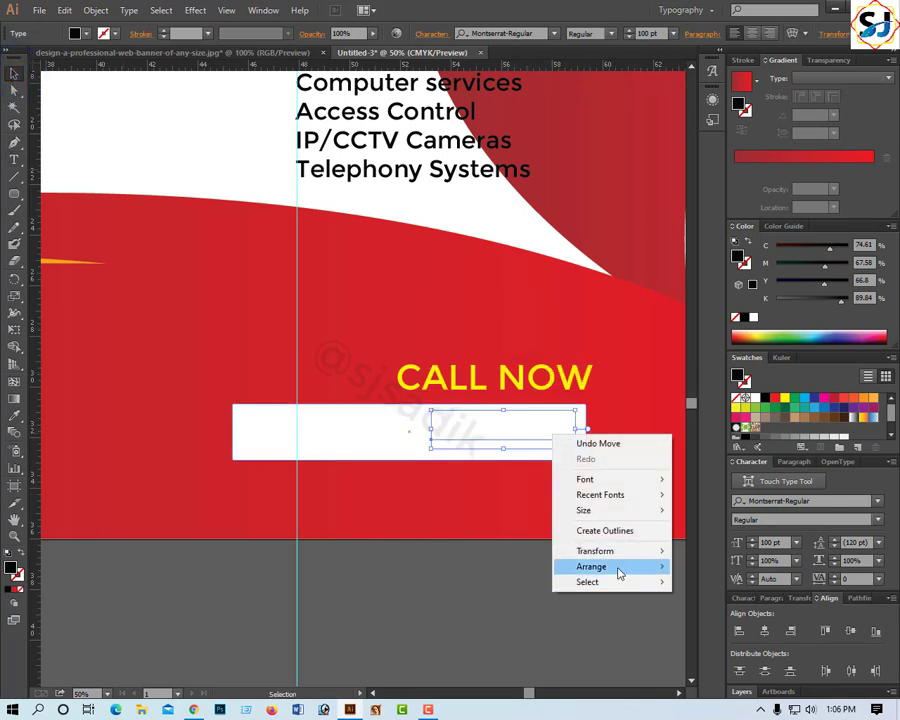
{"action": "left_click", "coordinate": [616, 567]}
{"action": "left_click", "coordinate": [680, 567]}
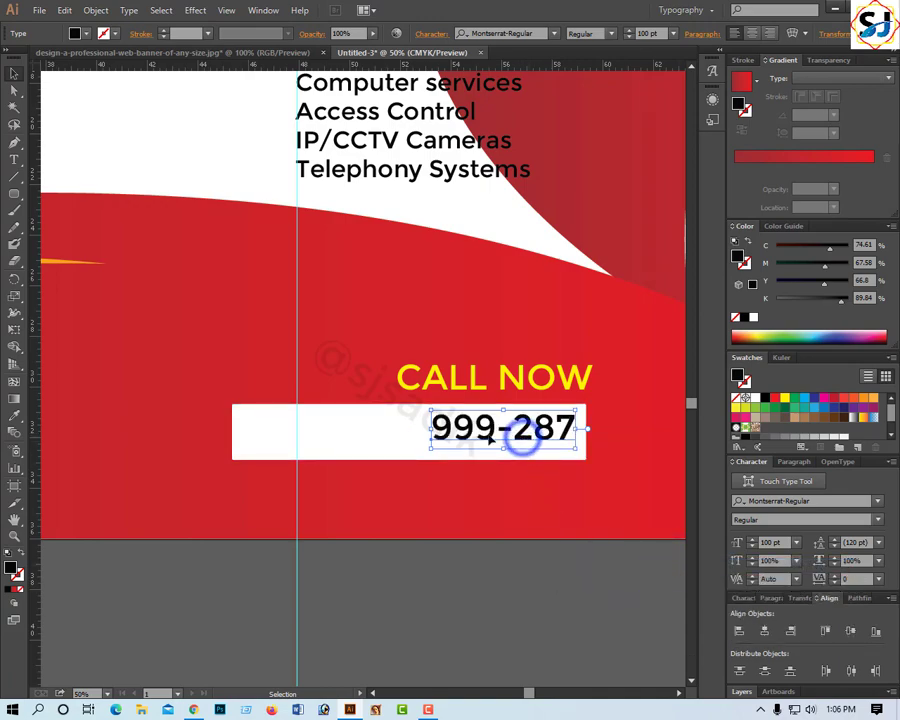
Shorten the white bar from the left so it starts just left of 999-287.
{"action": "left_click", "coordinate": [288, 431]}
{"action": "left_click_drag", "start_coordinate": [231, 431], "coordinate": [260, 431]}
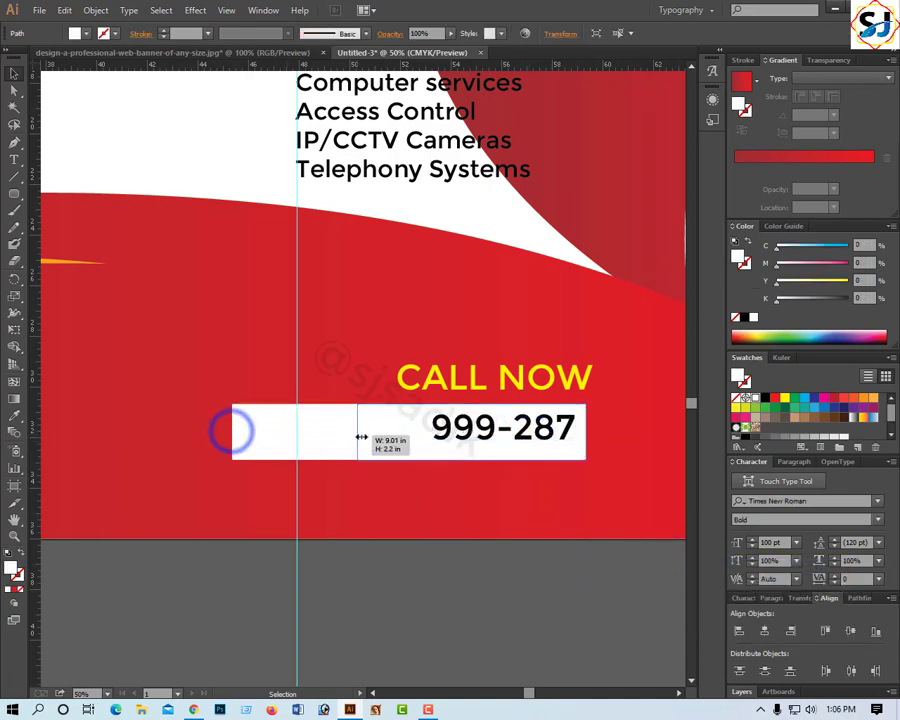
{"action": "left_click_drag", "start_coordinate": [318, 437], "coordinate": [397, 438]}
{"action": "left_click", "coordinate": [421, 501]}
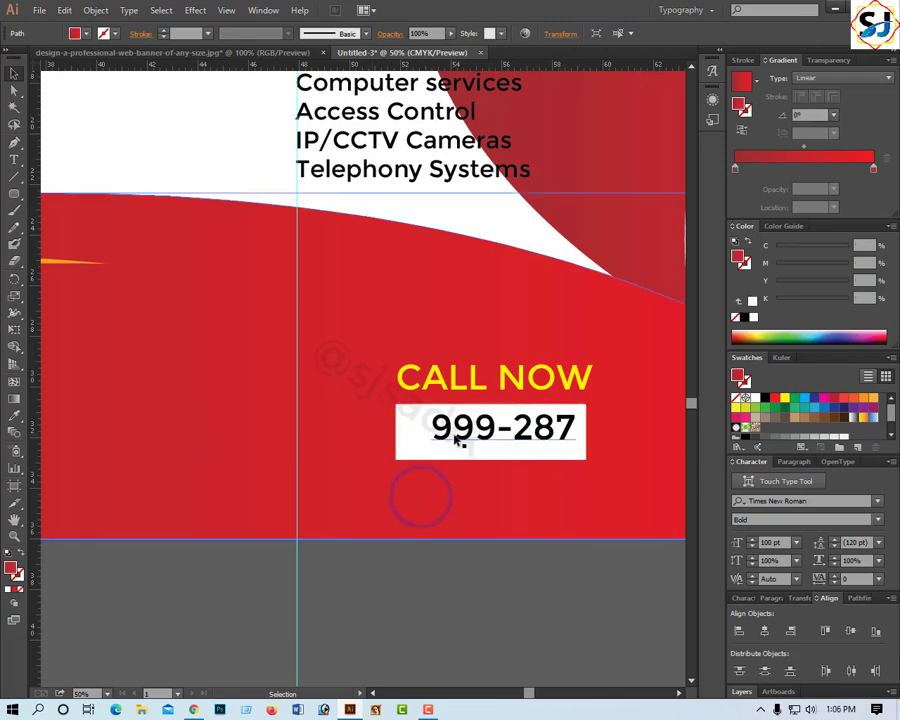
{"action": "left_click", "coordinate": [452, 429]}
Shift the white box's bottom-left anchor left to slant its left edge.
{"action": "key", "text": "a"}
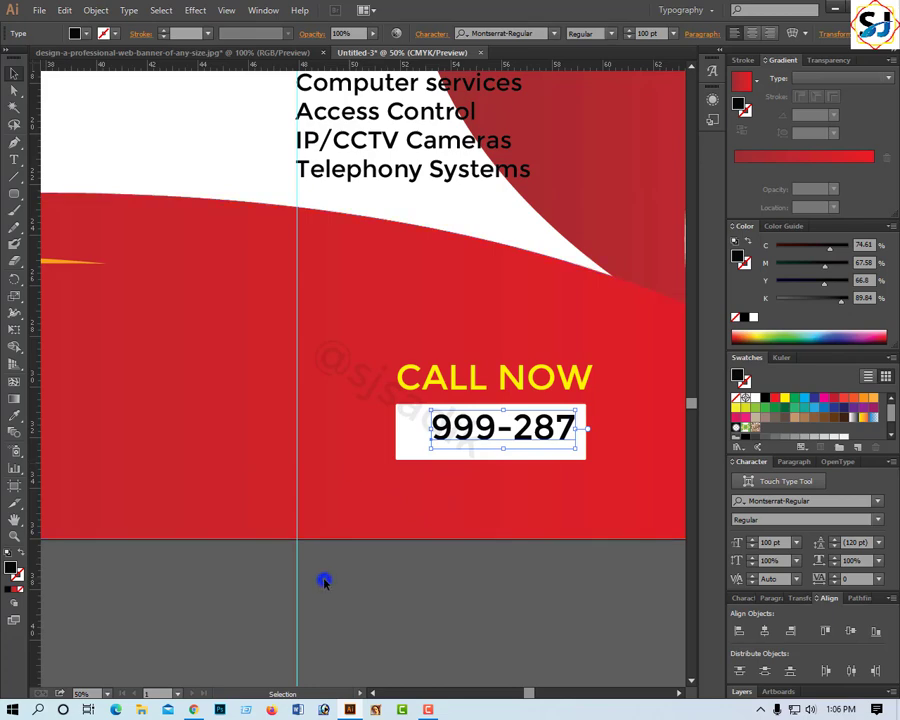
{"action": "left_click_drag", "start_coordinate": [323, 580], "coordinate": [274, 492]}
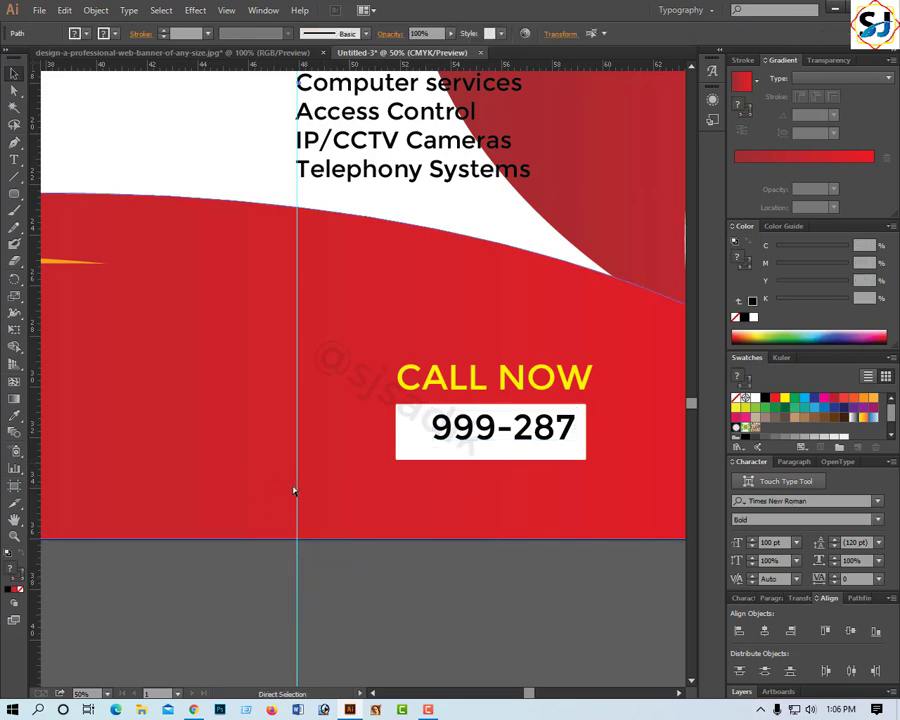
{"action": "key", "text": "v"}
{"action": "left_click", "coordinate": [405, 455]}
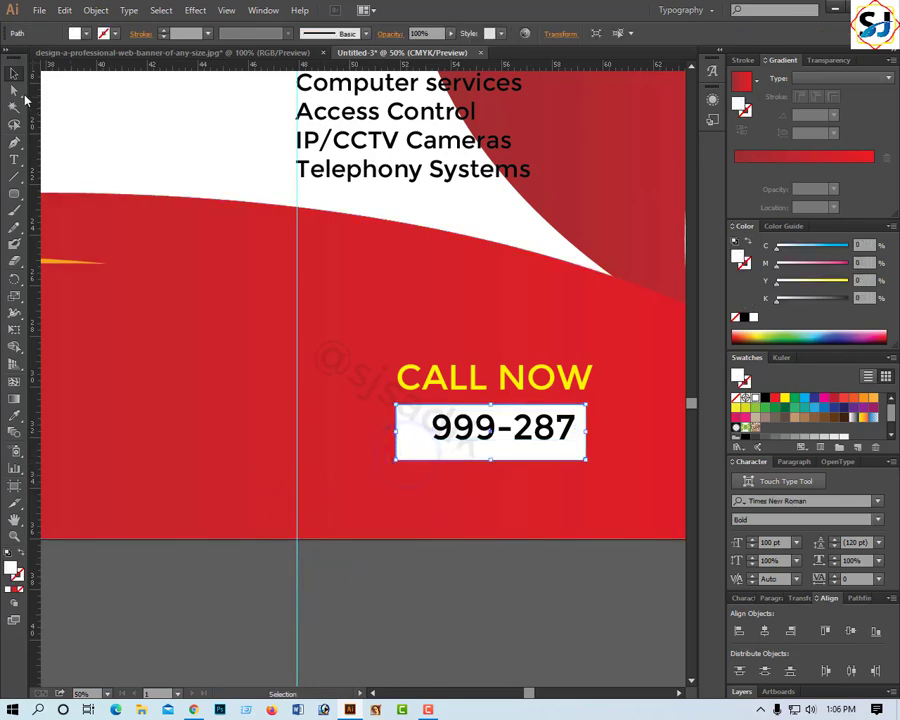
{"action": "left_click", "coordinate": [14, 92]}
{"action": "left_click", "coordinate": [327, 478]}
{"action": "left_click_drag", "start_coordinate": [373, 450], "coordinate": [406, 471]}
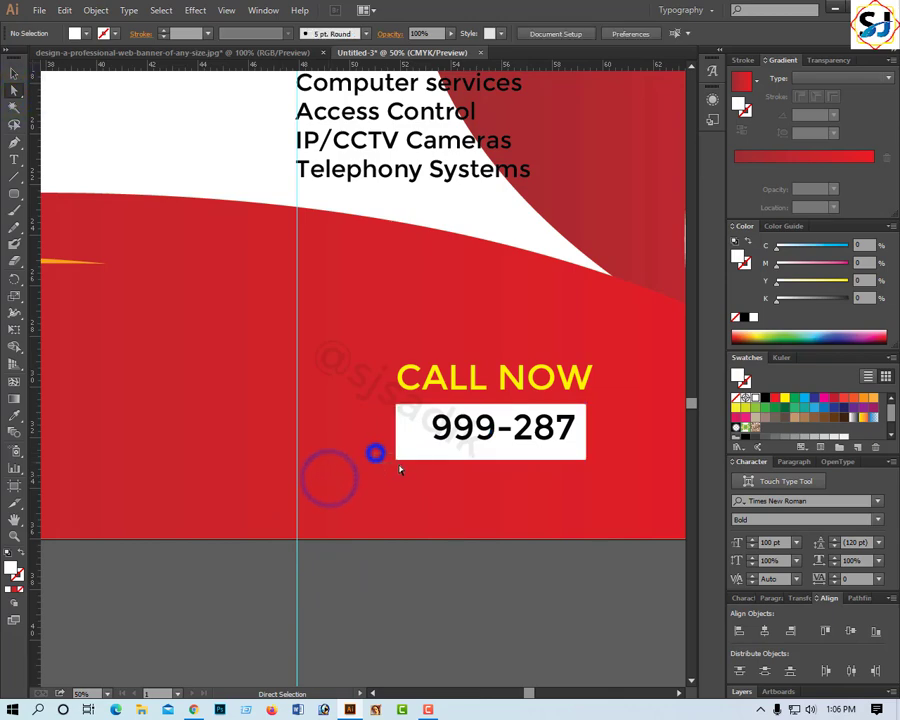
{"action": "key", "text": "shift+Left"}
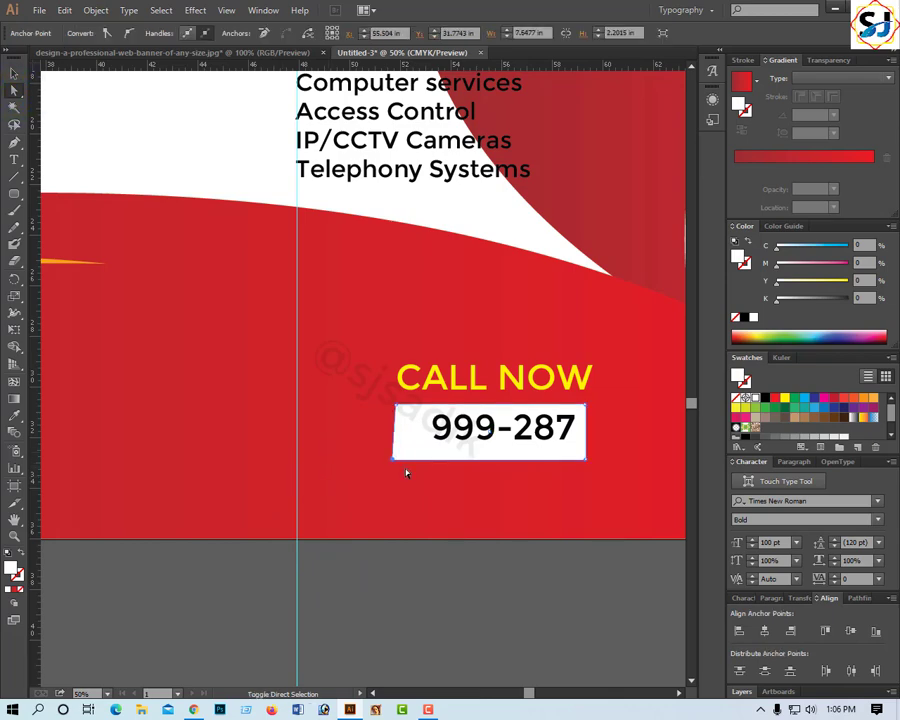
{"action": "key", "text": "shift+Left"}
{"action": "key", "text": "shift+Left"}
{"action": "key", "text": "shift+Left"}
{"action": "key", "text": "shift+Left"}
{"action": "key", "text": "shift+Left"}
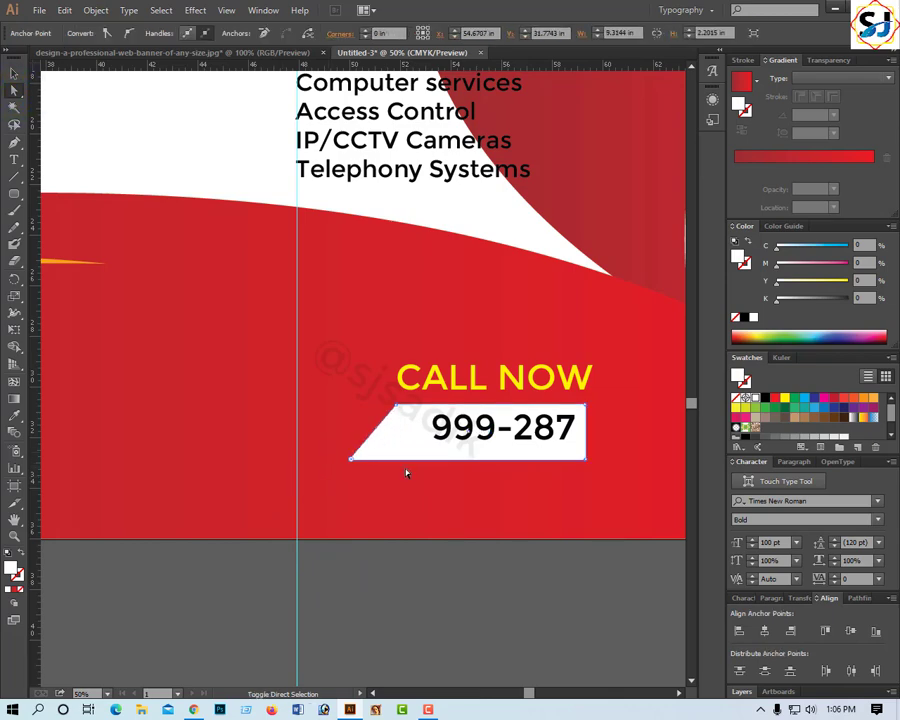
{"action": "key", "text": "shift+Left"}
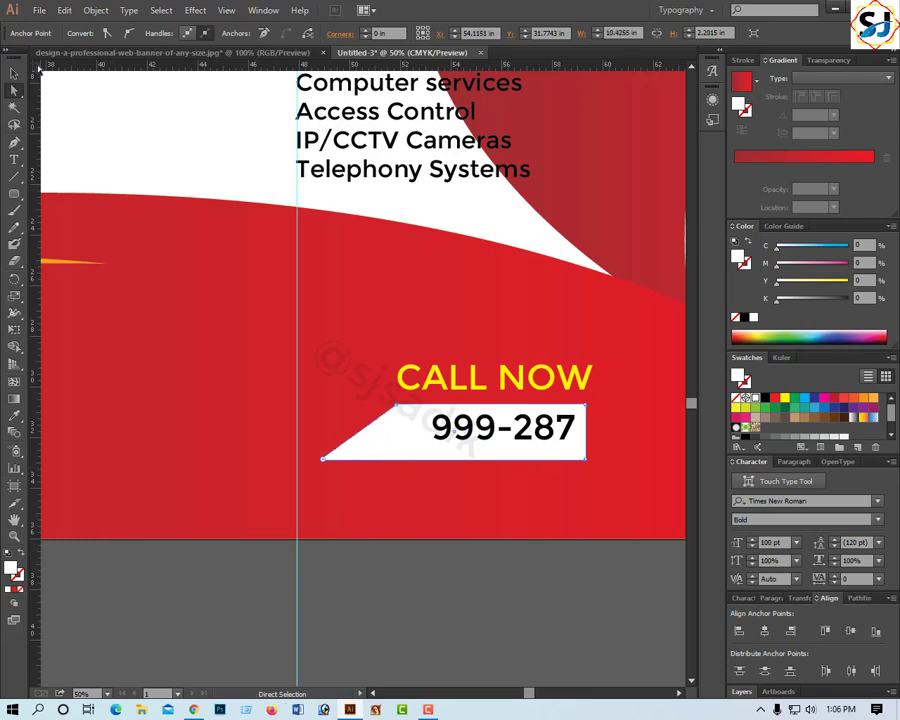
Nudge the 999-287 text down slightly.
{"action": "left_click", "coordinate": [14, 75]}
{"action": "left_click", "coordinate": [455, 442]}
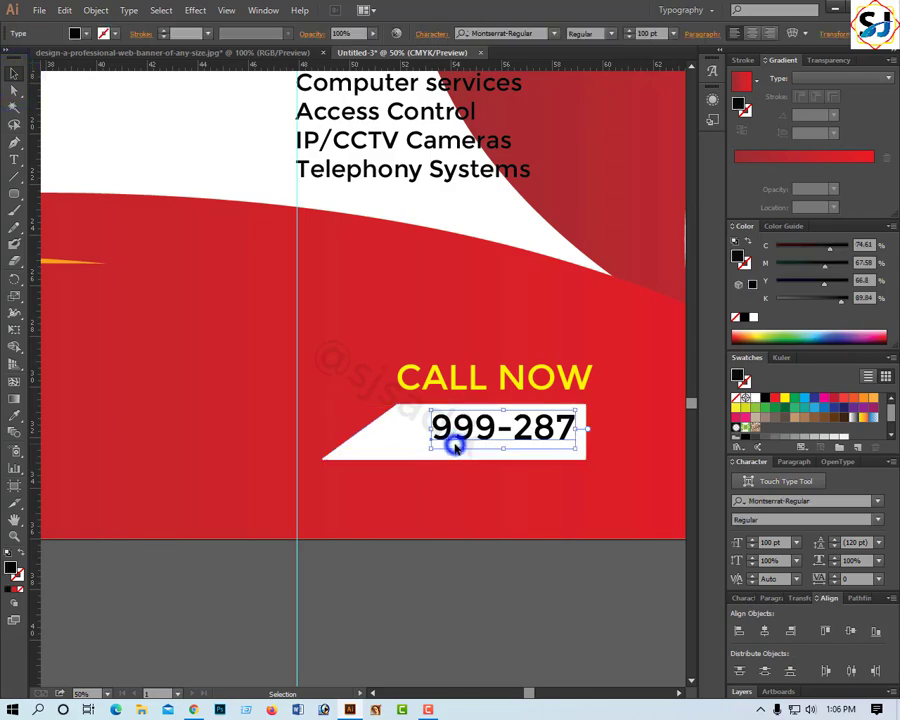
{"action": "key", "text": "Down"}
{"action": "key", "text": "Down"}
{"action": "key", "text": "Down"}
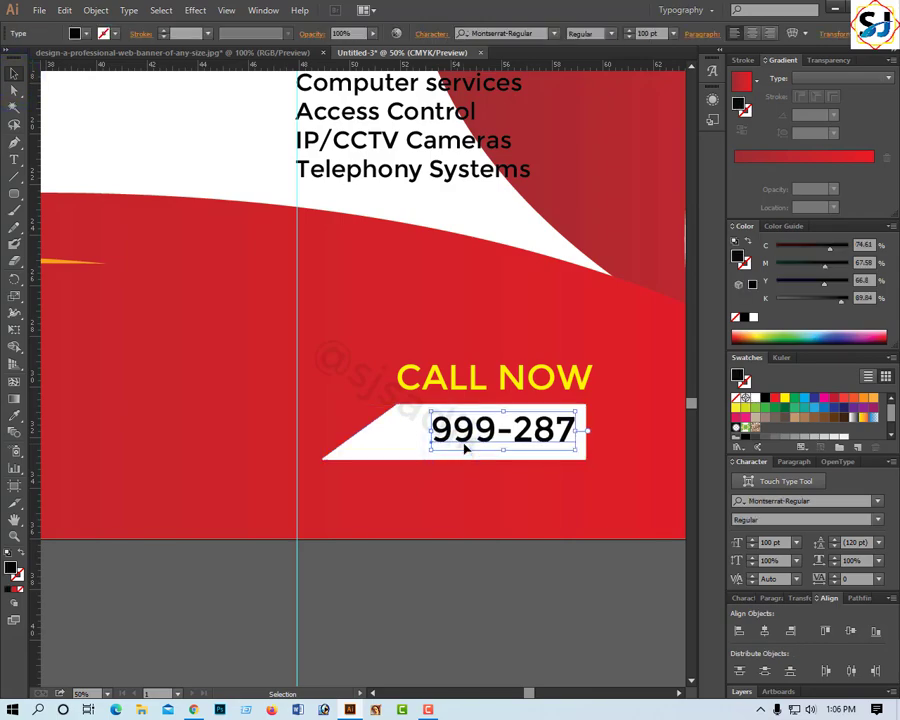
{"action": "left_click", "coordinate": [593, 427]}
Move the SERVICES WE PROVIDE heading and its list onto the blue area.
{"action": "key", "text": "ctrl+minus"}
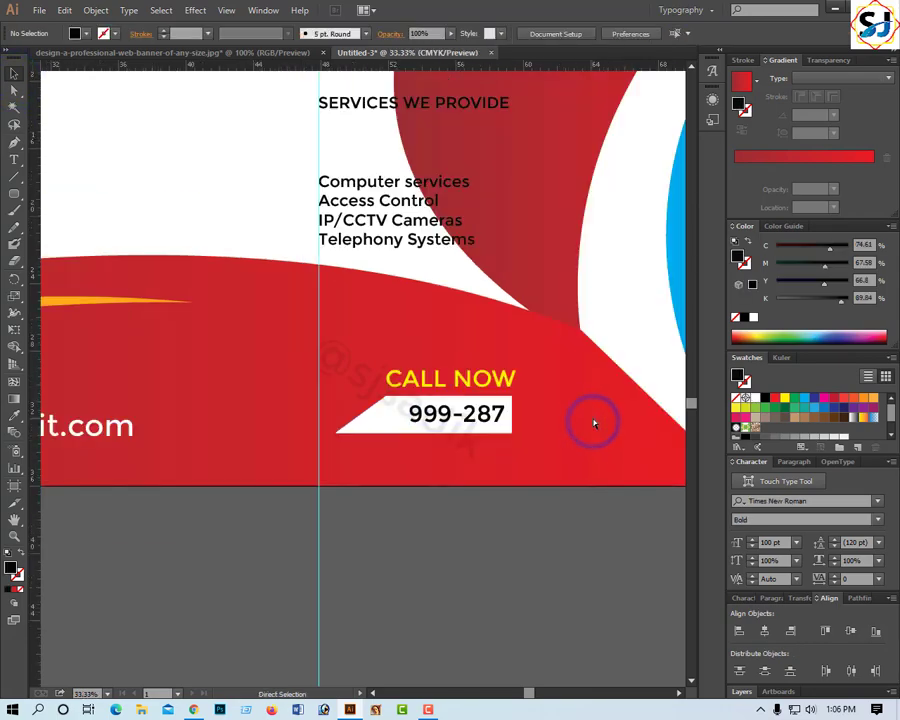
{"action": "key", "text": "ctrl+minus"}
{"action": "key", "text": "ctrl+minus"}
{"action": "key", "text": "ctrl+minus"}
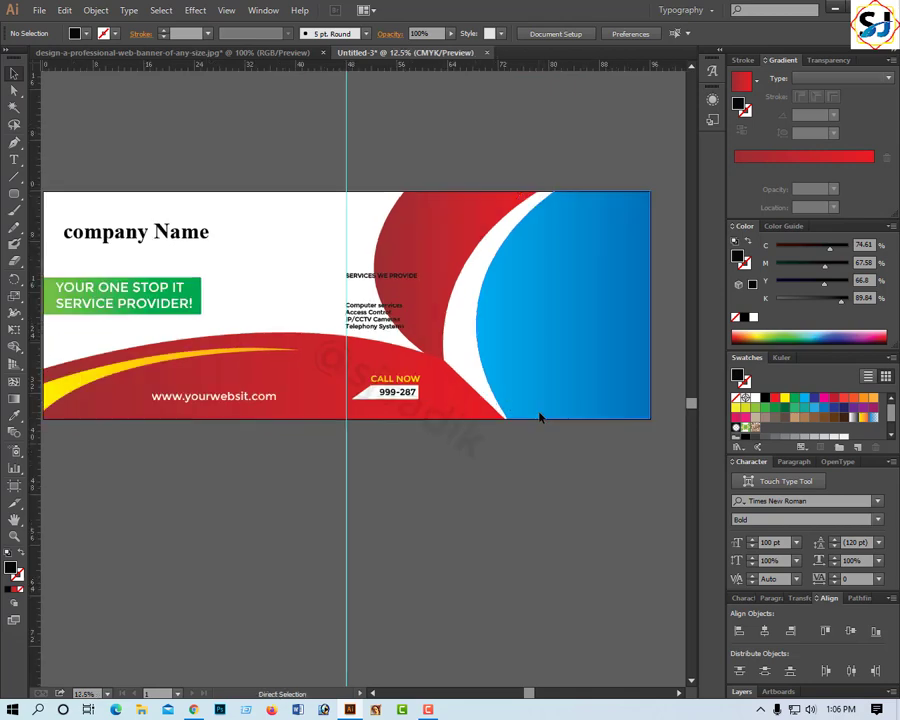
{"action": "left_click", "coordinate": [566, 278]}
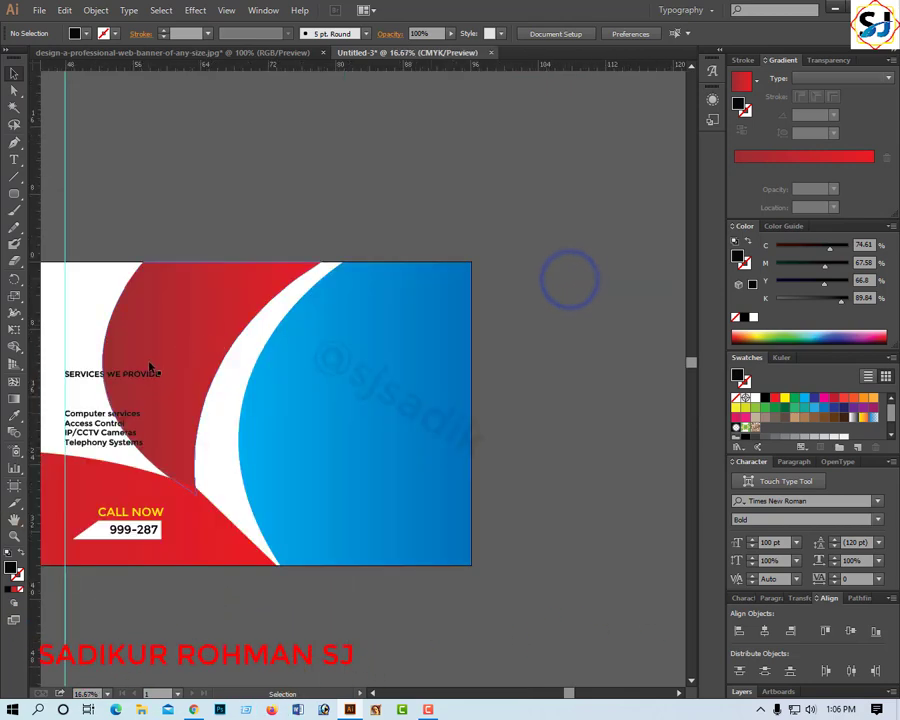
{"action": "left_click_drag", "start_coordinate": [142, 378], "coordinate": [410, 336]}
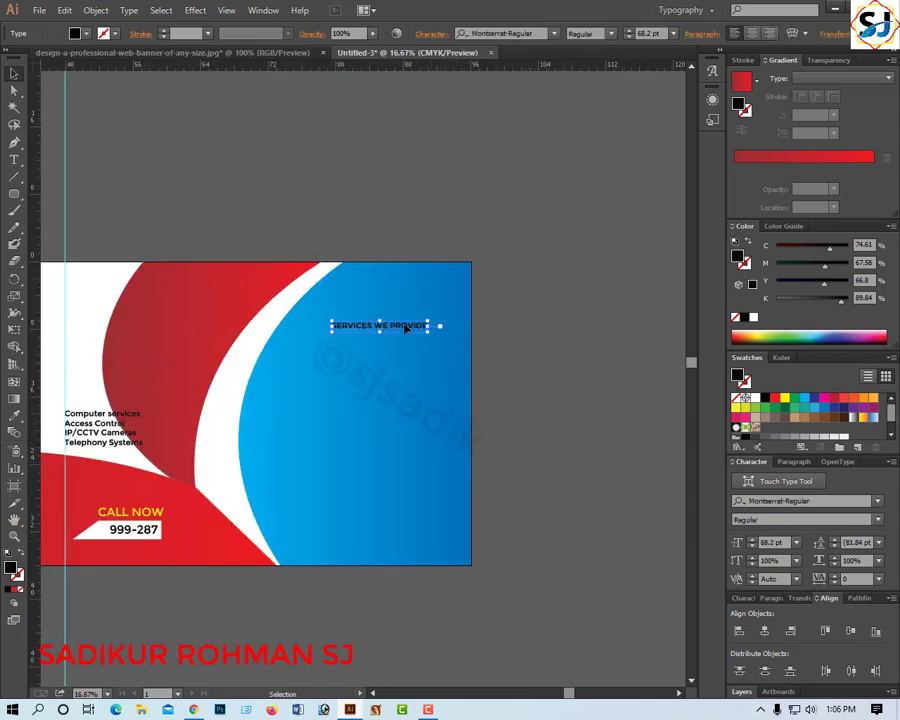
{"action": "left_click_drag", "start_coordinate": [94, 428], "coordinate": [375, 375]}
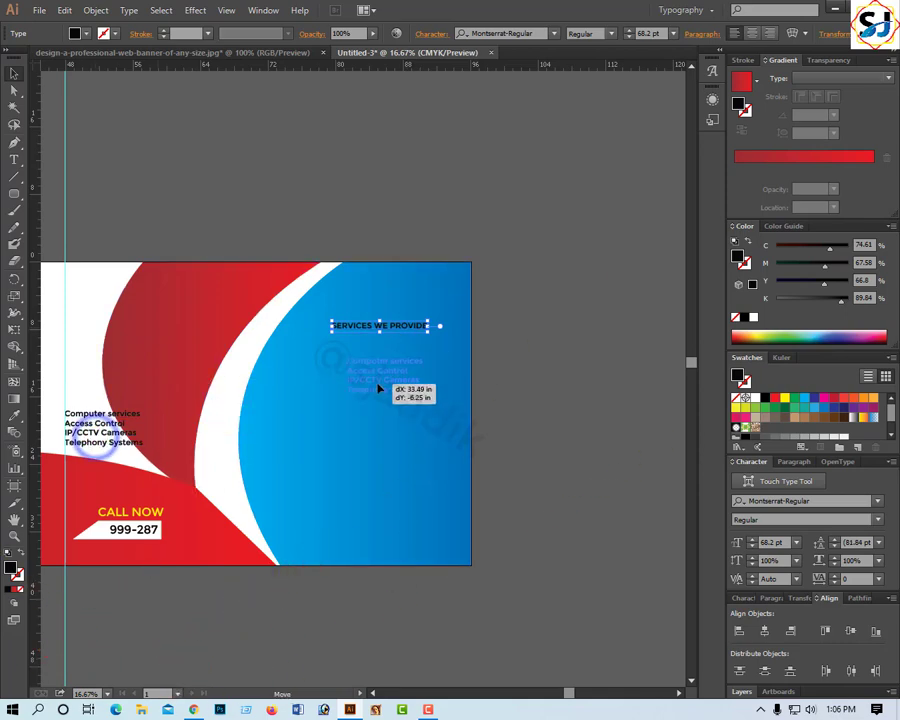
Make both service texts 150 pt white and shift them left and down on blue.
{"action": "left_click", "coordinate": [388, 327], "text": "shift"}
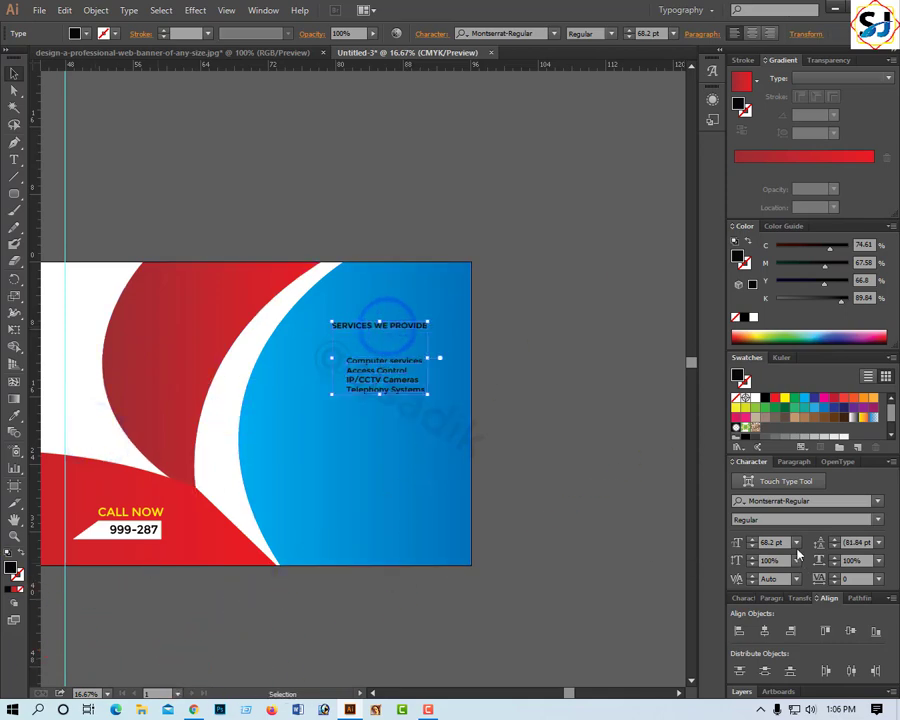
{"action": "left_click_drag", "start_coordinate": [787, 543], "coordinate": [752, 543]}
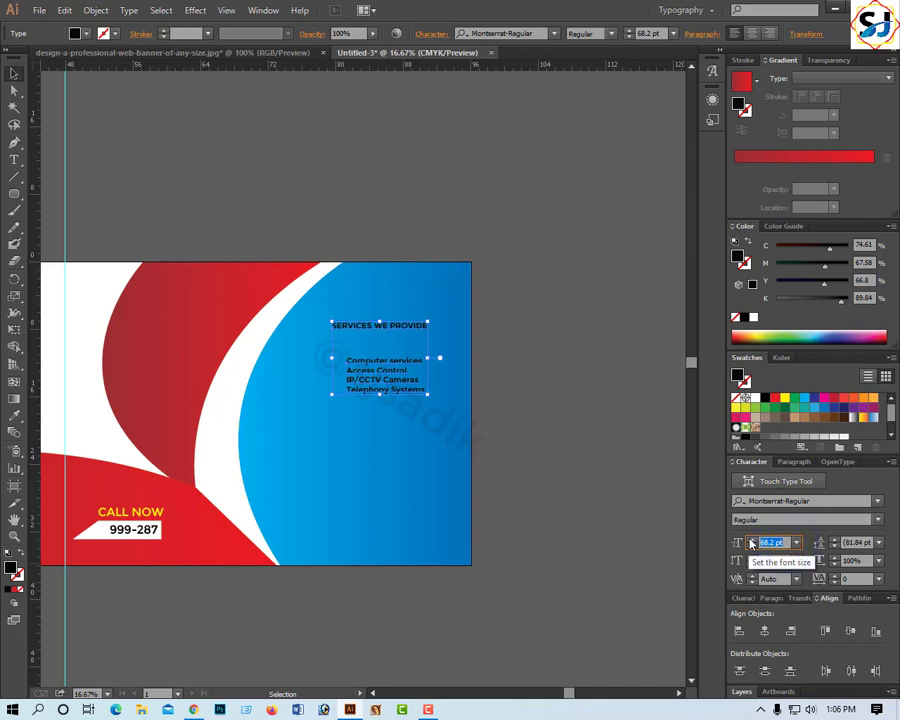
{"action": "type", "text": "150"}
{"action": "key", "text": "Return"}
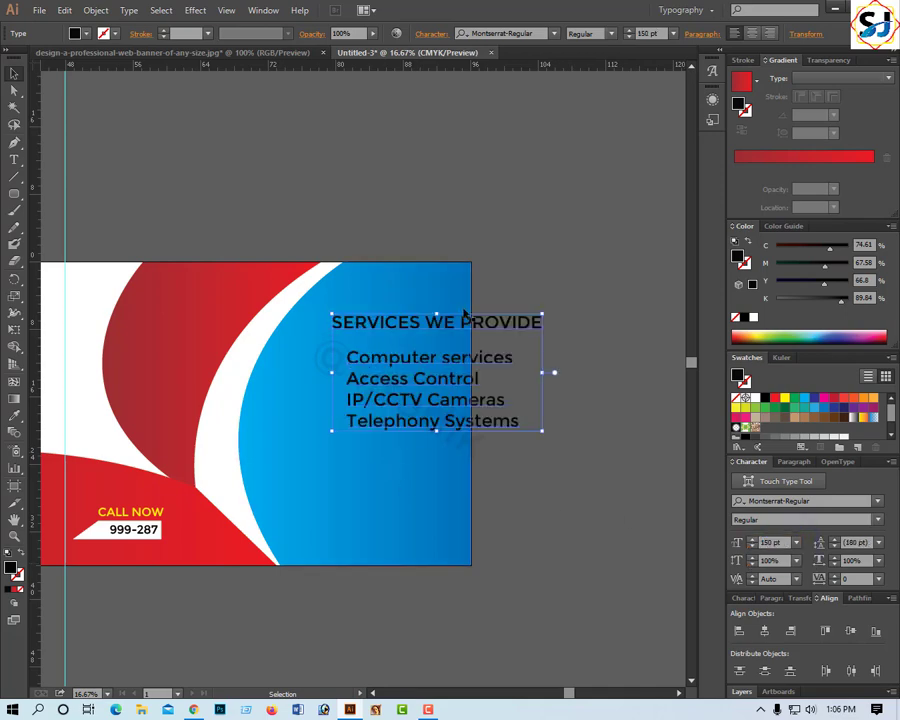
{"action": "left_click", "coordinate": [753, 318]}
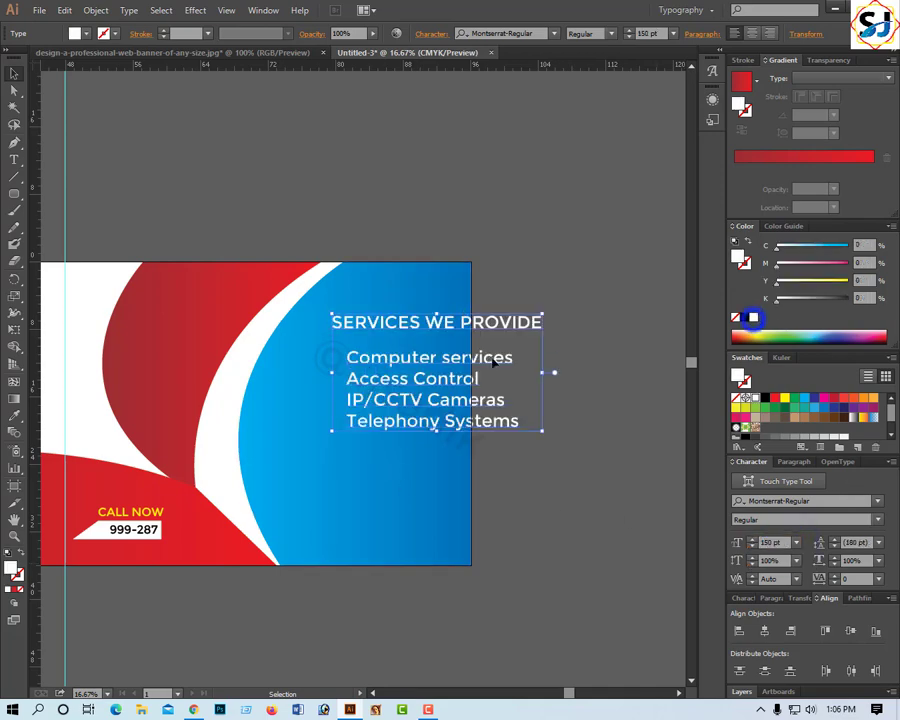
{"action": "left_click_drag", "start_coordinate": [476, 327], "coordinate": [421, 355]}
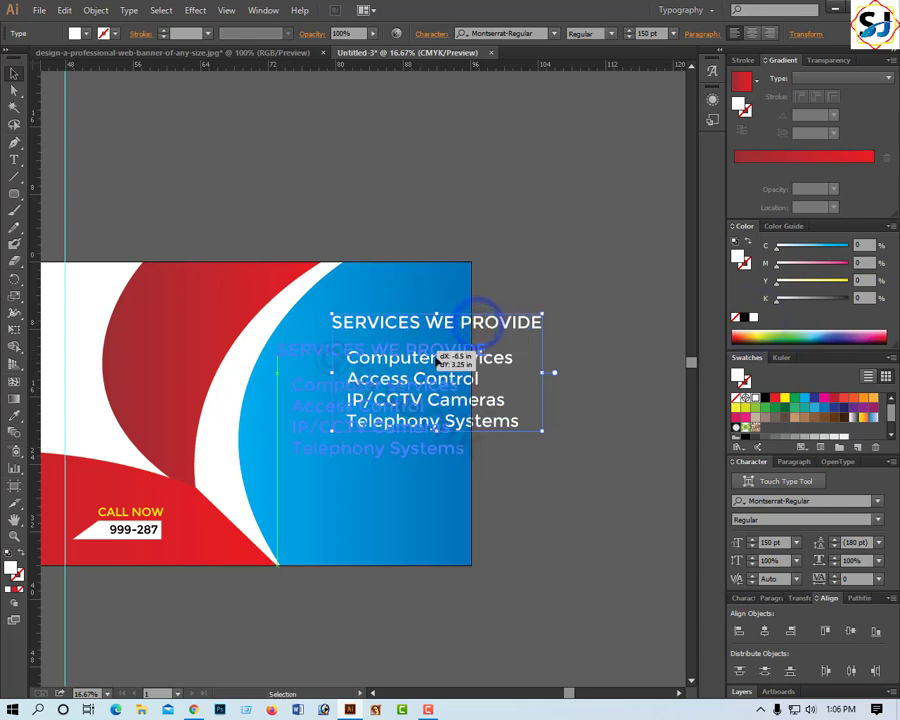
{"action": "left_click", "coordinate": [555, 350]}
{"action": "key", "text": "ctrl+="}
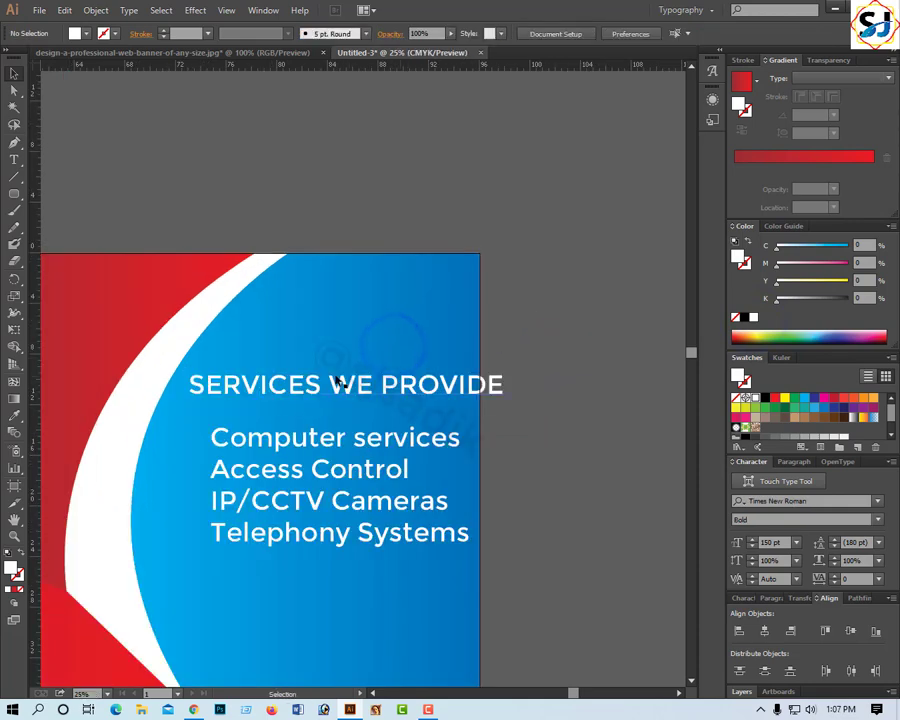
{"action": "left_click", "coordinate": [327, 378]}
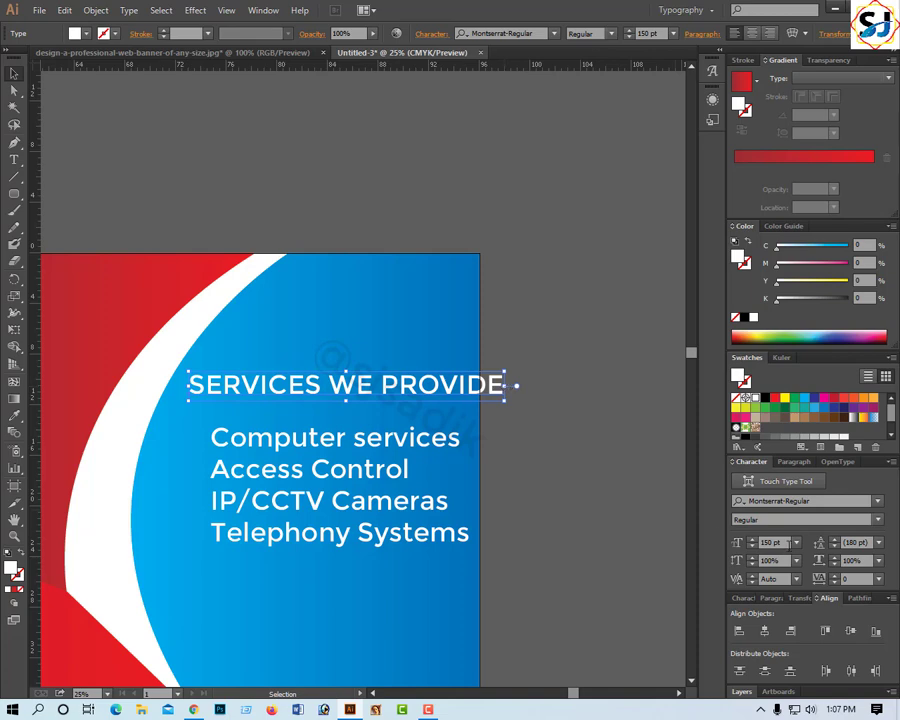
Condense the SERVICES WE PROVIDE heading horizontally and nudge it up and left.
{"action": "left_click_drag", "start_coordinate": [510, 385], "coordinate": [488, 385]}
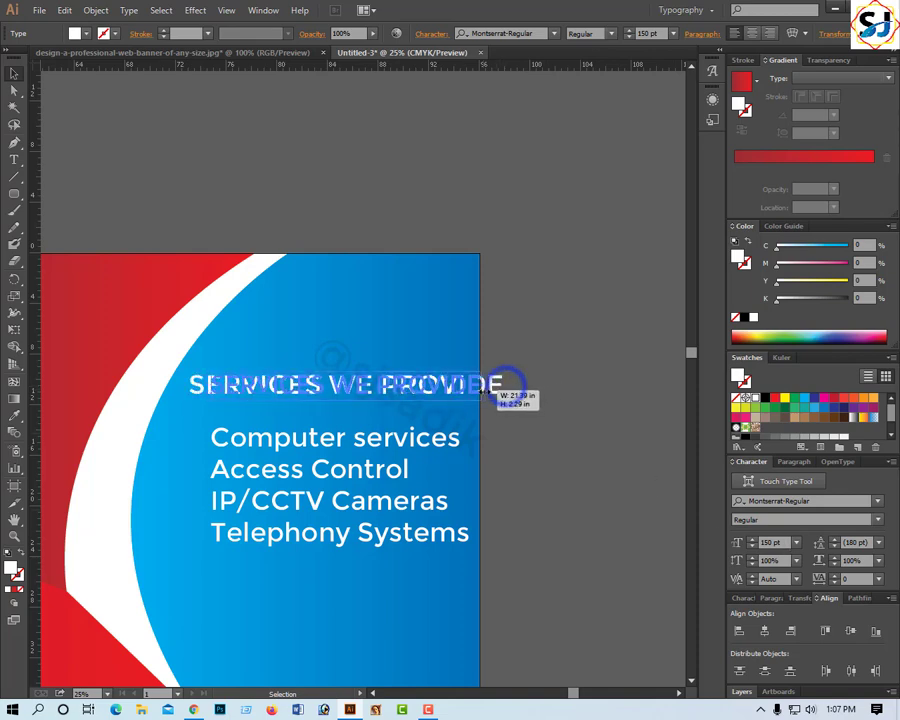
{"action": "left_click_drag", "start_coordinate": [360, 386], "coordinate": [344, 369]}
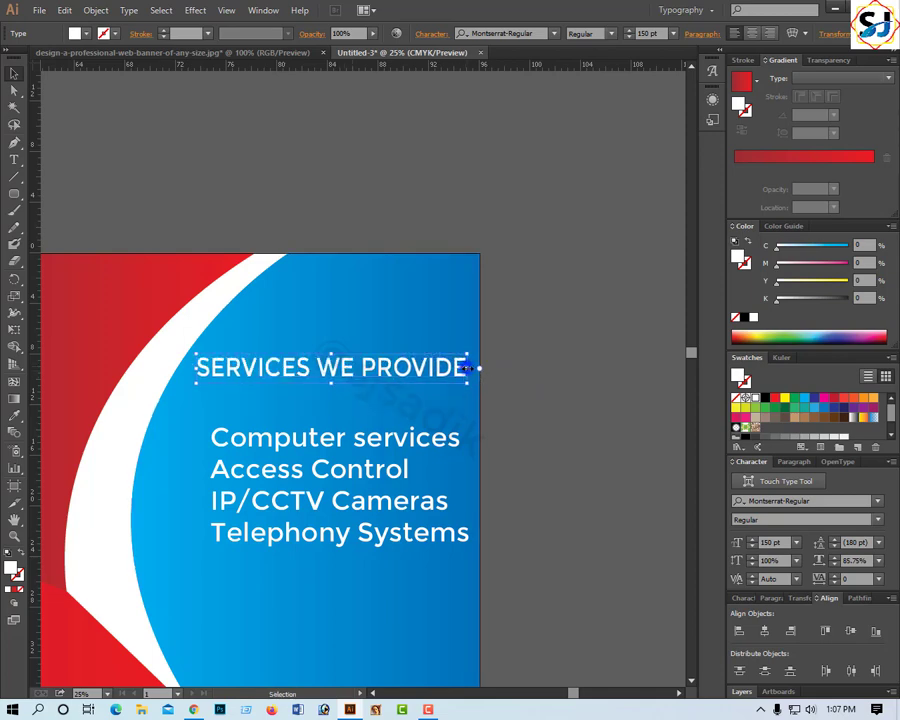
{"action": "left_click_drag", "start_coordinate": [467, 368], "coordinate": [469, 368]}
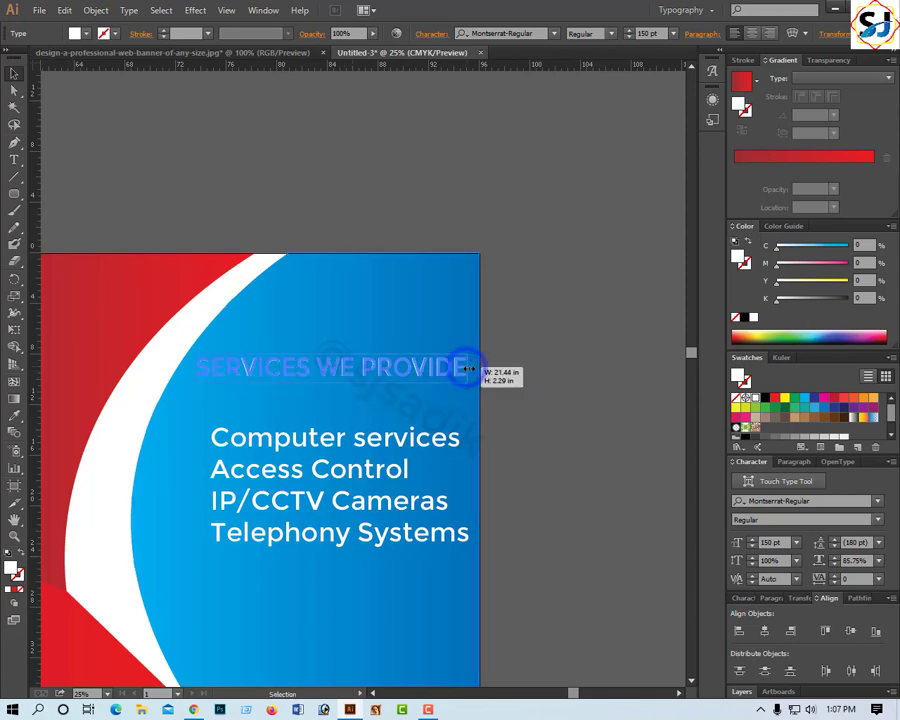
Set the four service lines to 120 pt type with 192 pt leading.
{"action": "left_click", "coordinate": [341, 485]}
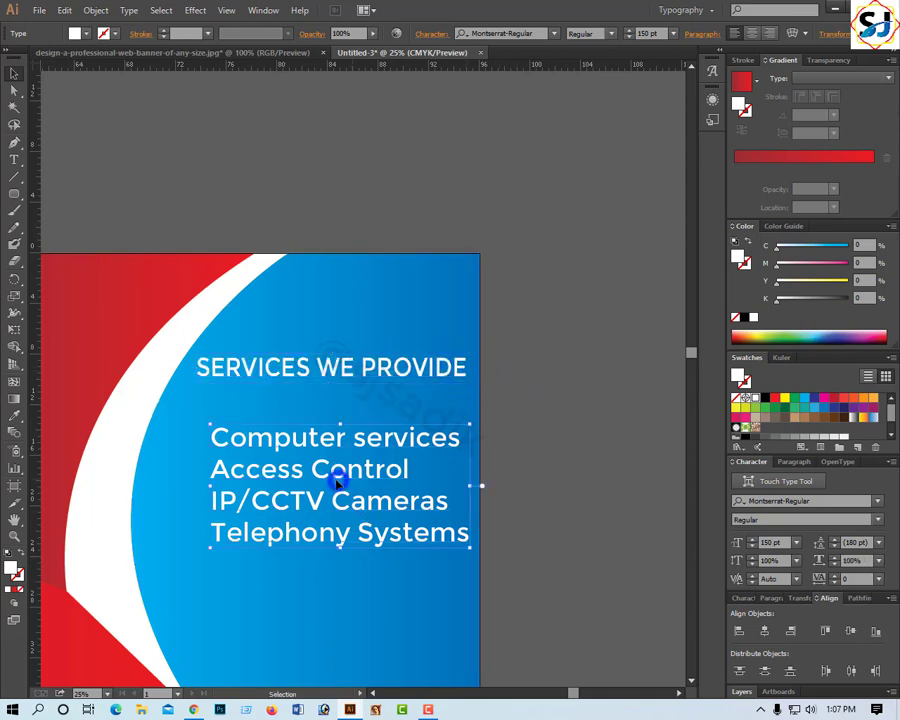
{"action": "double_click", "coordinate": [786, 542]}
{"action": "type", "text": "0"}
{"action": "key", "text": "Return"}
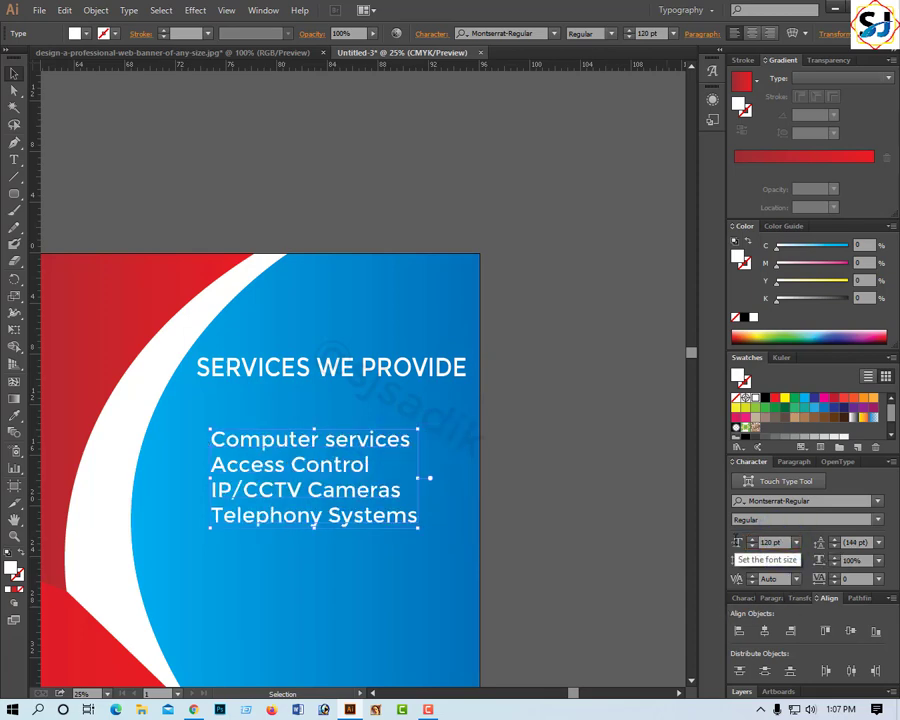
{"action": "key", "text": "alt+Down"}
{"action": "key", "text": "alt+Down"}
{"action": "key", "text": "alt+Down"}
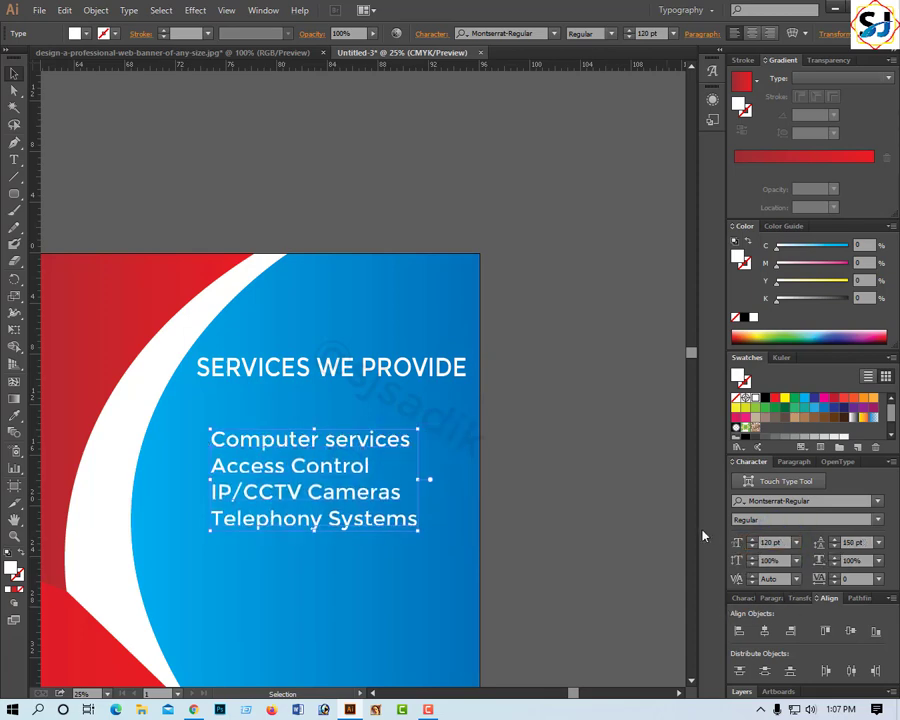
{"action": "key", "text": "alt+Down"}
{"action": "key", "text": "alt+Down"}
{"action": "key", "text": "alt+Down"}
{"action": "key", "text": "alt+Down"}
{"action": "key", "text": "alt+Down"}
{"action": "key", "text": "alt+Down"}
{"action": "key", "text": "alt+Down"}
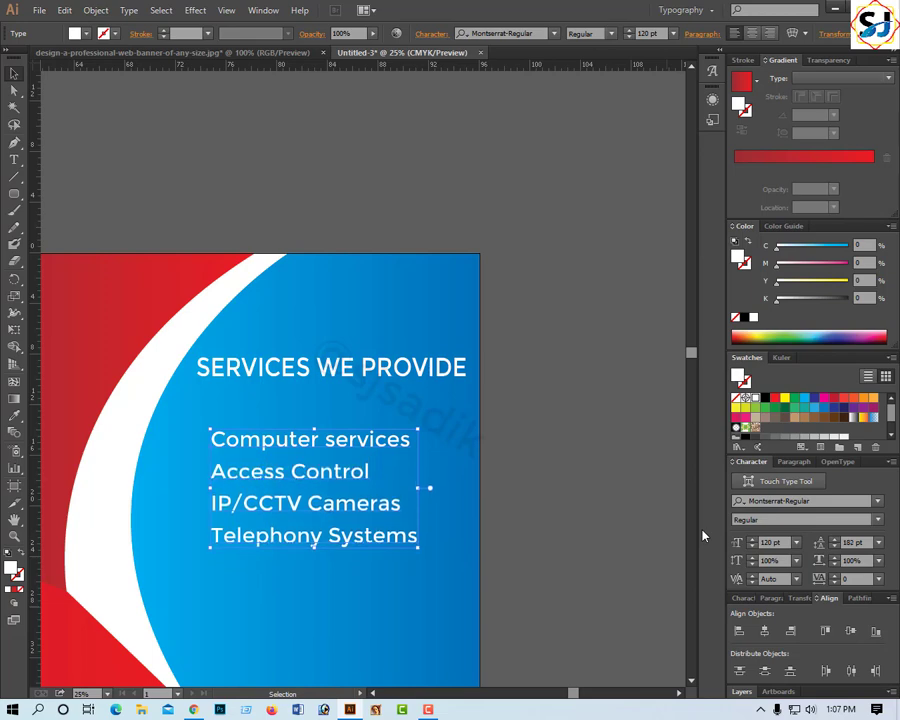
{"action": "key", "text": "alt+Down"}
{"action": "key", "text": "alt+Down"}
{"action": "key", "text": "alt+Down"}
{"action": "key", "text": "alt+Down"}
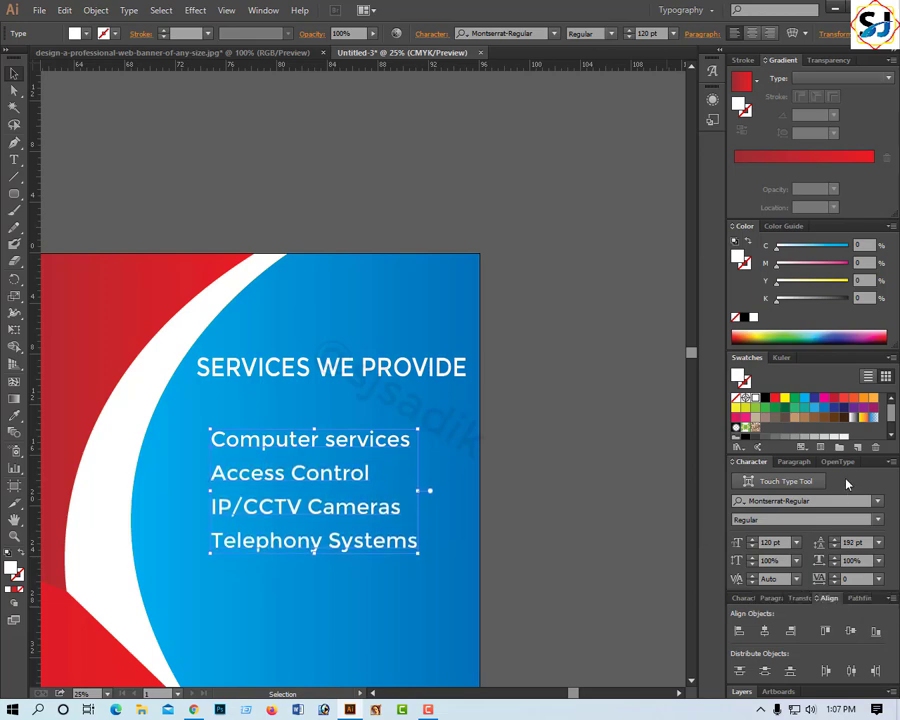
{"action": "left_click", "coordinate": [793, 462]}
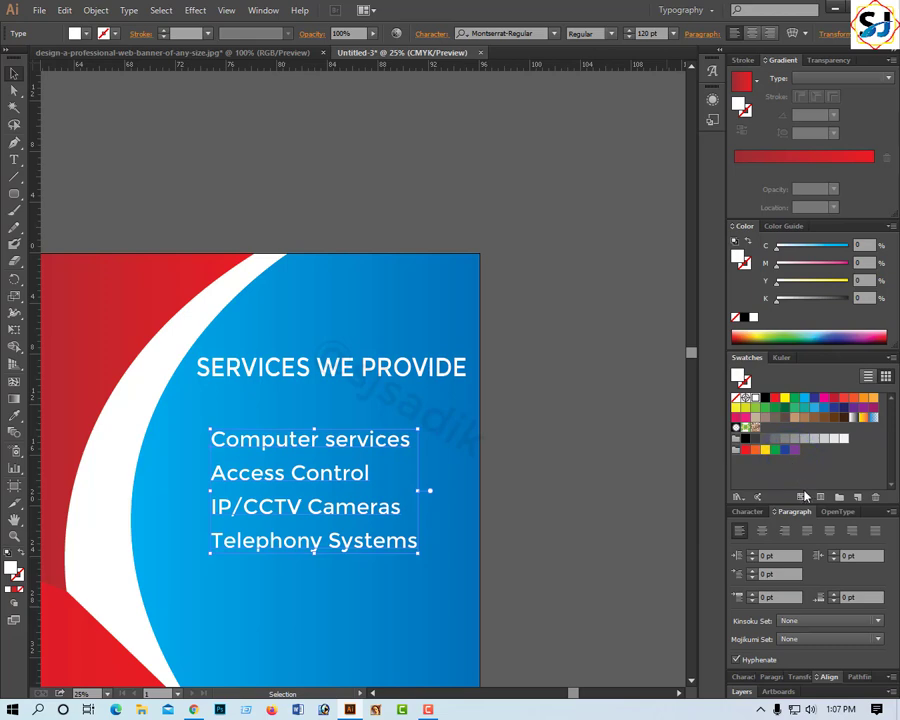
Right-align the service lines and move the block under the heading.
{"action": "left_click", "coordinate": [786, 532]}
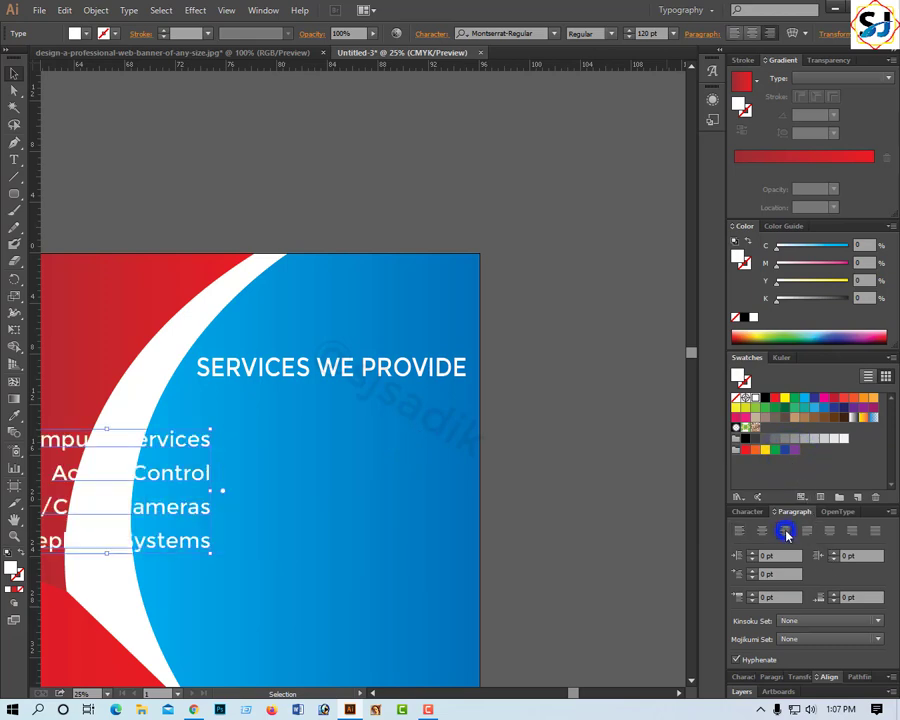
{"action": "left_click_drag", "start_coordinate": [168, 456], "coordinate": [390, 448]}
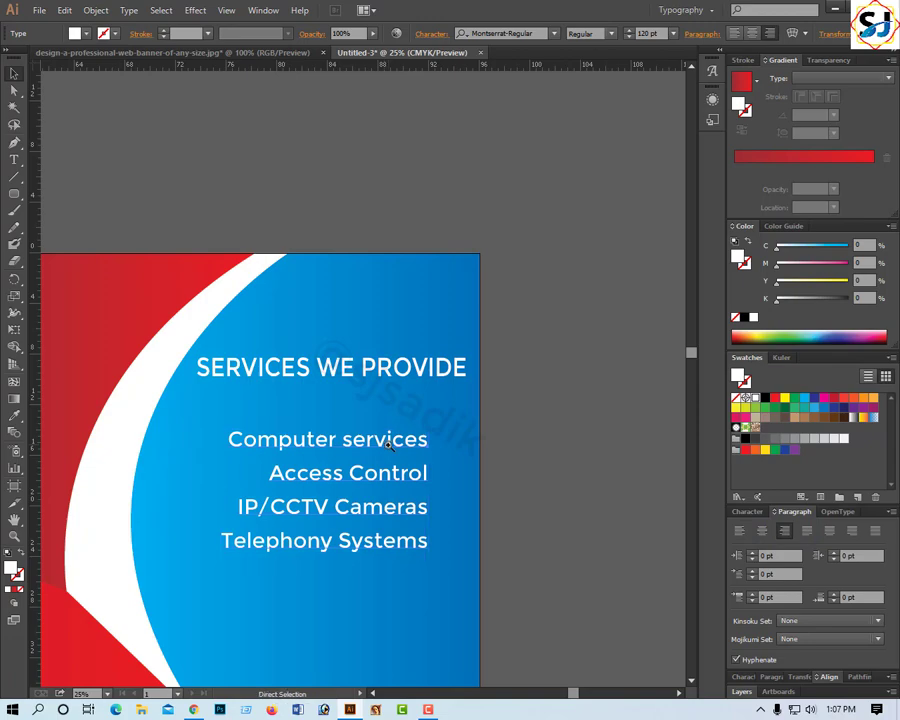
{"action": "left_click", "coordinate": [390, 447]}
{"action": "left_click_drag", "start_coordinate": [386, 400], "coordinate": [418, 392]}
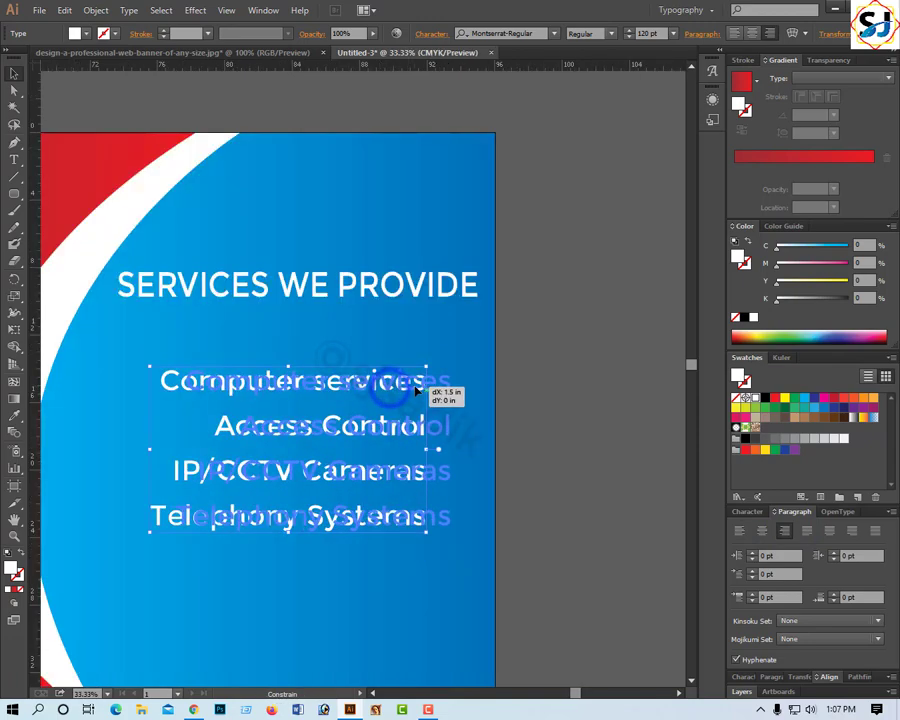
Align the list's right edge with the heading and shift both left together.
{"action": "left_click", "coordinate": [432, 295], "text": "shift"}
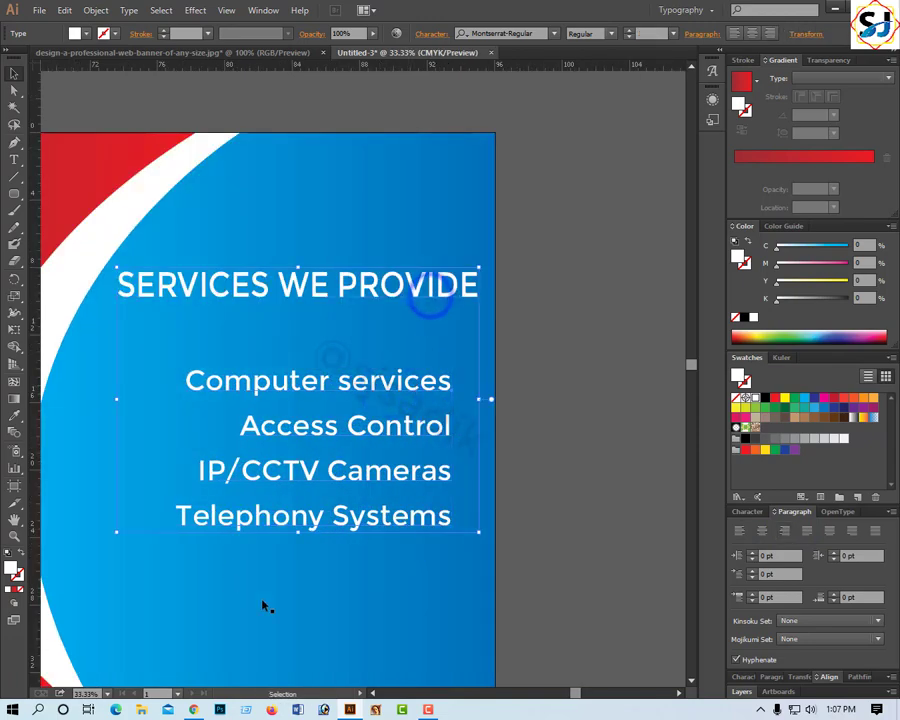
{"action": "left_click", "coordinate": [755, 515]}
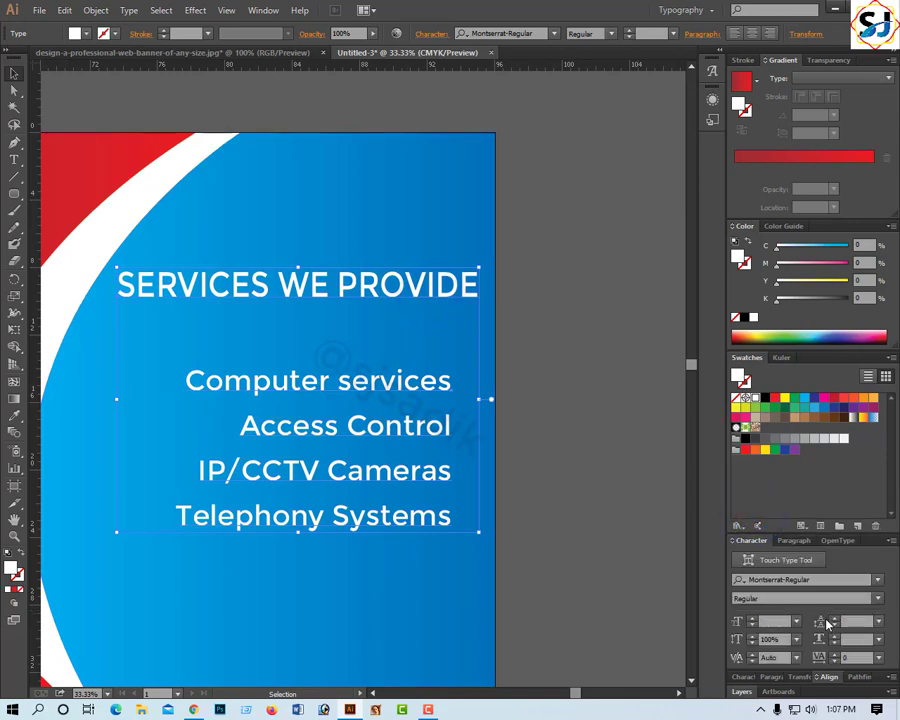
{"action": "left_click", "coordinate": [827, 678]}
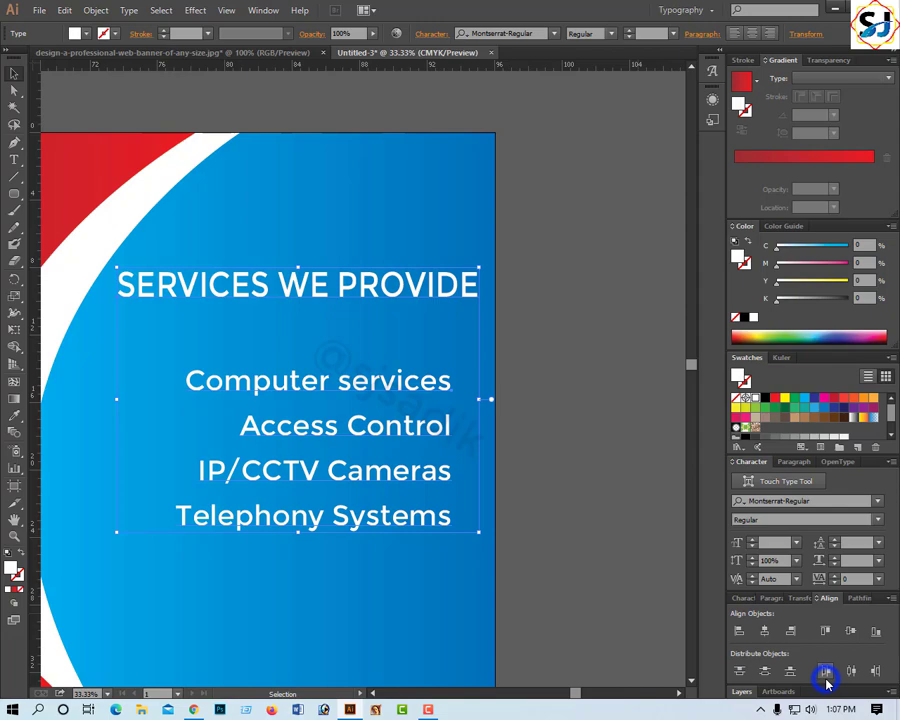
{"action": "left_click", "coordinate": [793, 632]}
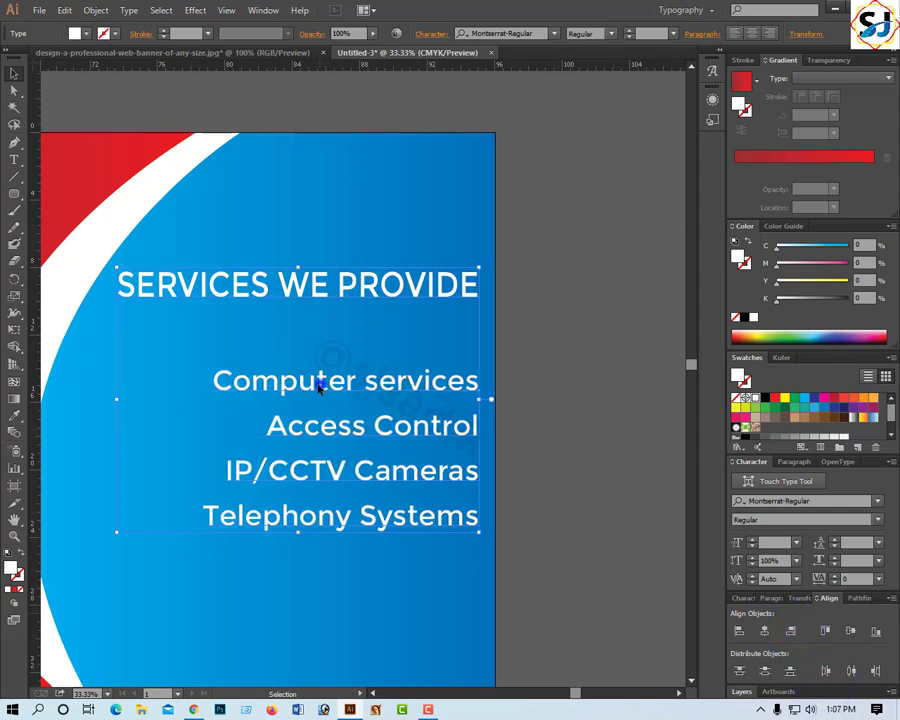
{"action": "left_click_drag", "start_coordinate": [332, 405], "coordinate": [322, 405]}
{"action": "left_click", "coordinate": [500, 350]}
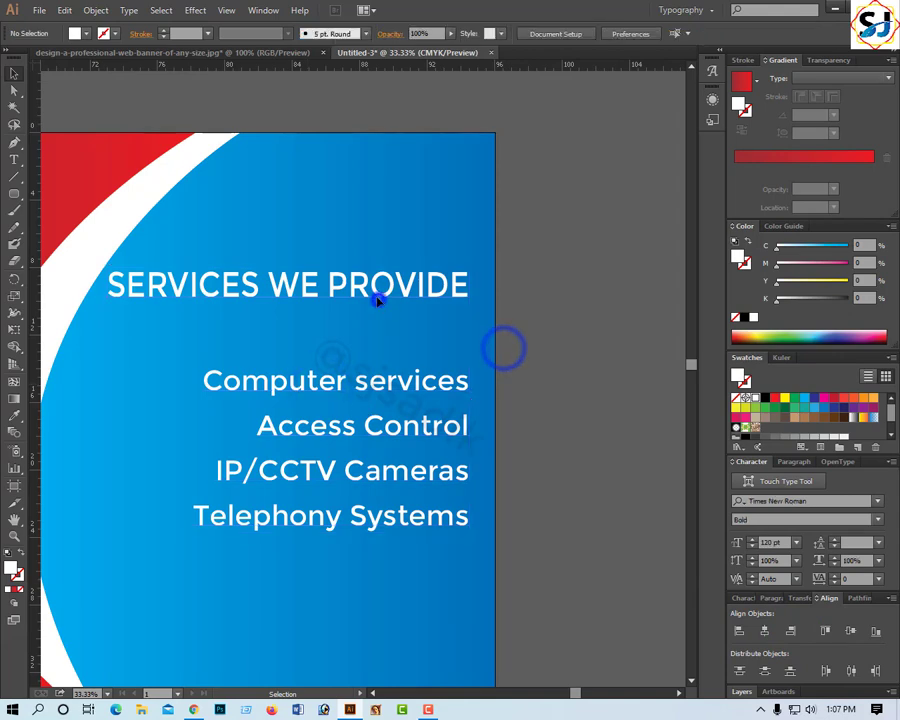
Move the SERVICES WE PROVIDE heading closer to the list and colour it yellow.
{"action": "left_click_drag", "start_coordinate": [378, 298], "coordinate": [378, 318]}
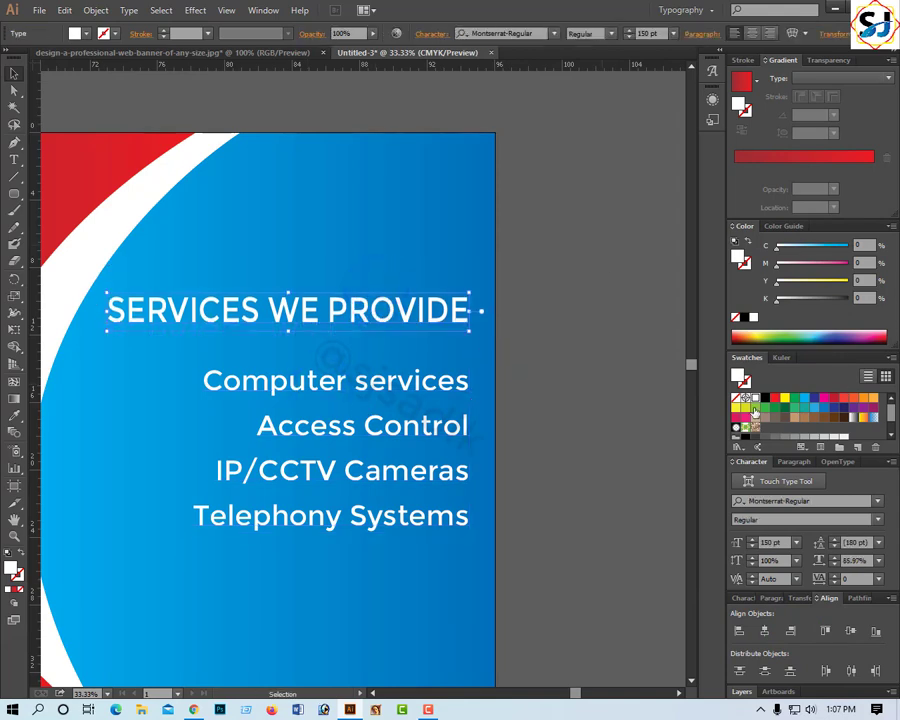
{"action": "left_click", "coordinate": [785, 398]}
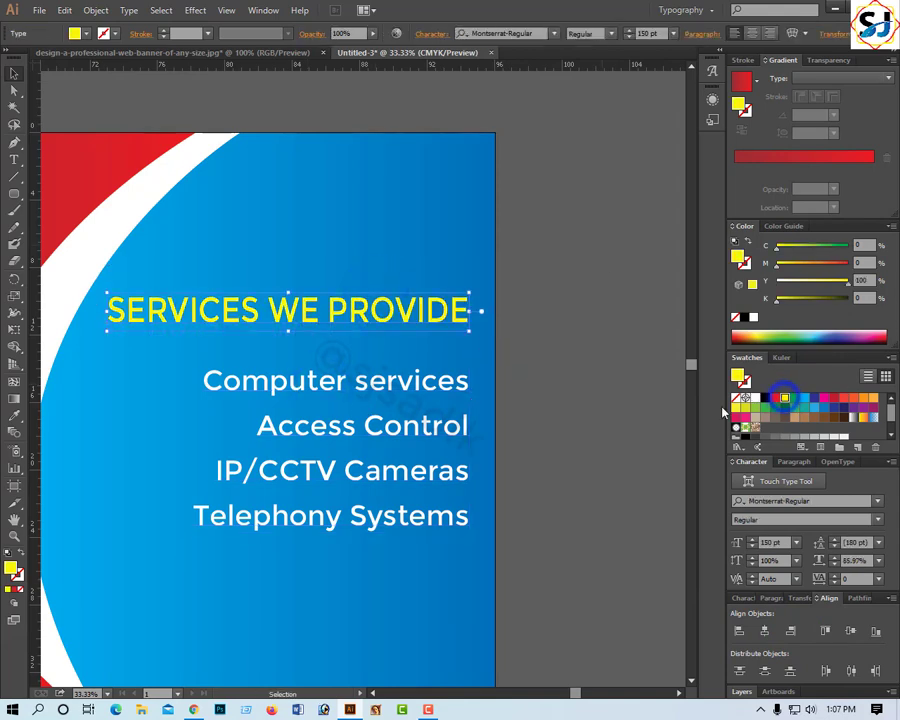
{"action": "left_click", "coordinate": [628, 397]}
Draw a yellow circle with the Ellipse tool above the banner.
{"action": "key", "text": "ctrl+minus"}
{"action": "key", "text": "ctrl+minus"}
{"action": "key", "text": "ctrl+minus"}
{"action": "key", "text": "ctrl+minus"}
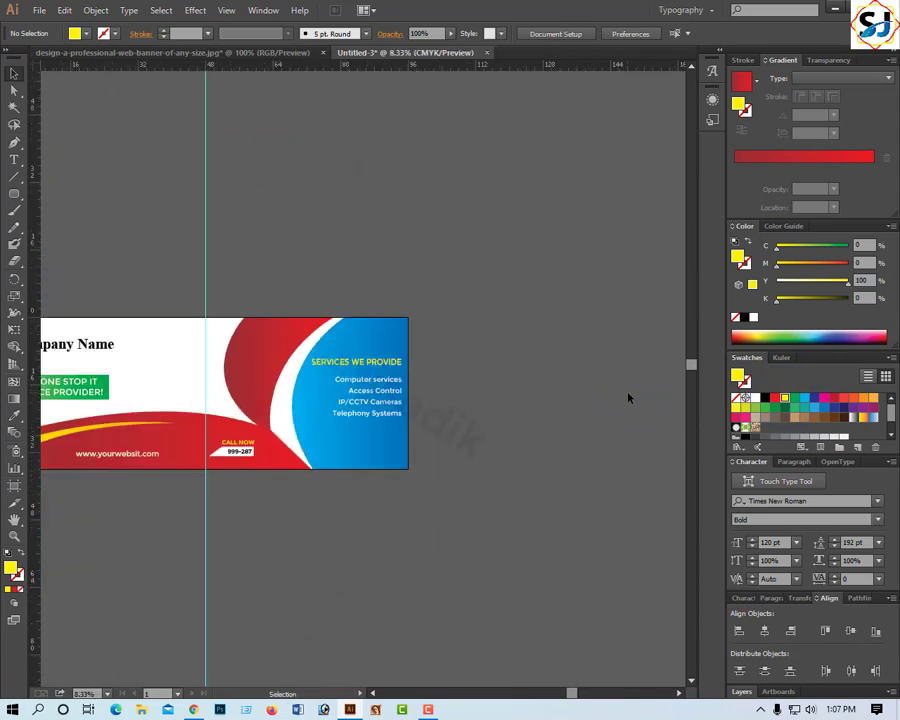
{"action": "key", "text": "ctrl+minus"}
{"action": "left_click", "coordinate": [312, 373]}
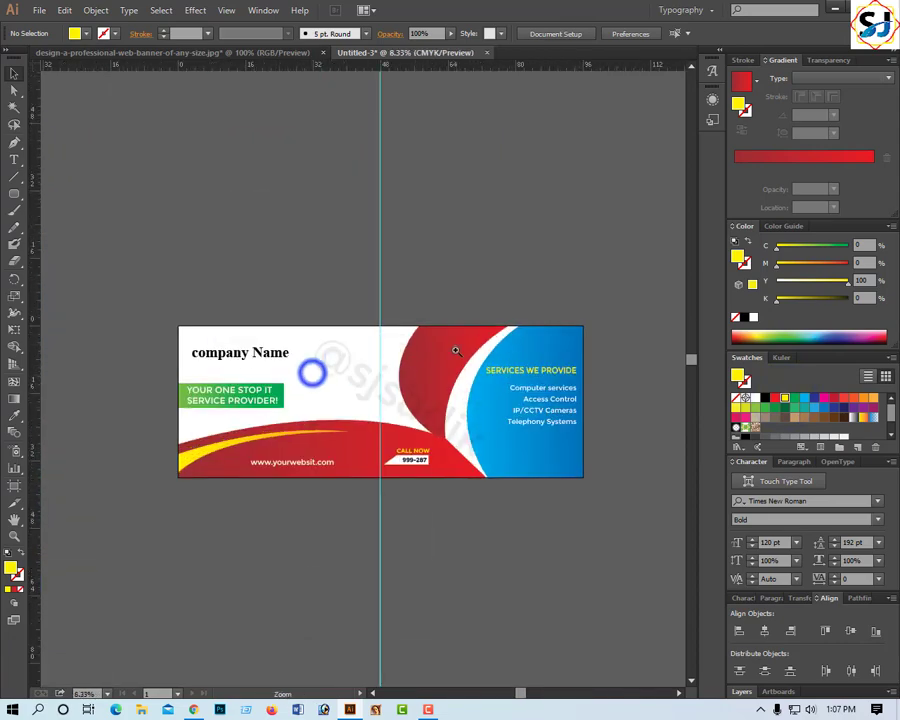
{"action": "left_click", "coordinate": [391, 355]}
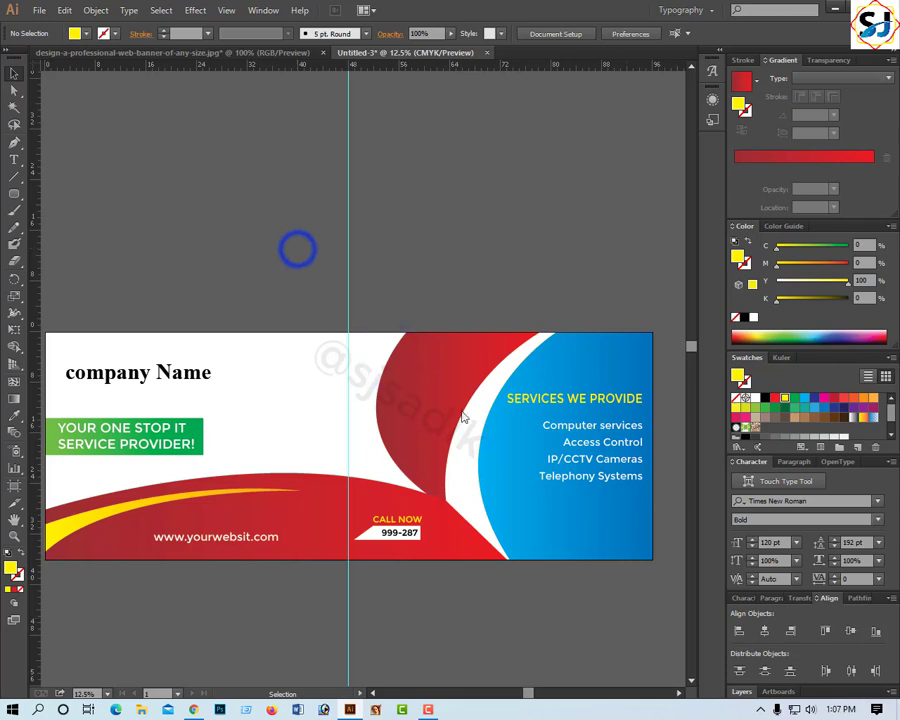
{"action": "left_click_drag", "start_coordinate": [18, 200], "coordinate": [68, 226]}
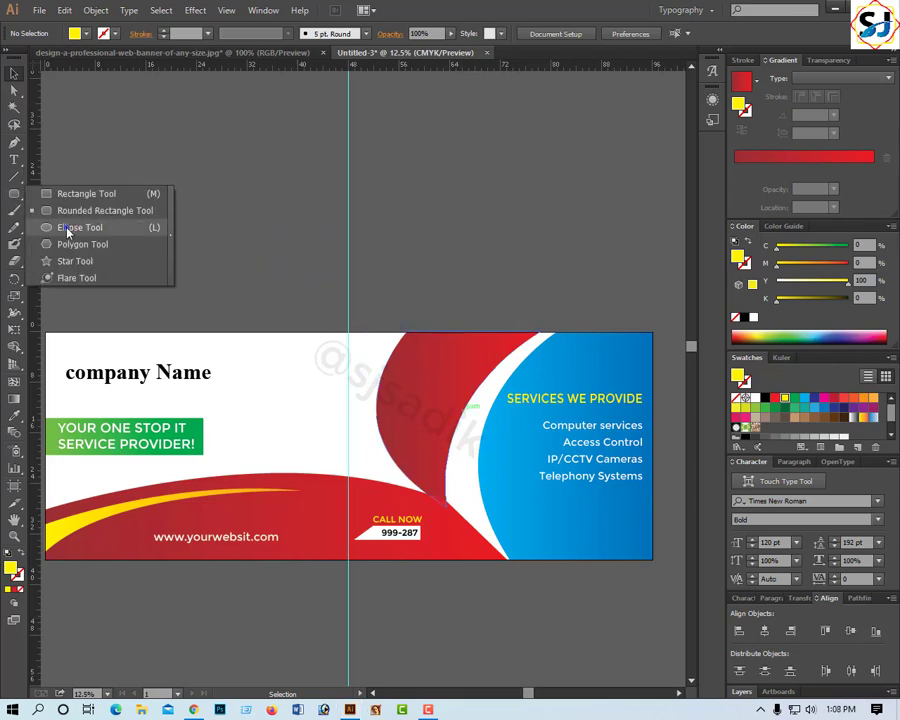
{"action": "left_click_drag", "start_coordinate": [245, 220], "coordinate": [316, 289]}
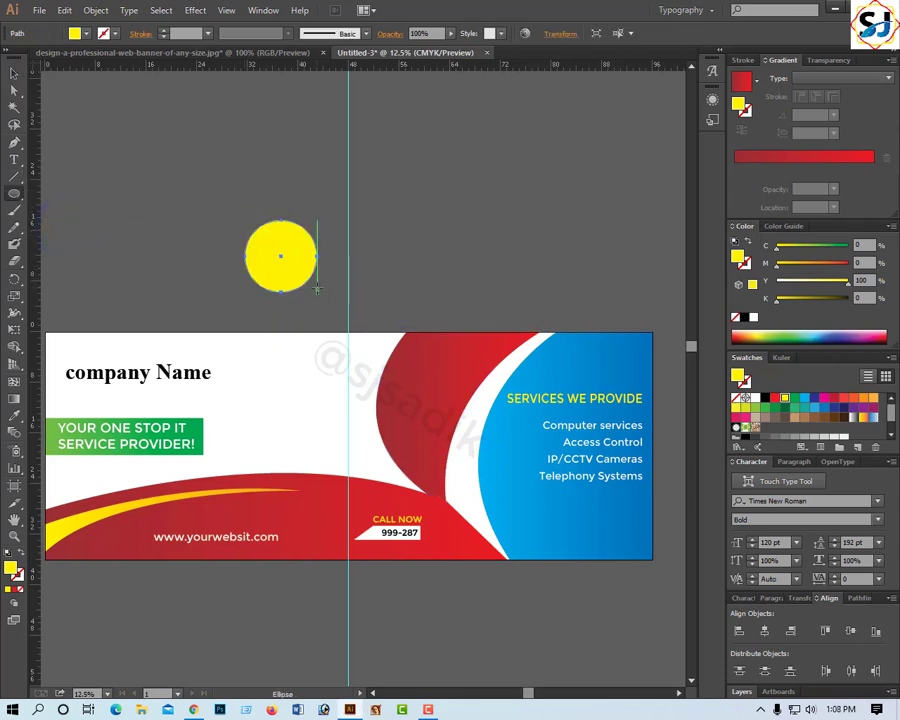
{"action": "left_click", "coordinate": [180, 164]}
{"action": "left_click", "coordinate": [39, 10]}
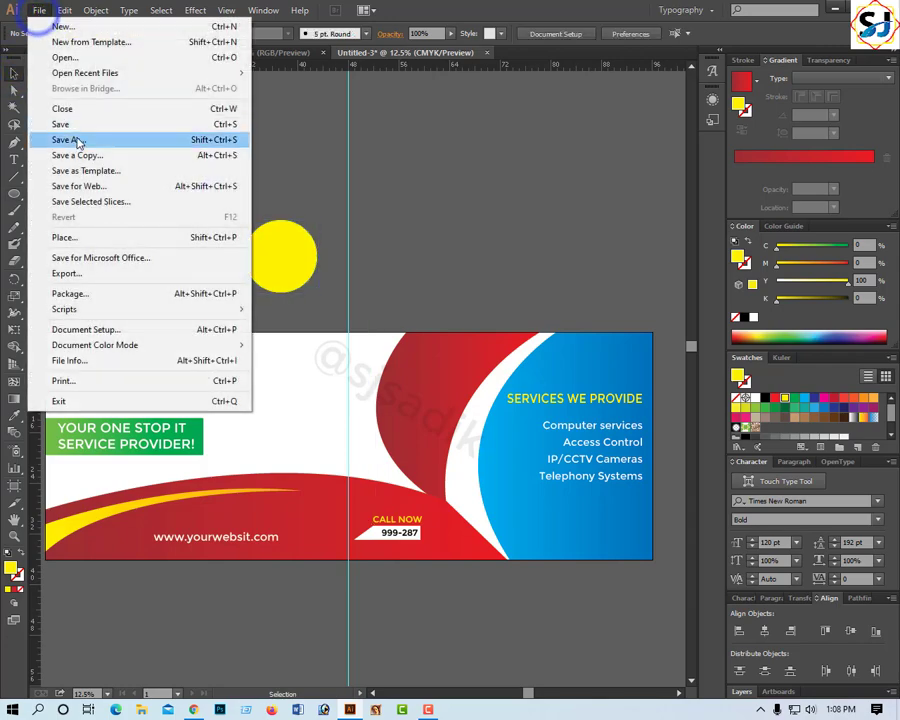
Place computer_pc_PNG7713.png from the computer folder onto the banner's red area.
{"action": "left_click", "coordinate": [88, 240]}
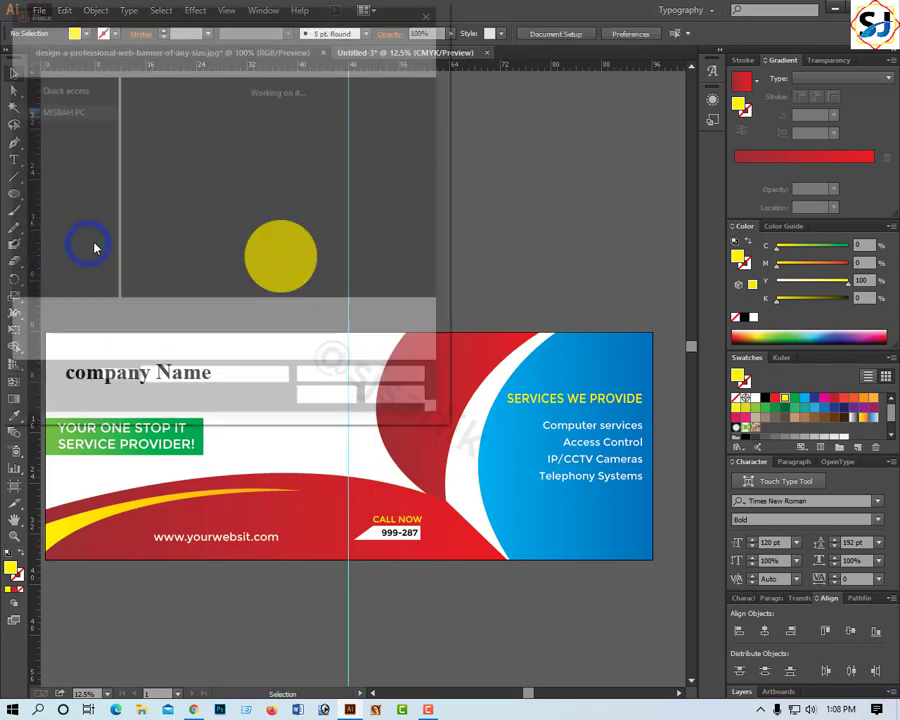
{"action": "scroll", "coordinate": [62, 215], "scroll_direction": "up", "scroll_amount": 1}
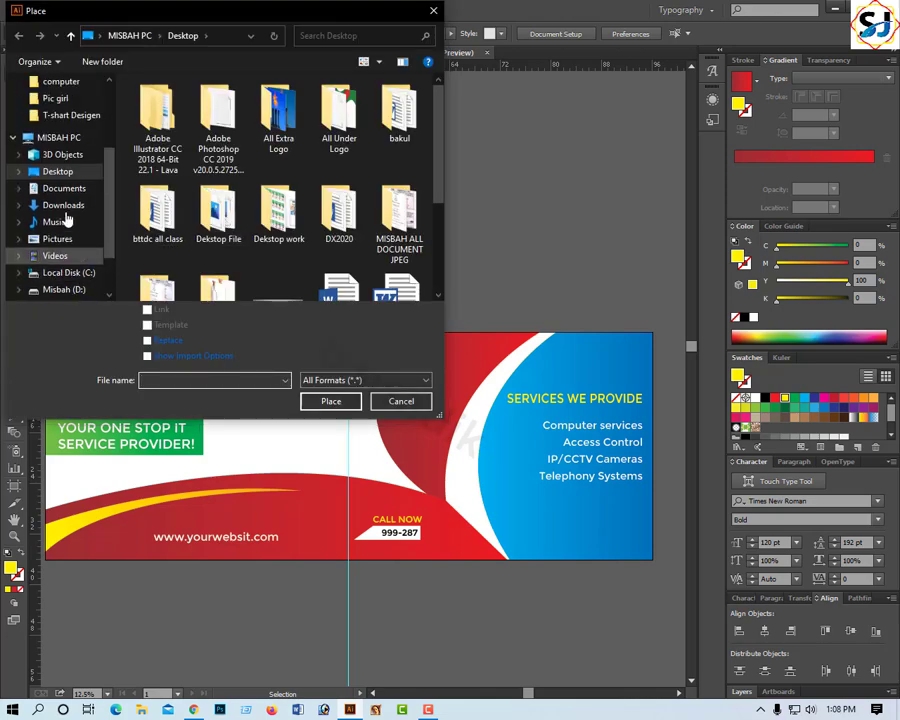
{"action": "scroll", "coordinate": [70, 180], "scroll_direction": "up", "scroll_amount": 1}
{"action": "left_click", "coordinate": [61, 98]}
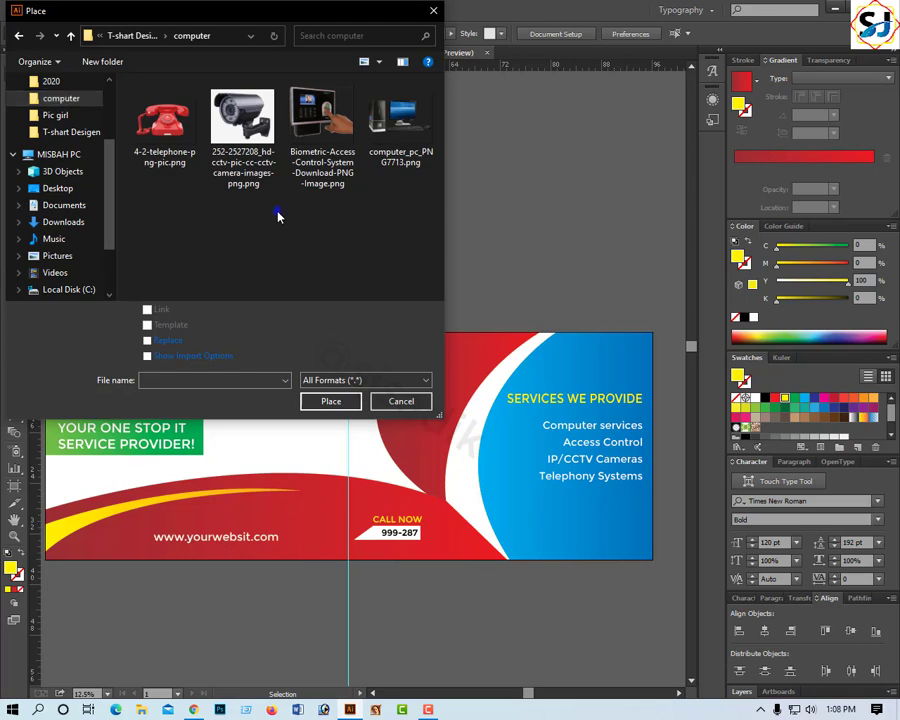
{"action": "left_click", "coordinate": [401, 150]}
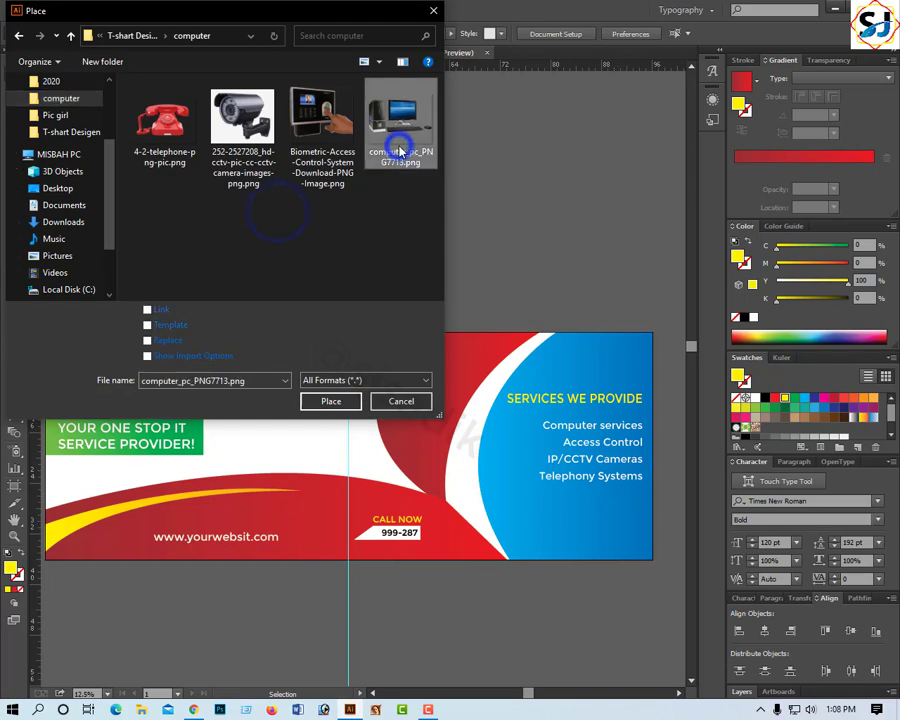
{"action": "left_click", "coordinate": [338, 403]}
{"action": "left_click", "coordinate": [342, 372]}
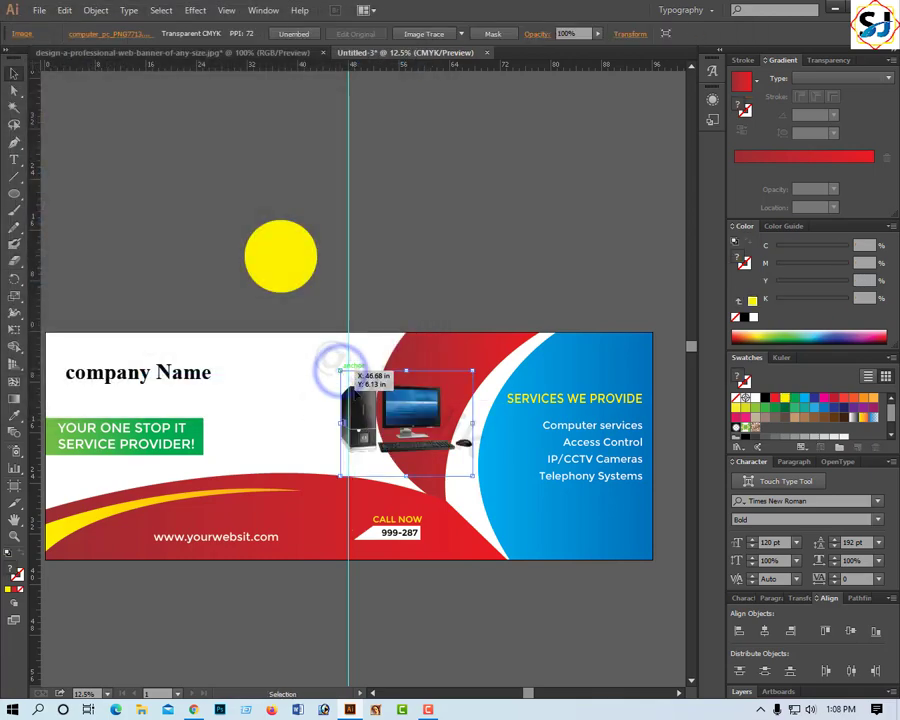
{"action": "left_click", "coordinate": [38, 11]}
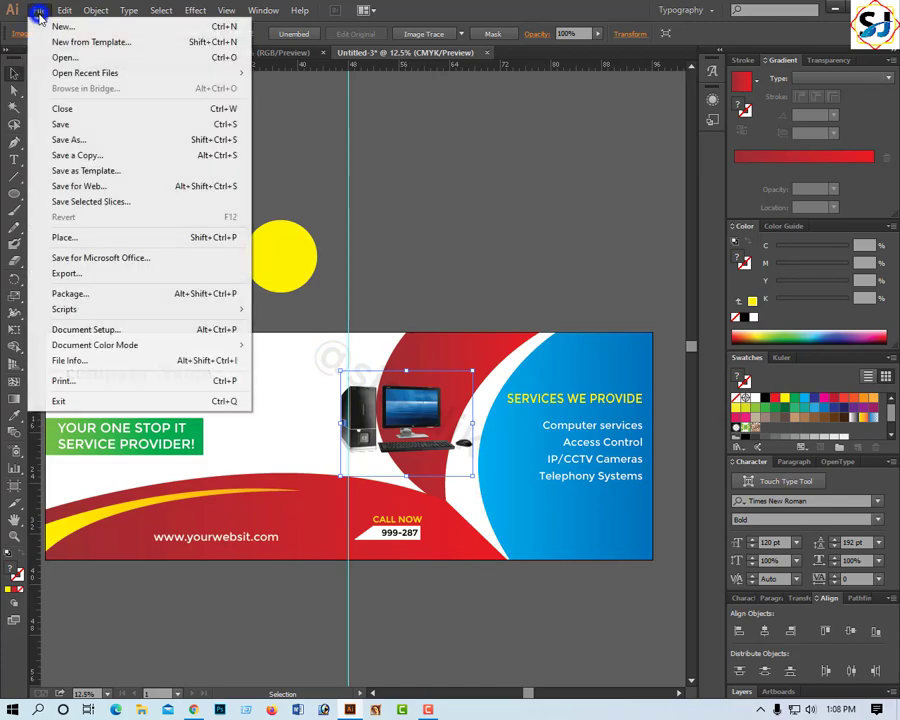
Place the Biometric access image onto the banner.
{"action": "left_click", "coordinate": [66, 238]}
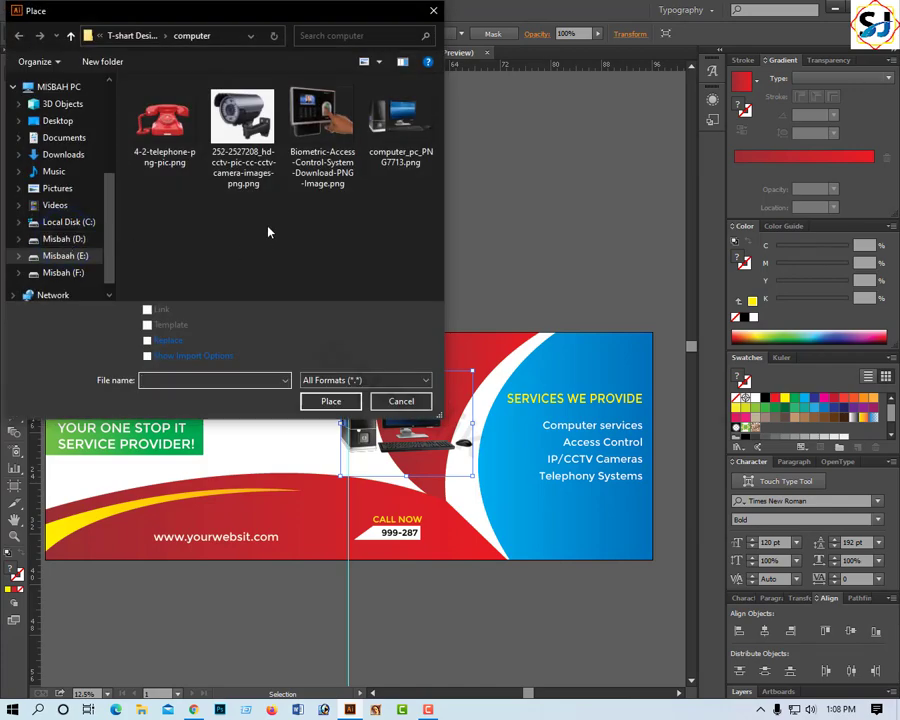
{"action": "left_click", "coordinate": [326, 166]}
{"action": "left_click", "coordinate": [331, 401]}
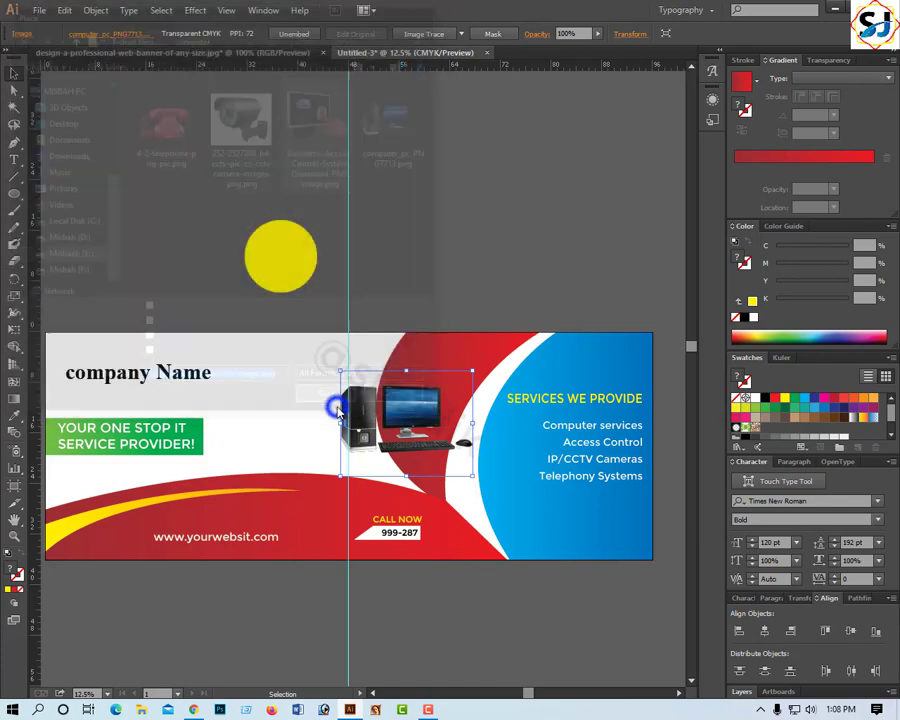
{"action": "left_click", "coordinate": [333, 366]}
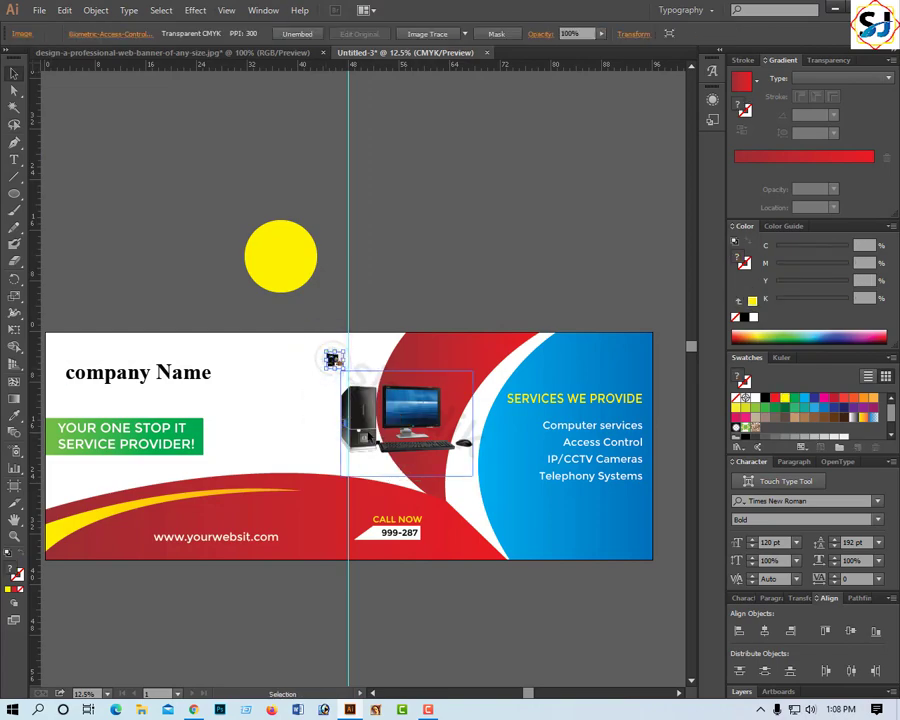
Try placing the CCTV camera image and dismiss the file-read error.
{"action": "left_click", "coordinate": [40, 12]}
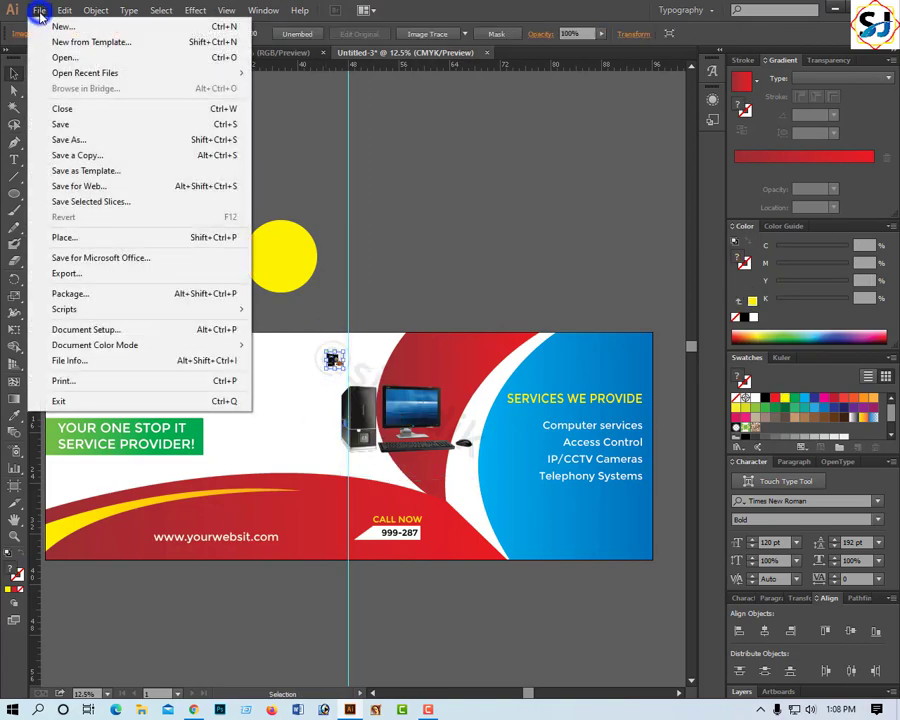
{"action": "left_click", "coordinate": [84, 237]}
{"action": "left_click", "coordinate": [236, 158]}
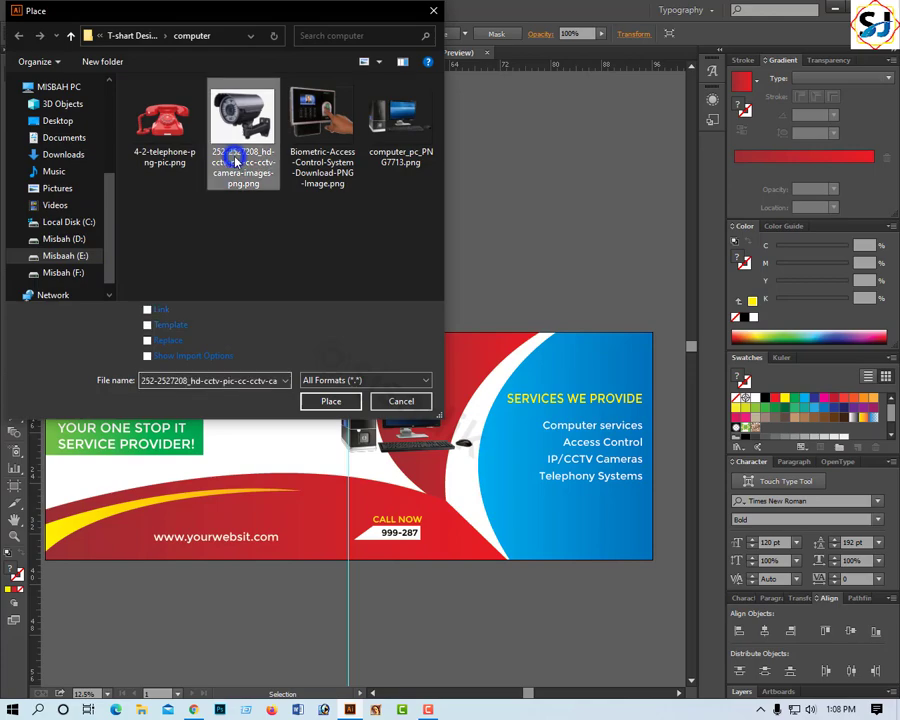
{"action": "left_click", "coordinate": [330, 401]}
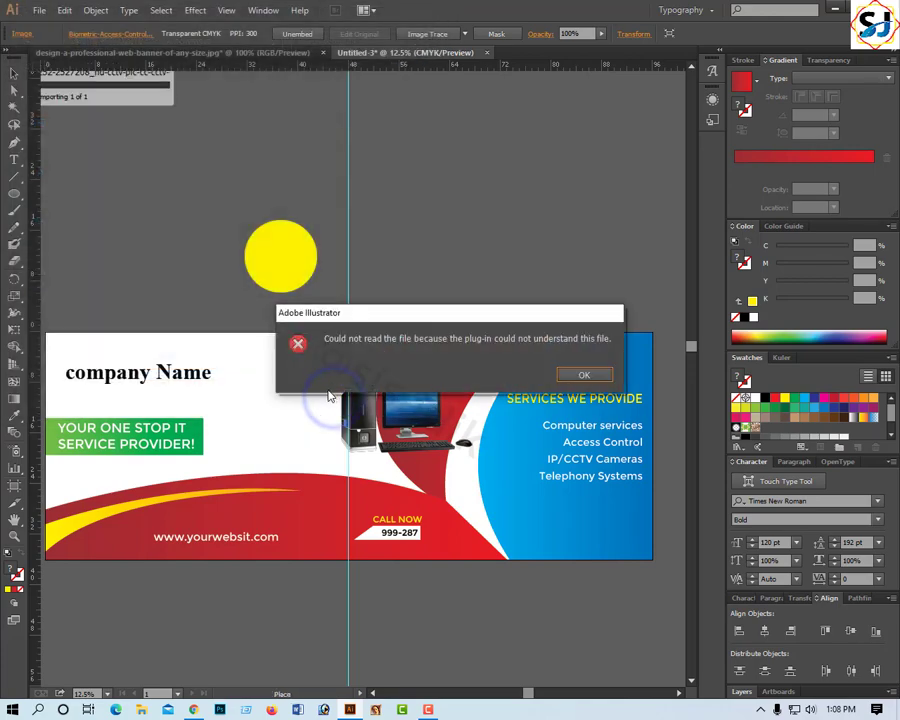
{"action": "left_click", "coordinate": [590, 376]}
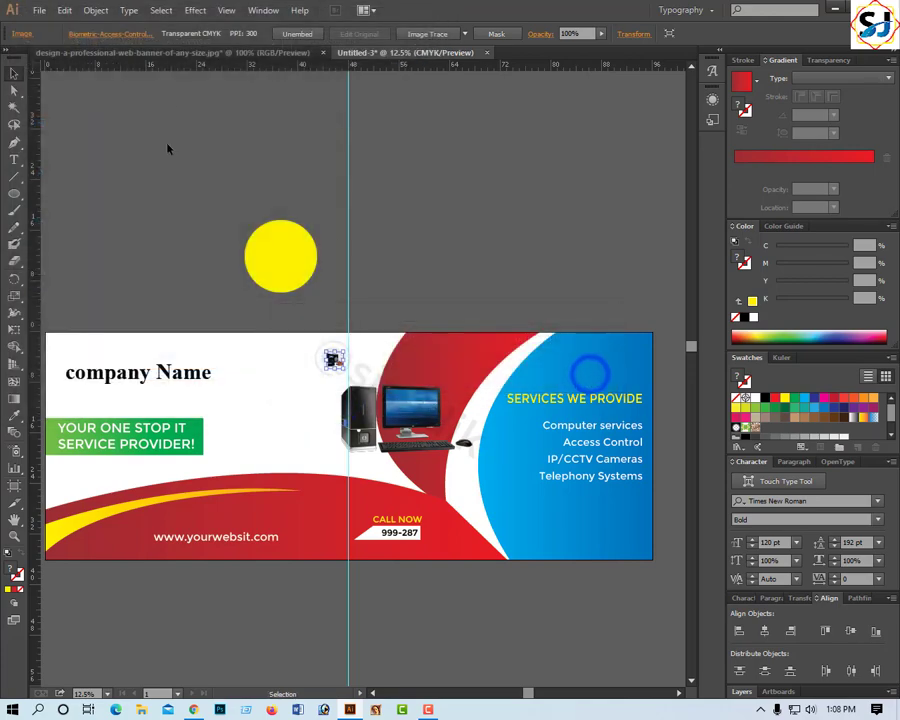
Place 4-2-telephone-png-pic.png beside the computer image.
{"action": "left_click", "coordinate": [42, 11]}
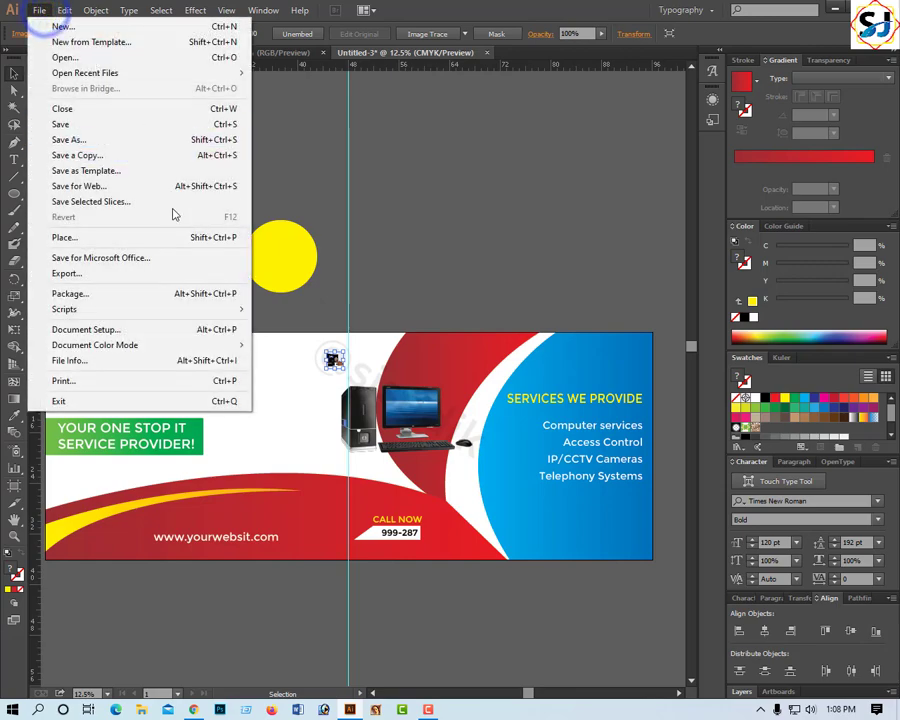
{"action": "left_click", "coordinate": [152, 237]}
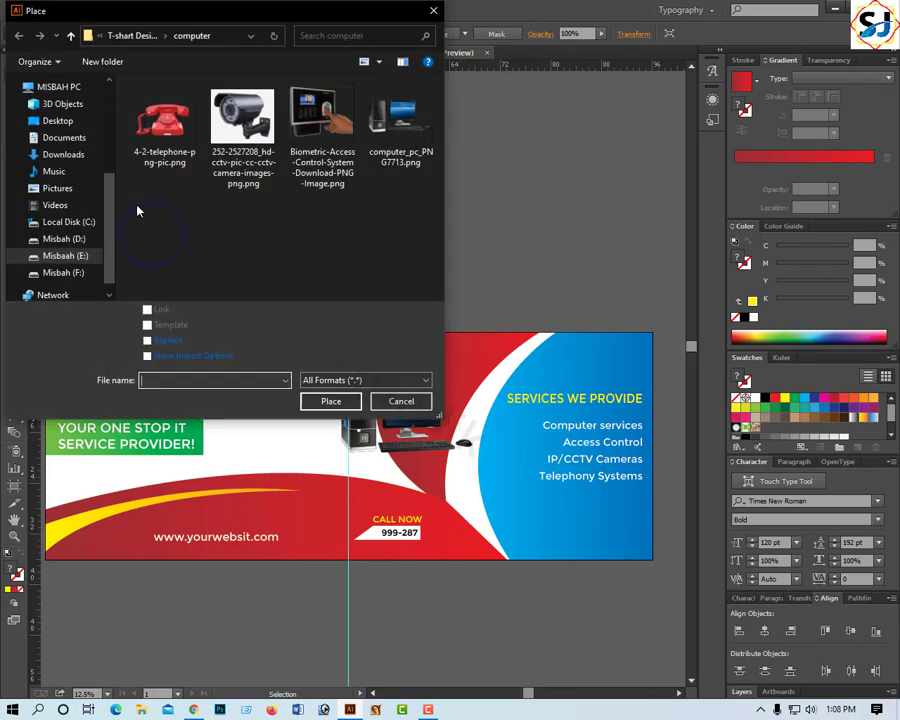
{"action": "left_click", "coordinate": [158, 125]}
{"action": "left_click", "coordinate": [336, 401]}
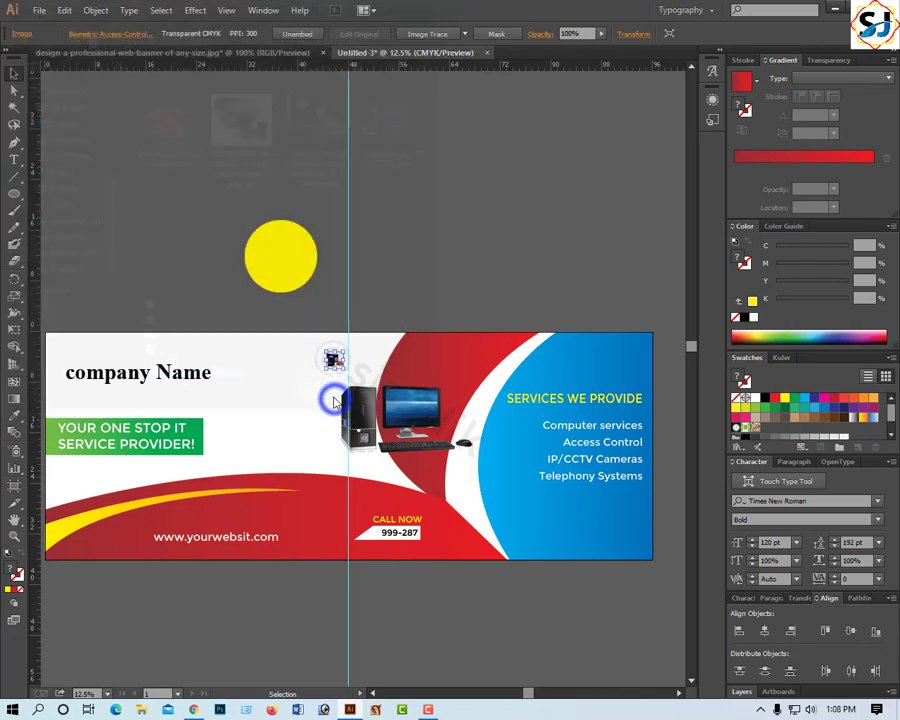
{"action": "left_click", "coordinate": [291, 375]}
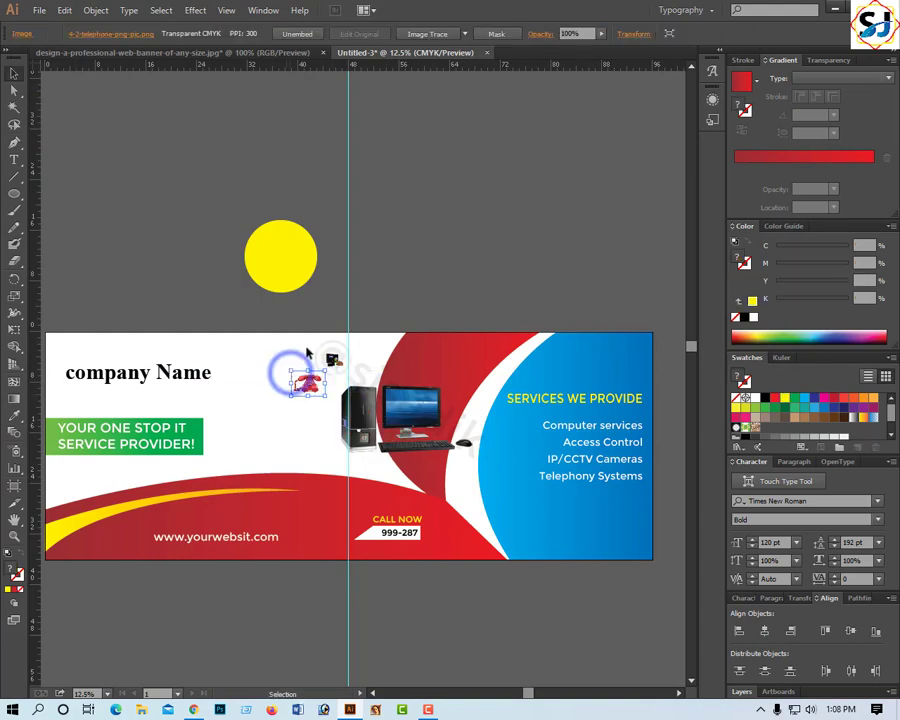
{"action": "left_click", "coordinate": [420, 294]}
{"action": "key", "text": "ctrl+plus"}
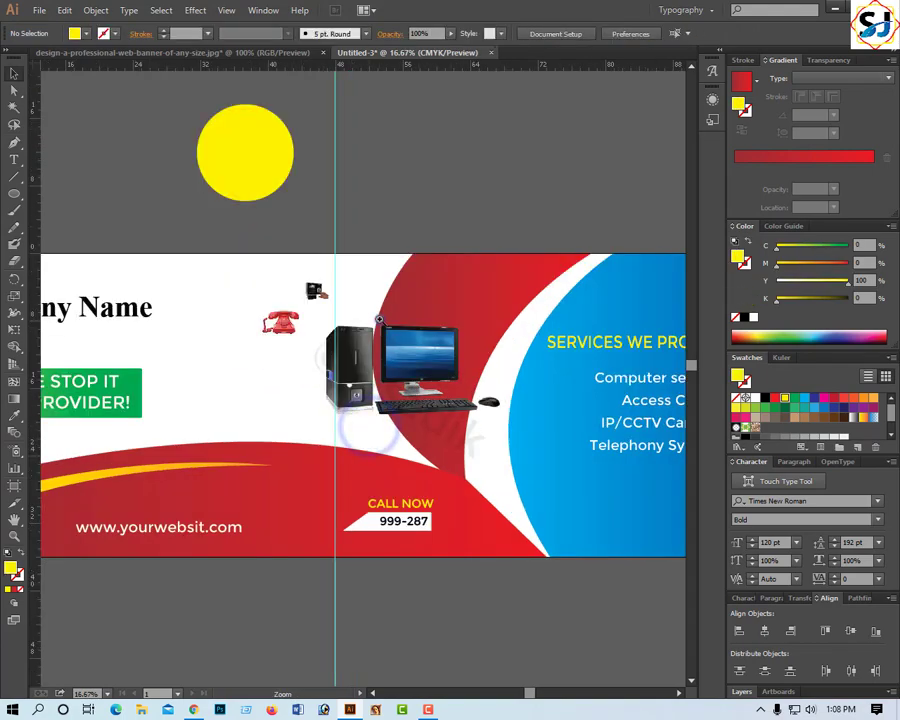
Shrink the computer image and fit it onto the dark red curved band.
{"action": "key", "text": "ctrl+plus"}
{"action": "left_click", "coordinate": [418, 443]}
{"action": "key", "text": "ctrl+plus"}
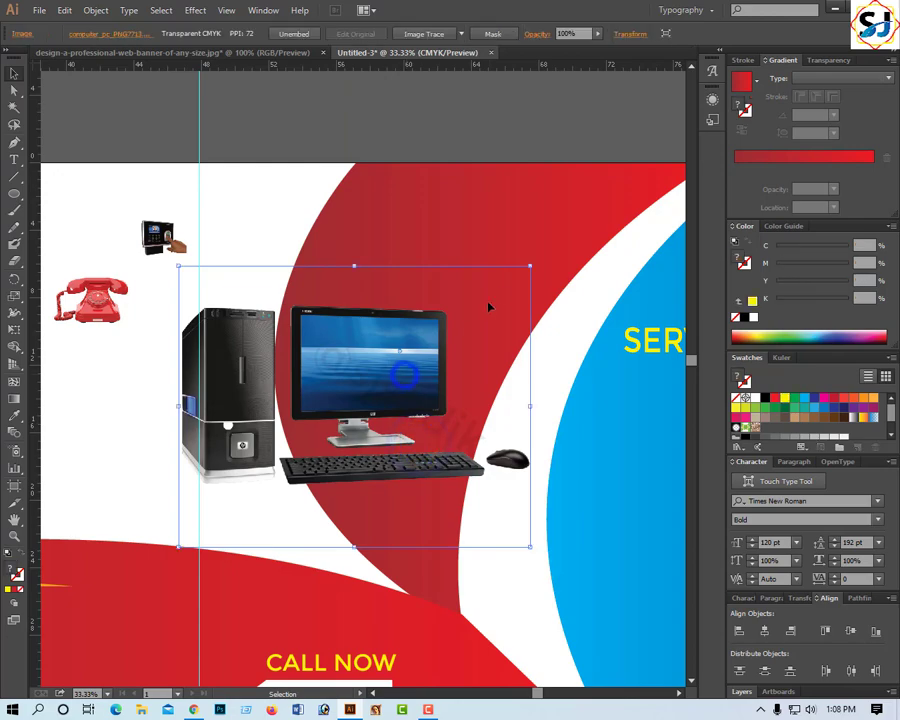
{"action": "left_click_drag", "start_coordinate": [530, 268], "coordinate": [432, 340]}
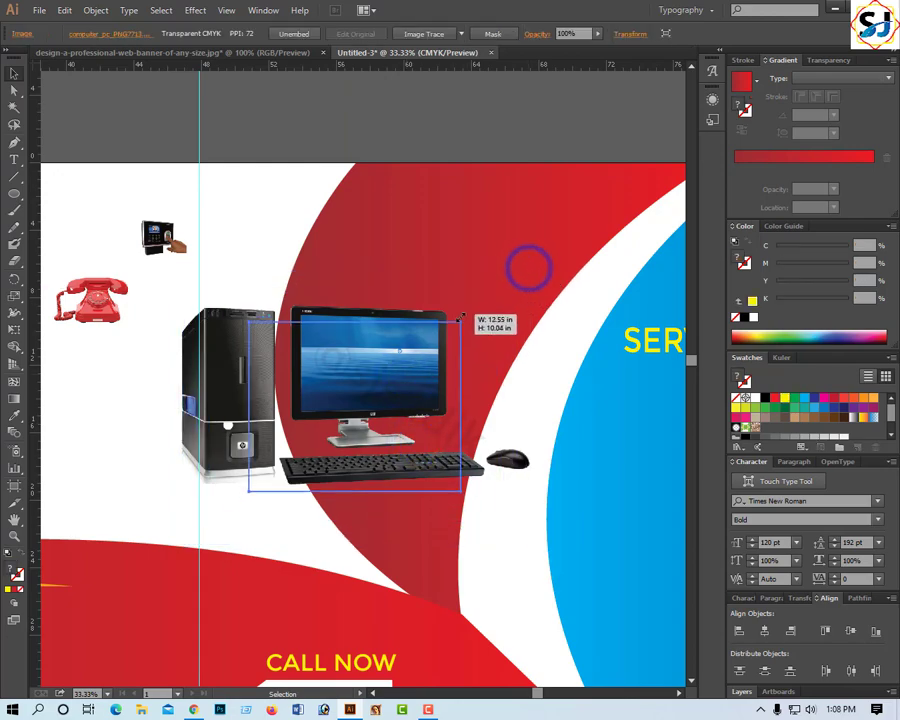
{"action": "mouse_move", "coordinate": [352, 398]}
{"action": "left_mouse_down"}
{"action": "mouse_move", "coordinate": [418, 303]}
{"action": "mouse_move", "coordinate": [408, 303]}
{"action": "left_mouse_up"}
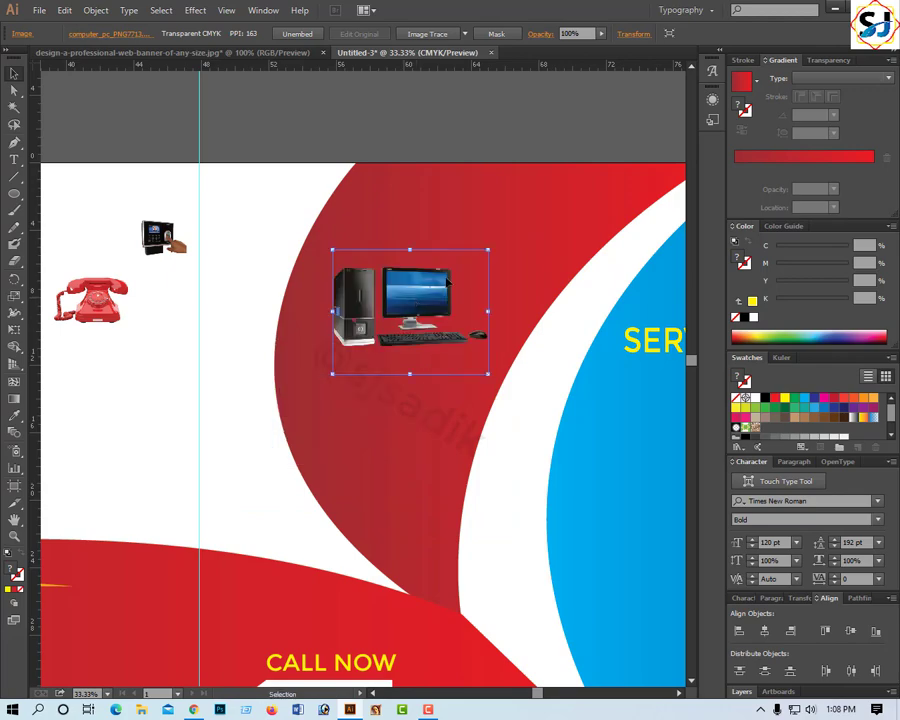
{"action": "left_click", "coordinate": [413, 320]}
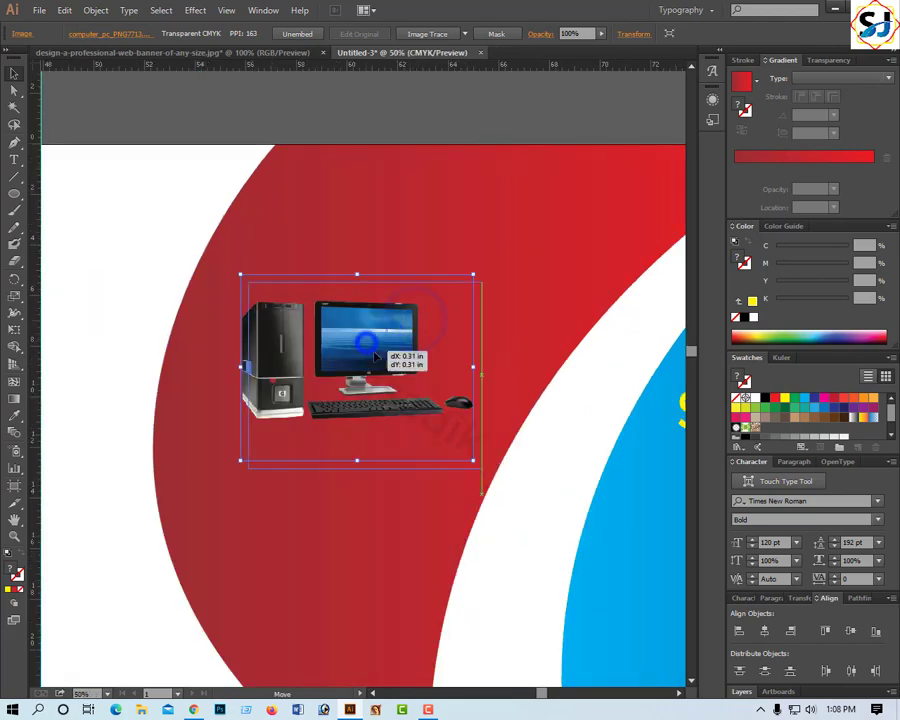
{"action": "left_click_drag", "start_coordinate": [369, 351], "coordinate": [381, 362]}
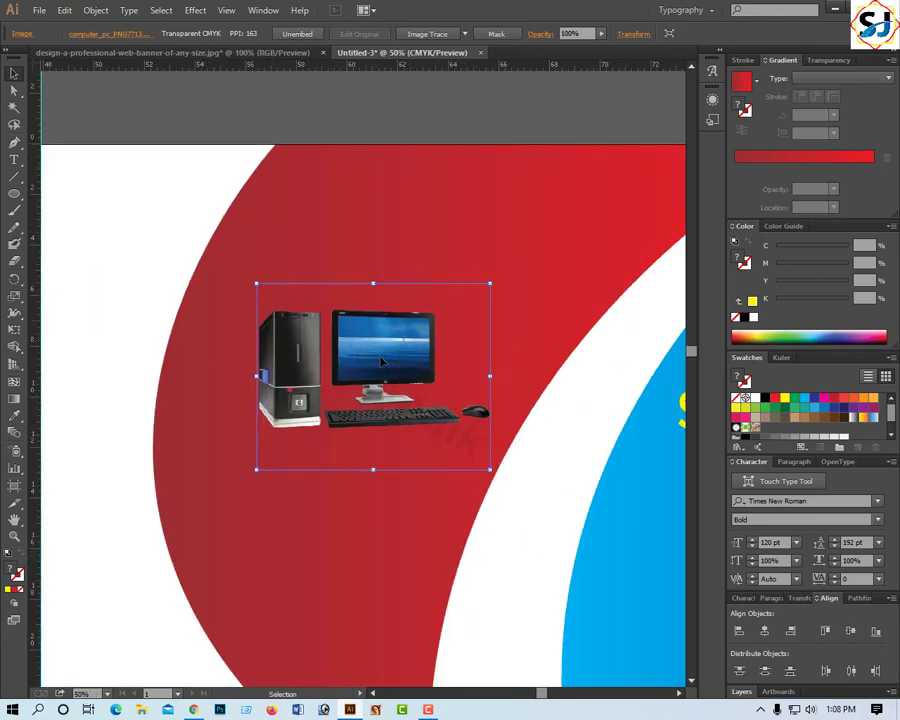
{"action": "left_click_drag", "start_coordinate": [490, 284], "coordinate": [509, 268]}
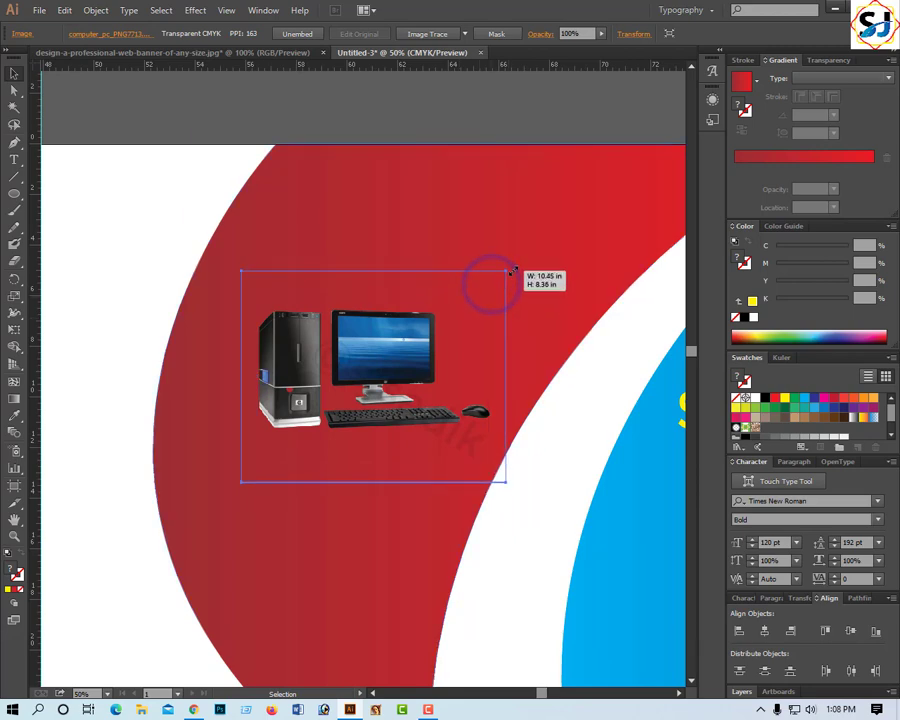
{"action": "left_click", "coordinate": [530, 230]}
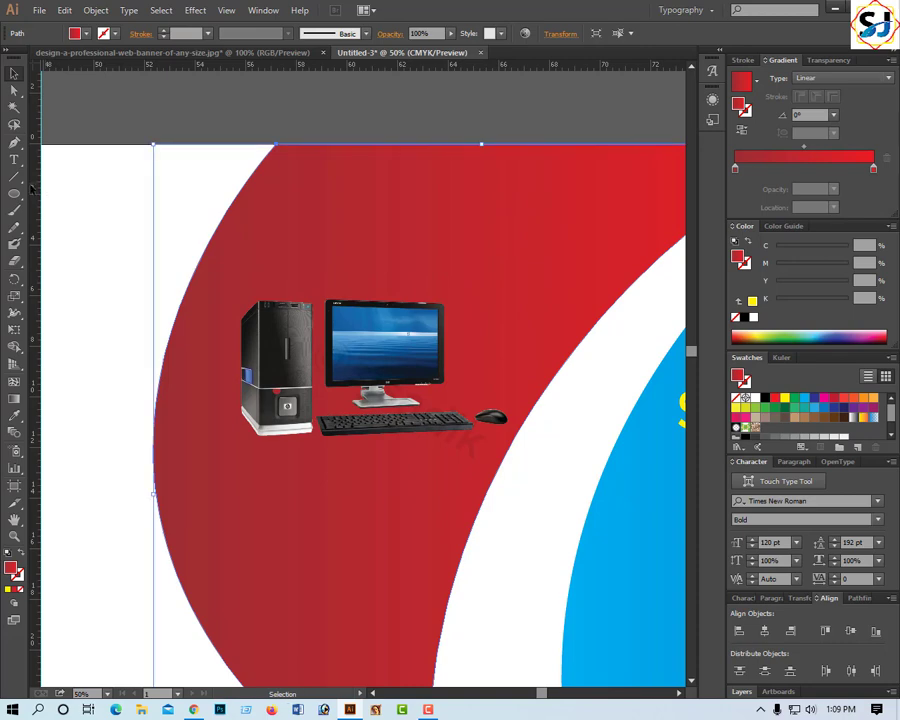
Draw an oval around the computer image, enlarge it, and fill it white.
{"action": "left_click", "coordinate": [14, 197]}
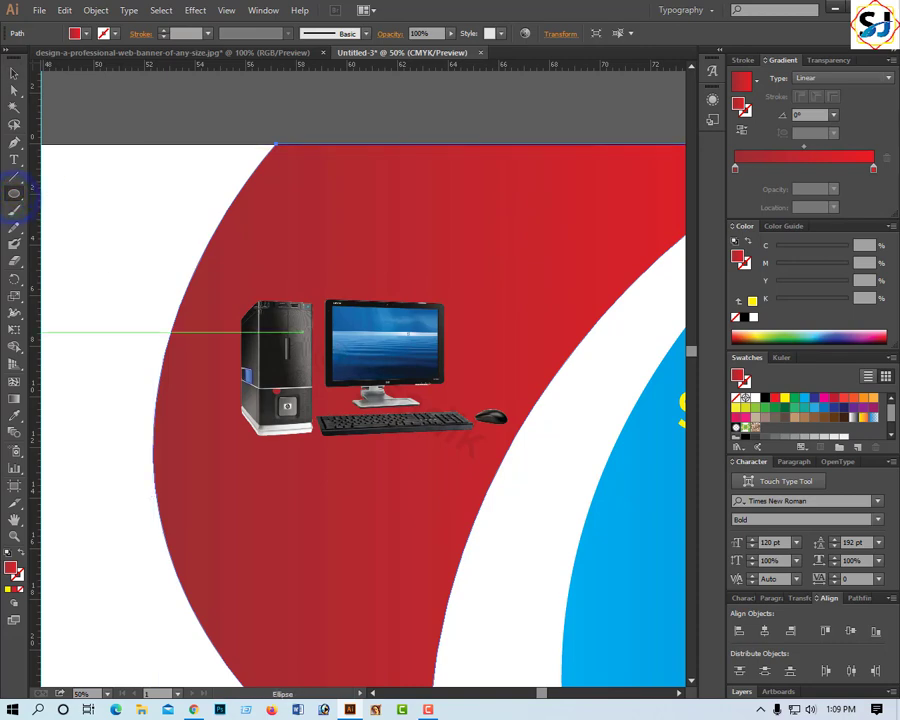
{"action": "left_click_drag", "start_coordinate": [215, 268], "coordinate": [534, 469]}
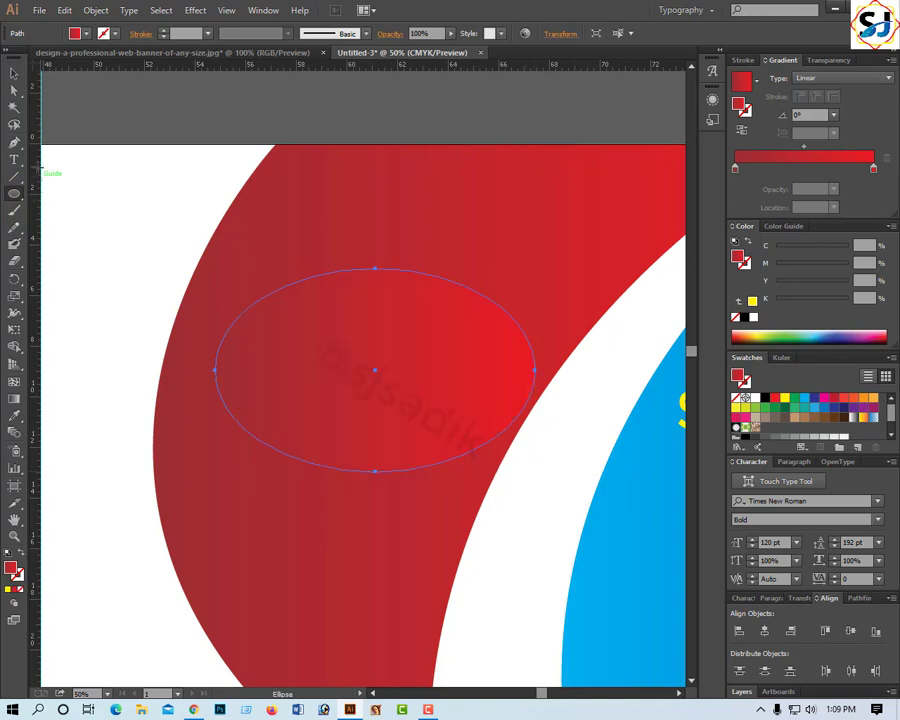
{"action": "left_click", "coordinate": [15, 74]}
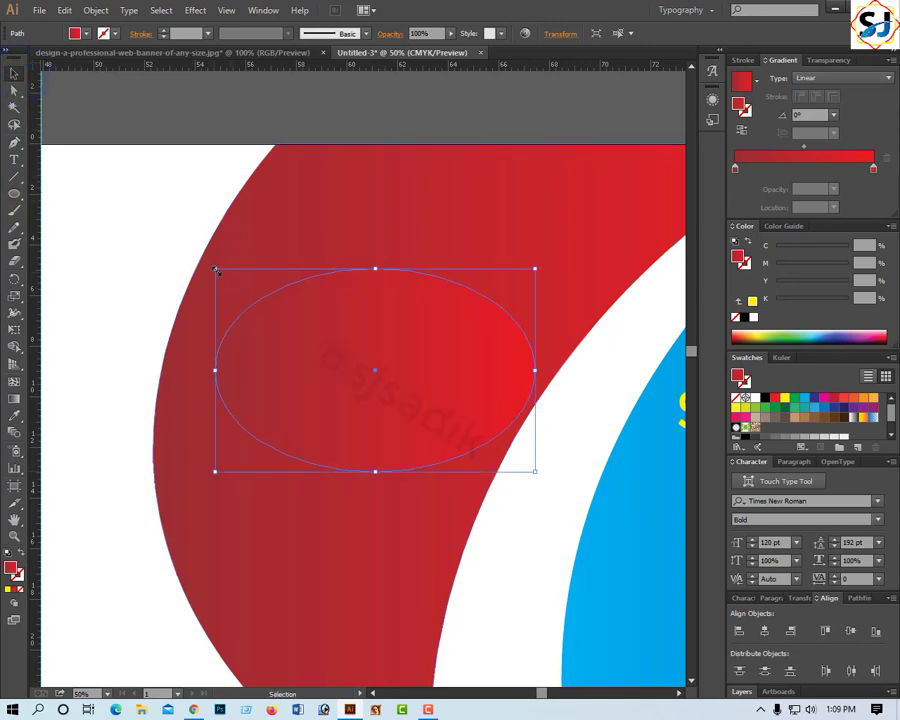
{"action": "left_click_drag", "start_coordinate": [215, 269], "coordinate": [191, 264]}
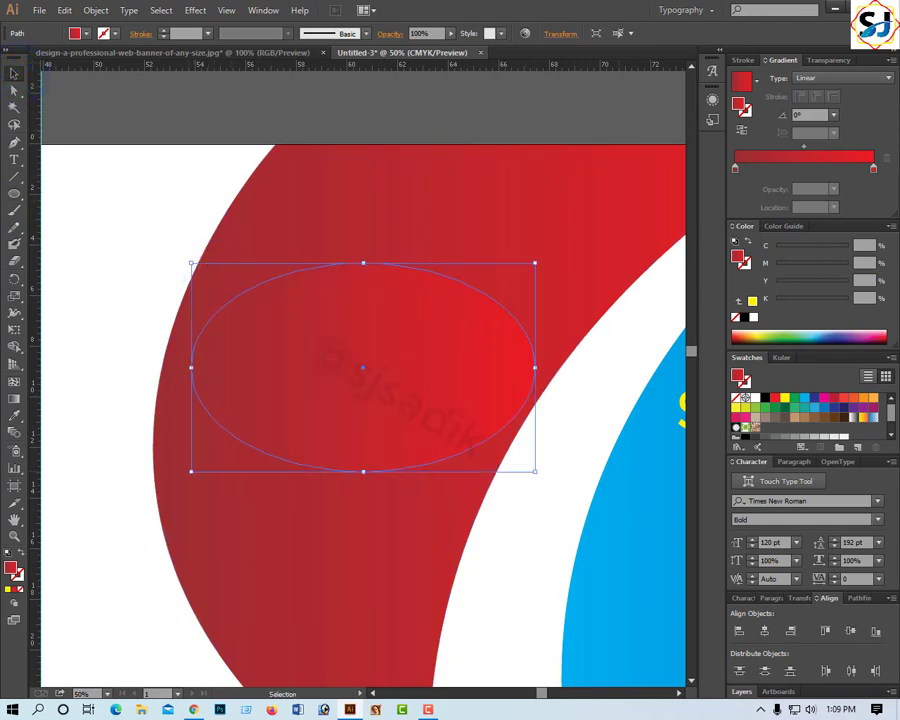
{"action": "left_click", "coordinate": [752, 319]}
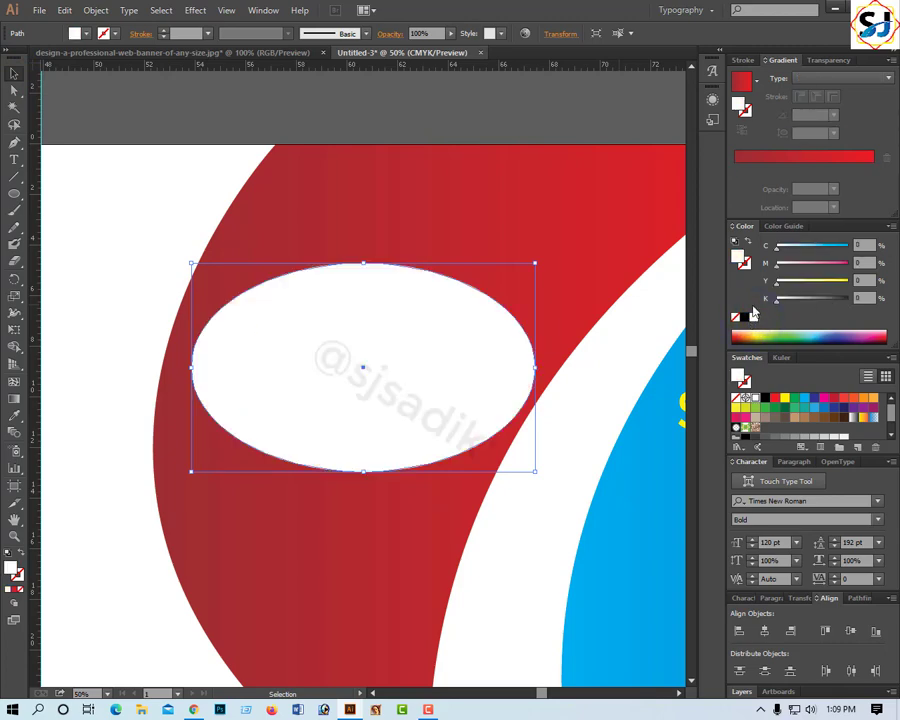
{"action": "left_click", "coordinate": [535, 455]}
{"action": "left_click", "coordinate": [414, 392]}
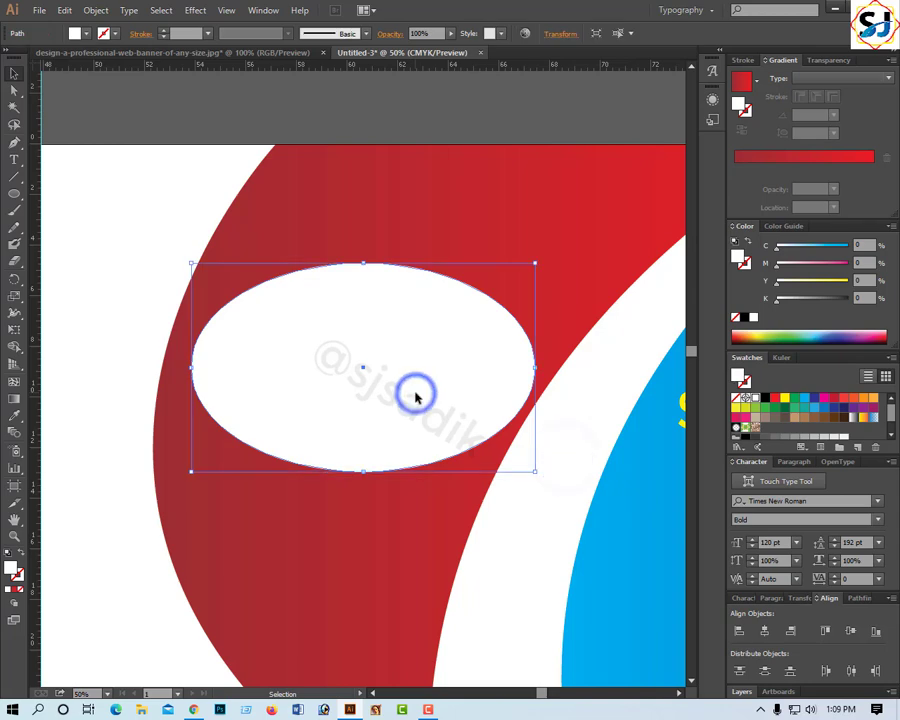
{"action": "key", "text": "a"}
{"action": "key", "text": "ctrl+y"}
Bring the computer image in front of the white ellipse.
{"action": "key", "text": "v"}
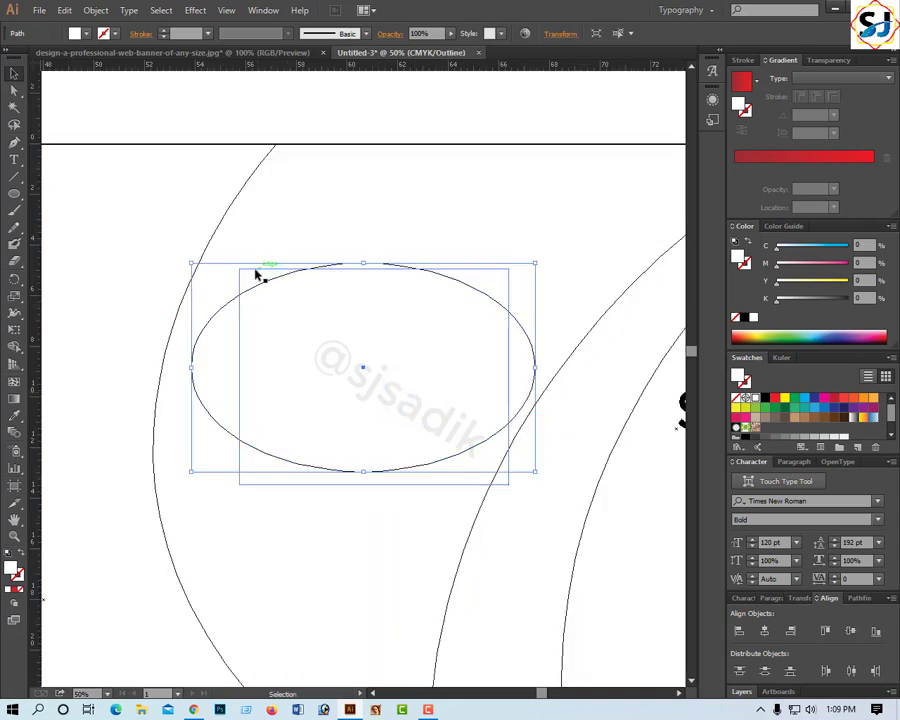
{"action": "left_click", "coordinate": [255, 268]}
{"action": "right_click", "coordinate": [255, 270]}
{"action": "left_click", "coordinate": [333, 352]}
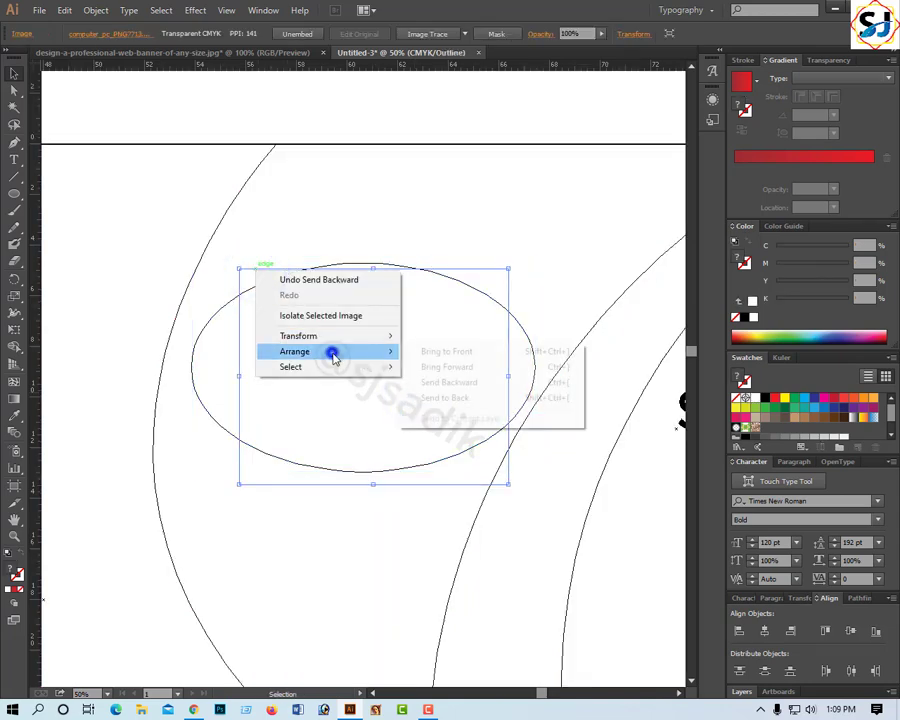
{"action": "left_click", "coordinate": [450, 353]}
{"action": "key", "text": "ctrl+y"}
{"action": "key", "text": "v"}
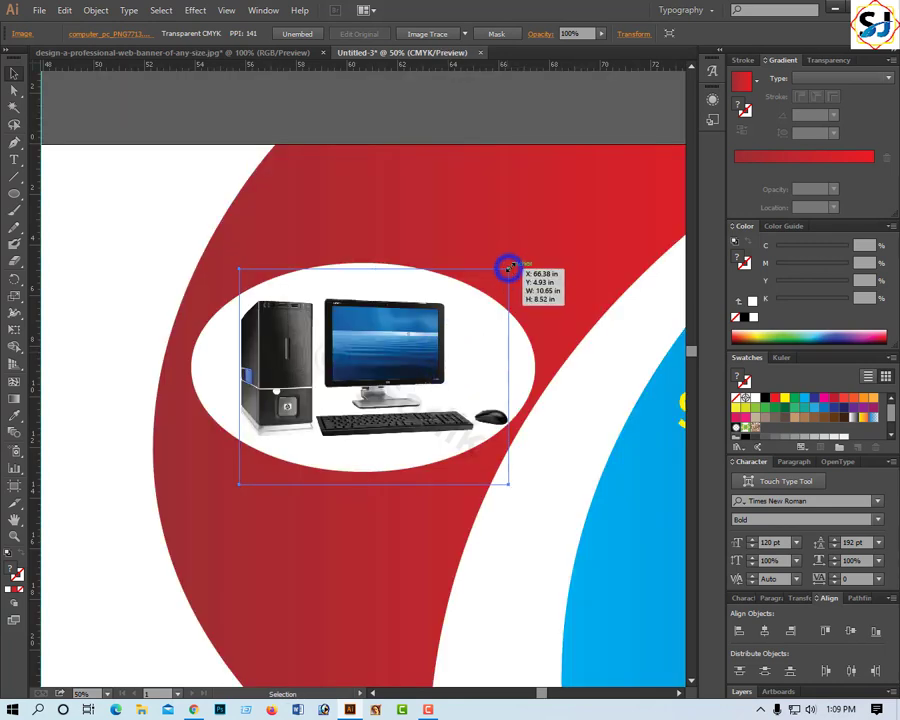
Centre the computer image and ellipse on each other horizontally and vertically.
{"action": "left_click_drag", "start_coordinate": [509, 268], "coordinate": [512, 266]}
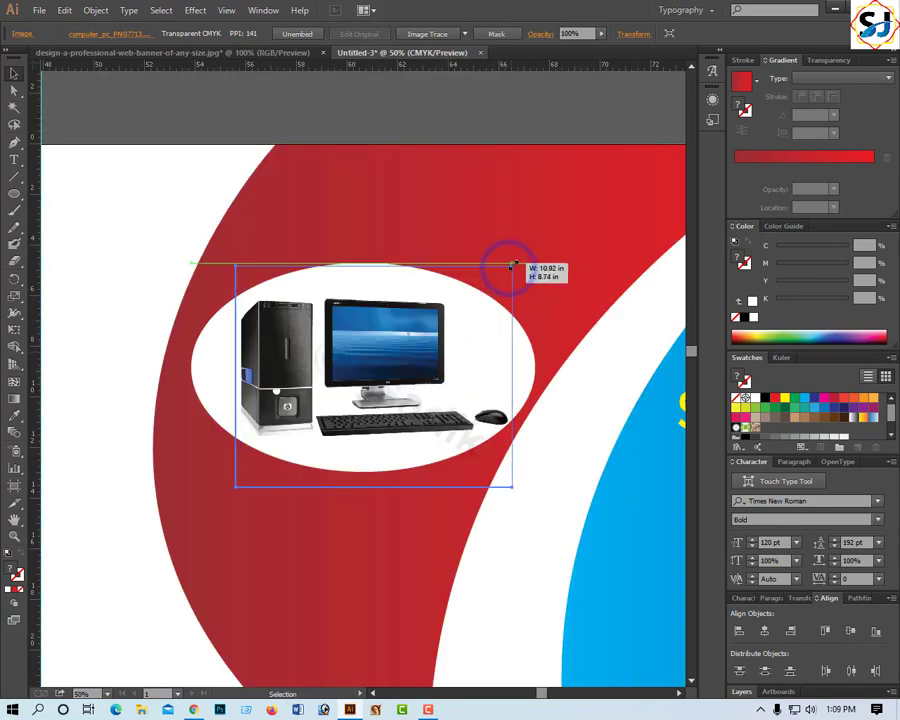
{"action": "left_click", "coordinate": [213, 360], "text": "shift"}
{"action": "left_click", "coordinate": [765, 632]}
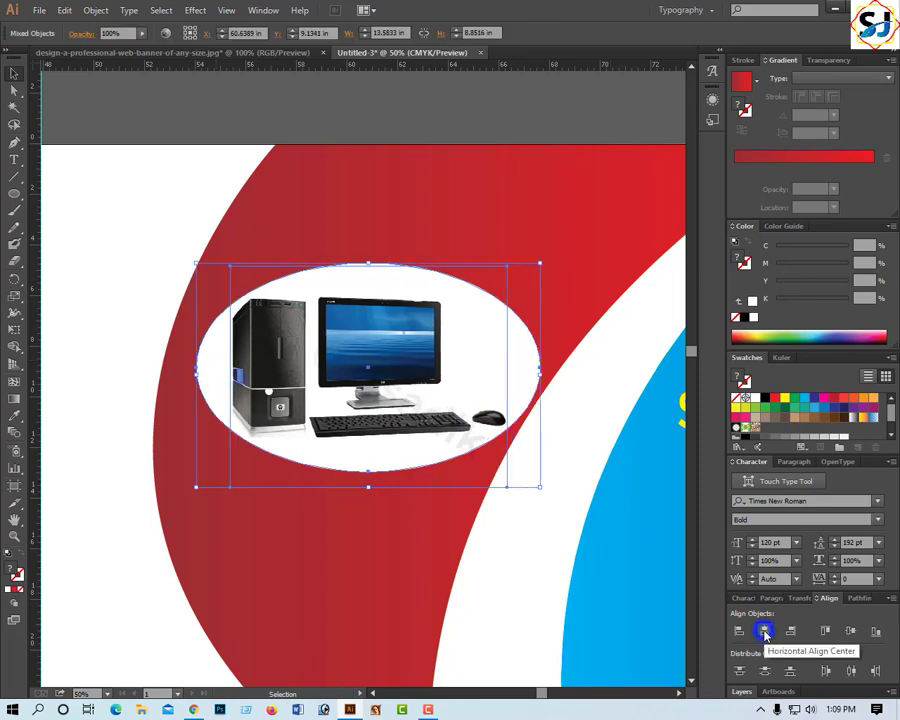
{"action": "left_click", "coordinate": [851, 631]}
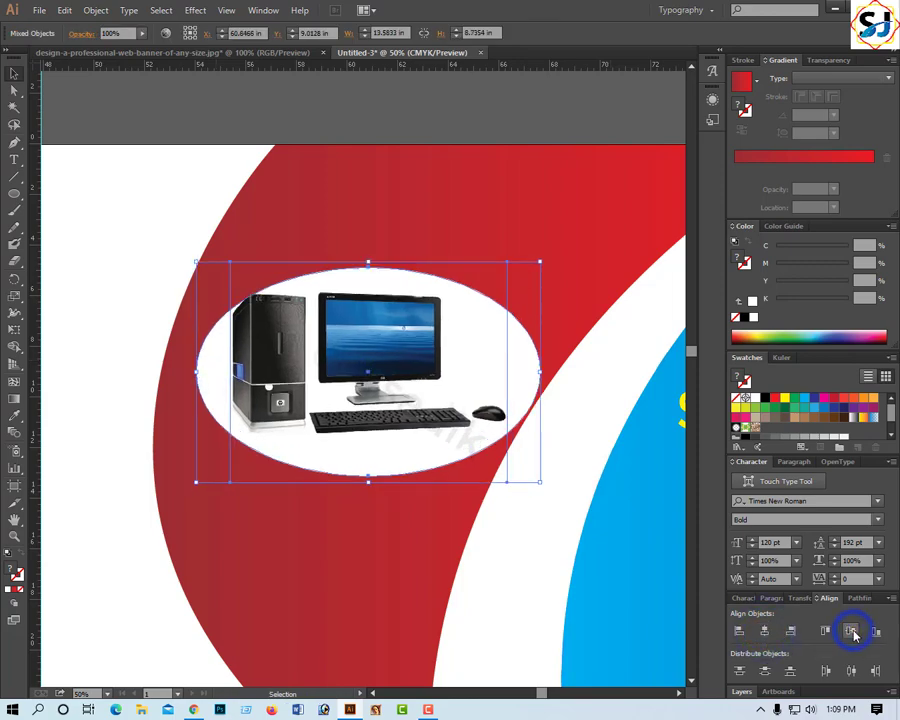
{"action": "left_click", "coordinate": [534, 577]}
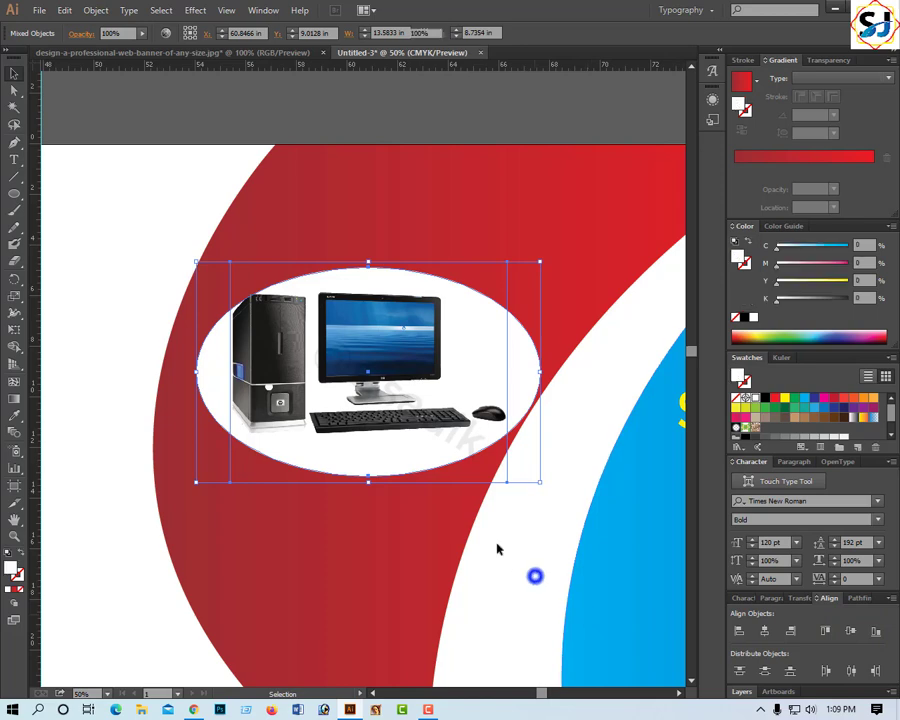
Enlarge the oval and computer picture together slightly and nudge them left.
{"action": "left_click", "coordinate": [365, 437]}
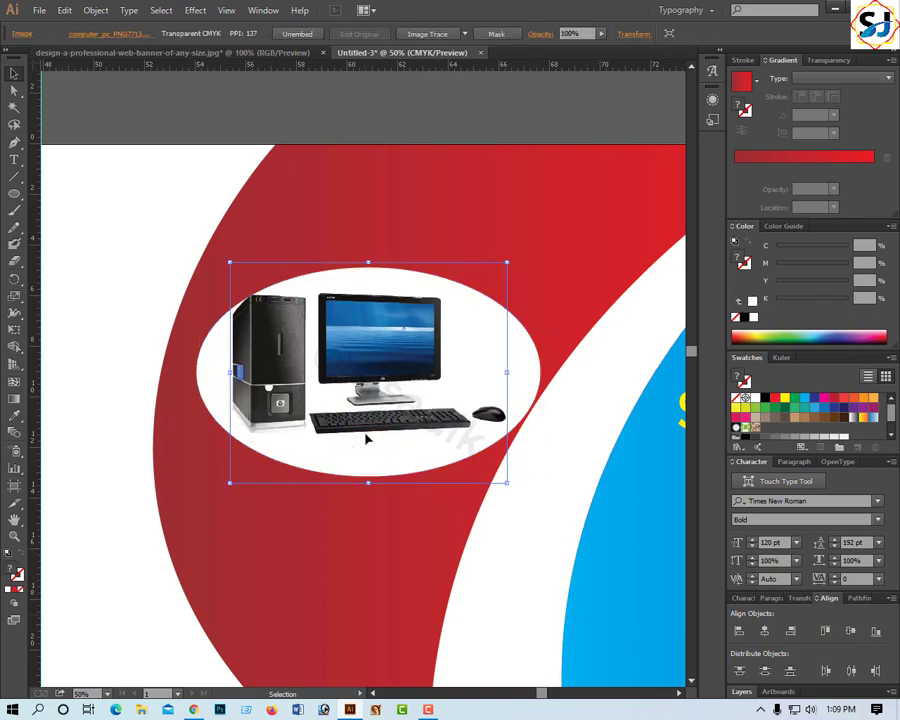
{"action": "left_click", "coordinate": [518, 356], "text": "shift"}
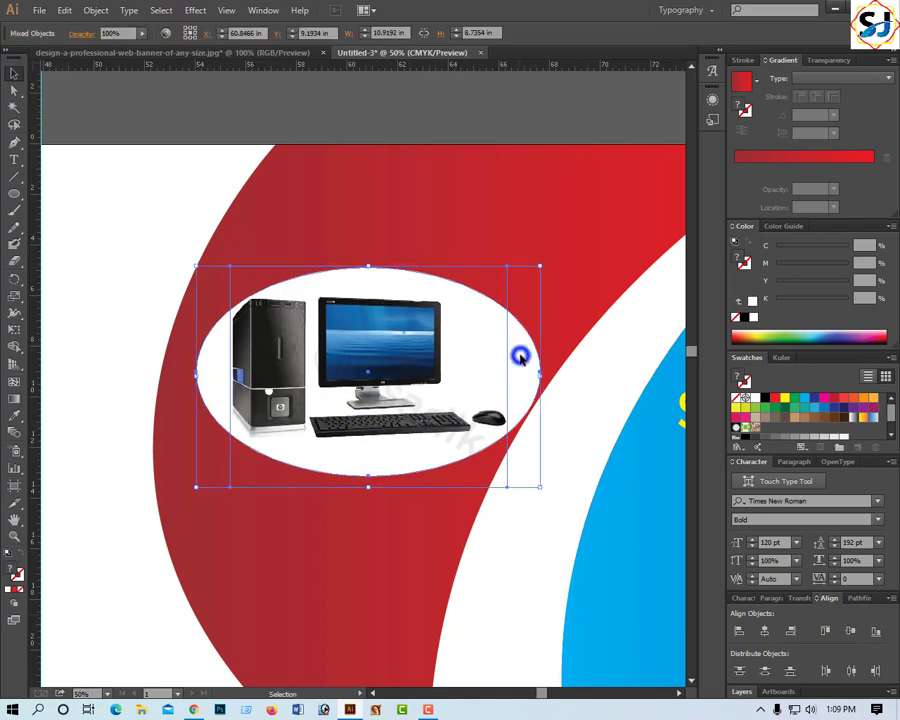
{"action": "left_click_drag", "start_coordinate": [540, 269], "coordinate": [547, 262]}
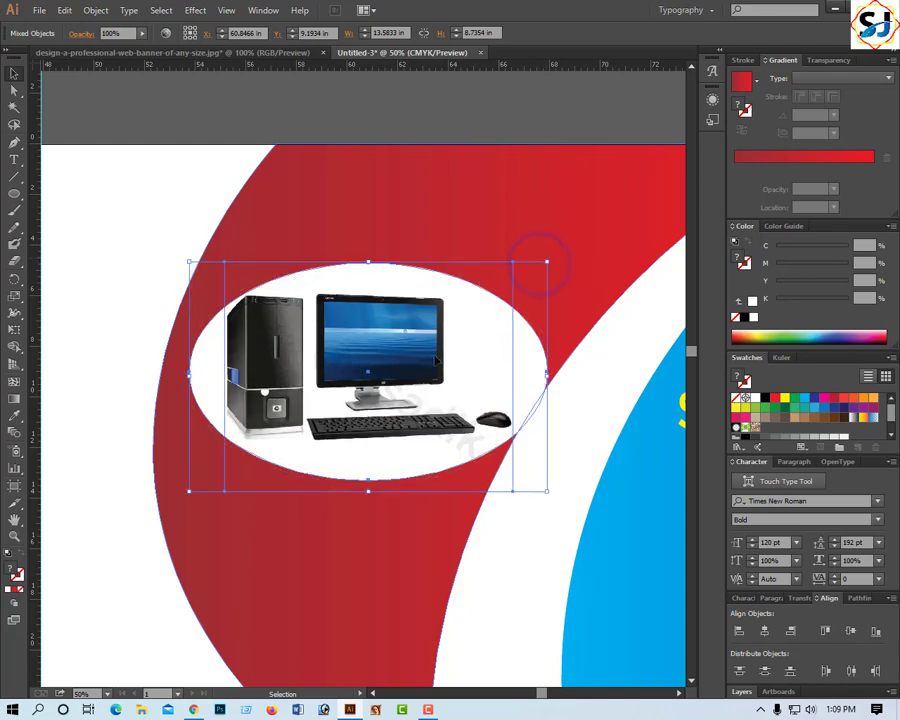
{"action": "key", "text": "Left"}
{"action": "key", "text": "Left"}
{"action": "key", "text": "Left"}
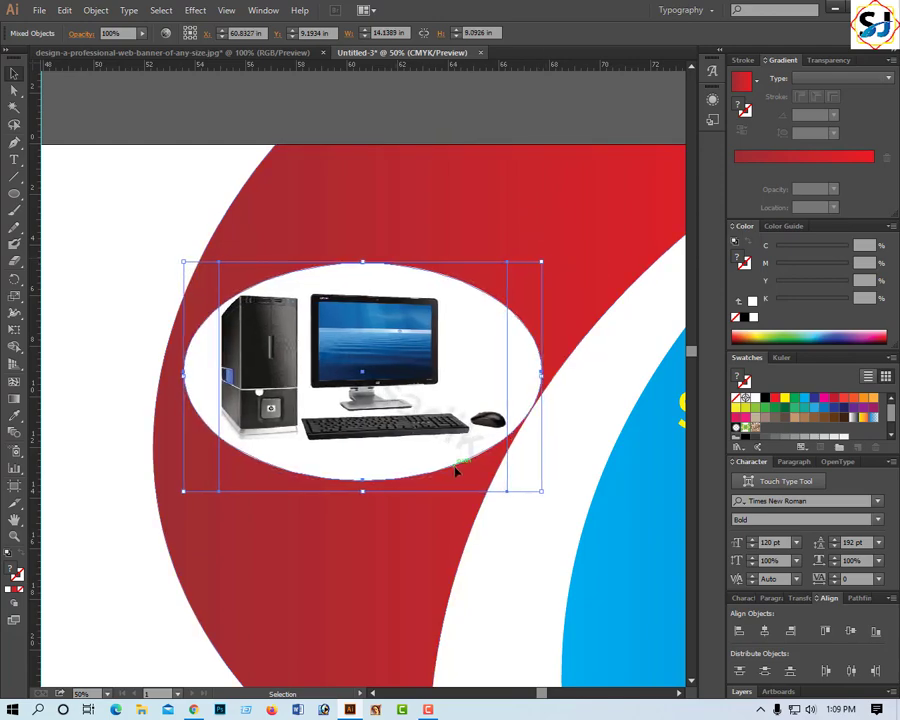
{"action": "left_click", "coordinate": [518, 530]}
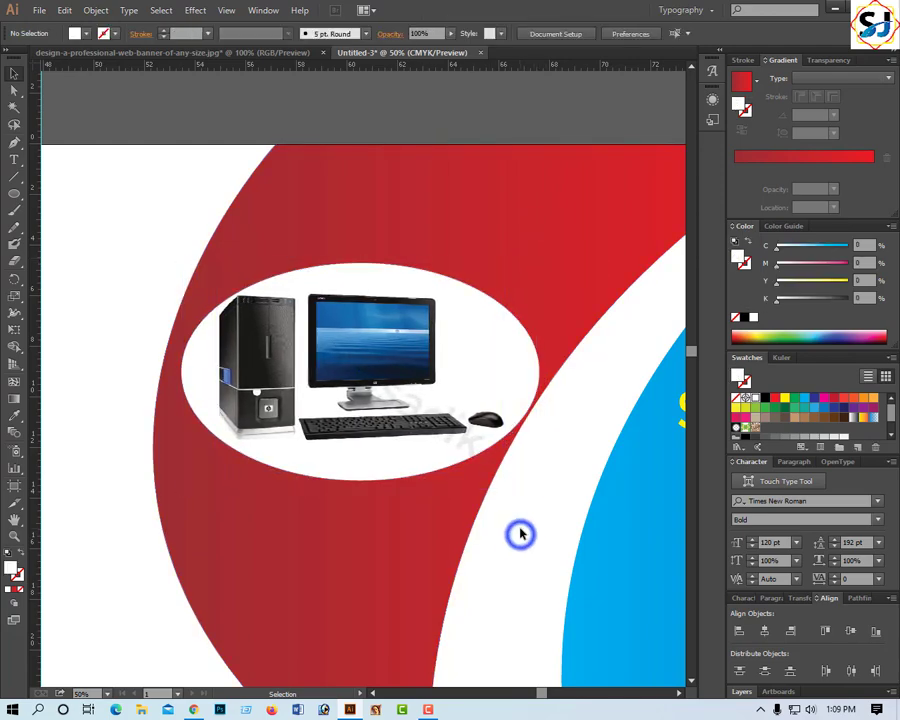
{"action": "key", "text": "ctrl+minus"}
{"action": "key", "text": "ctrl+minus"}
{"action": "key", "text": "ctrl+minus"}
{"action": "key", "text": "ctrl+minus"}
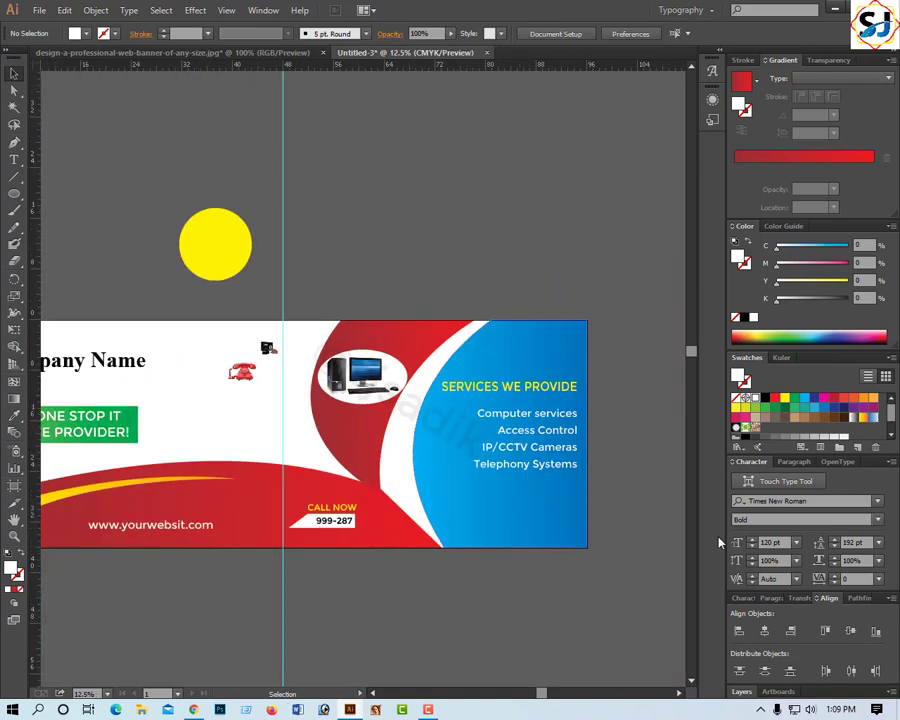
Move the yellow circle onto the banner, shrink it, and set it beside the telephone.
{"action": "key", "text": "ctrl+plus"}
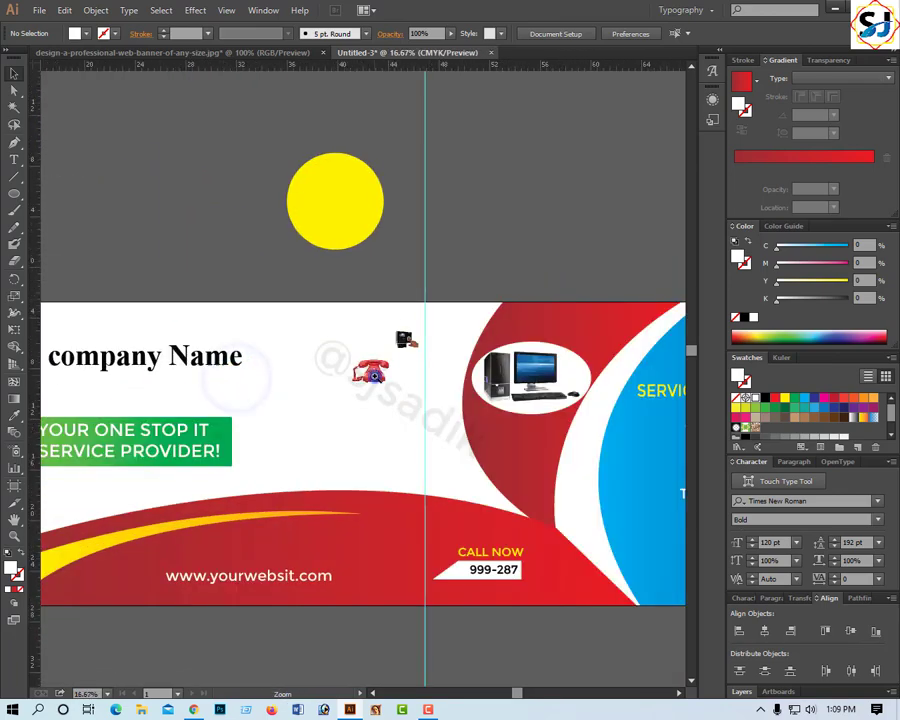
{"action": "key", "text": "ctrl+plus"}
{"action": "mouse_move", "coordinate": [319, 123]}
{"action": "left_mouse_down"}
{"action": "mouse_move", "coordinate": [336, 479]}
{"action": "mouse_move", "coordinate": [336, 424]}
{"action": "left_mouse_up"}
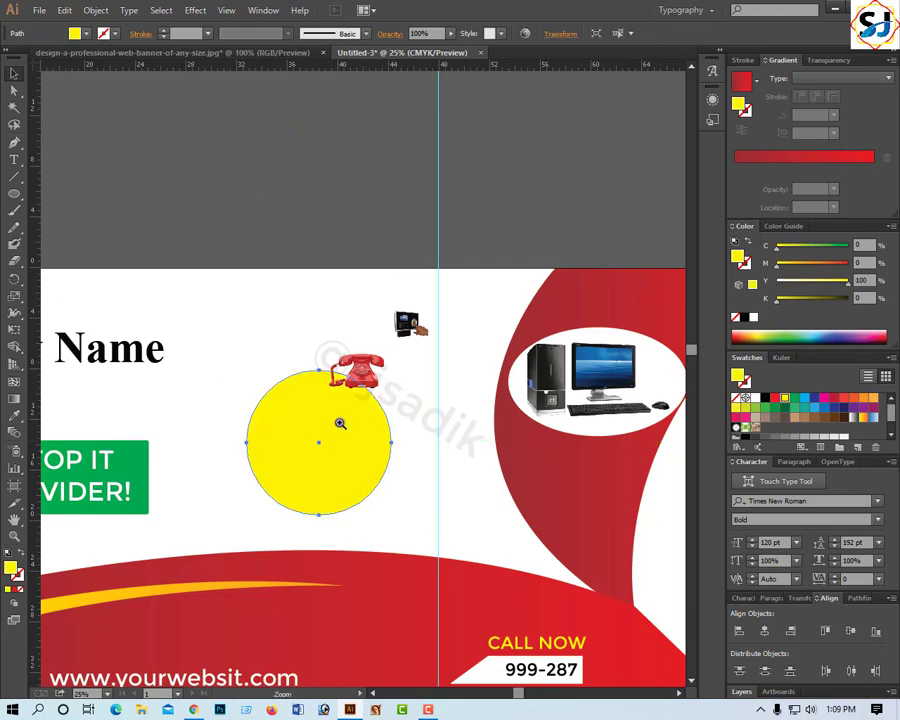
{"action": "key", "text": "ctrl+plus"}
{"action": "left_click_drag", "start_coordinate": [433, 503], "coordinate": [405, 477]}
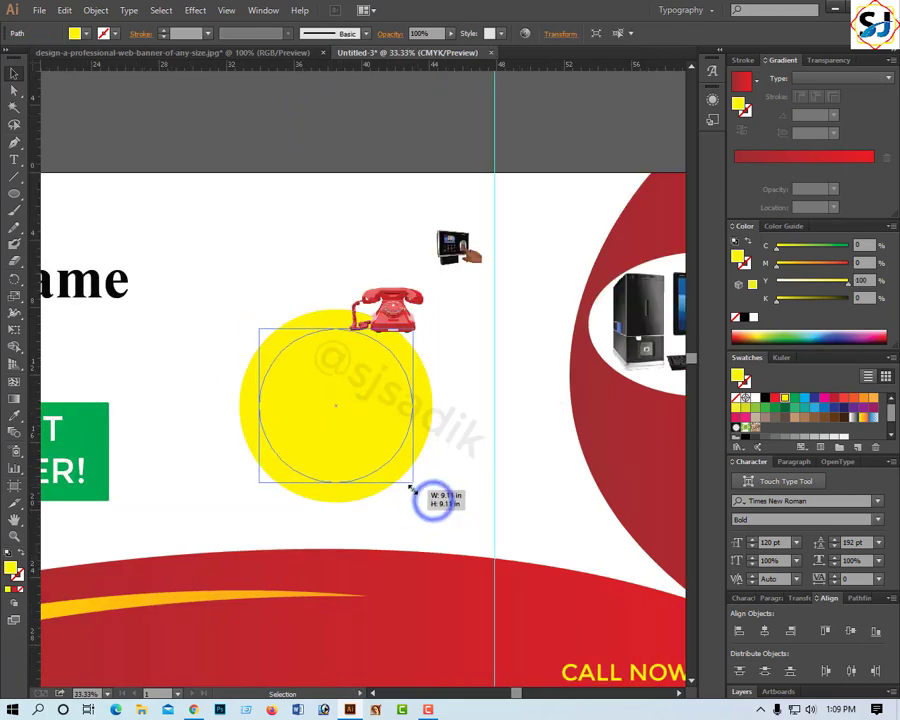
{"action": "left_click_drag", "start_coordinate": [363, 410], "coordinate": [349, 380]}
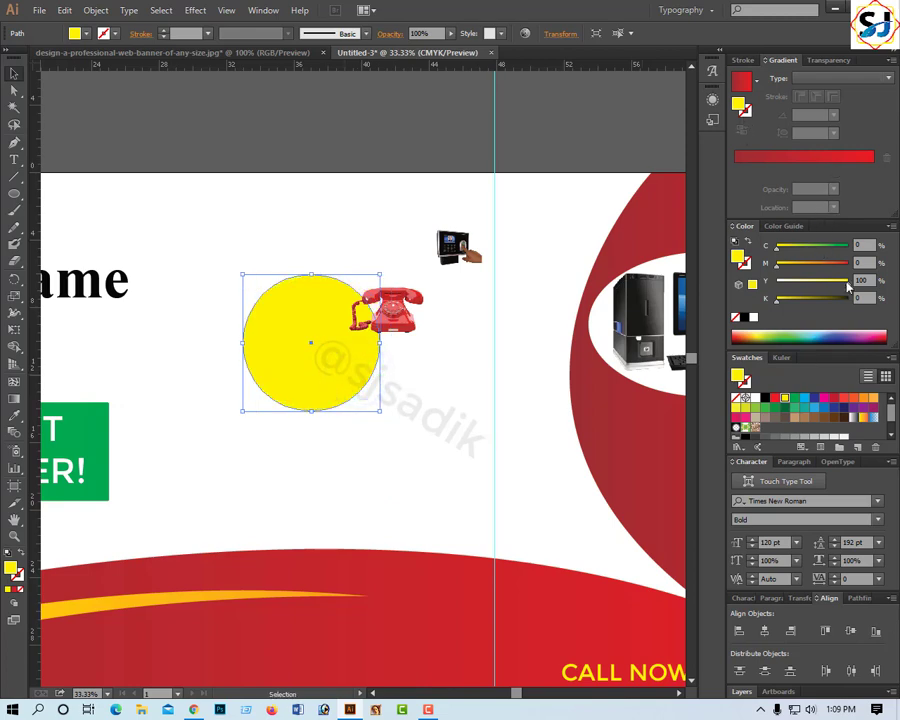
{"action": "key", "text": "ctrl+minus"}
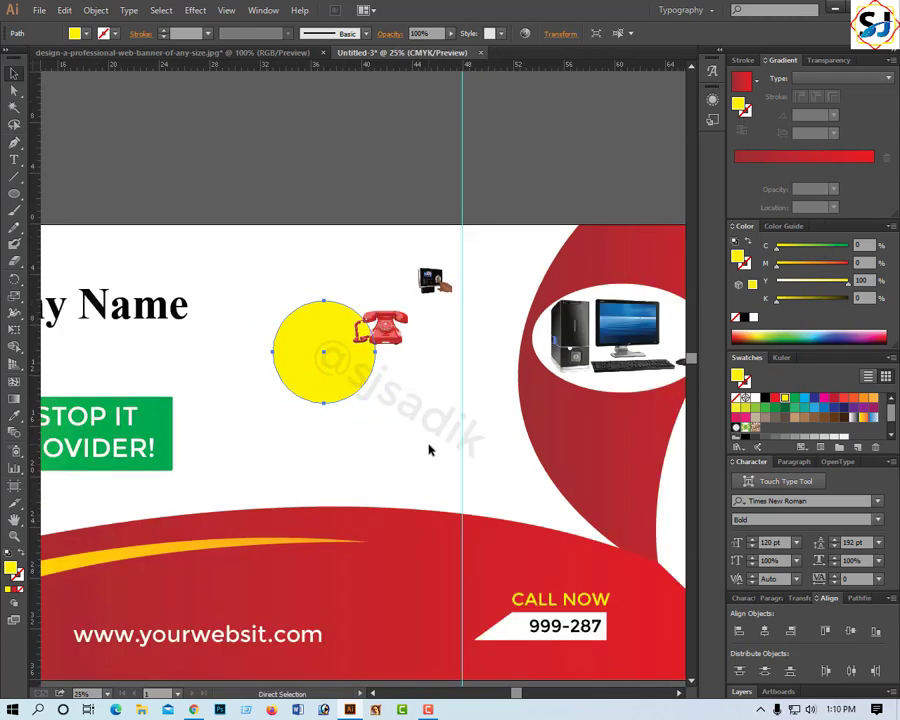
{"action": "key", "text": "ctrl+minus"}
Fill the yellow circle with the right-hand shape's blue gradient.
{"action": "left_click", "coordinate": [628, 490]}
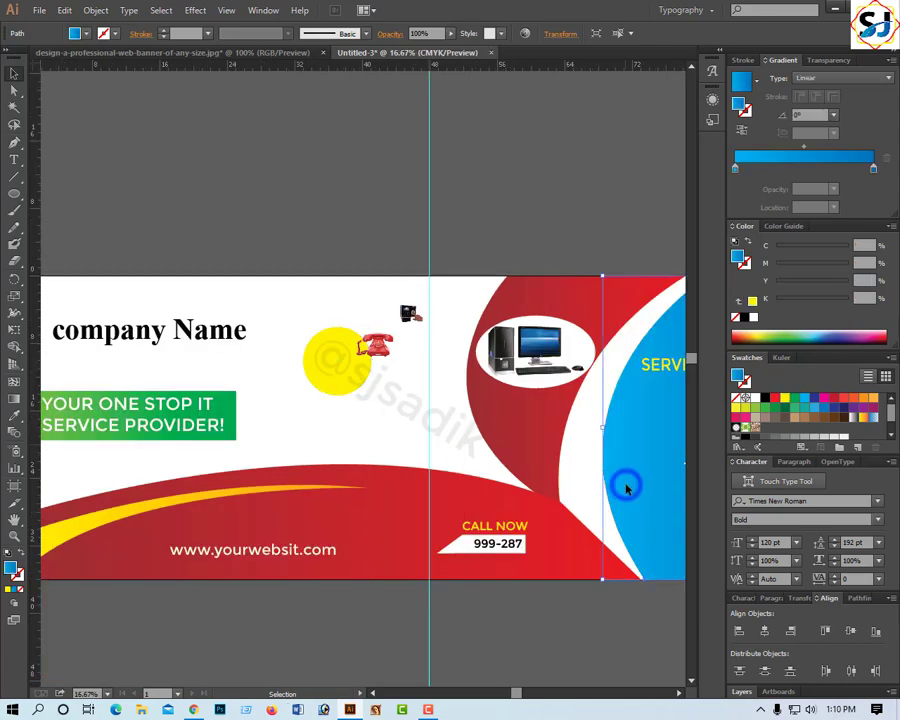
{"action": "left_click", "coordinate": [333, 362]}
{"action": "left_click", "coordinate": [779, 163]}
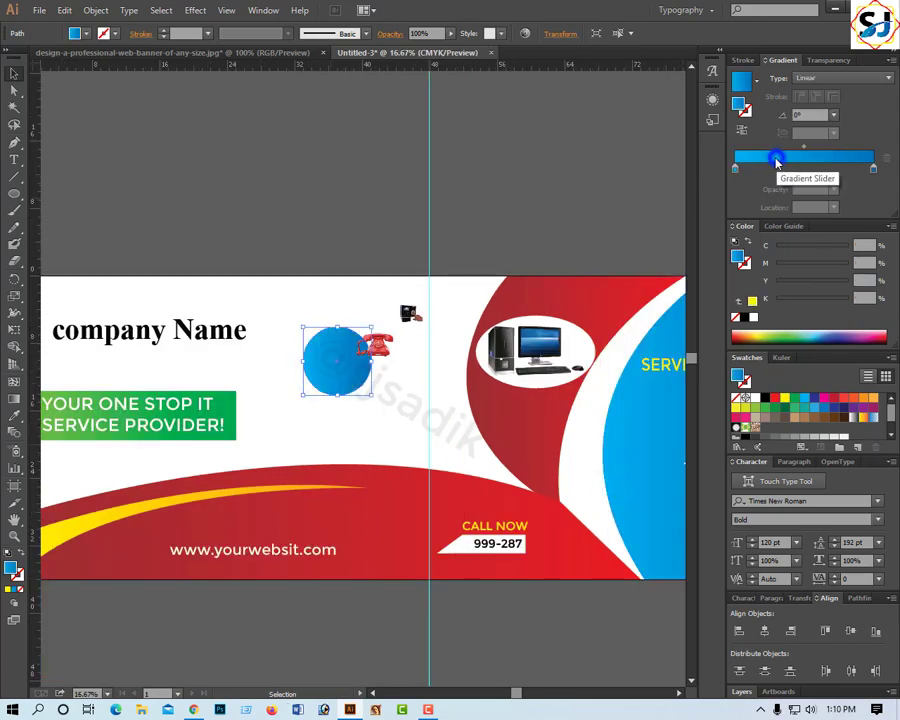
{"action": "key", "text": "z"}
{"action": "left_click", "coordinate": [390, 360]}
Reposition the telephone image above the circle and shrink the blue circle slightly.
{"action": "left_click", "coordinate": [316, 392]}
{"action": "key", "text": "v"}
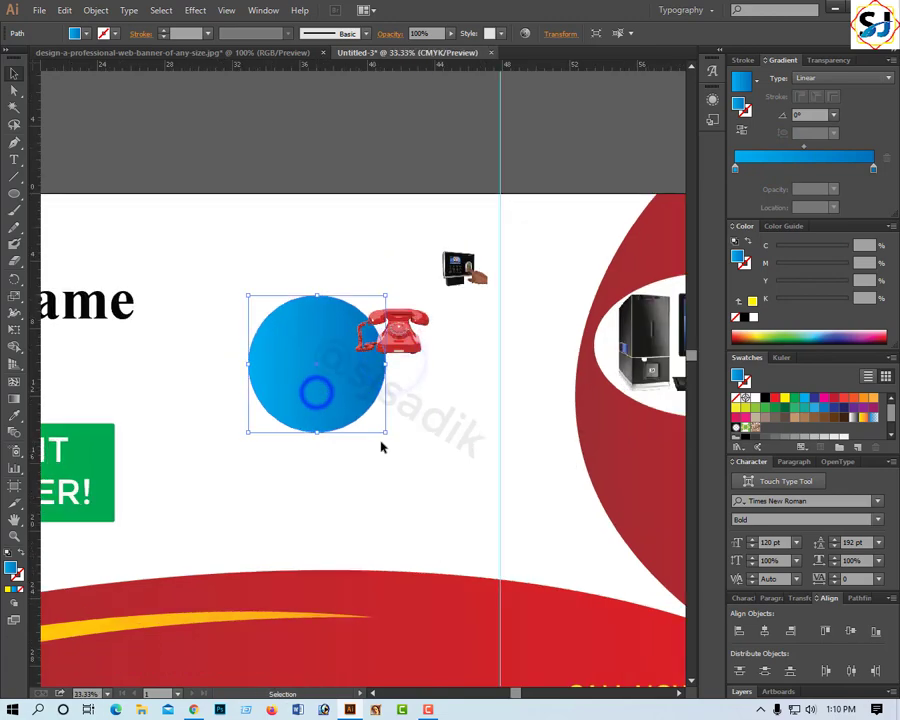
{"action": "mouse_move", "coordinate": [406, 337]}
{"action": "left_mouse_down"}
{"action": "mouse_move", "coordinate": [426, 245]}
{"action": "mouse_move", "coordinate": [492, 264]}
{"action": "mouse_move", "coordinate": [530, 262]}
{"action": "left_mouse_up"}
{"action": "key", "text": "ctrl+z"}
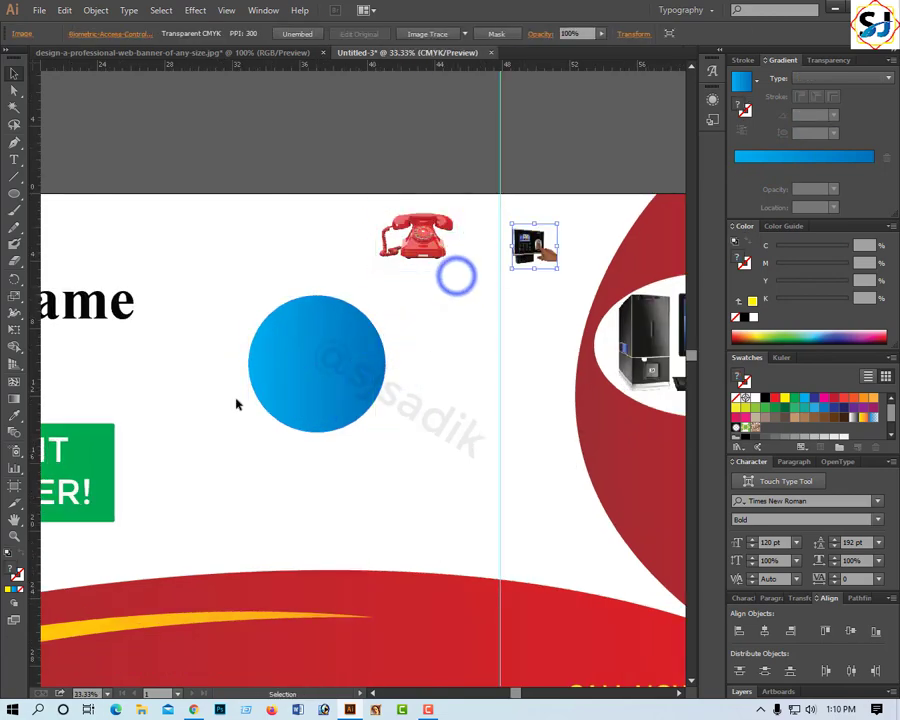
{"action": "left_click", "coordinate": [316, 380]}
{"action": "mouse_move", "coordinate": [385, 437]}
{"action": "left_mouse_down"}
{"action": "mouse_move", "coordinate": [372, 426]}
{"action": "mouse_move", "coordinate": [385, 420]}
{"action": "left_mouse_up"}
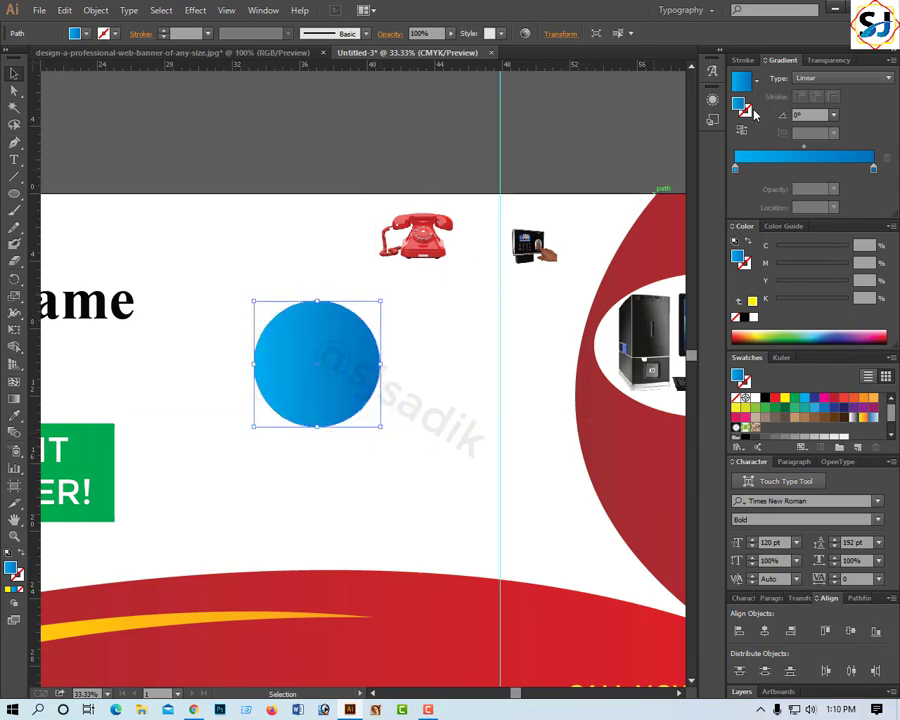
Give the blue circle an orange stroke (yellow with Magenta raised) at 18 pt weight.
{"action": "left_click", "coordinate": [746, 266]}
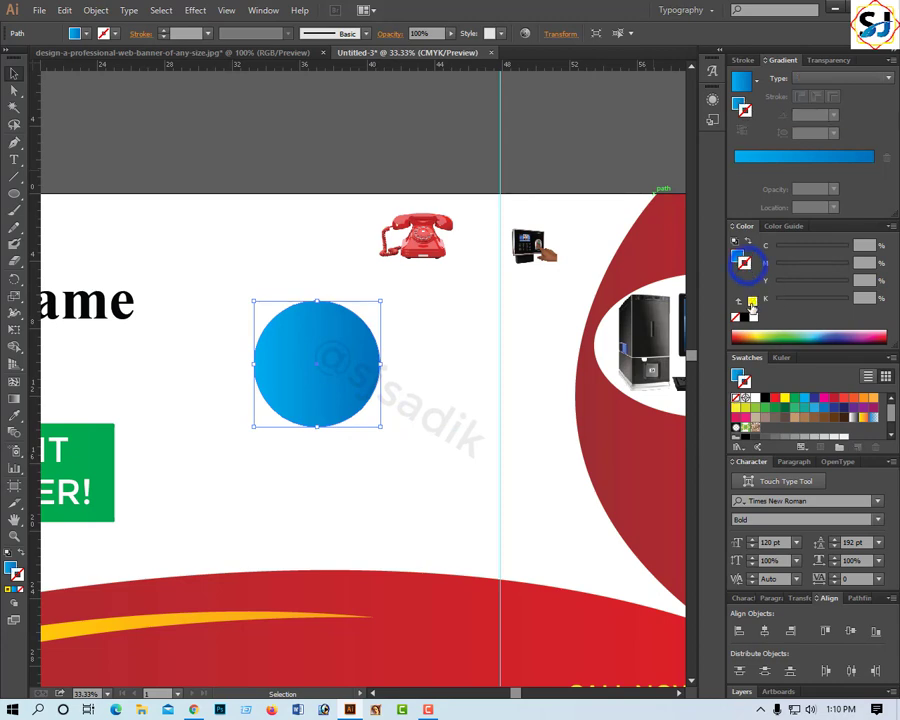
{"action": "left_click", "coordinate": [752, 301]}
{"action": "left_click_drag", "start_coordinate": [801, 265], "coordinate": [808, 267]}
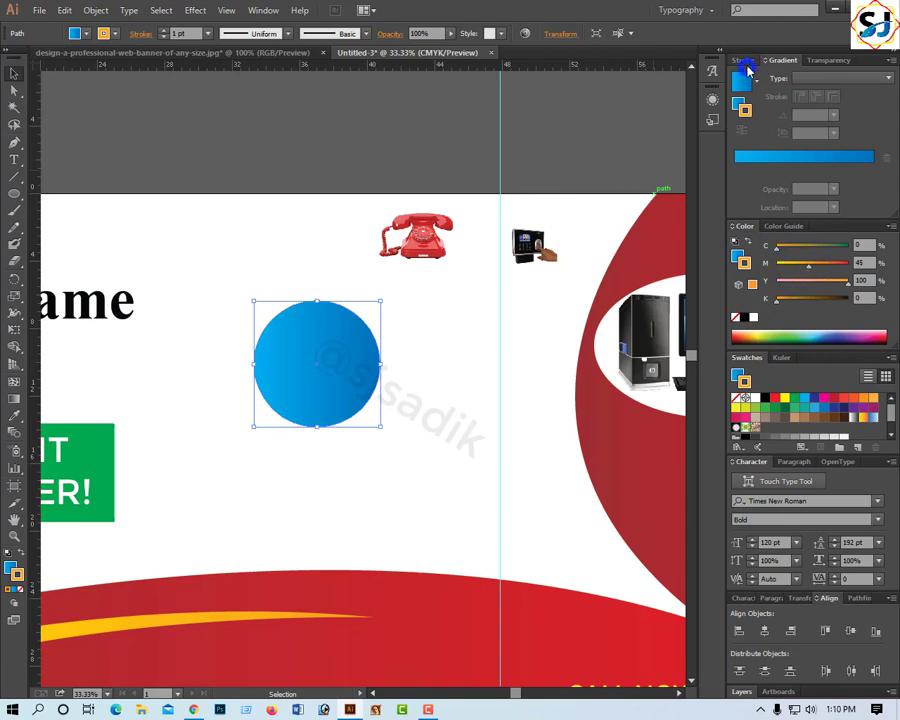
{"action": "left_click", "coordinate": [746, 61]}
{"action": "left_click", "coordinate": [828, 78]}
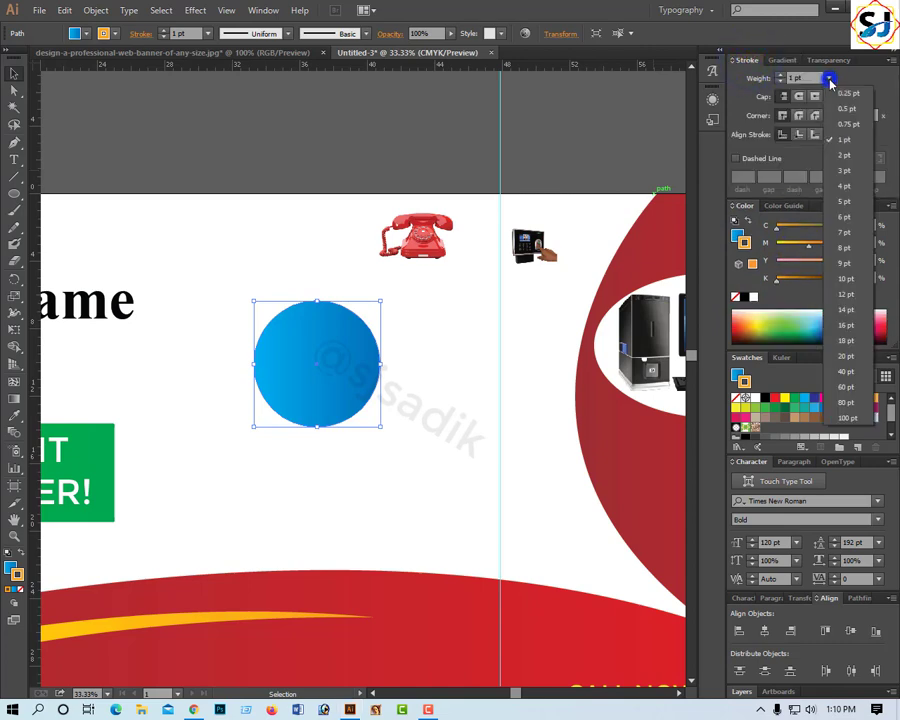
{"action": "left_click", "coordinate": [844, 216]}
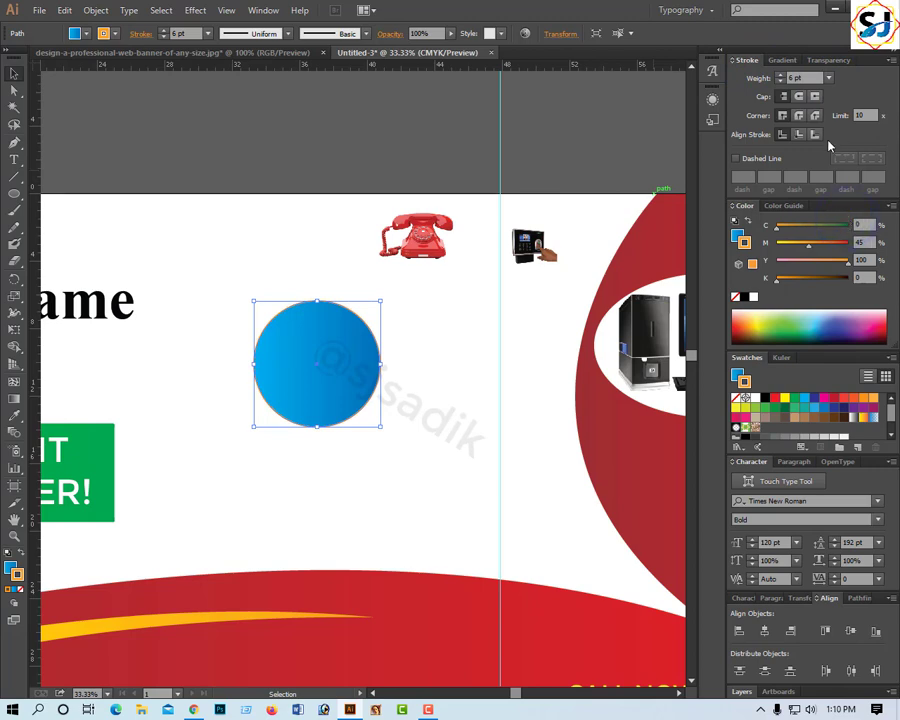
{"action": "left_click", "coordinate": [828, 78]}
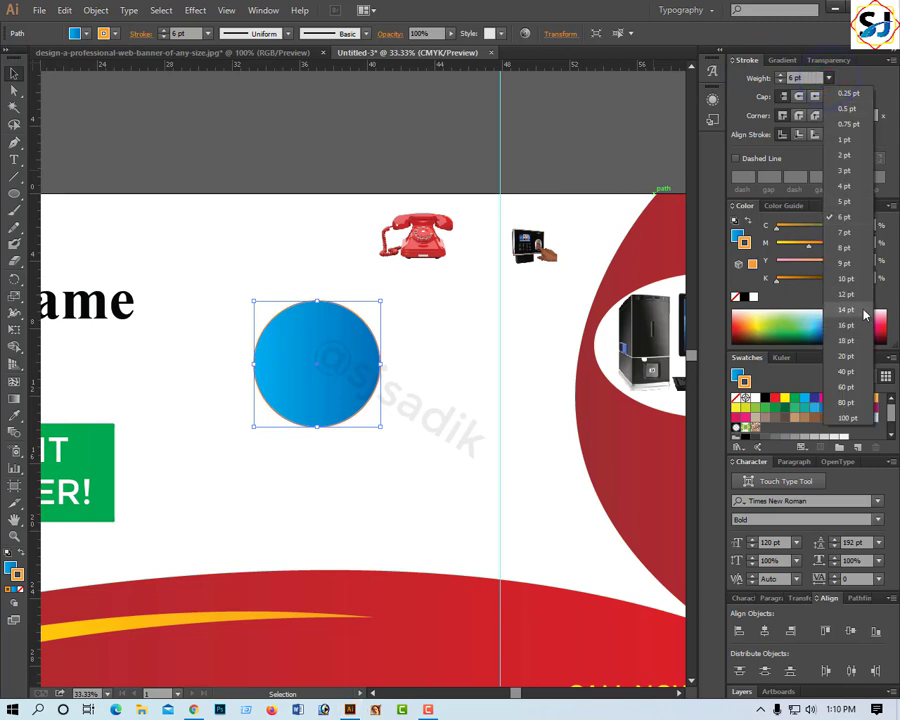
{"action": "left_click", "coordinate": [857, 340]}
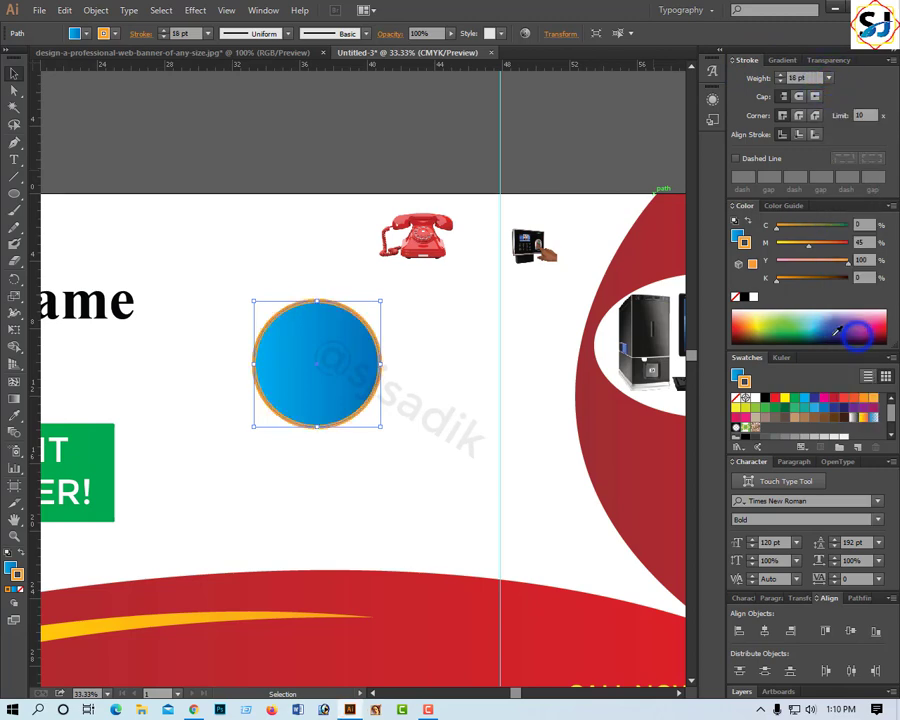
{"action": "left_click", "coordinate": [403, 374], "text": "ctrl"}
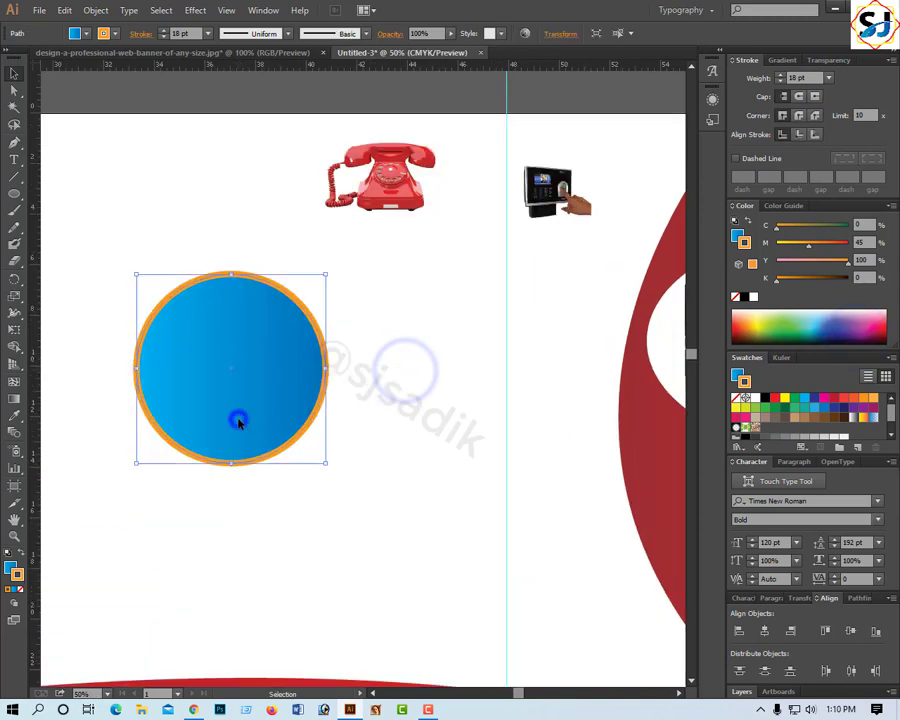
Alt-drag two copies of the outlined circle, one to the right and one below.
{"action": "mouse_move", "coordinate": [214, 410]}
{"action": "left_mouse_down"}
{"action": "mouse_move", "coordinate": [370, 410]}
{"action": "mouse_move", "coordinate": [392, 398]}
{"action": "left_mouse_up"}
{"action": "left_click_drag", "start_coordinate": [390, 401], "coordinate": [390, 413]}
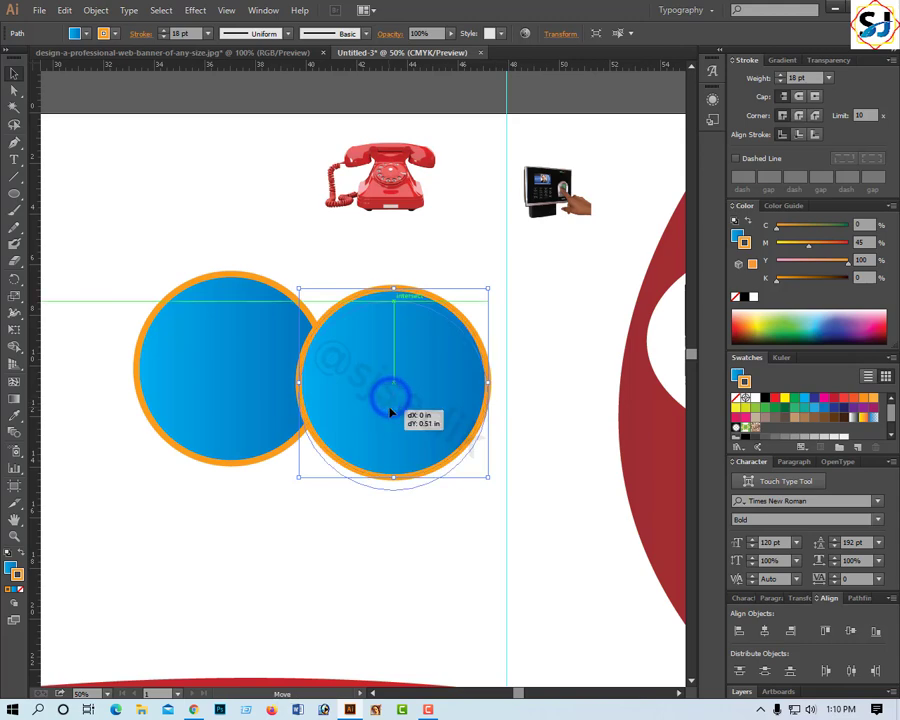
{"action": "scroll", "coordinate": [405, 350], "scroll_direction": "down", "scroll_amount": 2}
{"action": "mouse_move", "coordinate": [395, 310]}
{"action": "left_mouse_down"}
{"action": "mouse_move", "coordinate": [296, 416]}
{"action": "mouse_move", "coordinate": [303, 435]}
{"action": "left_mouse_up"}
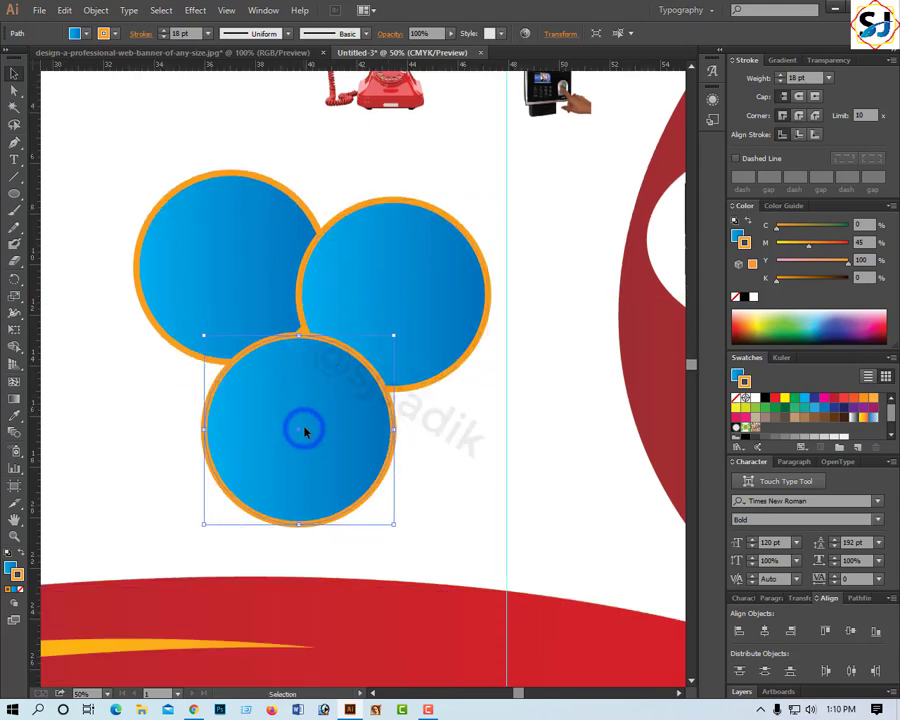
Nudge the bottom circle slightly left to tighten the three-circle cluster.
{"action": "left_click", "coordinate": [448, 451]}
{"action": "key", "text": "ctrl+minus"}
{"action": "key", "text": "ctrl+minus"}
{"action": "key", "text": "ctrl+minus"}
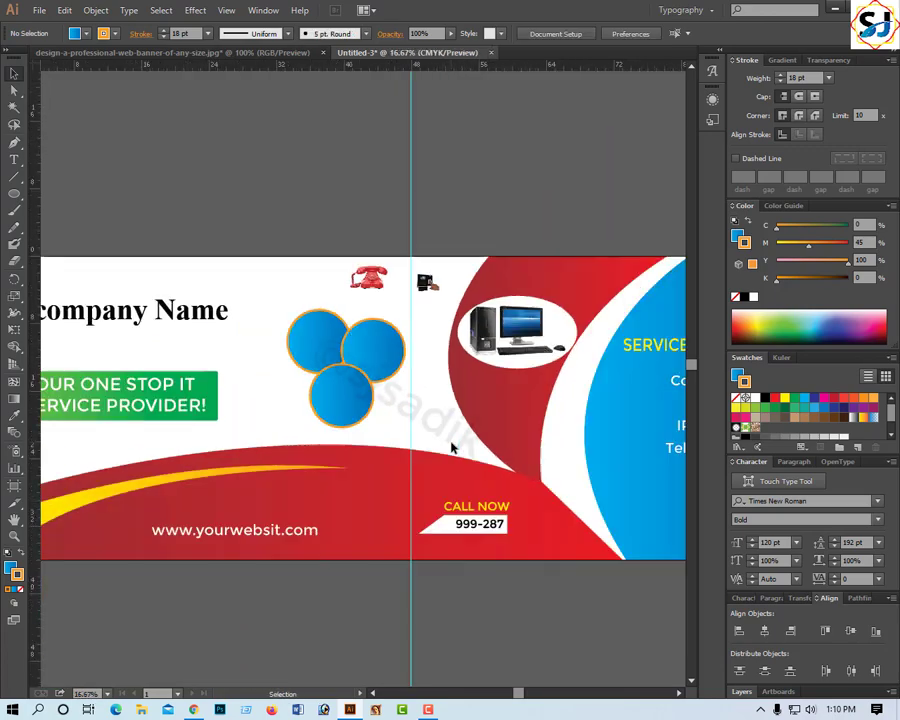
{"action": "left_click", "coordinate": [358, 380]}
{"action": "left_click", "coordinate": [328, 276]}
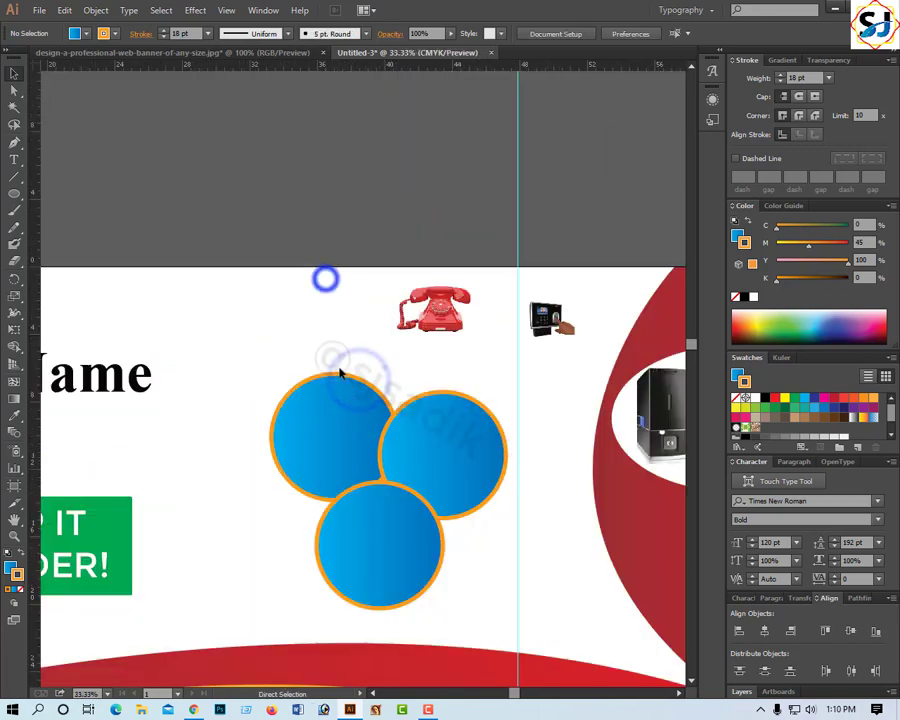
{"action": "left_click", "coordinate": [364, 541]}
{"action": "left_click_drag", "start_coordinate": [364, 541], "coordinate": [363, 540]}
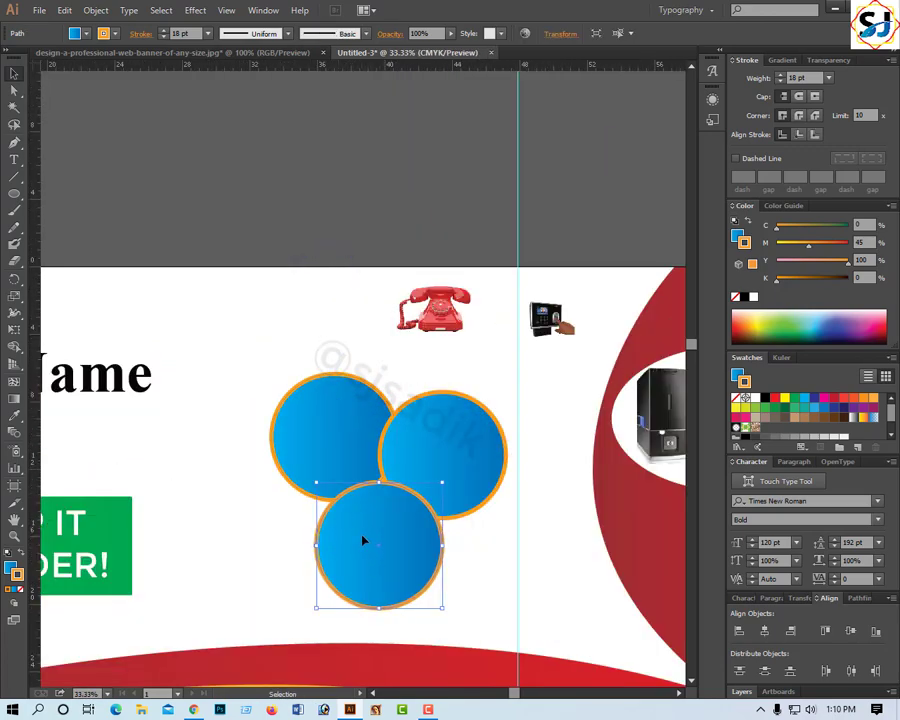
{"action": "left_click", "coordinate": [249, 380]}
Move the telephone into the upper-left circle, then enlarge and centre it there.
{"action": "mouse_move", "coordinate": [425, 318]}
{"action": "left_mouse_down"}
{"action": "mouse_move", "coordinate": [335, 448]}
{"action": "mouse_move", "coordinate": [335, 438]}
{"action": "left_mouse_up"}
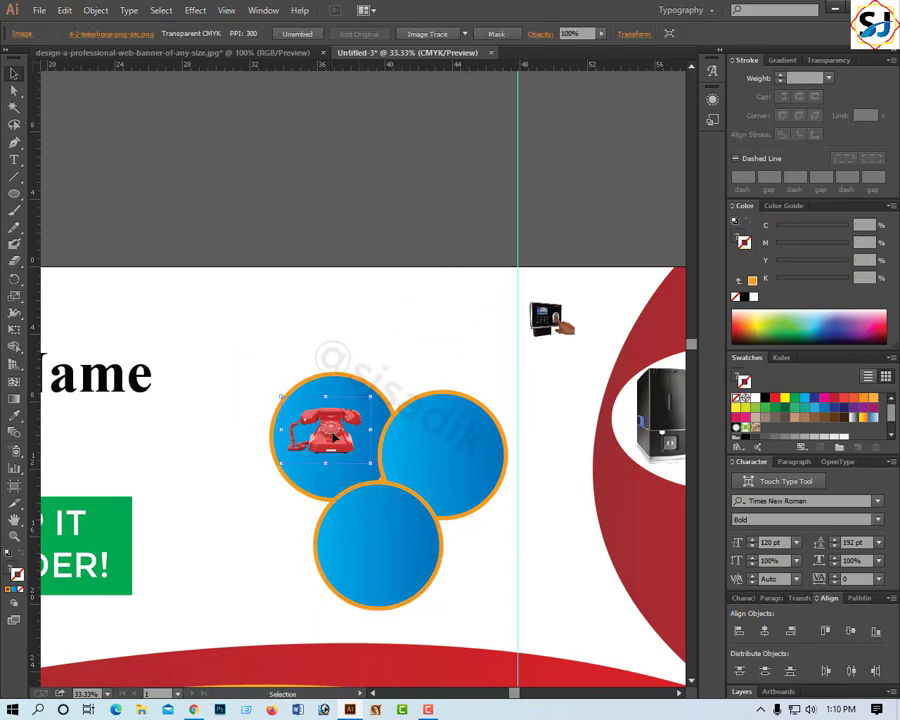
{"action": "left_click", "coordinate": [367, 441]}
{"action": "left_click", "coordinate": [345, 400]}
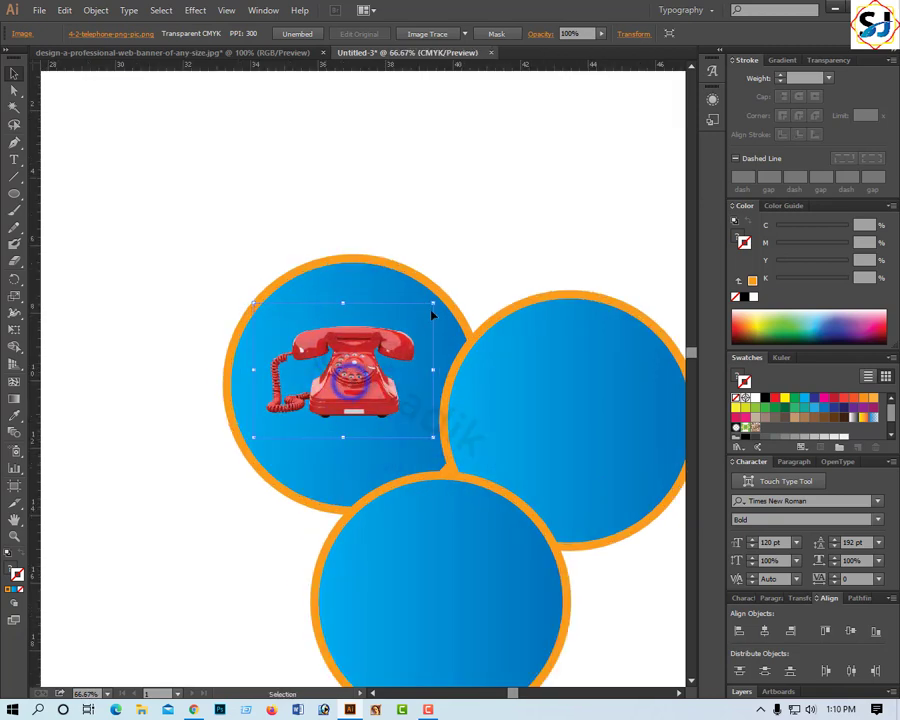
{"action": "left_click_drag", "start_coordinate": [432, 302], "coordinate": [447, 287]}
{"action": "left_click_drag", "start_coordinate": [345, 378], "coordinate": [345, 384]}
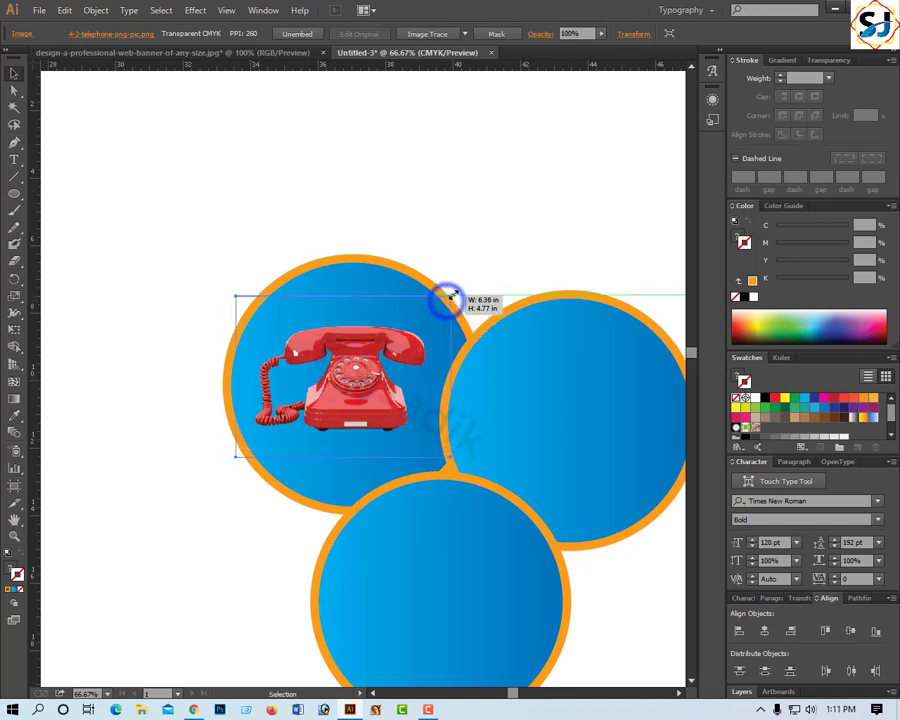
{"action": "left_click_drag", "start_coordinate": [446, 301], "coordinate": [451, 297]}
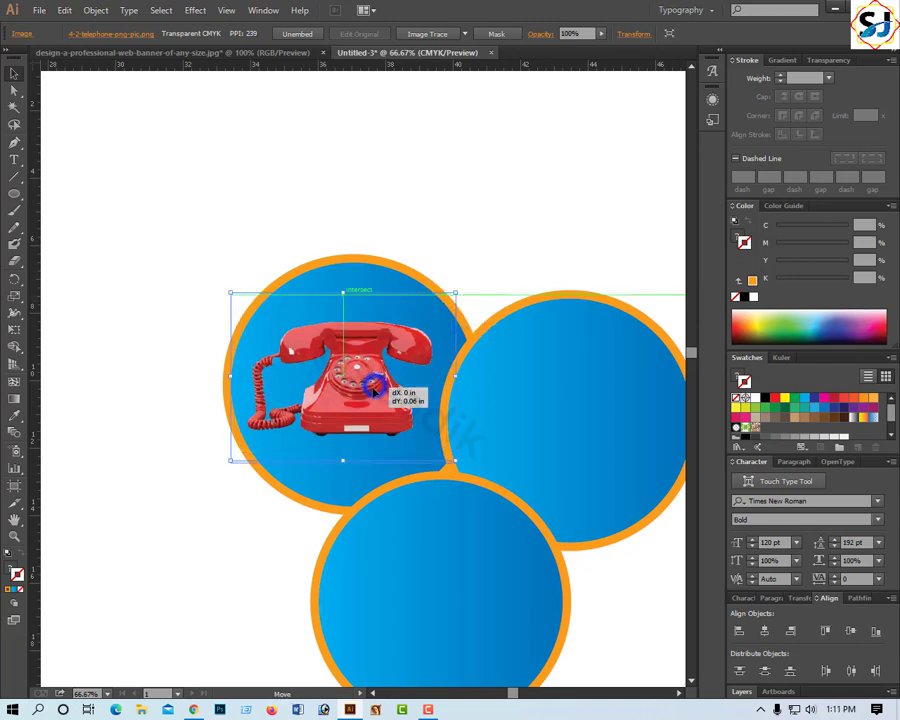
{"action": "left_click_drag", "start_coordinate": [376, 388], "coordinate": [372, 390]}
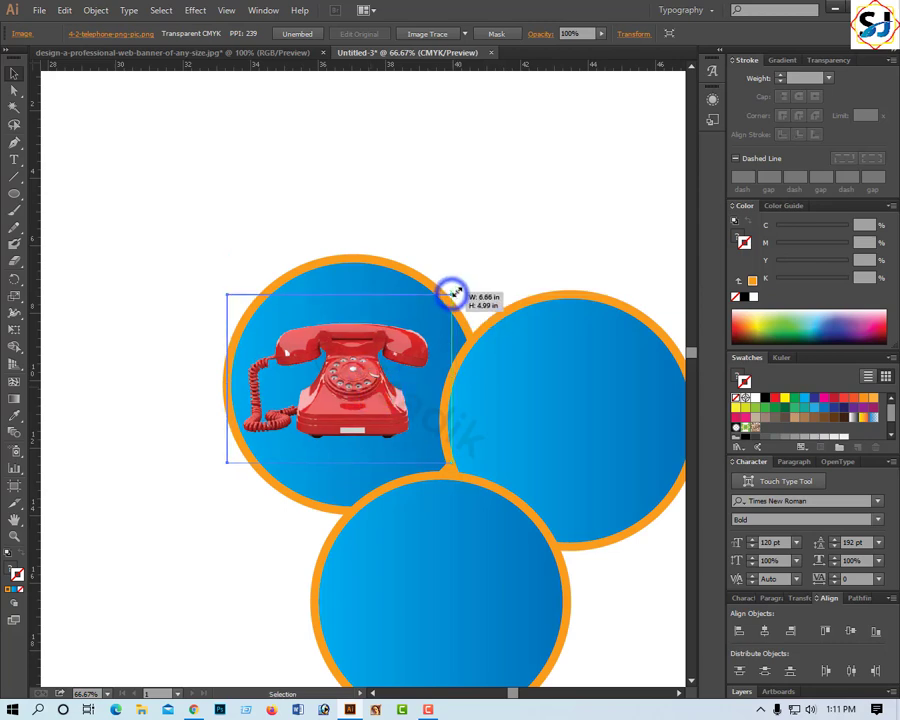
{"action": "left_click_drag", "start_coordinate": [452, 294], "coordinate": [458, 290]}
{"action": "left_click", "coordinate": [508, 256]}
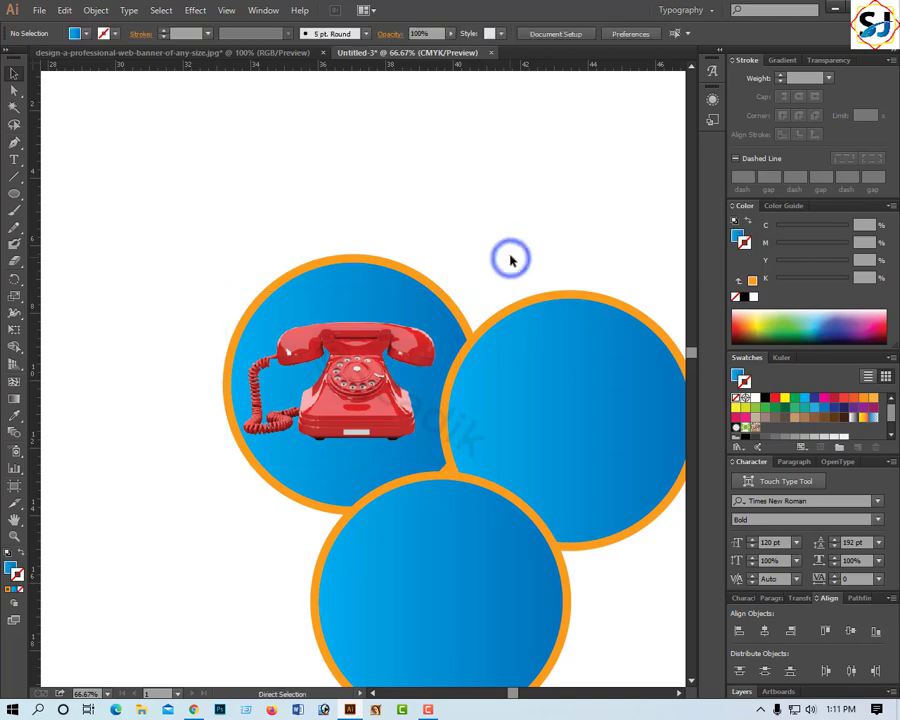
Move the fingerprint-device image onto the right circle and enlarge it to fill the circle.
{"action": "key", "text": "ctrl+minus"}
{"action": "left_click_drag", "start_coordinate": [566, 262], "coordinate": [458, 400]}
{"action": "key", "text": "ctrl+plus"}
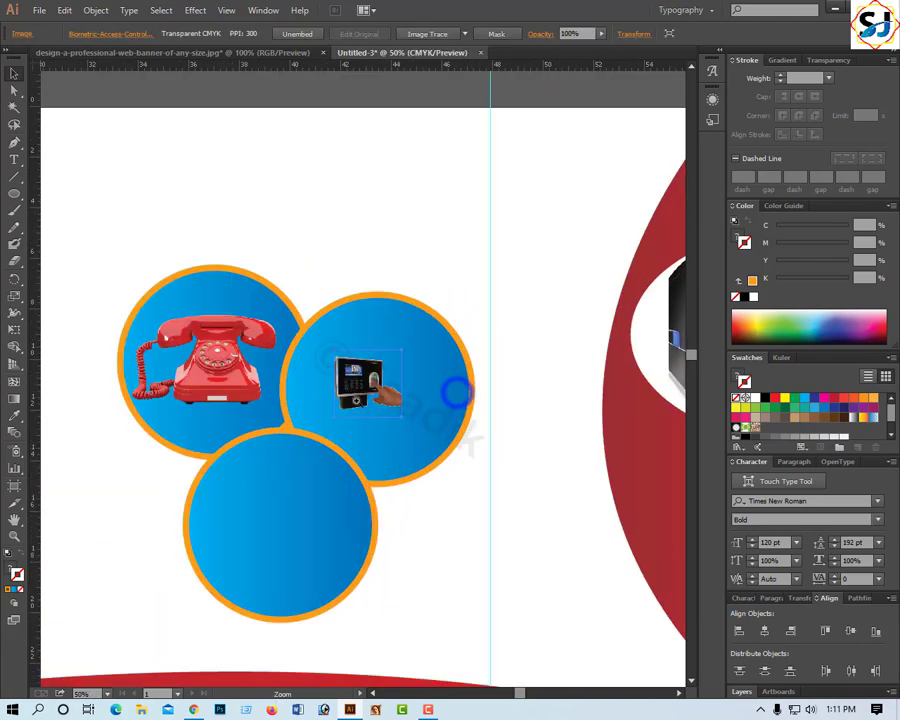
{"action": "key", "text": "ctrl+plus"}
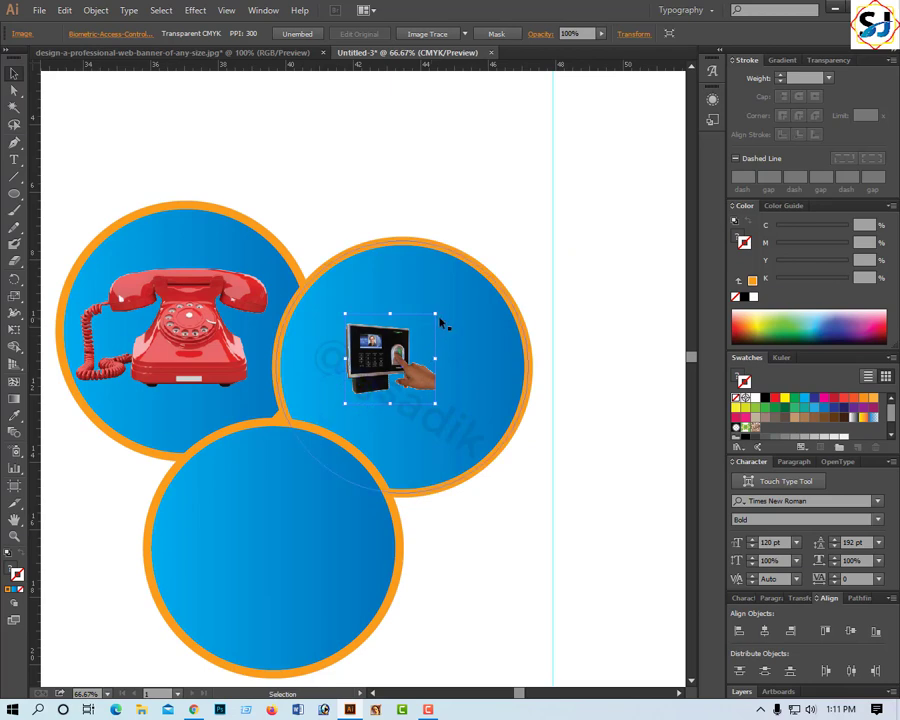
{"action": "left_click_drag", "start_coordinate": [435, 315], "coordinate": [455, 294]}
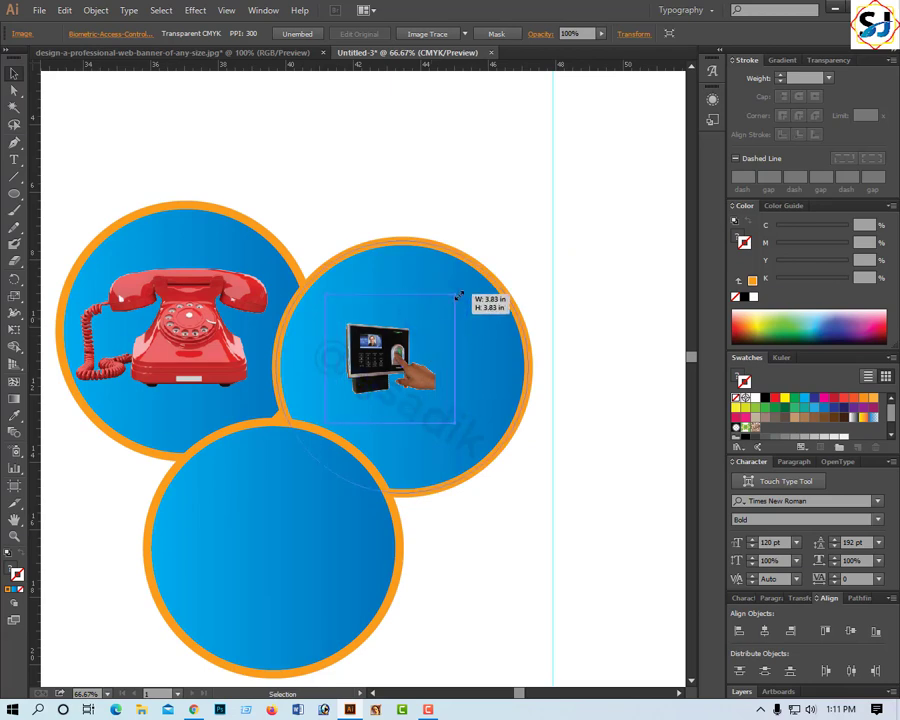
{"action": "left_click_drag", "start_coordinate": [350, 355], "coordinate": [380, 355]}
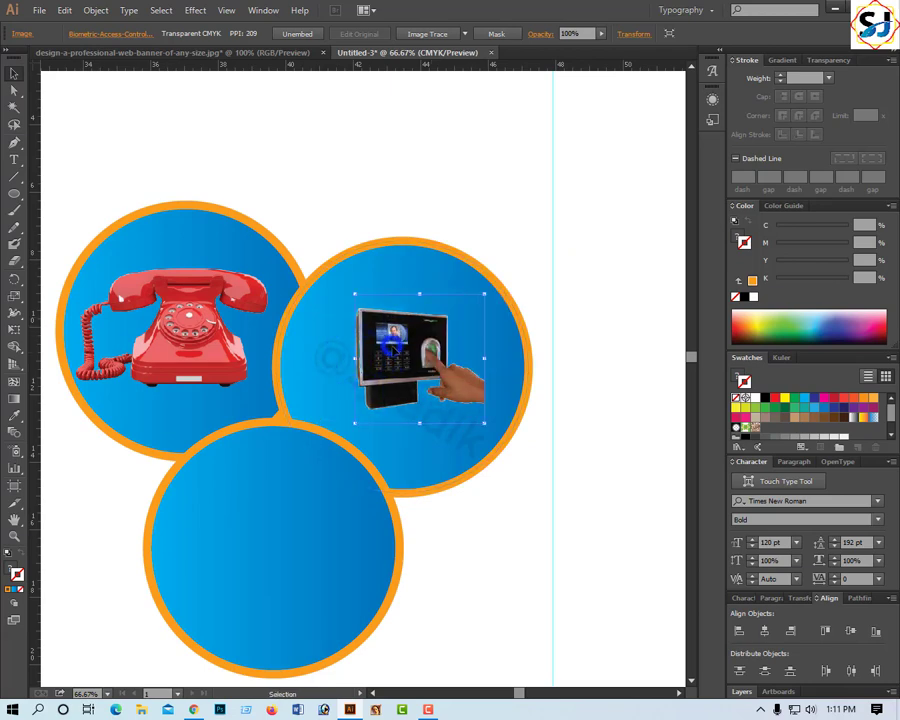
{"action": "left_click_drag", "start_coordinate": [484, 294], "coordinate": [508, 271]}
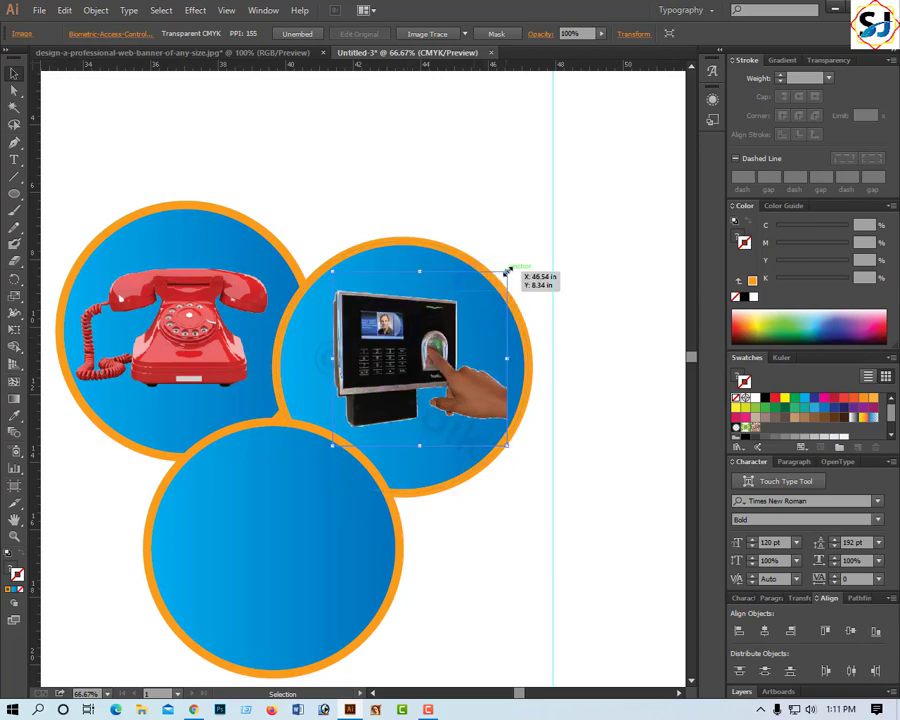
{"action": "left_click_drag", "start_coordinate": [506, 270], "coordinate": [515, 263]}
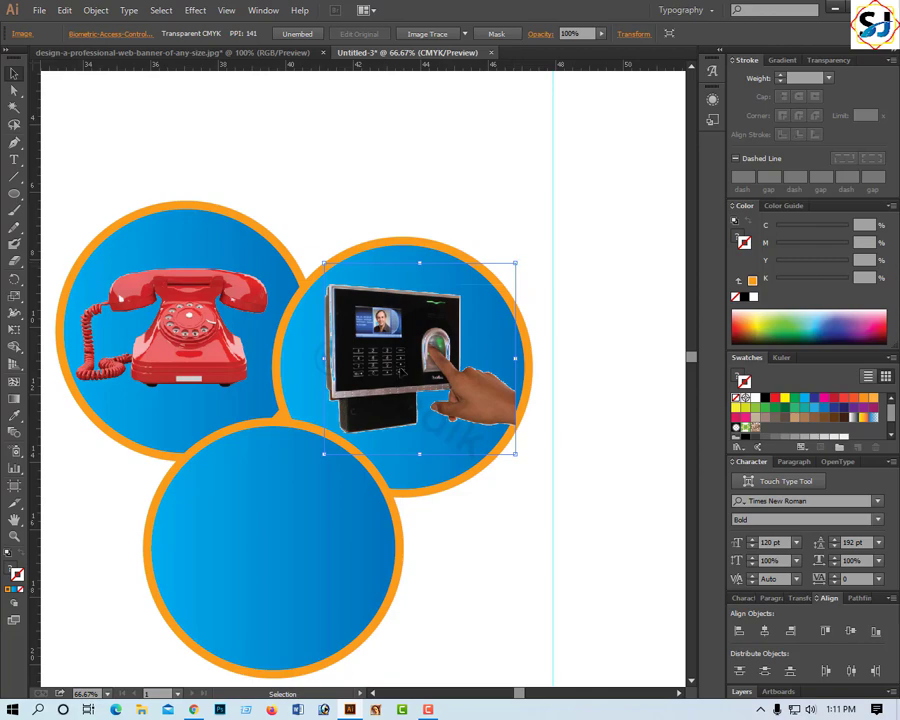
Alt-drag a copy of the right circle and device image upward, enlarging the copied image.
{"action": "left_click", "coordinate": [416, 258]}
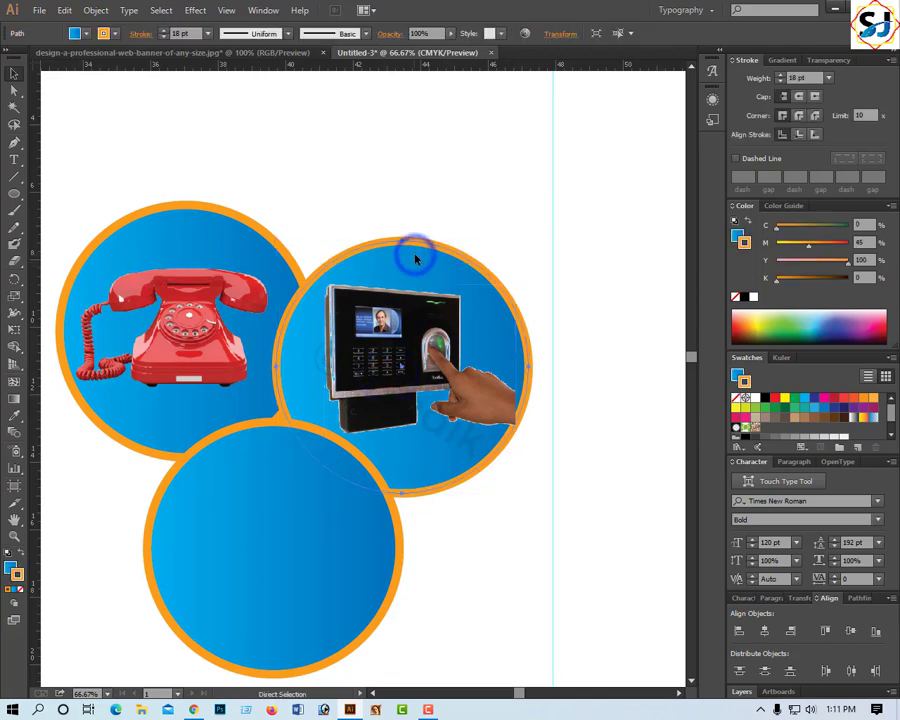
{"action": "key", "text": "ctrl+minus"}
{"action": "left_click", "coordinate": [445, 313], "text": "shift"}
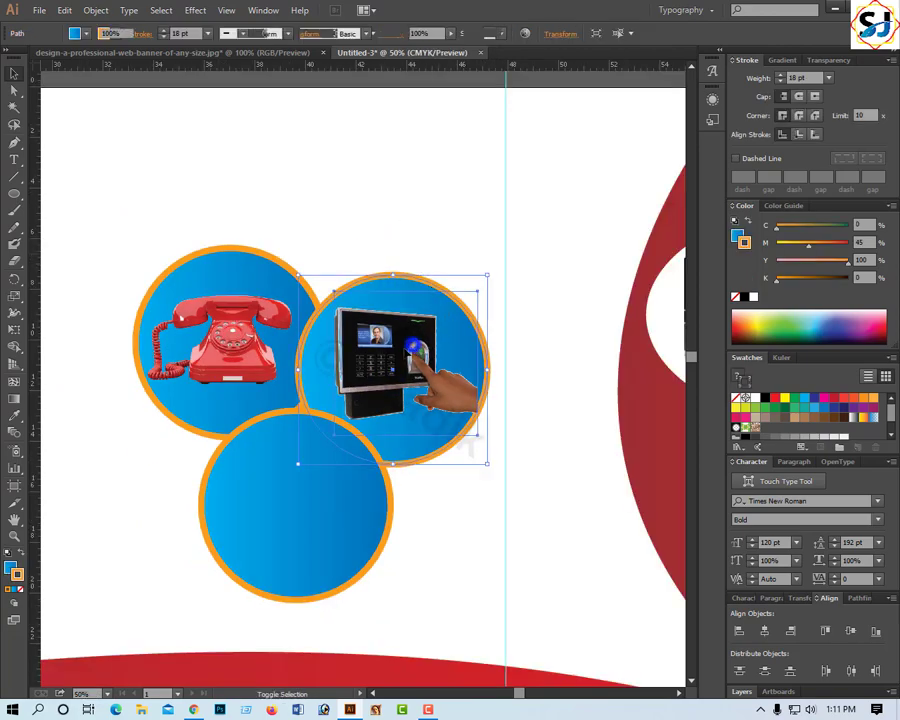
{"action": "left_click_drag", "start_coordinate": [382, 391], "coordinate": [505, 269]}
{"action": "left_click", "coordinate": [365, 230]}
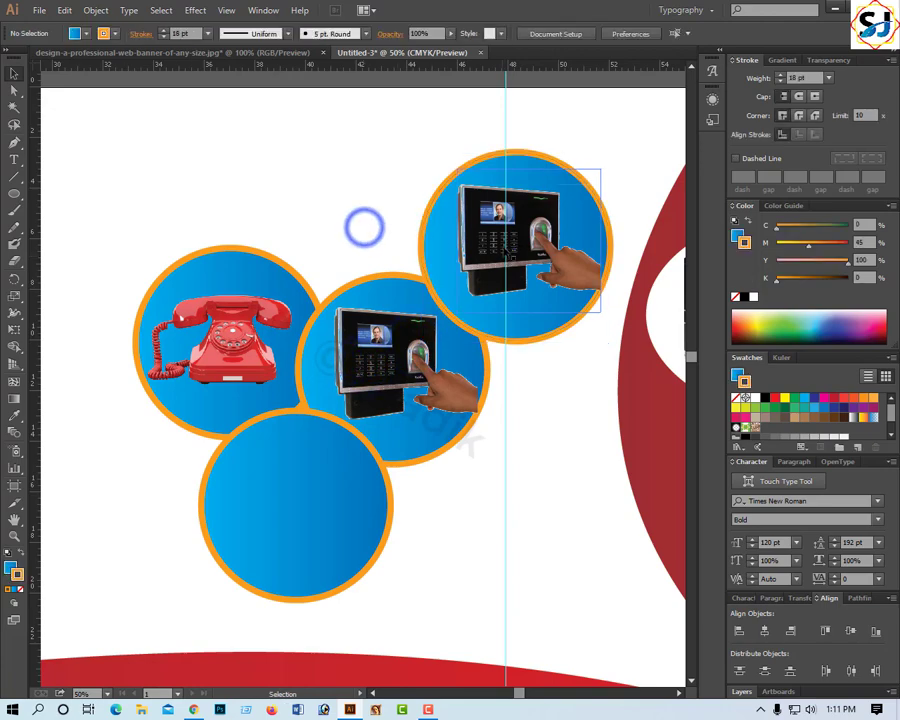
{"action": "left_click", "coordinate": [430, 240]}
{"action": "left_click_drag", "start_coordinate": [433, 237], "coordinate": [433, 207]}
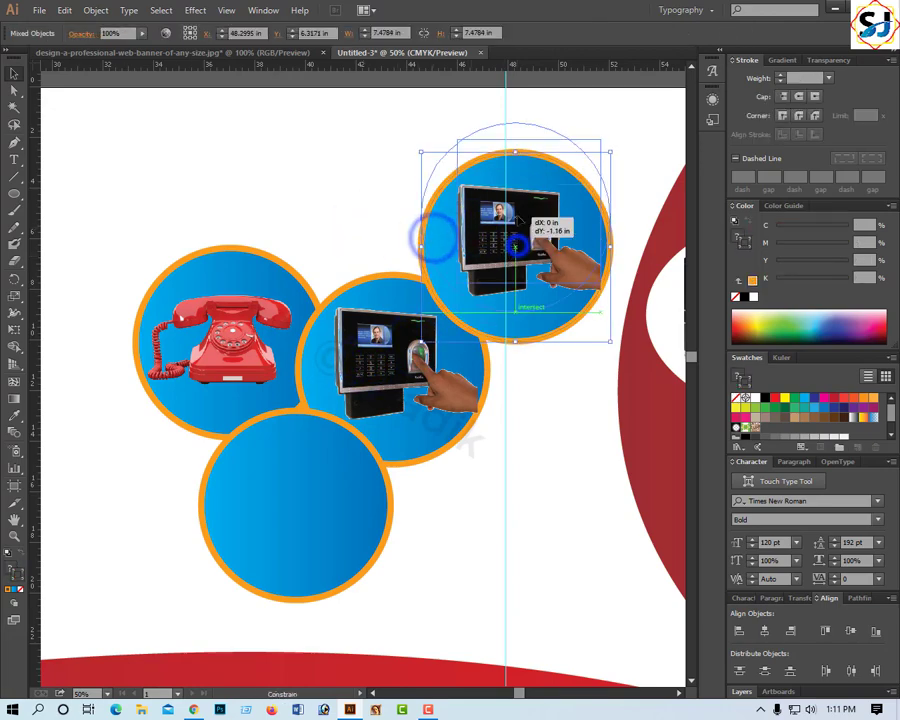
{"action": "left_click", "coordinate": [362, 196]}
{"action": "left_click", "coordinate": [573, 203]}
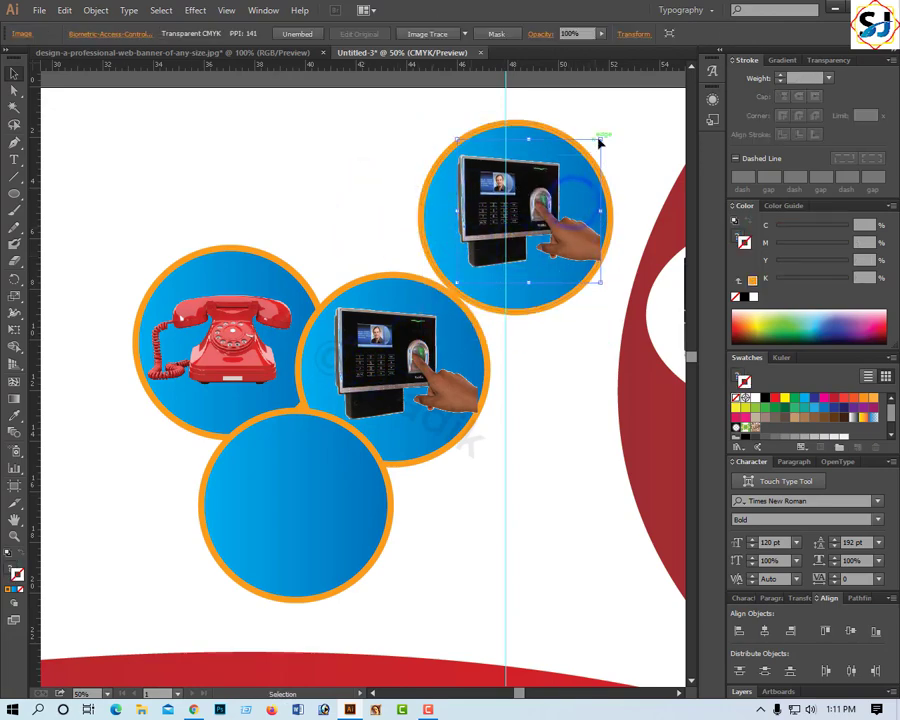
{"action": "left_click_drag", "start_coordinate": [601, 140], "coordinate": [611, 131]}
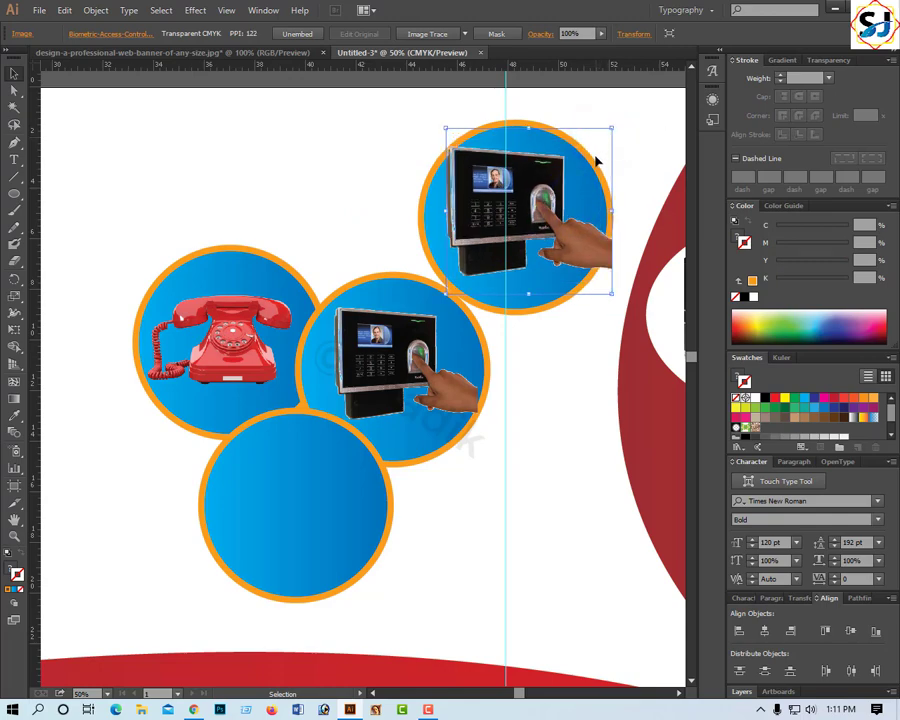
{"action": "left_click_drag", "start_coordinate": [522, 183], "coordinate": [528, 189]}
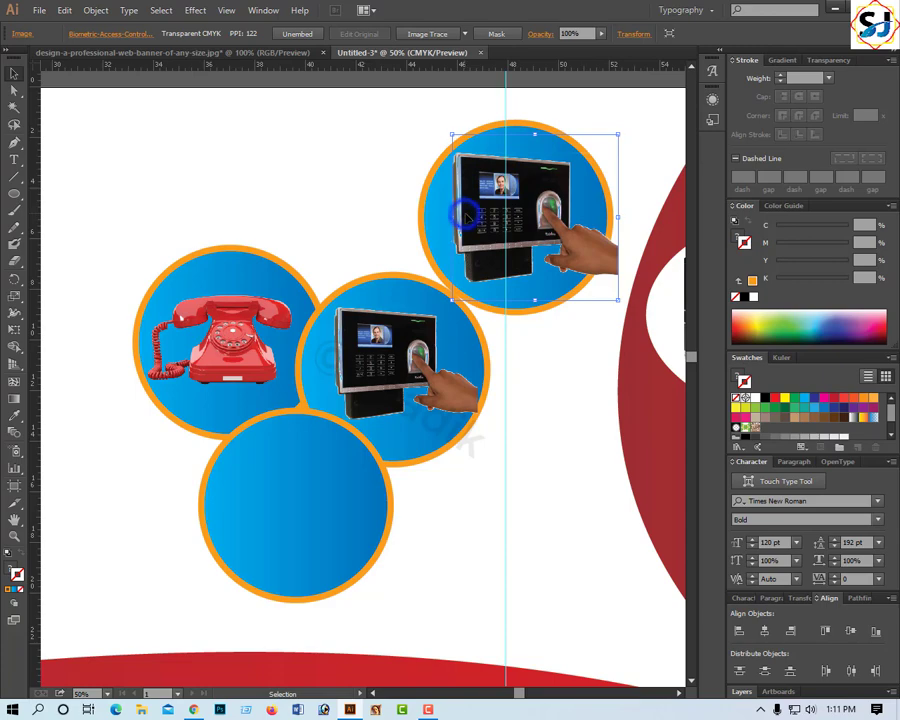
Send the copied image behind its circle, clip it with Ctrl+7, and delete the original image.
{"action": "key", "text": "ctrl+shift+bracketleft"}
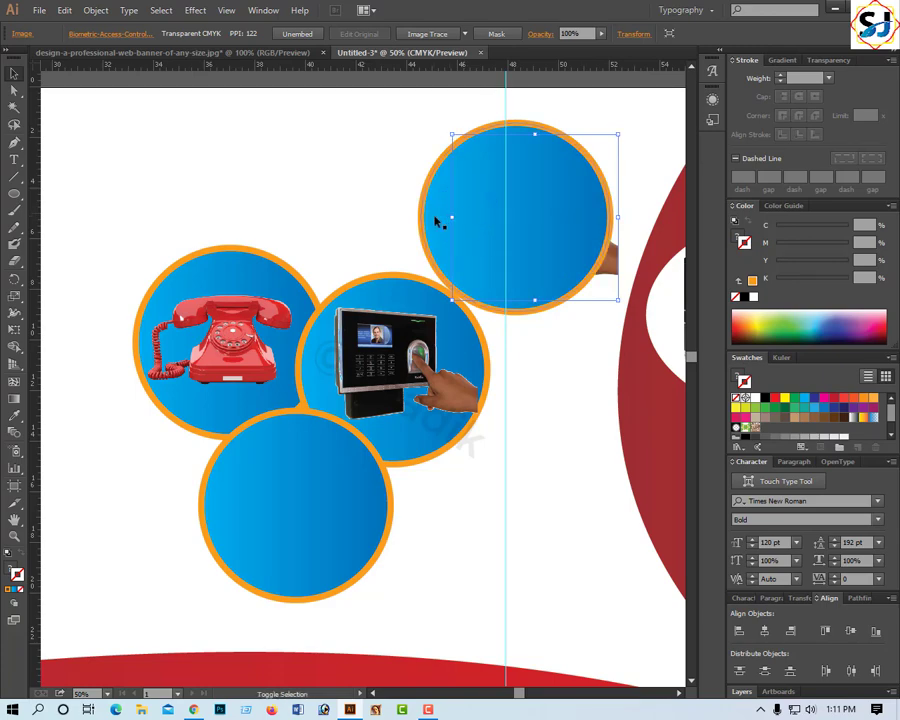
{"action": "left_click", "coordinate": [436, 218], "text": "shift"}
{"action": "key", "text": "ctrl+7"}
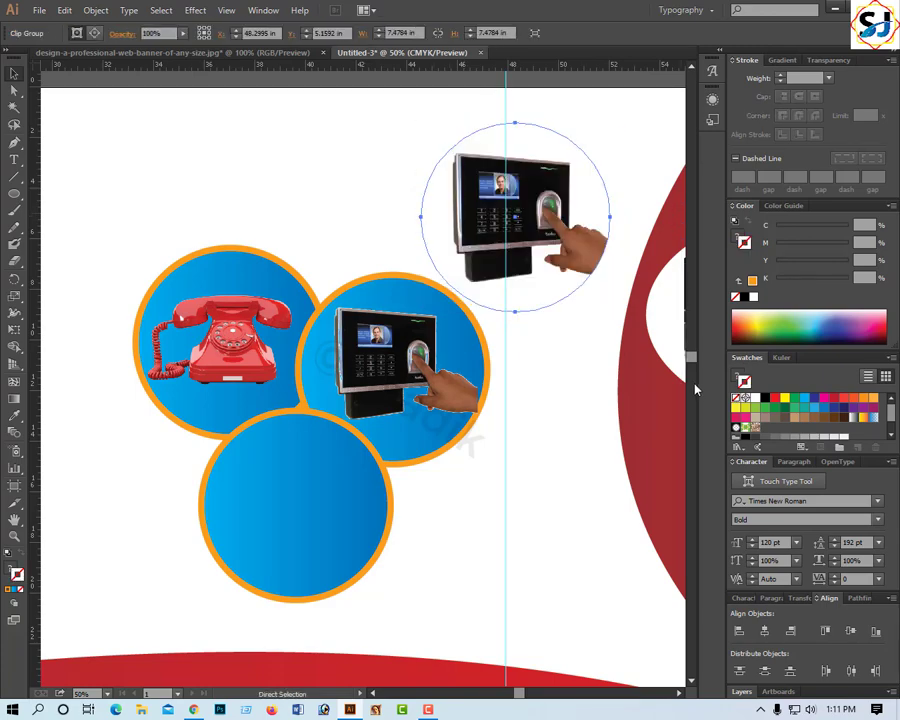
{"action": "key", "text": "v"}
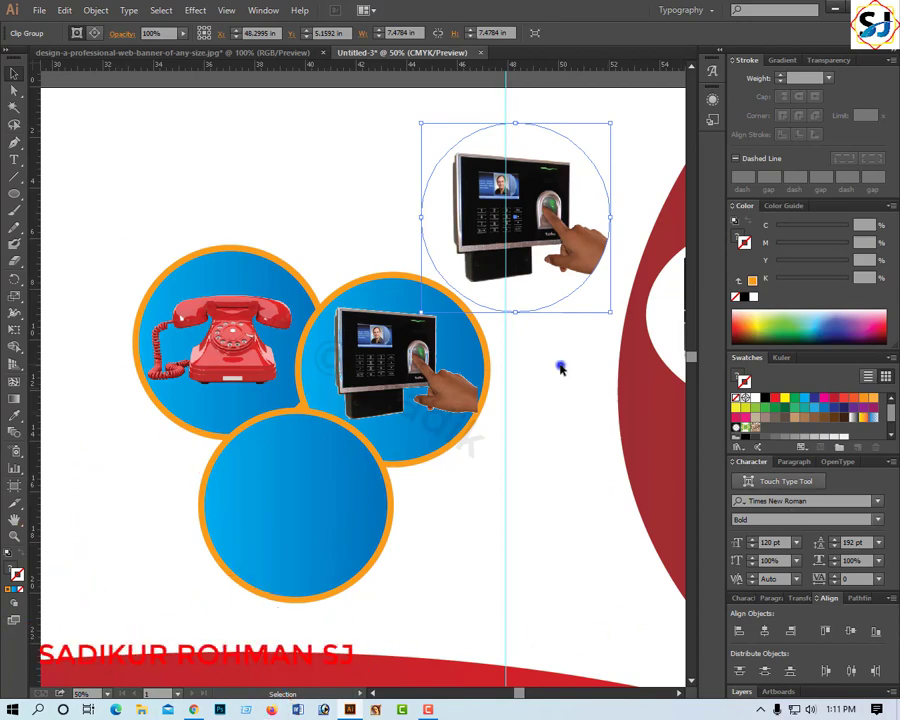
{"action": "left_click", "coordinate": [556, 364]}
{"action": "left_click", "coordinate": [545, 243]}
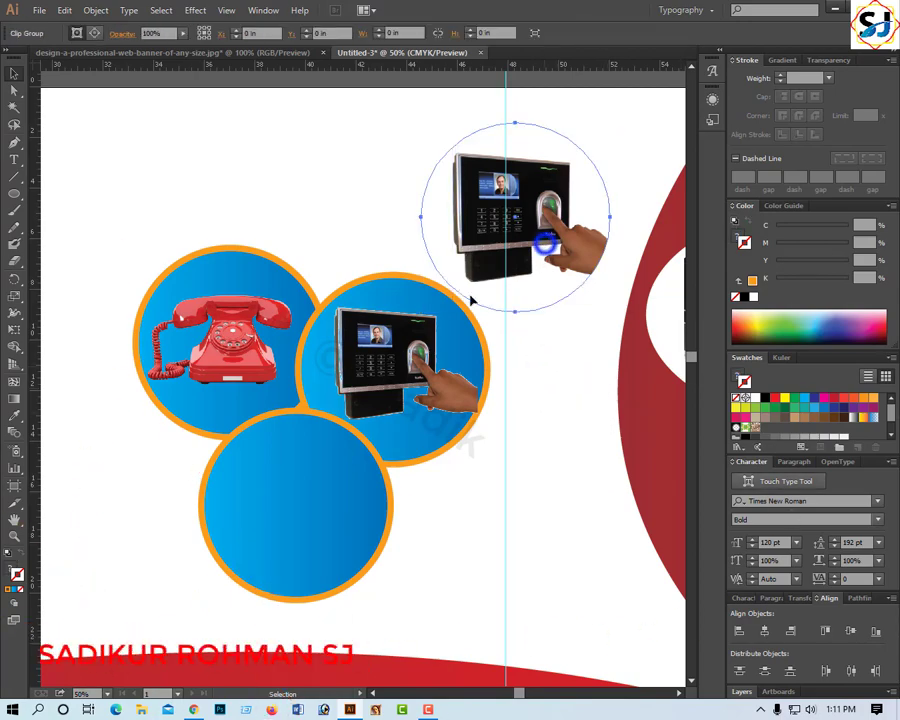
{"action": "left_click", "coordinate": [390, 365]}
{"action": "key", "text": "Delete"}
Move the clipped scanner image onto the right circle and nudge it into place with arrow keys.
{"action": "mouse_move", "coordinate": [502, 245]}
{"action": "left_mouse_down"}
{"action": "mouse_move", "coordinate": [390, 413]}
{"action": "mouse_move", "coordinate": [379, 395]}
{"action": "left_mouse_up"}
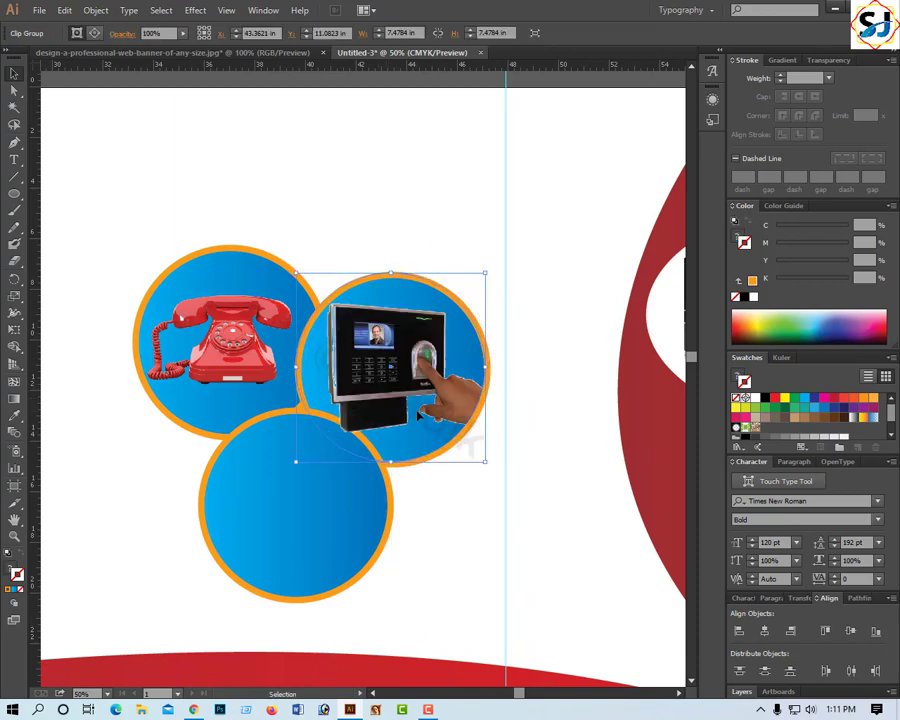
{"action": "key", "text": "Left"}
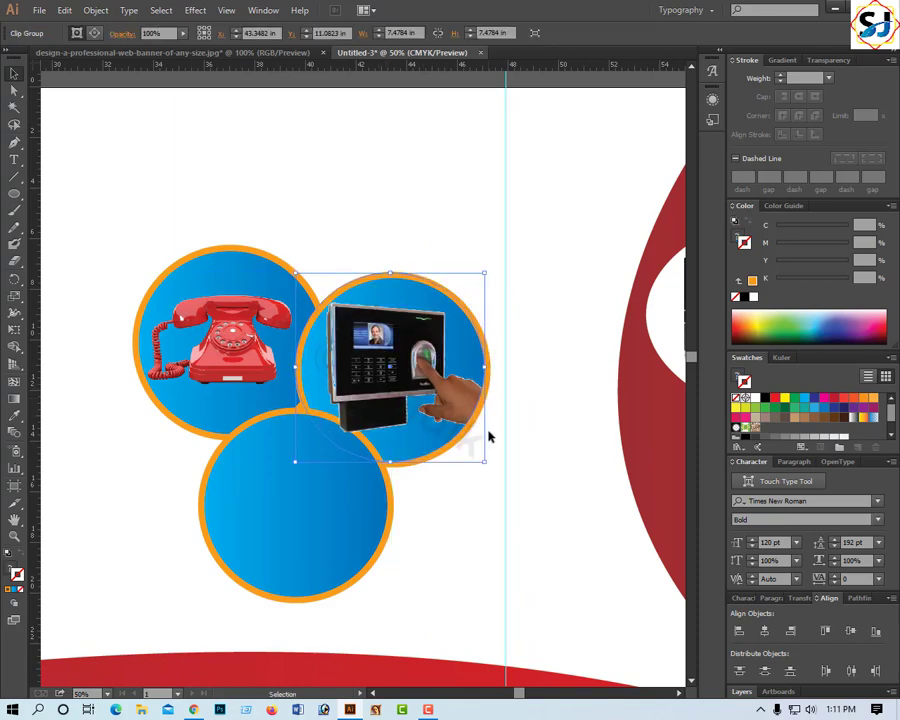
{"action": "key", "text": "Down"}
{"action": "key", "text": "Down"}
{"action": "key", "text": "Down"}
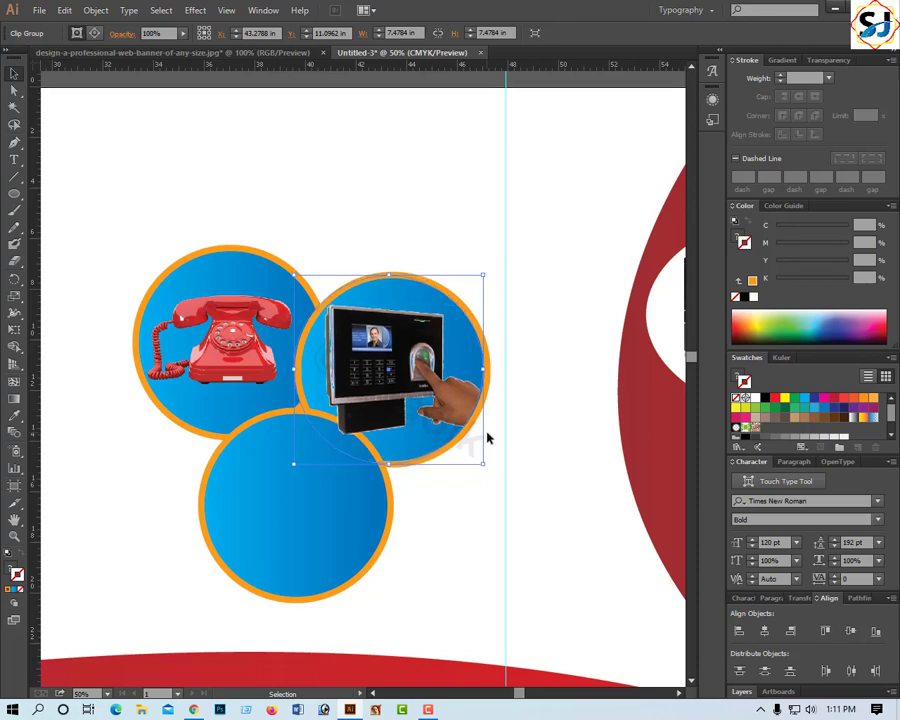
{"action": "key", "text": "Down"}
{"action": "key", "text": "Down"}
{"action": "key", "text": "Down"}
{"action": "key", "text": "Down"}
{"action": "key", "text": "Down"}
{"action": "key", "text": "Down"}
{"action": "key", "text": "Right"}
{"action": "key", "text": "Right"}
{"action": "key", "text": "Right"}
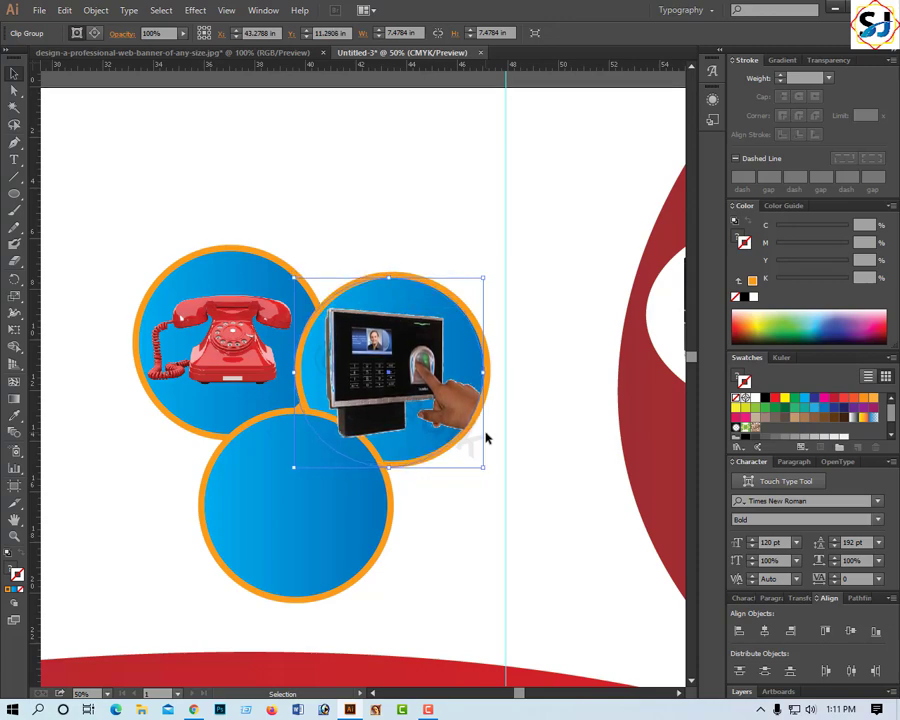
{"action": "key", "text": "Down"}
{"action": "key", "text": "Down"}
{"action": "key", "text": "Down"}
{"action": "key", "text": "Right"}
{"action": "key", "text": "Right"}
{"action": "key", "text": "Right"}
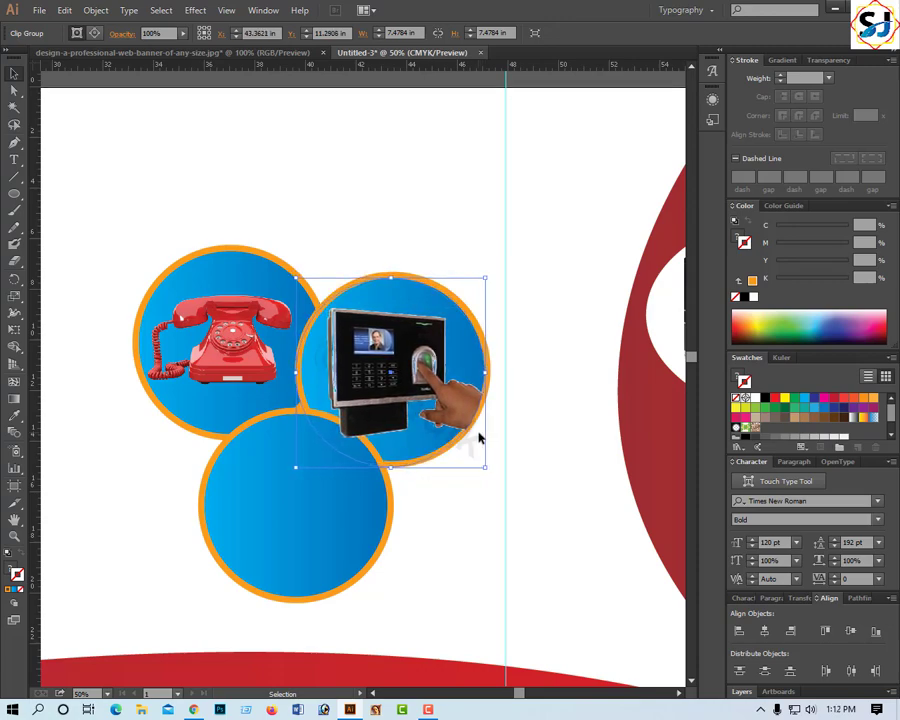
{"action": "left_click", "coordinate": [444, 500]}
Fine-tune the clipped image's position, then zoom out to view the whole banner.
{"action": "left_click", "coordinate": [405, 441]}
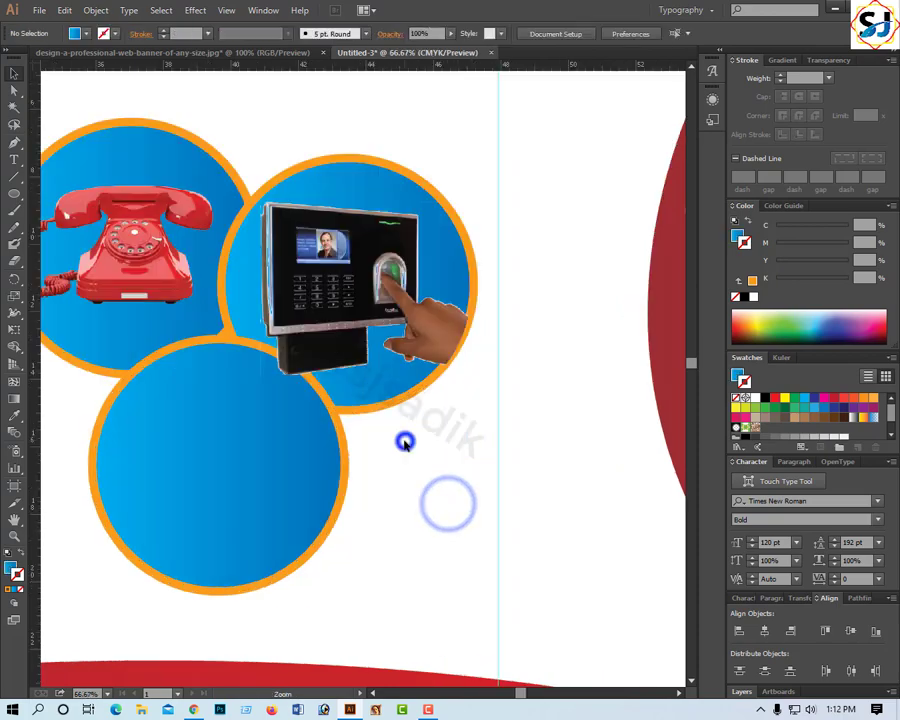
{"action": "left_click", "coordinate": [297, 443]}
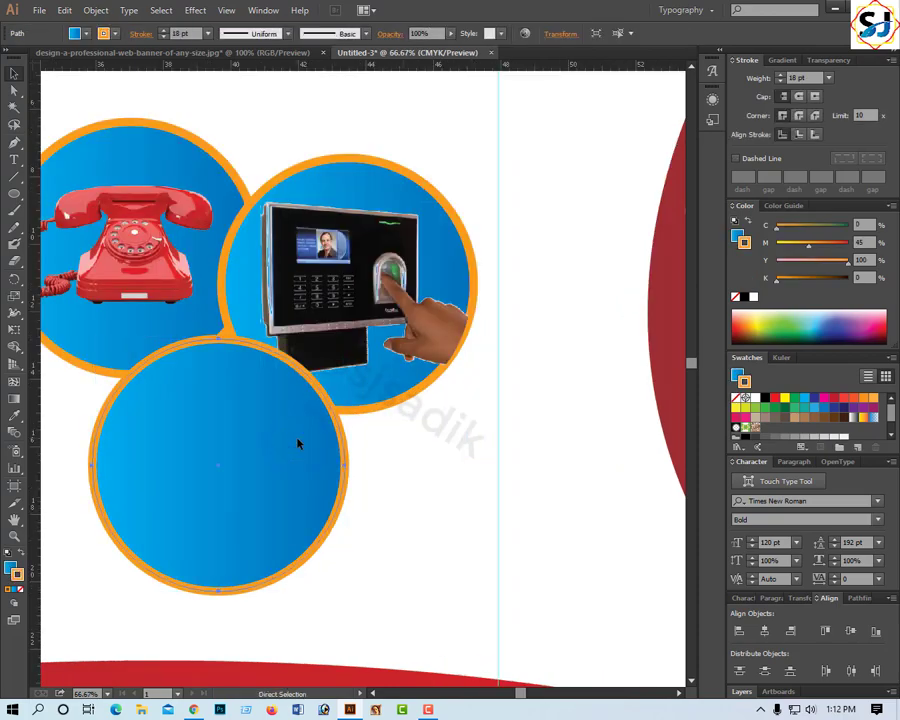
{"action": "left_click", "coordinate": [389, 350]}
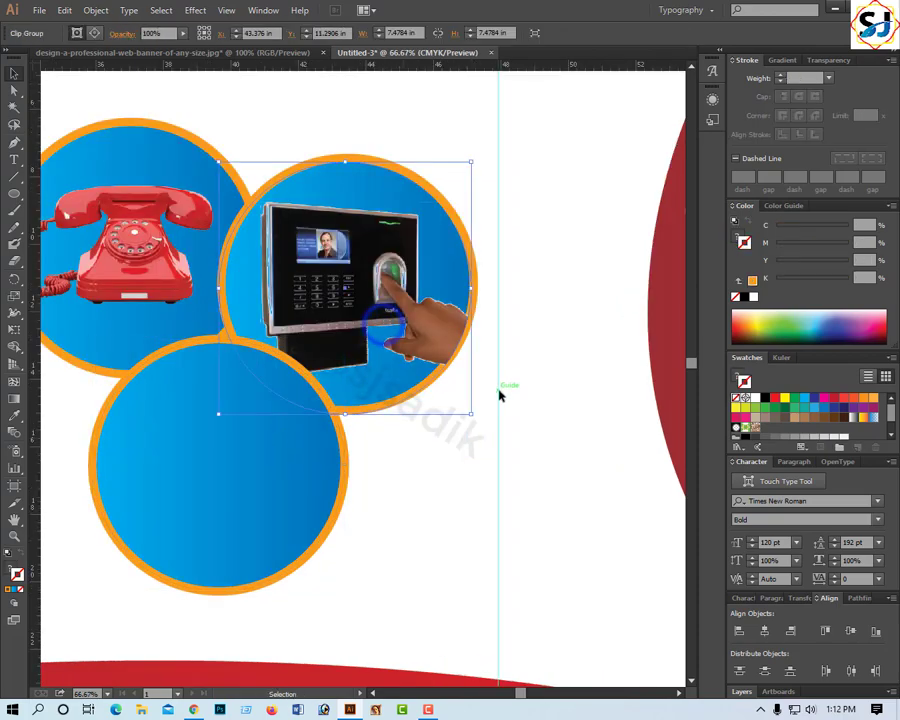
{"action": "key", "text": "shift+Left"}
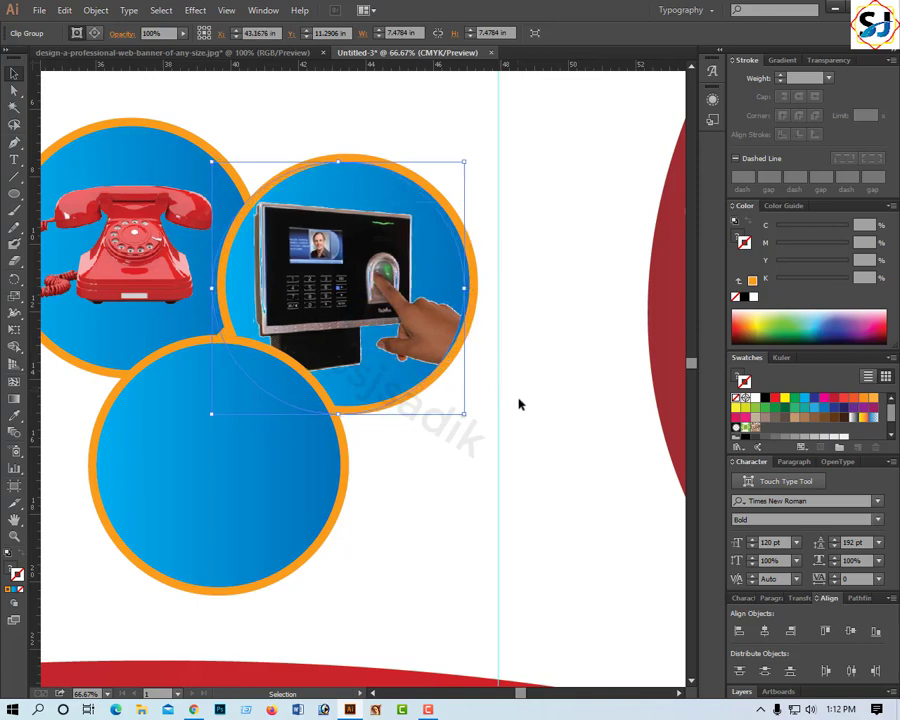
{"action": "key", "text": "Right"}
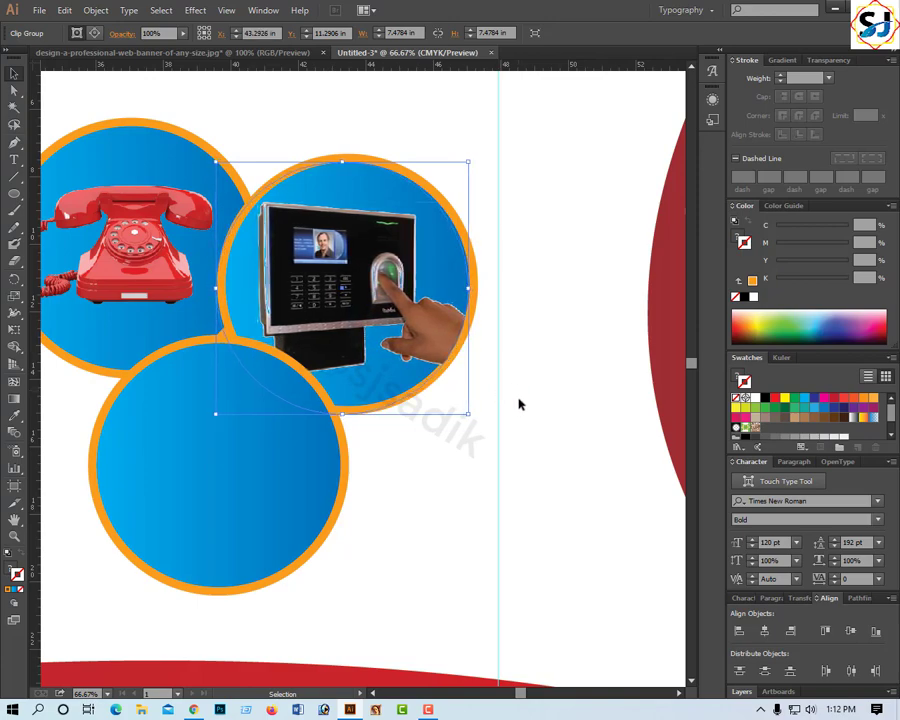
{"action": "left_click", "coordinate": [518, 440]}
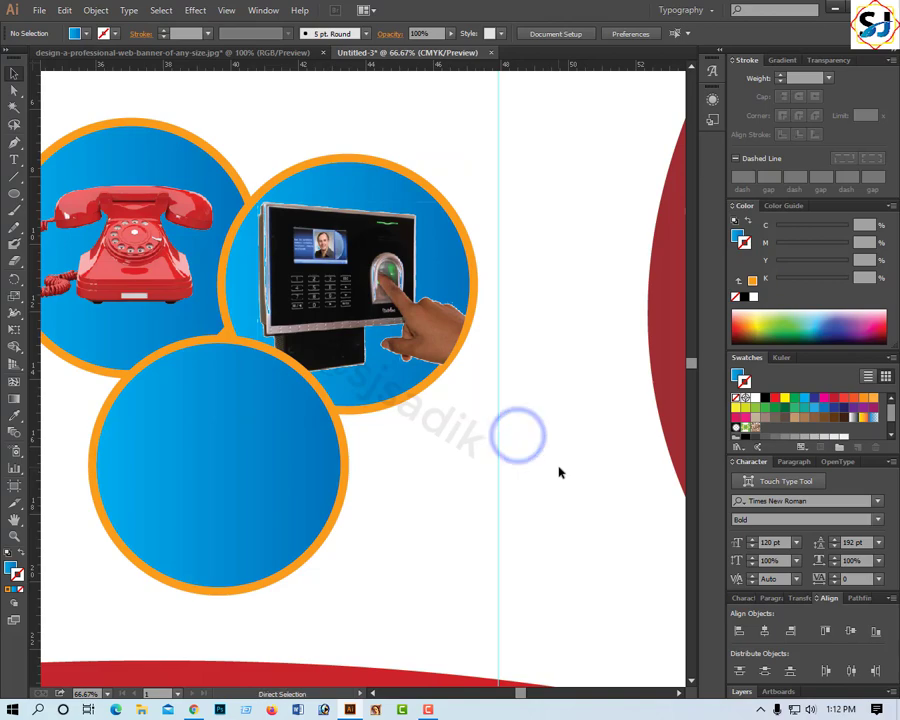
{"action": "key", "text": "ctrl+minus"}
{"action": "key", "text": "ctrl+minus"}
{"action": "key", "text": "ctrl+minus"}
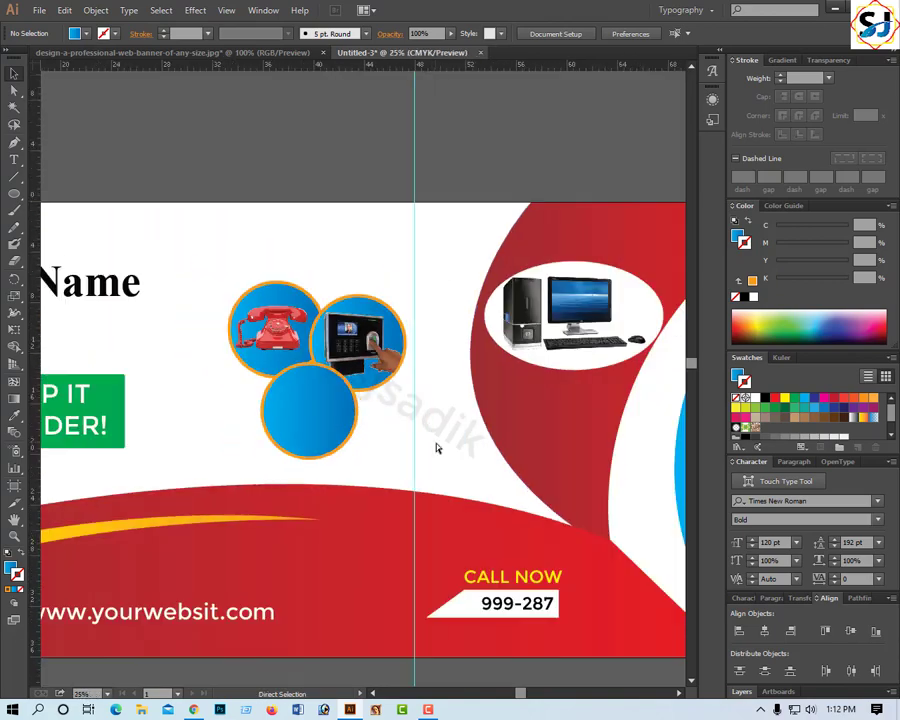
{"action": "key", "text": "ctrl+minus"}
{"action": "key", "text": "ctrl+minus"}
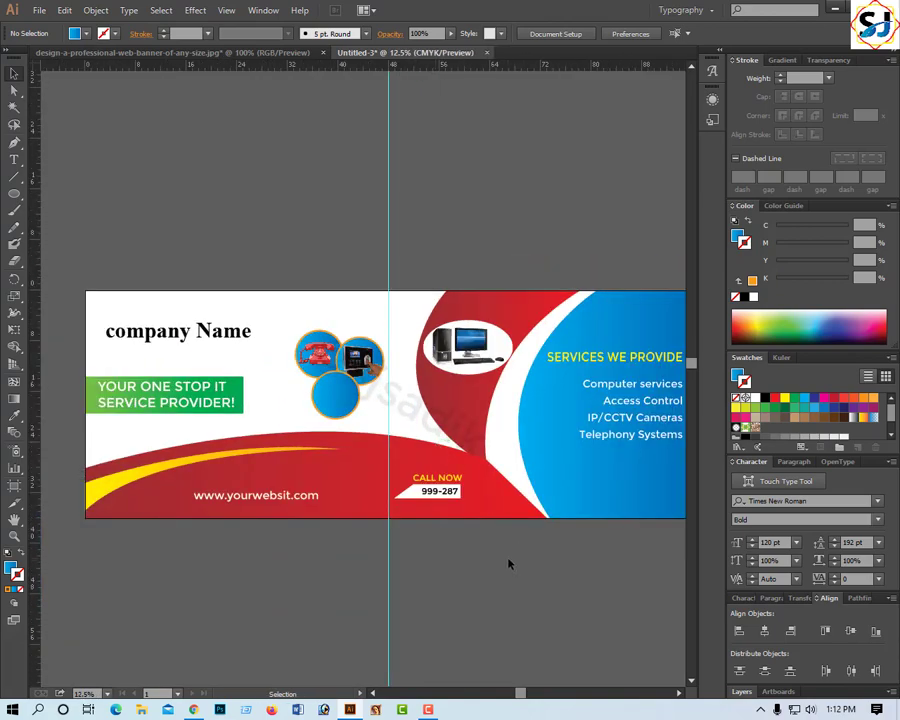
Search Google for 'cctv camera png pic' in a new Chrome tab.
{"action": "left_click", "coordinate": [836, 14]}
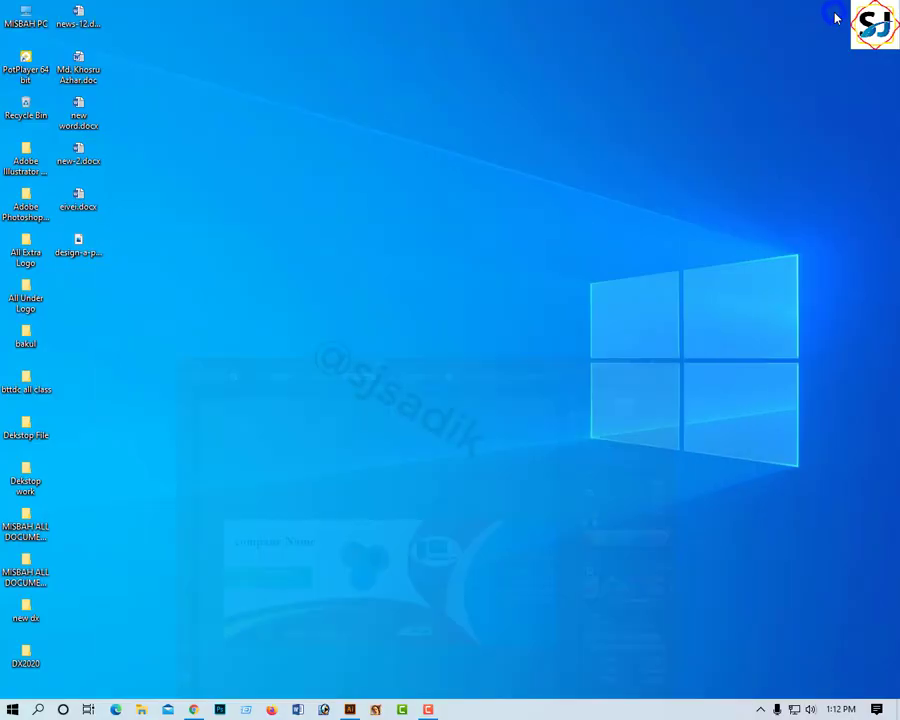
{"action": "left_click", "coordinate": [197, 709]}
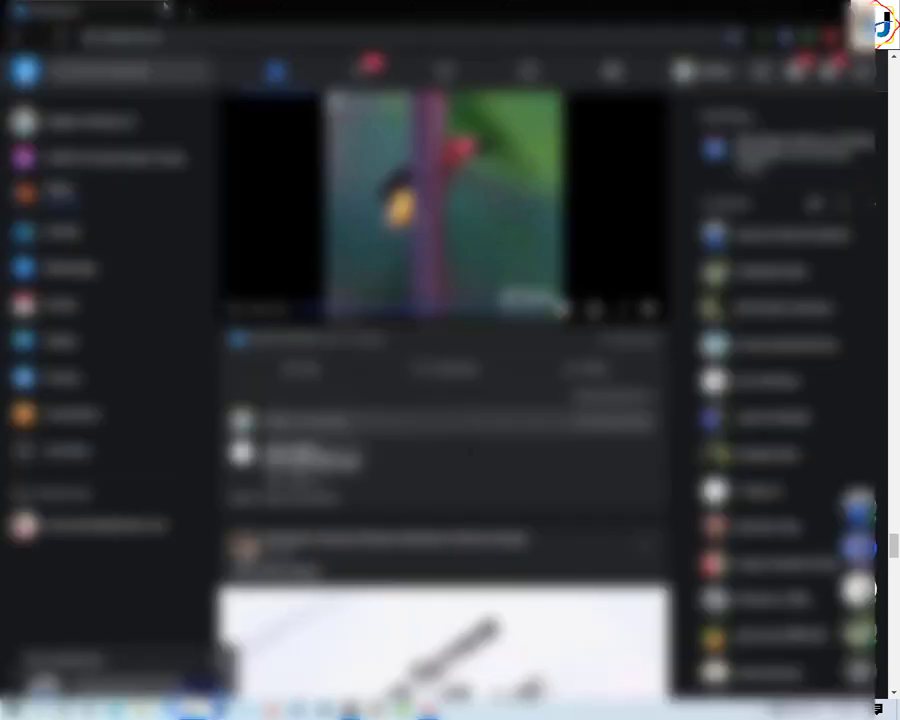
{"action": "left_click", "coordinate": [196, 10]}
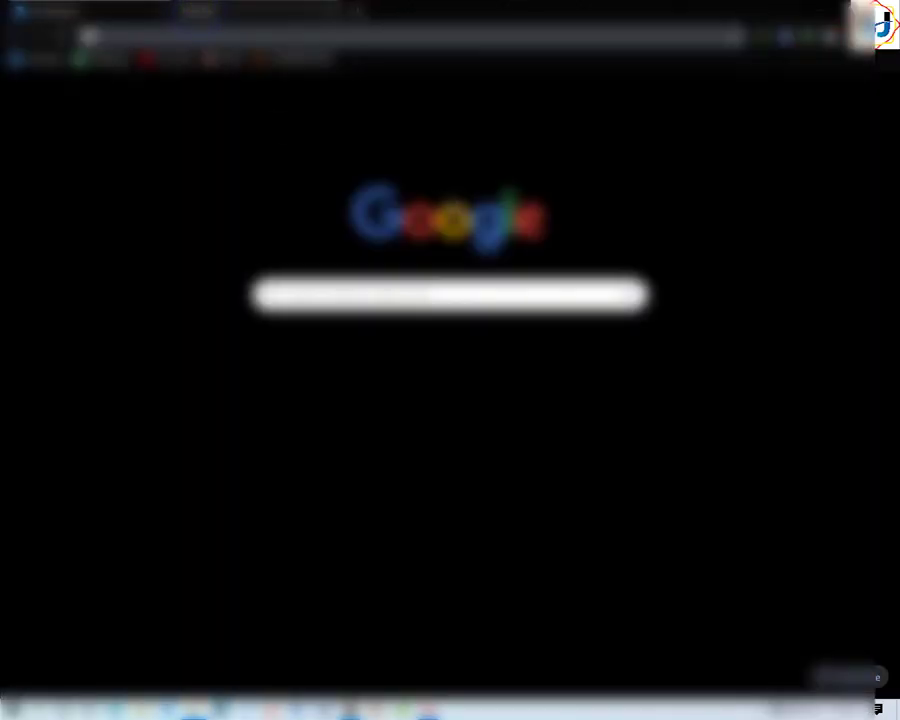
{"action": "type", "text": "y"}
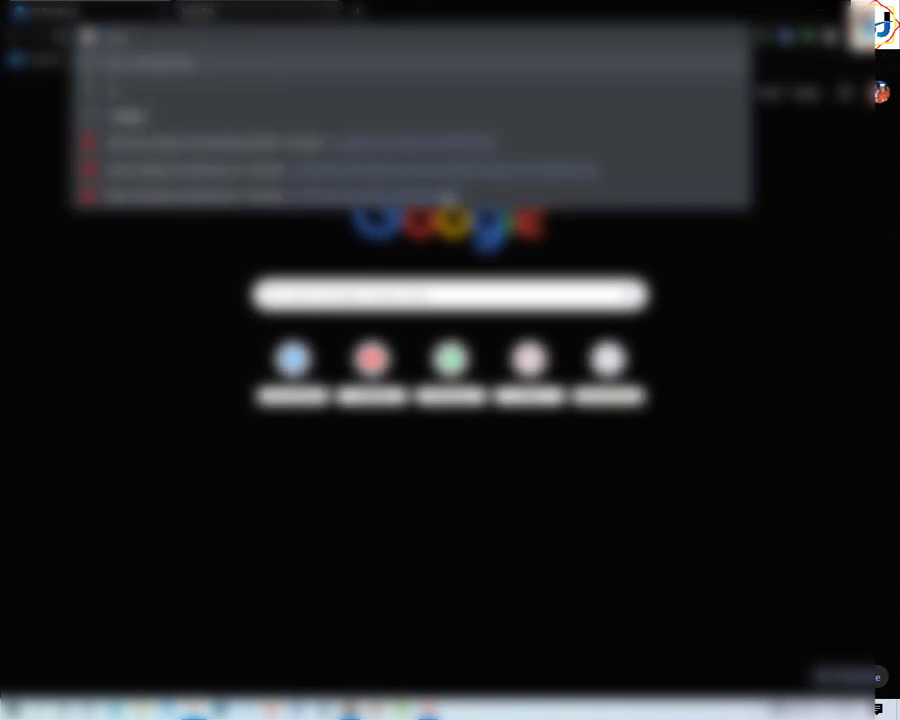
{"action": "type", "text": "a"}
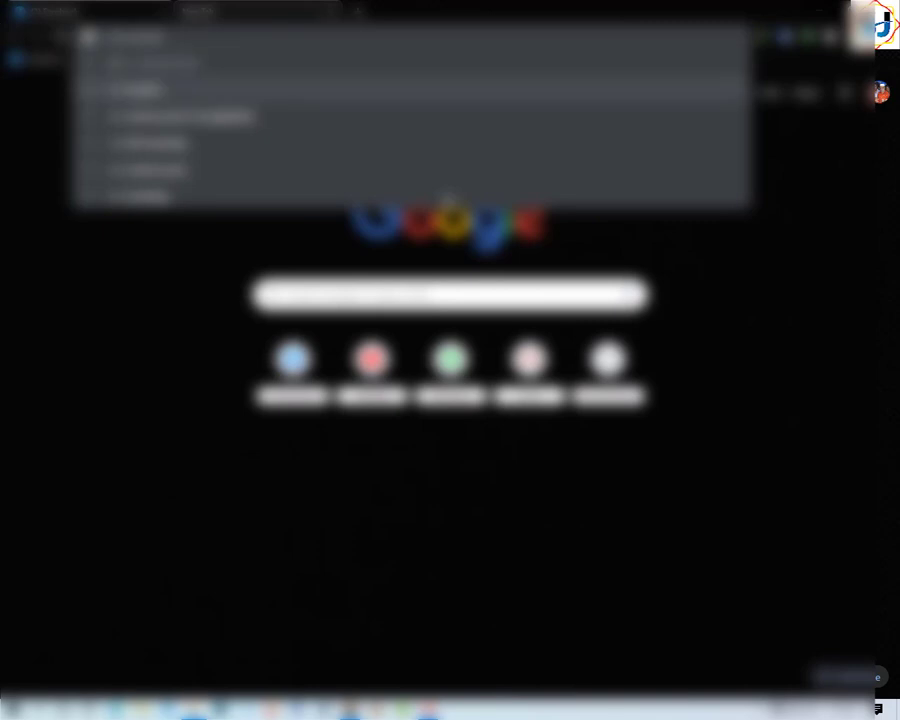
{"action": "key", "text": "Escape"}
{"action": "key", "text": "Return"}
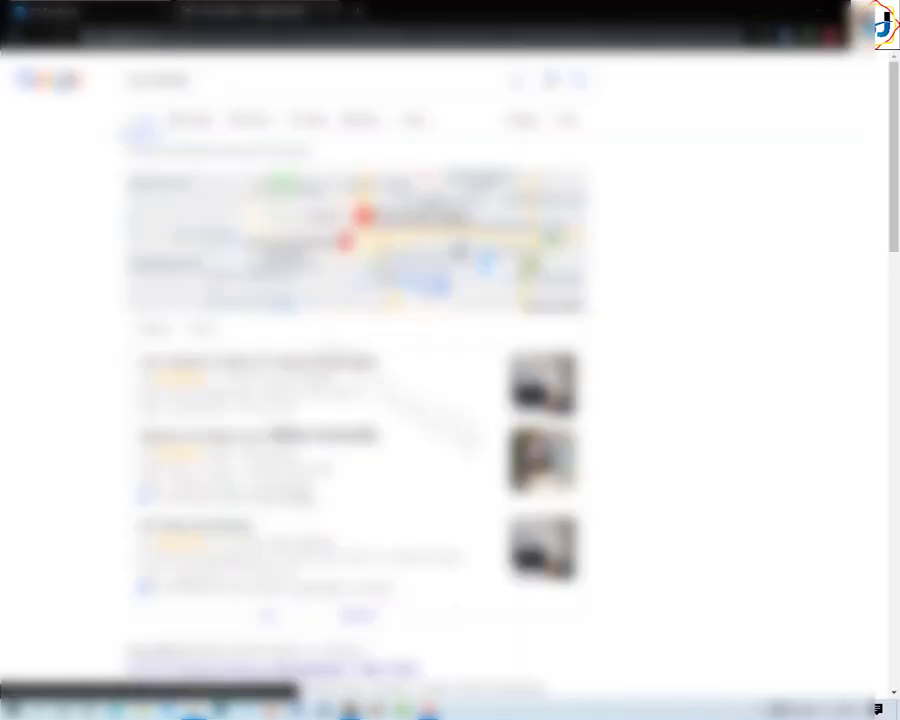
{"action": "left_click", "coordinate": [215, 80]}
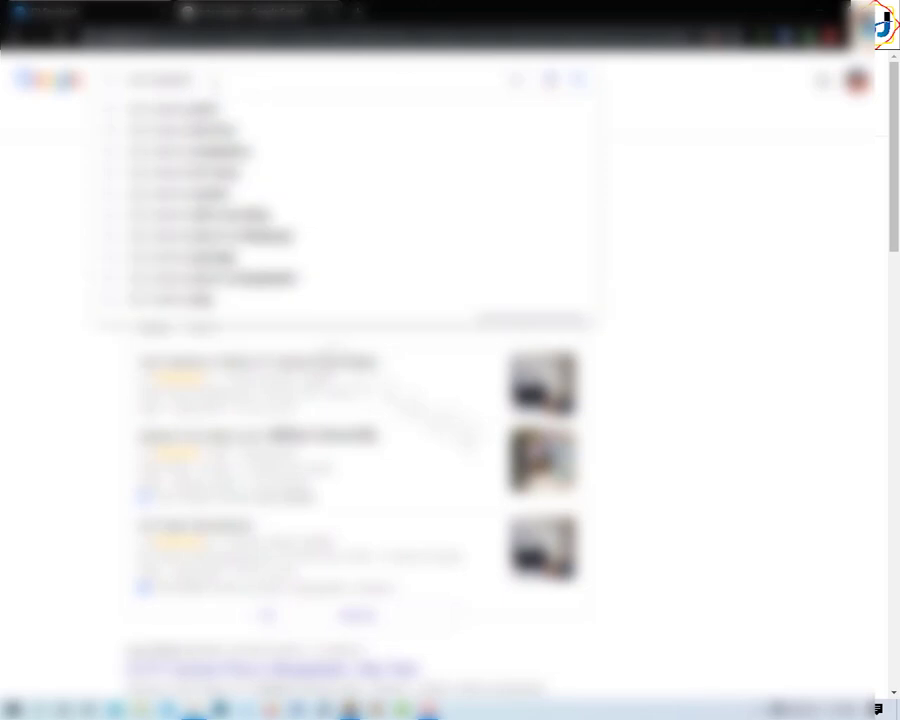
{"action": "type", "text": "near me"}
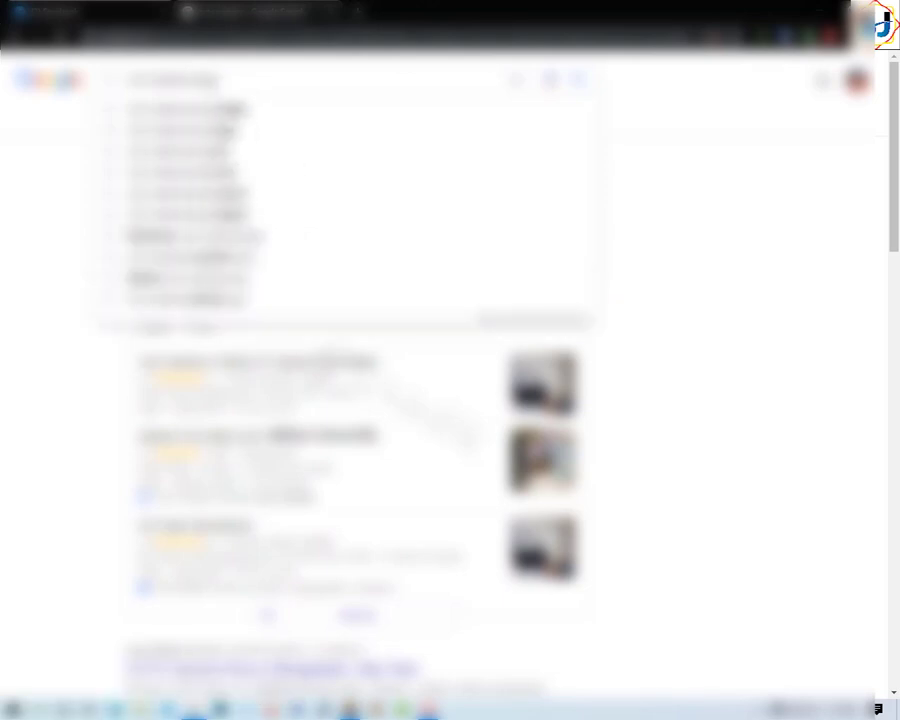
{"action": "type", "text": "me"}
{"action": "key", "text": "Return"}
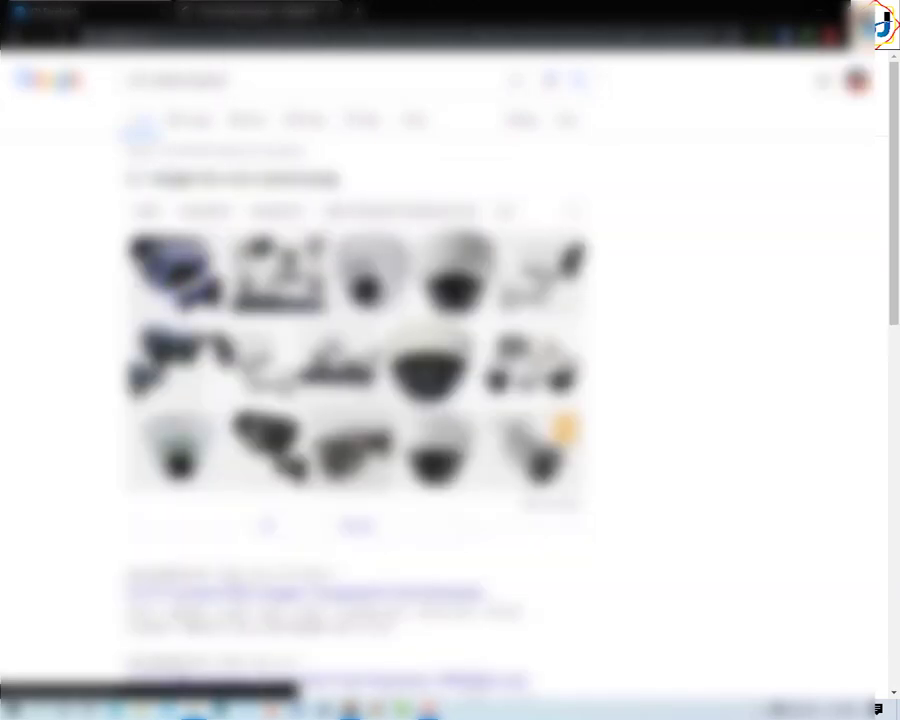
Open a CCTV camera picture from the image results and save it to the computer.
{"action": "left_click", "coordinate": [565, 430]}
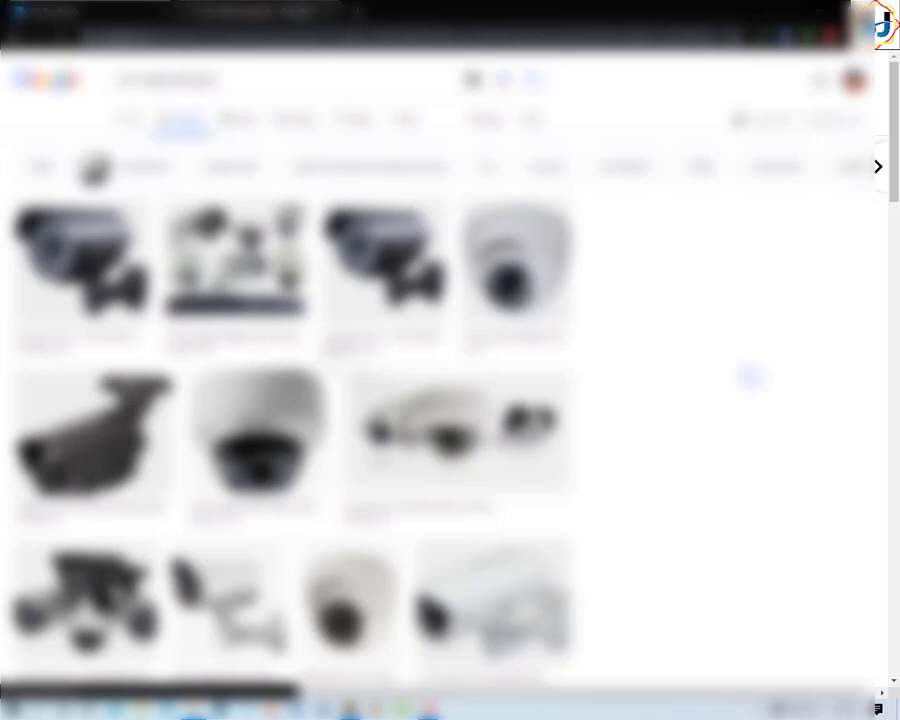
{"action": "left_click", "coordinate": [82, 260]}
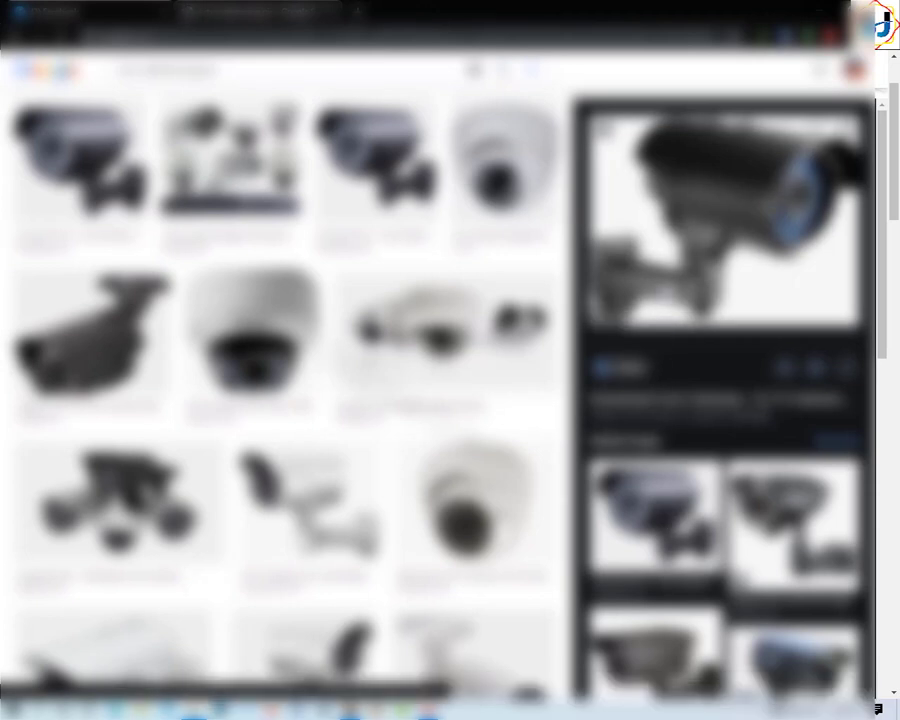
{"action": "right_click", "coordinate": [686, 226]}
{"action": "left_click", "coordinate": [735, 347]}
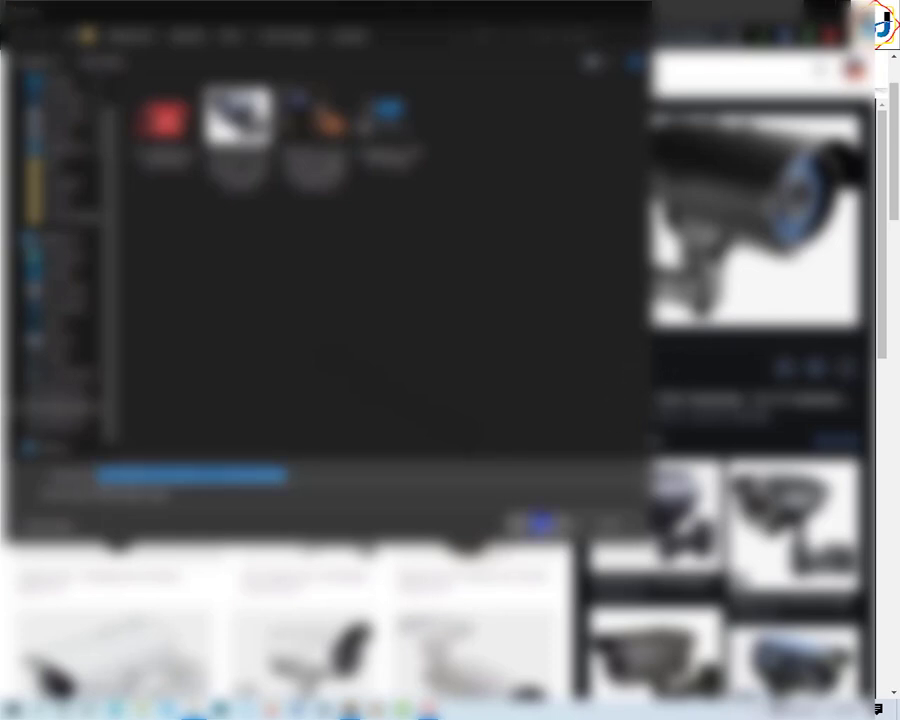
{"action": "left_click", "coordinate": [540, 522]}
{"action": "left_click", "coordinate": [820, 14]}
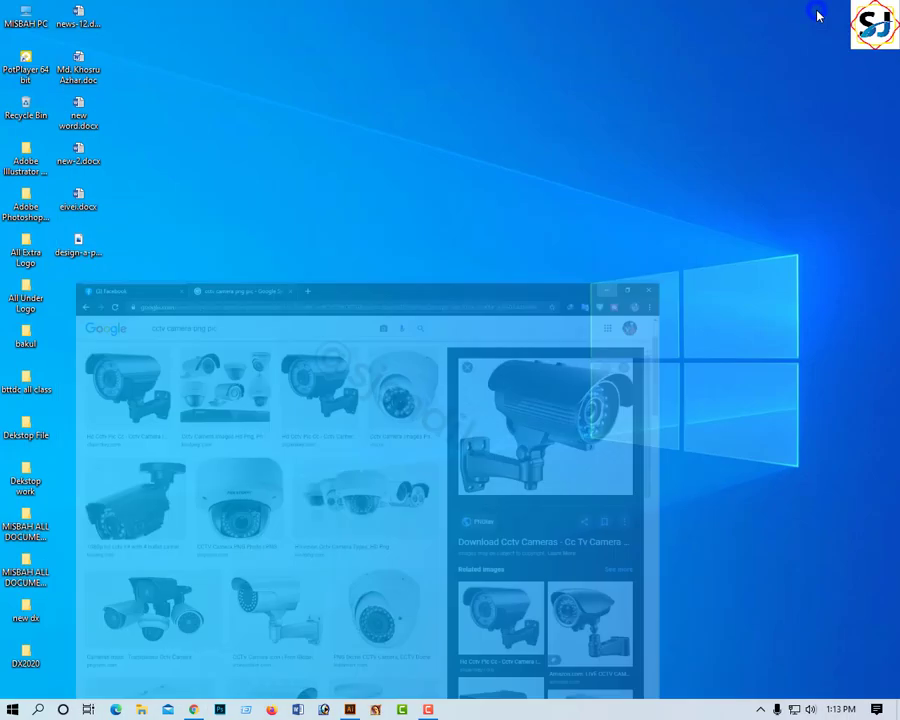
Place the downloaded CCTV PNG into the banner via File > Place and scale it down.
{"action": "left_click", "coordinate": [350, 710]}
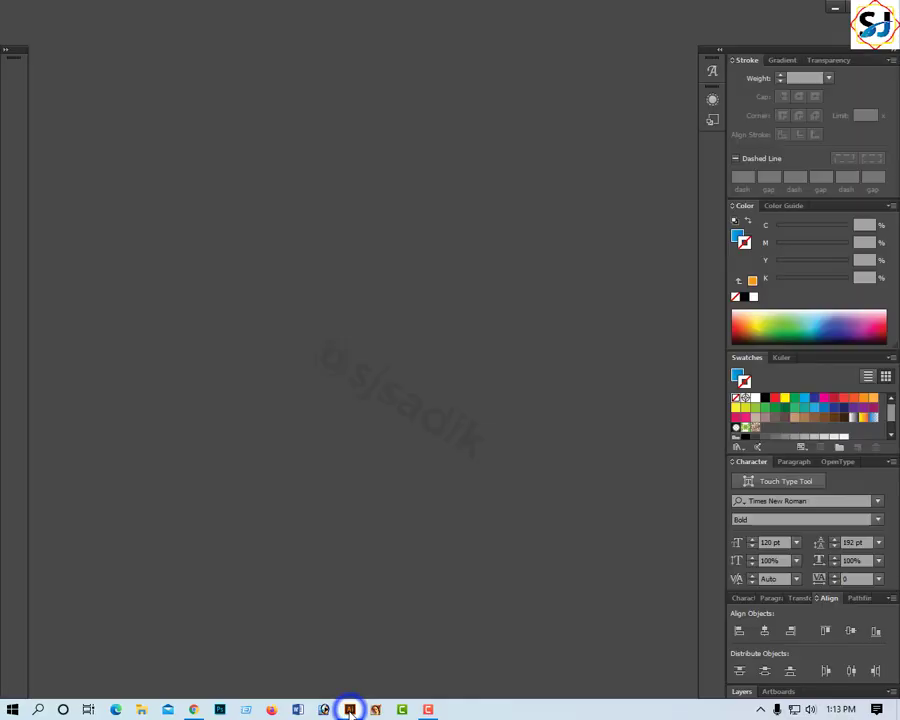
{"action": "left_click", "coordinate": [36, 11]}
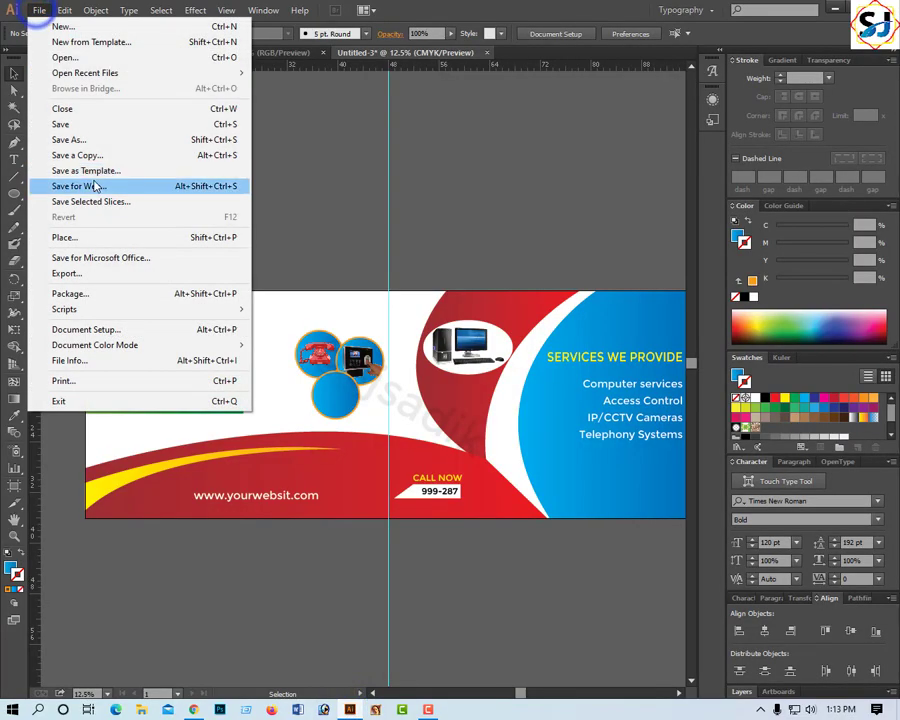
{"action": "left_click", "coordinate": [96, 240]}
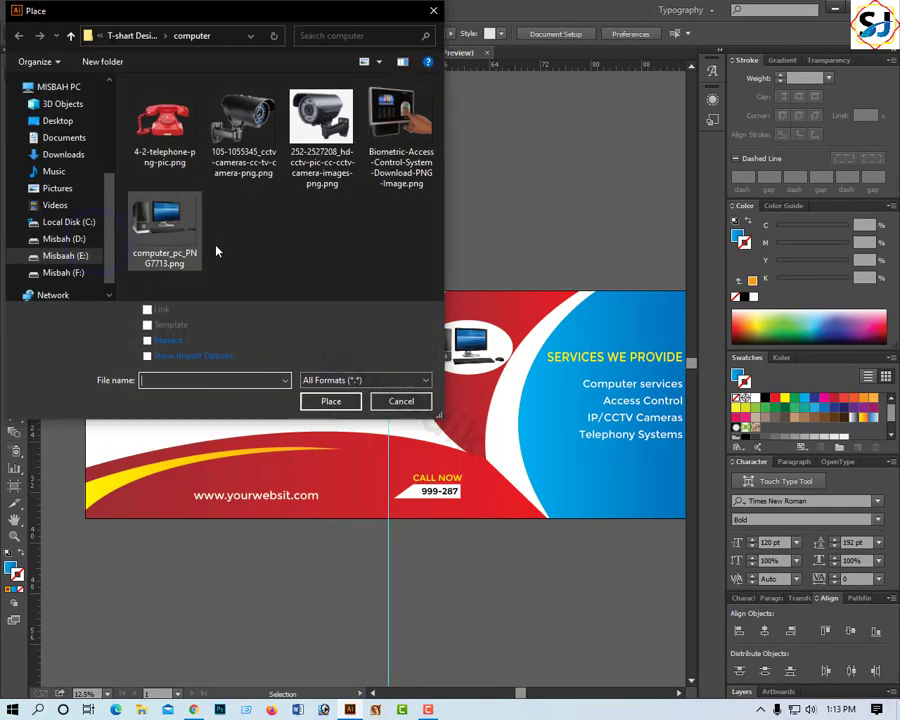
{"action": "left_click", "coordinate": [243, 125]}
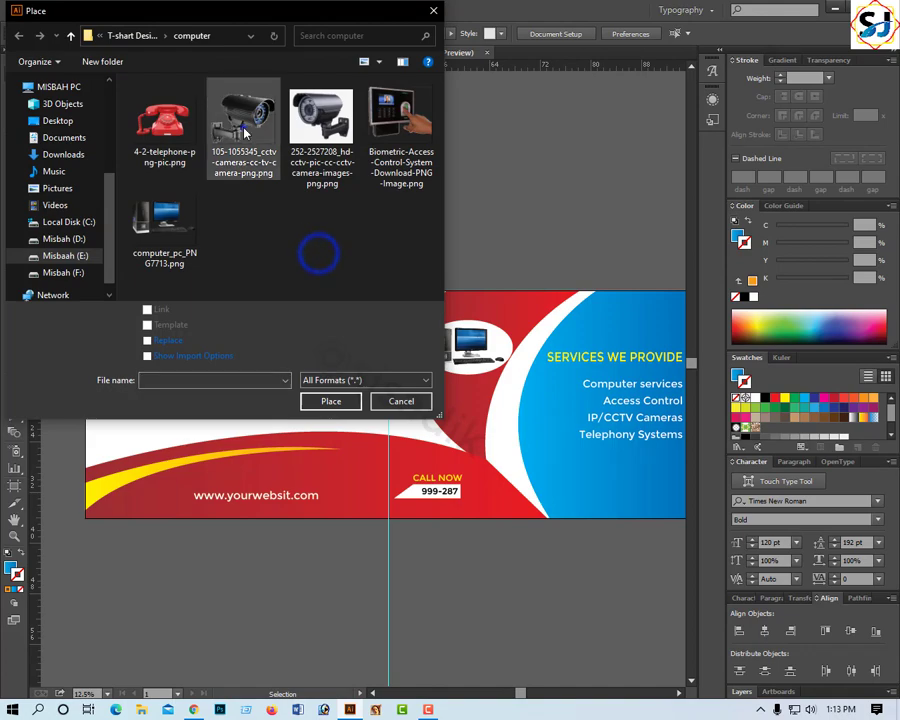
{"action": "left_click", "coordinate": [331, 400]}
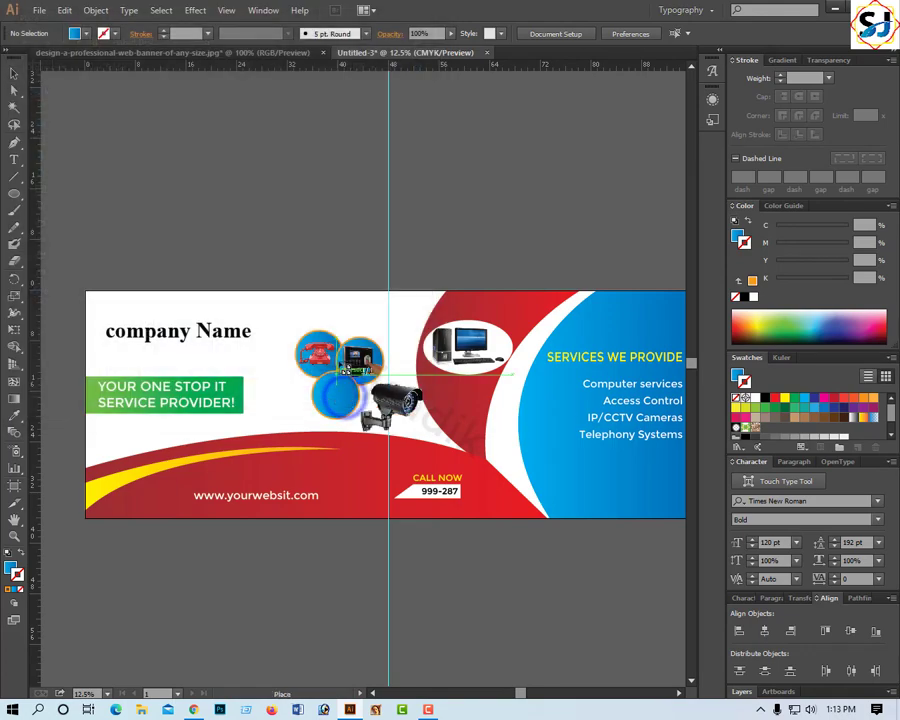
{"action": "left_click", "coordinate": [300, 315]}
{"action": "left_click_drag", "start_coordinate": [330, 322], "coordinate": [320, 395]}
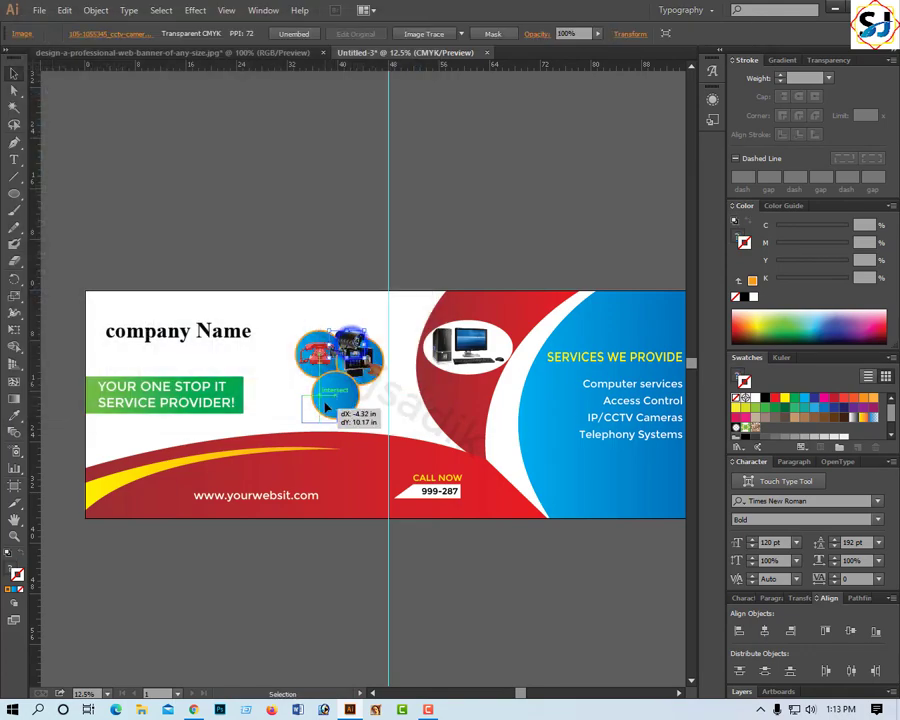
Move and resize the CCTV picture to fill and centre it in the lower blue circle.
{"action": "key", "text": "ctrl+equal"}
{"action": "key", "text": "ctrl+equal"}
{"action": "key", "text": "ctrl+equal"}
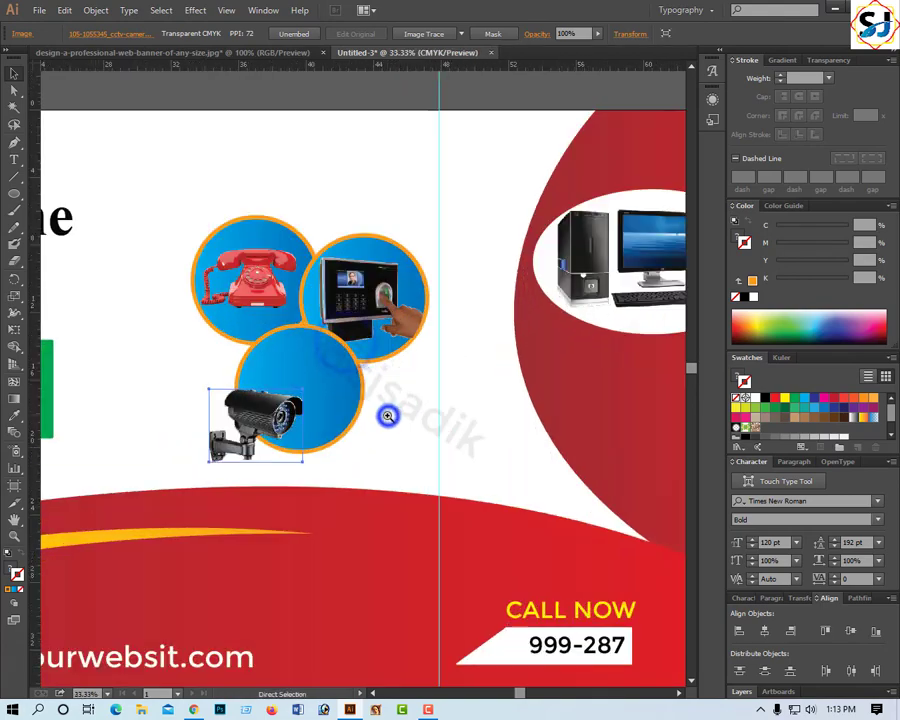
{"action": "key", "text": "ctrl+equal"}
{"action": "left_click_drag", "start_coordinate": [220, 417], "coordinate": [300, 362]}
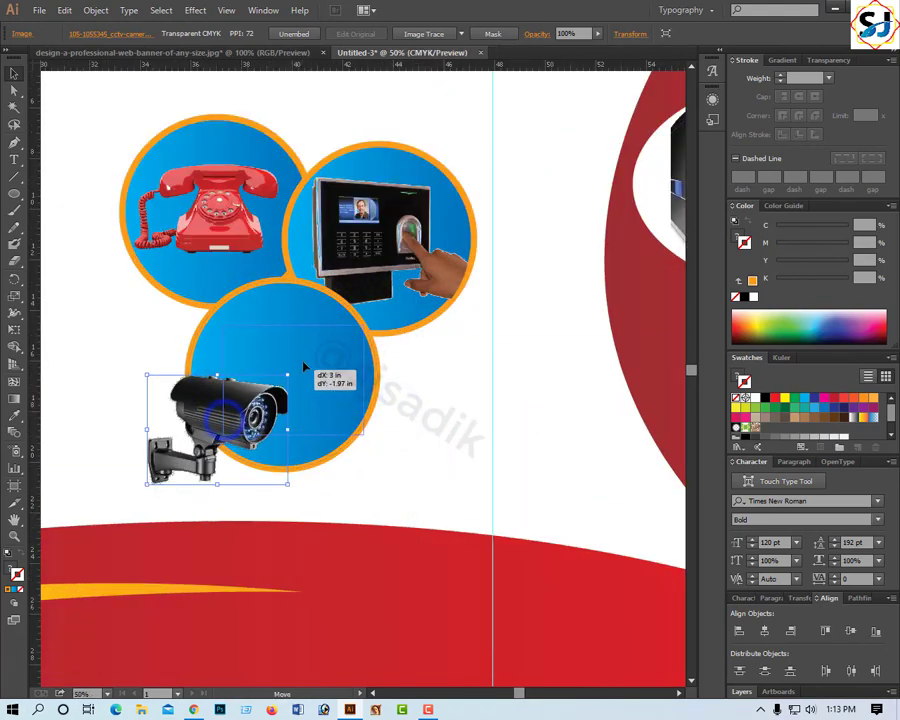
{"action": "key", "text": "ctrl+equal"}
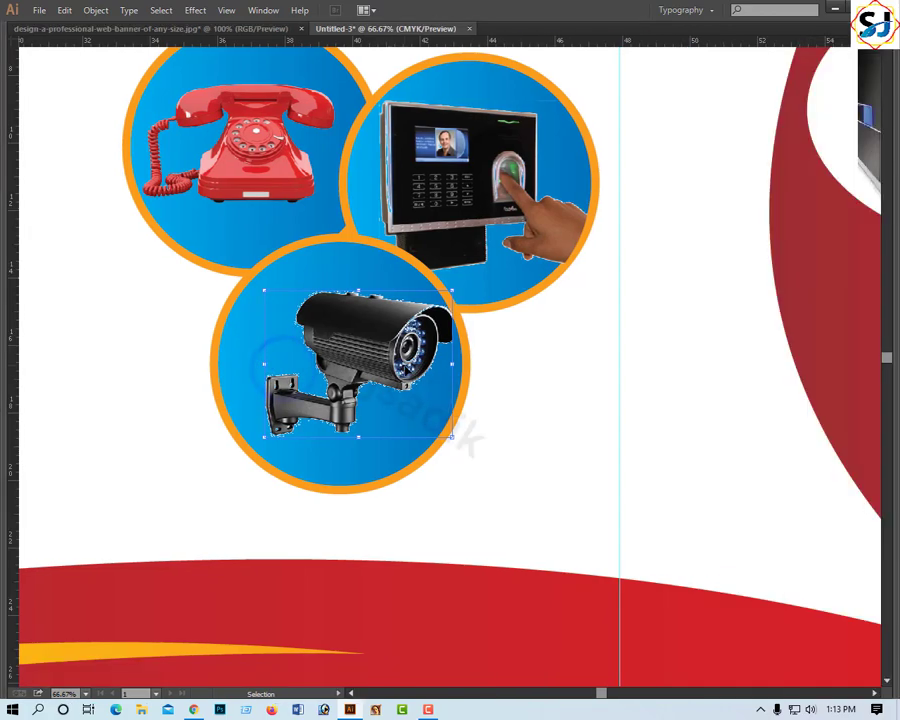
{"action": "key", "text": "Tab"}
{"action": "left_click_drag", "start_coordinate": [412, 368], "coordinate": [400, 372]}
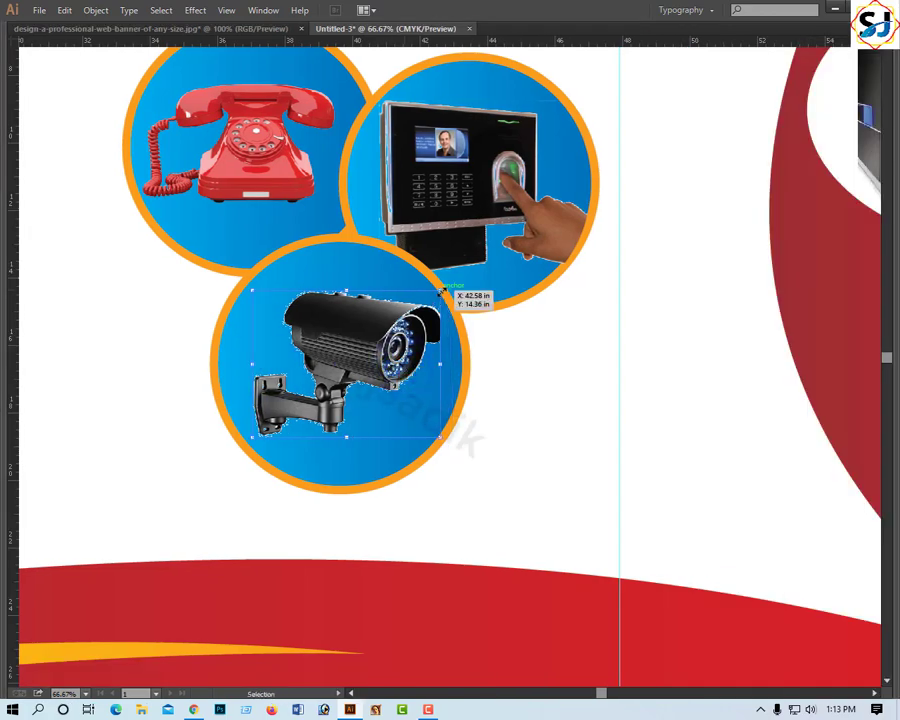
{"action": "left_click_drag", "start_coordinate": [440, 290], "coordinate": [431, 300]}
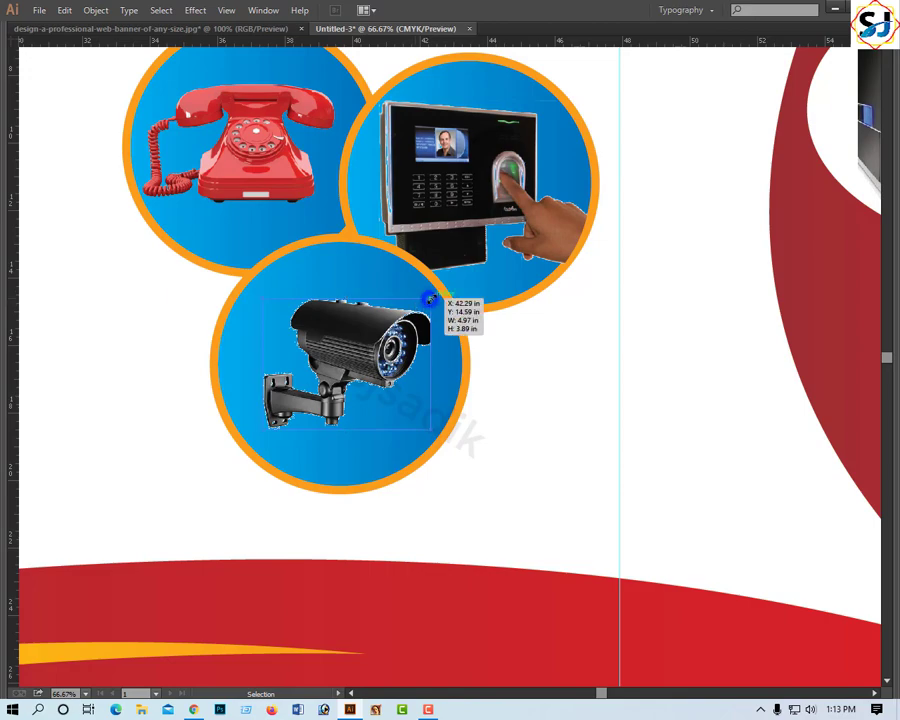
{"action": "left_click_drag", "start_coordinate": [430, 298], "coordinate": [443, 290]}
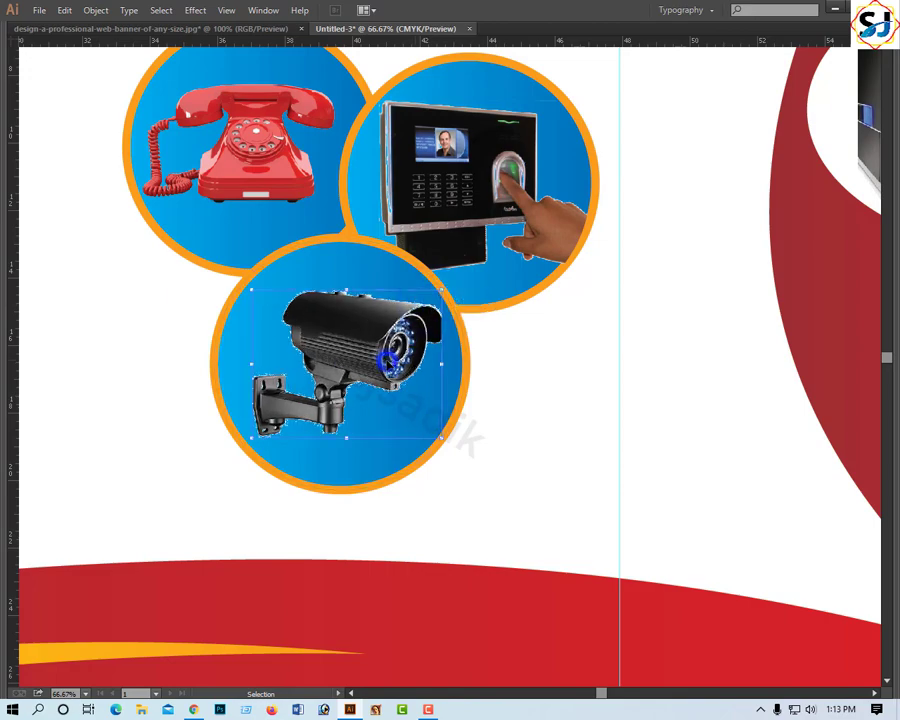
{"action": "left_click_drag", "start_coordinate": [380, 360], "coordinate": [376, 360]}
{"action": "key", "text": "ctrl+minus"}
{"action": "key", "text": "ctrl+minus"}
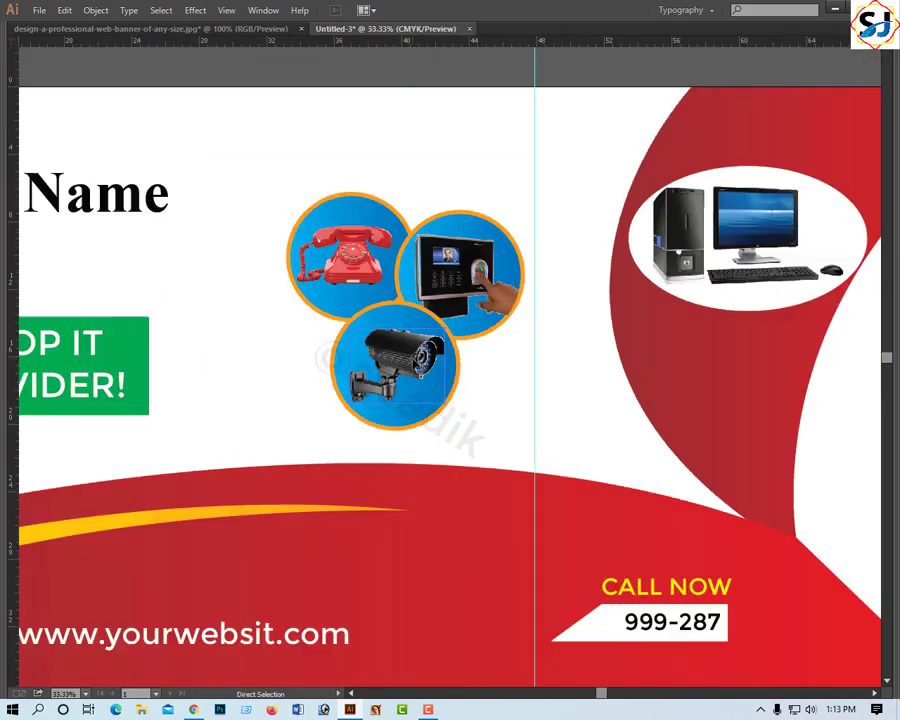
{"action": "key", "text": "ctrl+minus"}
{"action": "key", "text": "ctrl+minus"}
{"action": "key", "text": "ctrl+minus"}
Hide the cyan guide running down the banner's middle with the context-menu Hide Guides command.
{"action": "left_click", "coordinate": [455, 205]}
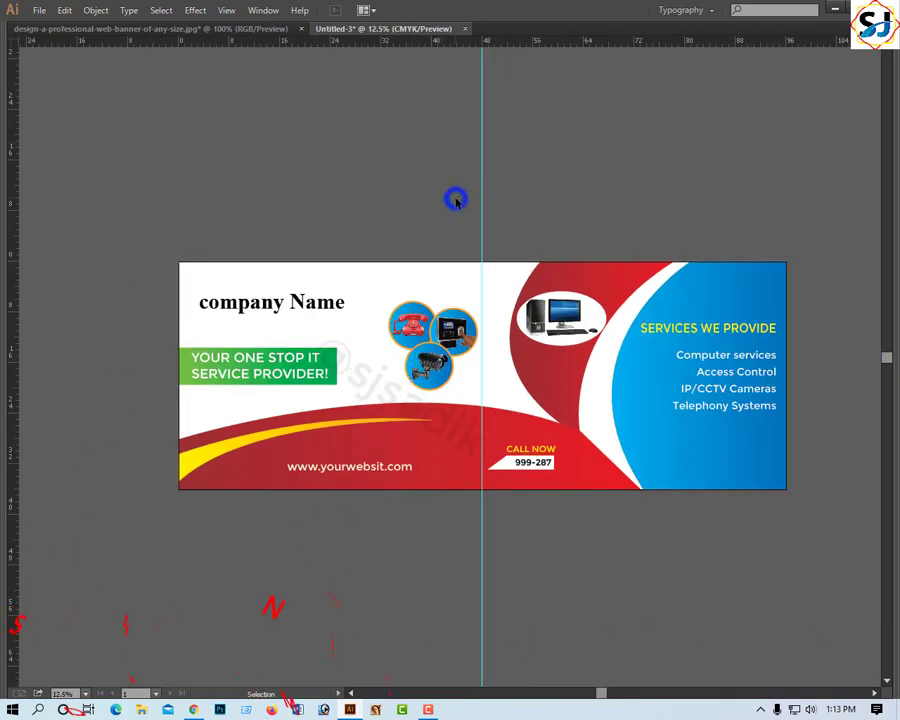
{"action": "key", "text": "ctrl+a"}
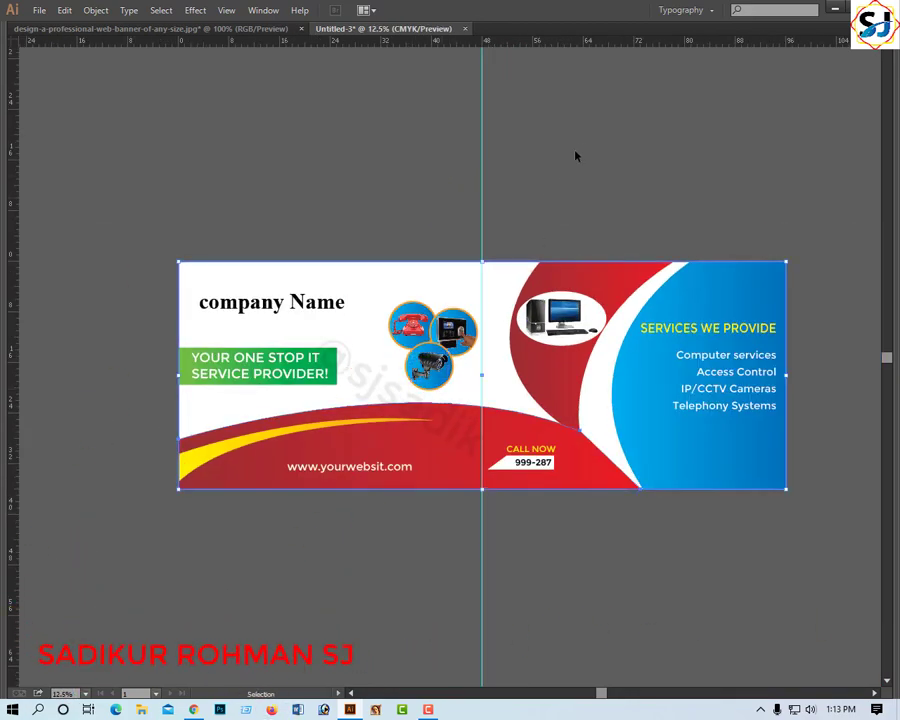
{"action": "right_click", "coordinate": [578, 144]}
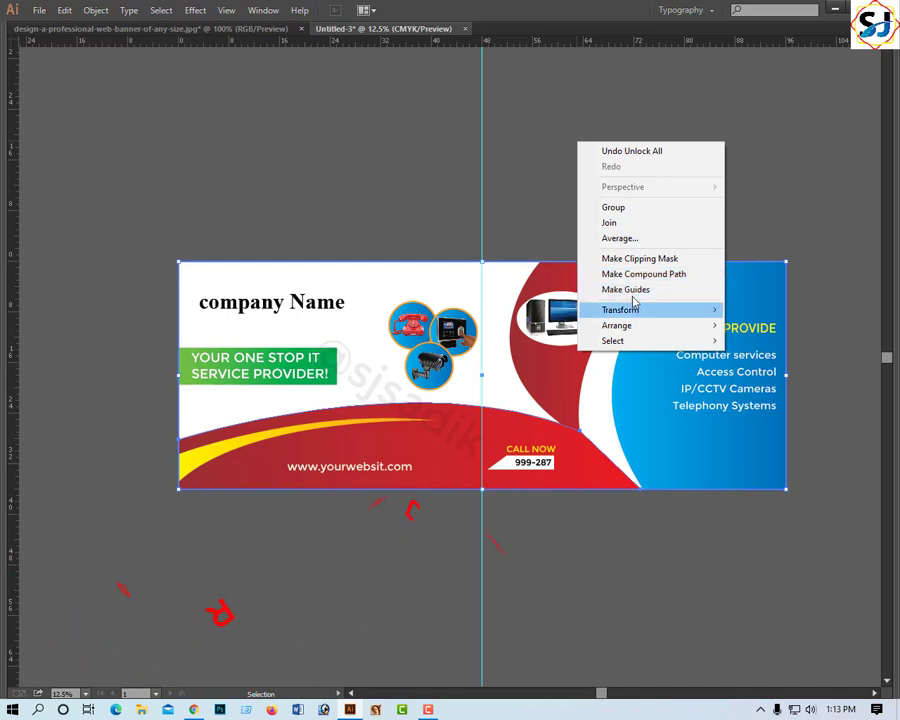
{"action": "left_click", "coordinate": [522, 115]}
{"action": "right_click", "coordinate": [517, 95]}
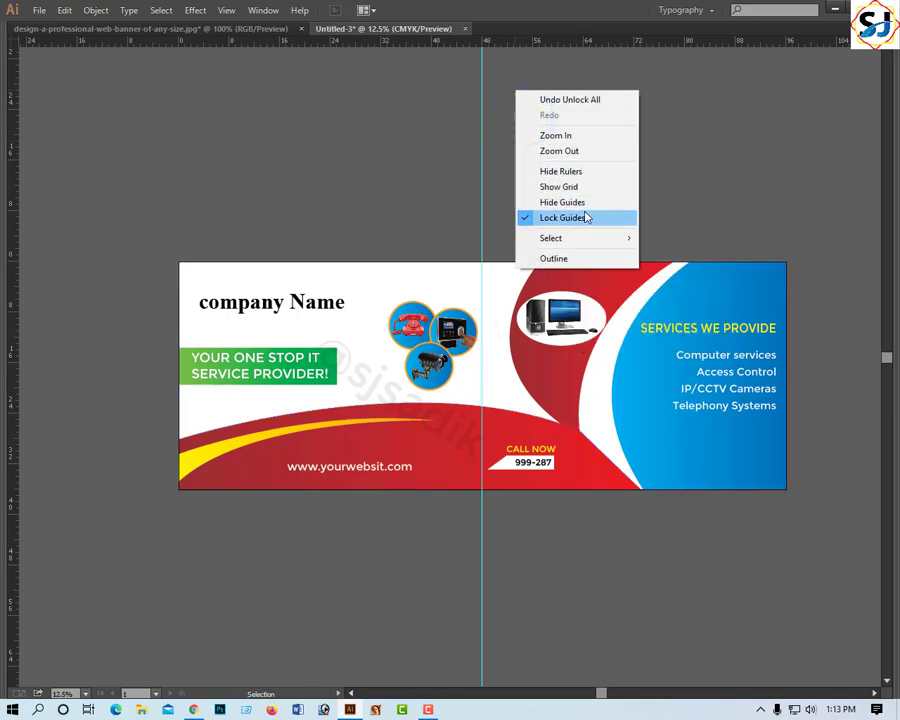